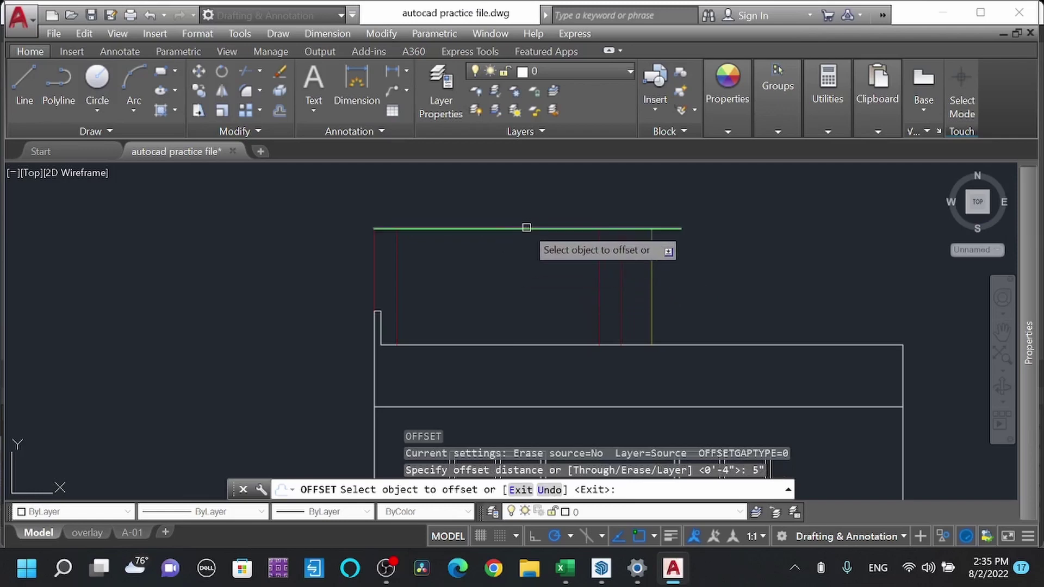
Step: Offset the green horizontal line above the elevation 5" downward and end the Offset command
left_click(487, 250)
key("Escape")
scroll(540, 239, "down", 8)
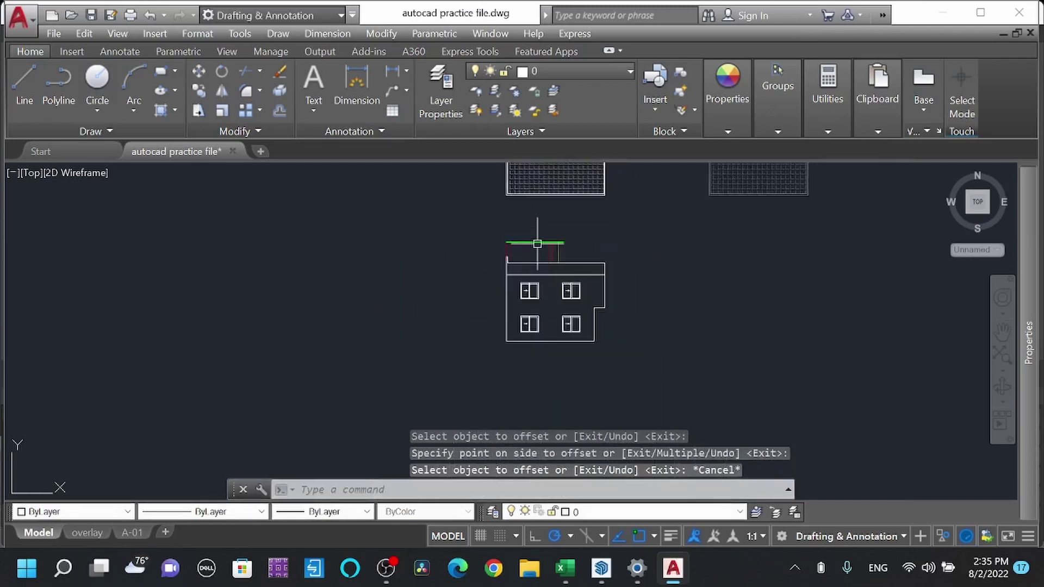
Step: End object isolation so that all hidden drawing objects are displayed again
scroll(538, 250, "up", 2)
scroll(538, 250, "down", 2)
scroll(538, 250, "up", 9)
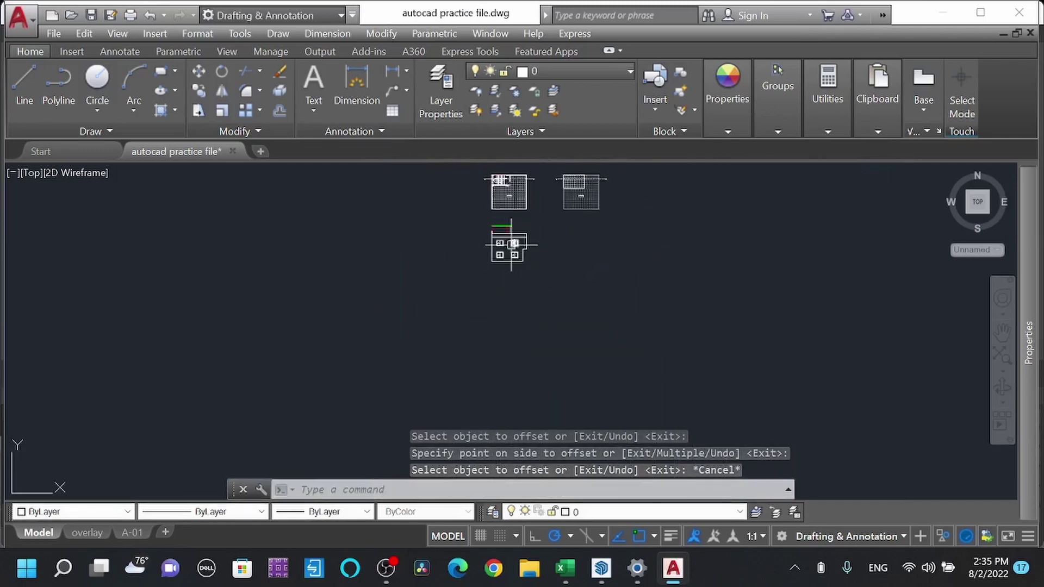
left_click(946, 539)
left_click(914, 525)
Step: Examine the text note listing the beam, column and slab sizes below the building section
scroll(596, 298, "down", 8)
scroll(594, 296, "up", 2)
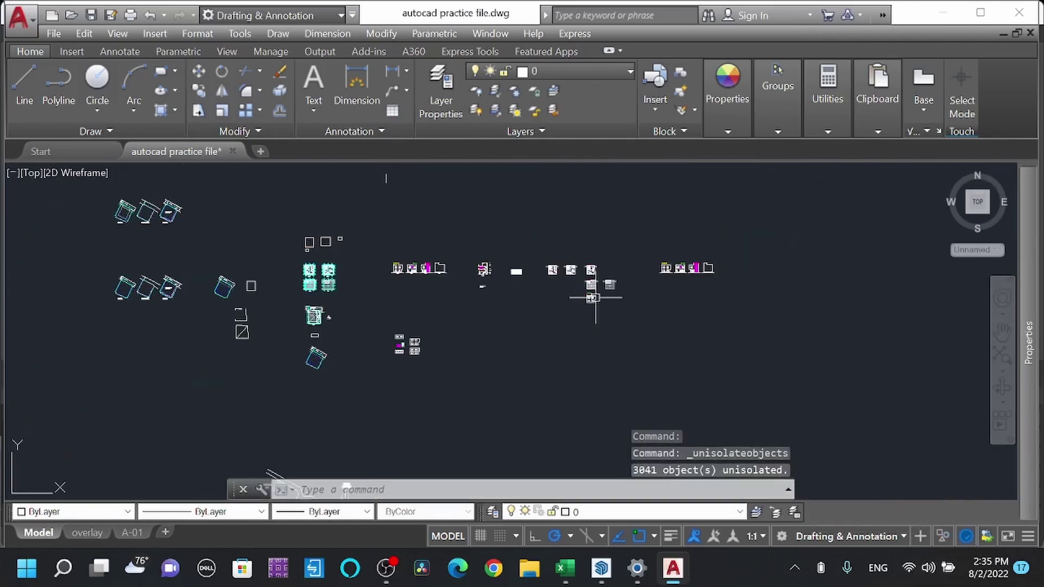
scroll(491, 284, "up", 8)
scroll(361, 293, "up", 5)
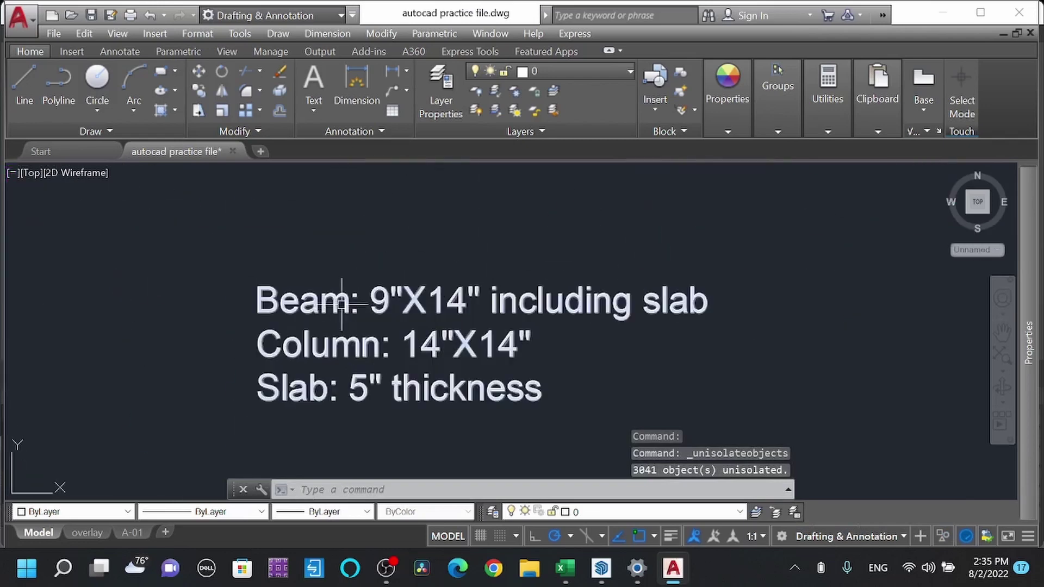
mouse_move(349, 292)
middle_mouse_down()
mouse_move(396, 319)
mouse_move(452, 314)
middle_mouse_up()
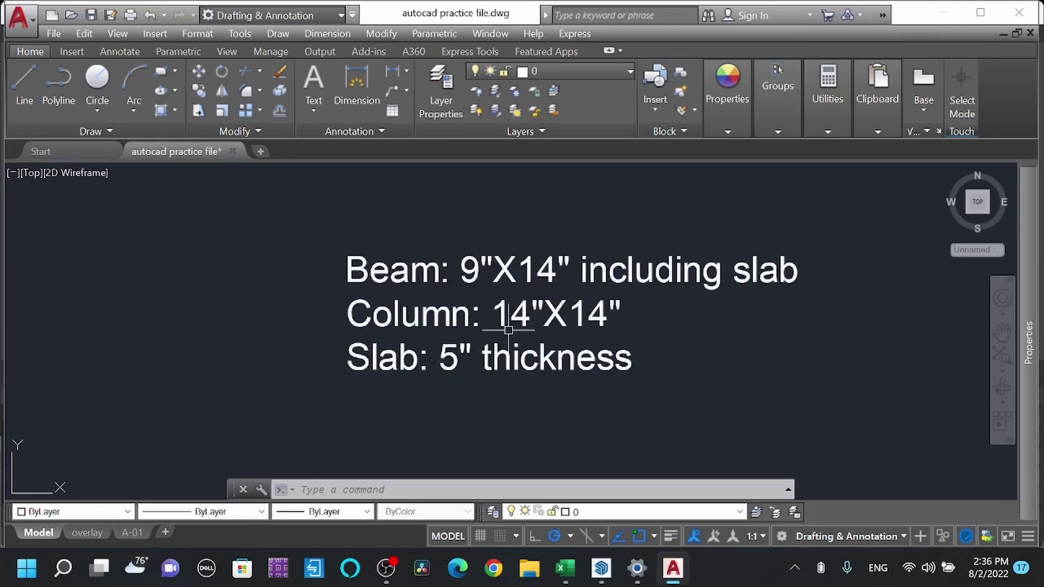
scroll(510, 329, "down", 15)
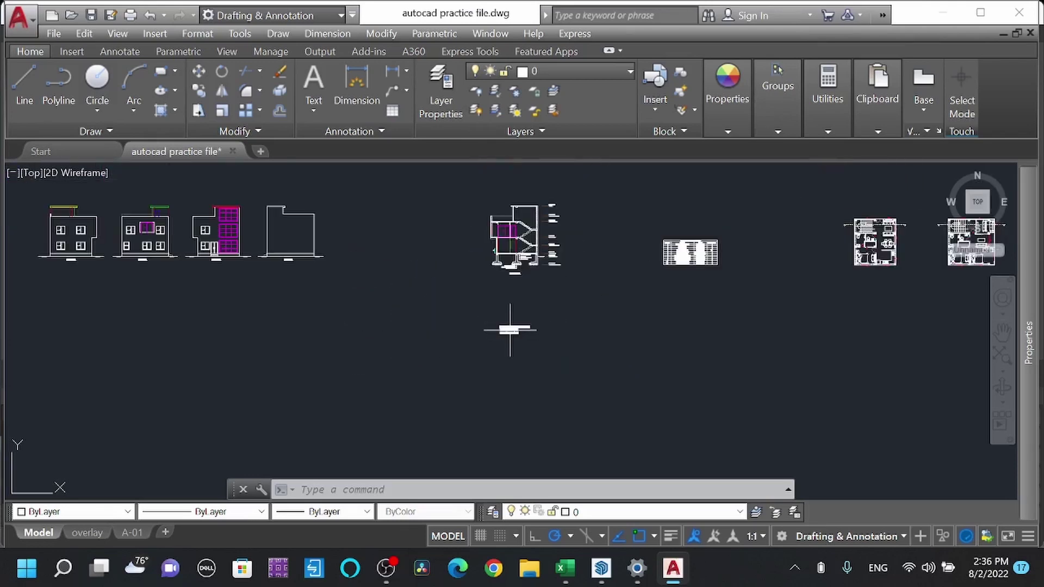
scroll(510, 330, "up", 15)
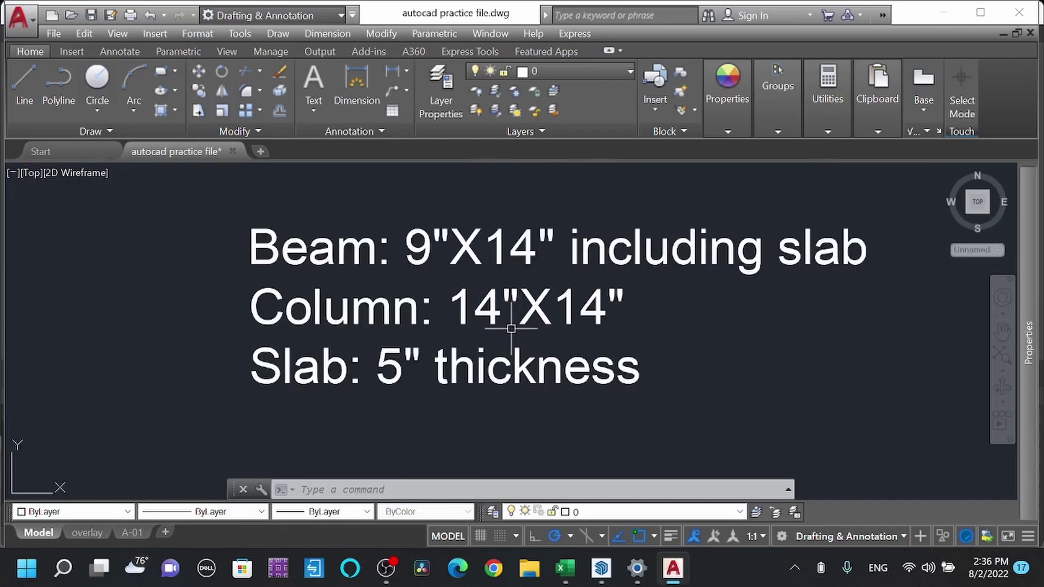
scroll(459, 290, "down", 12)
scroll(458, 287, "up", 12)
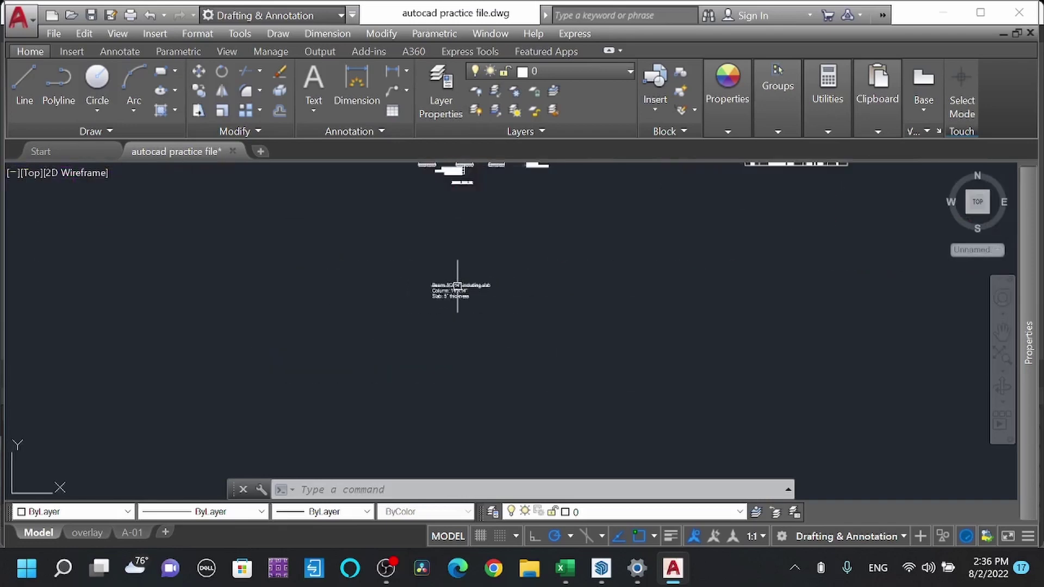
Step: Switch to the Excel slab design sheet and examine the simply supported l/d ratio, its IS 456:2000 clause and the usual range note
left_click(566, 569)
scroll(565, 352, "down", 1)
scroll(246, 354, "up", 2)
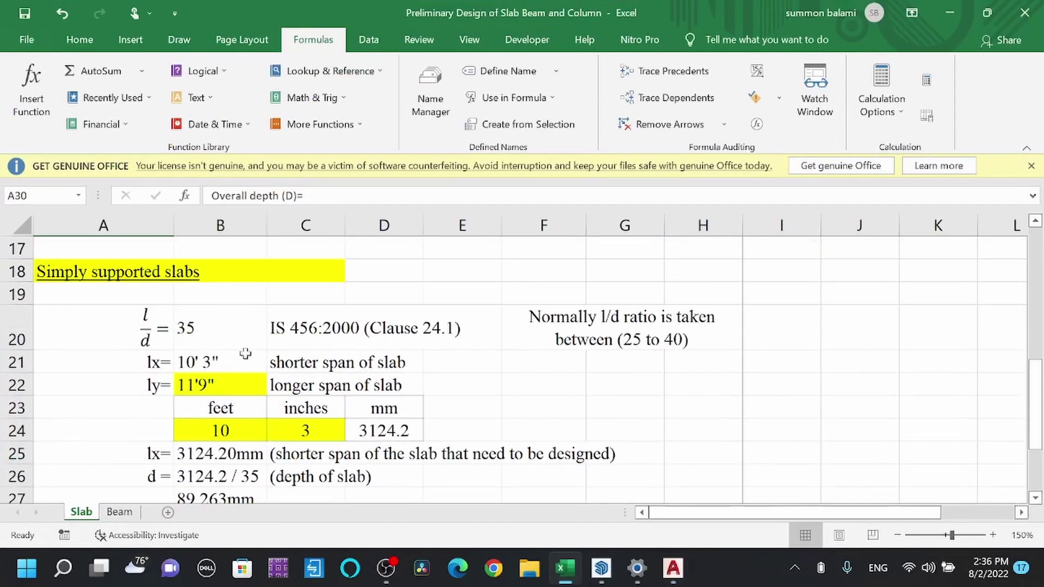
left_click(102, 270)
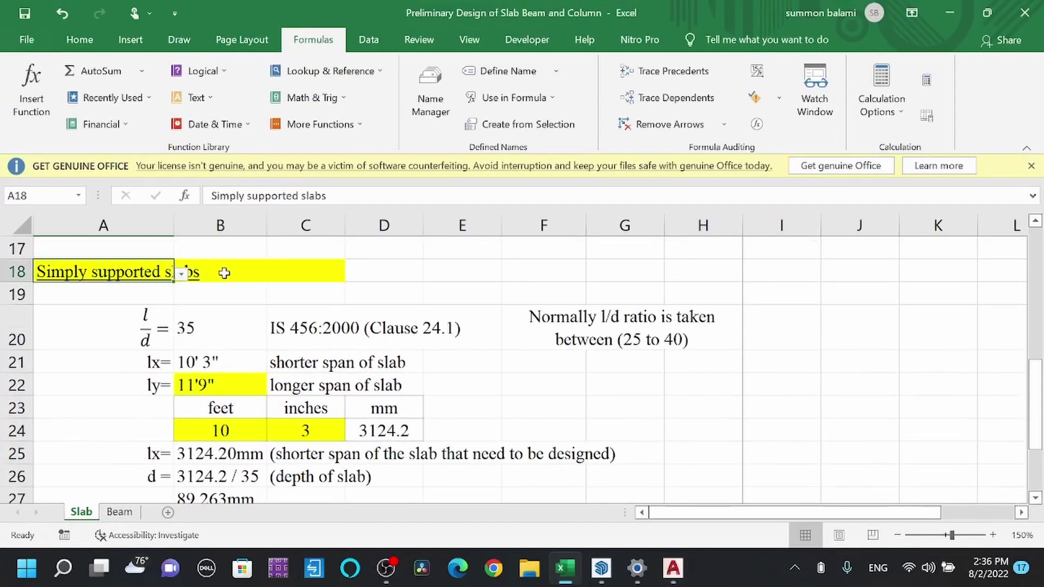
left_click(193, 332)
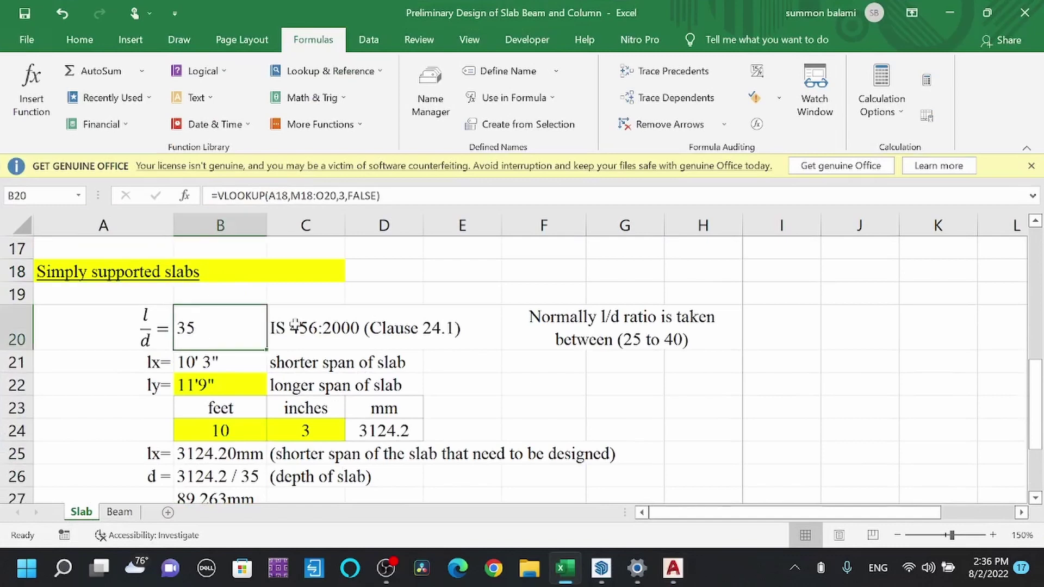
left_click(322, 325)
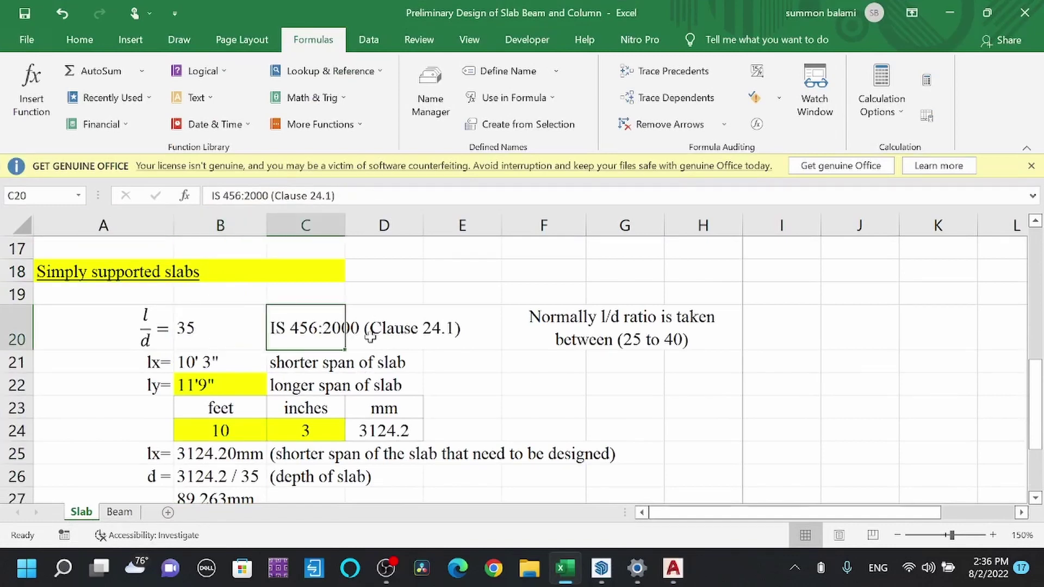
left_click(429, 332)
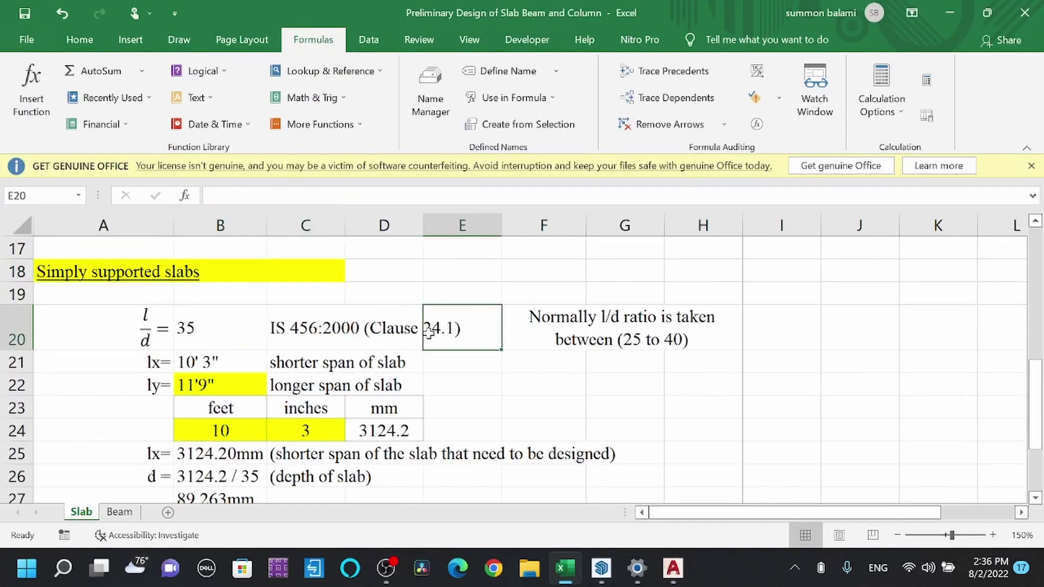
left_click(272, 332)
left_click(599, 333)
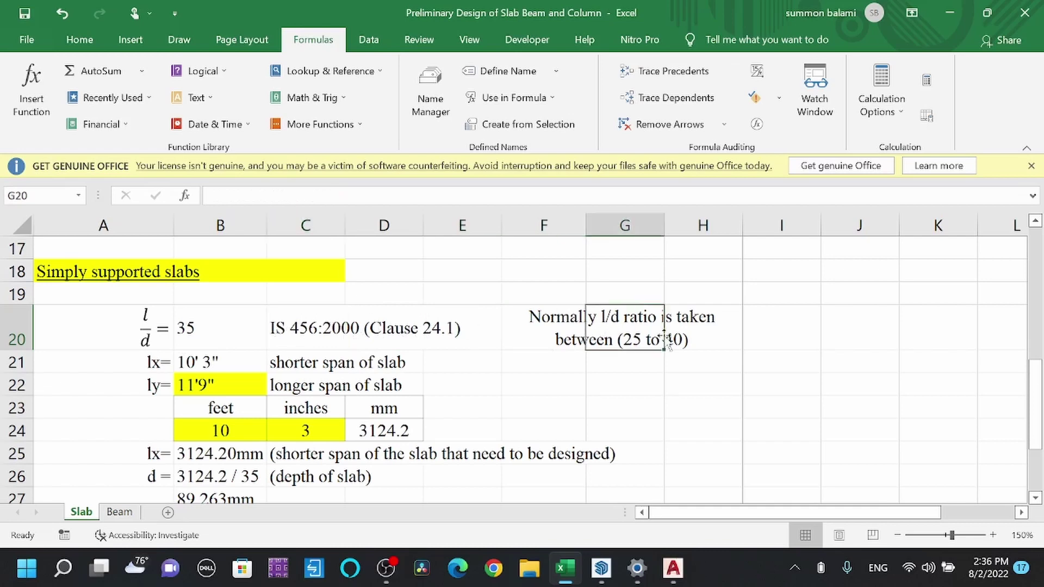
left_click(695, 340)
left_click(562, 334)
left_click(685, 338)
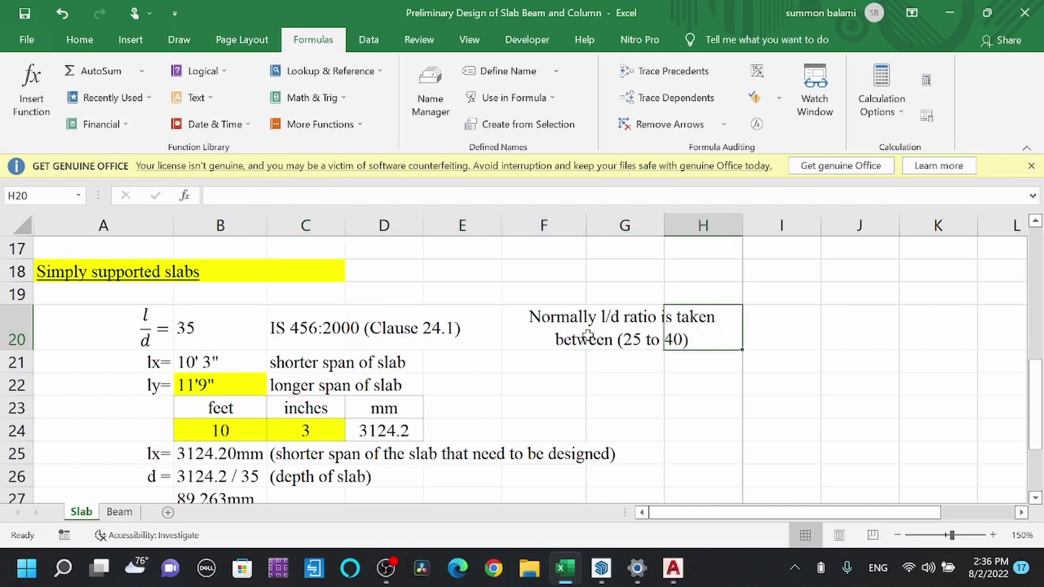
left_click(618, 342)
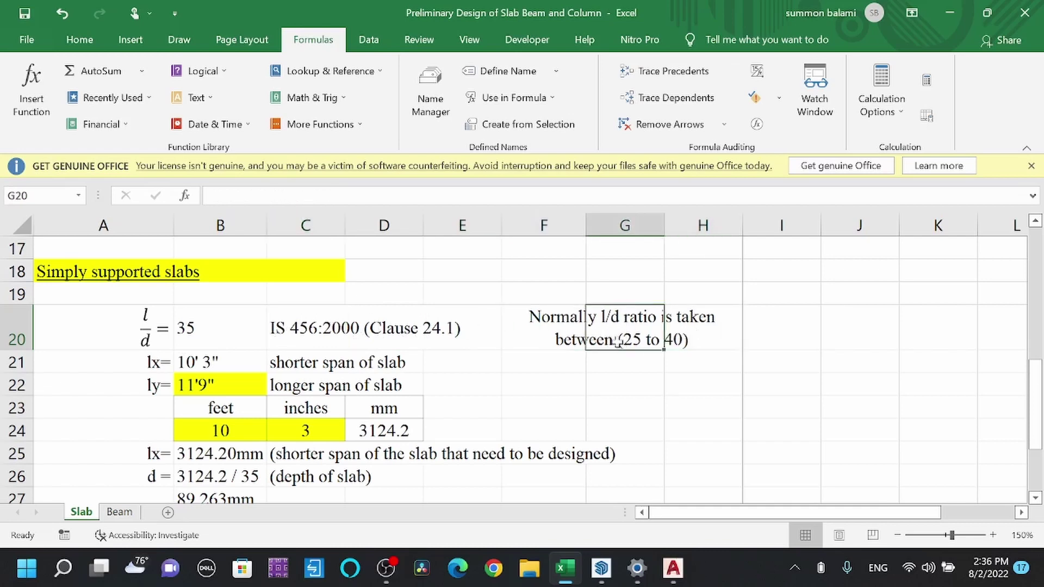
left_click(566, 333)
Step: Change the slab type in cell A18 to Continuous Slabs
left_click(110, 276)
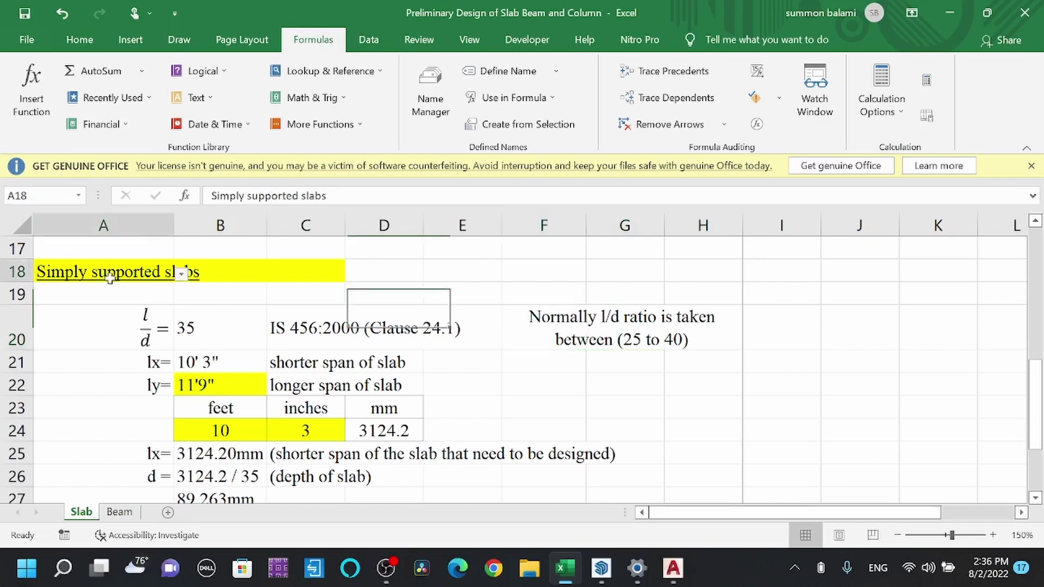
left_click(181, 274)
left_click(65, 308)
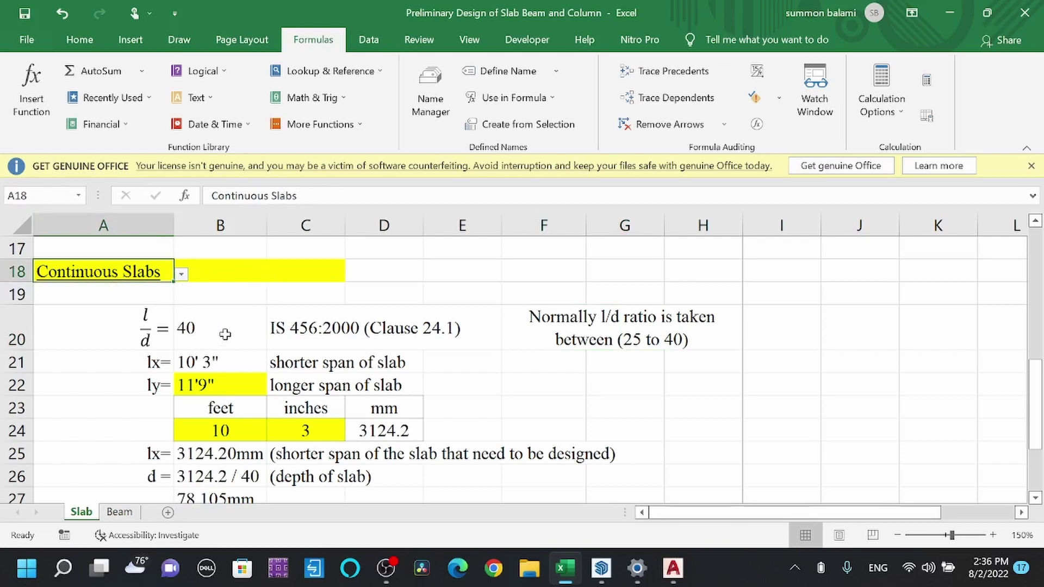
Step: Compare the shorter span lx and longer span ly of the slab in rows 21 and 22
scroll(217, 330, "down", 3)
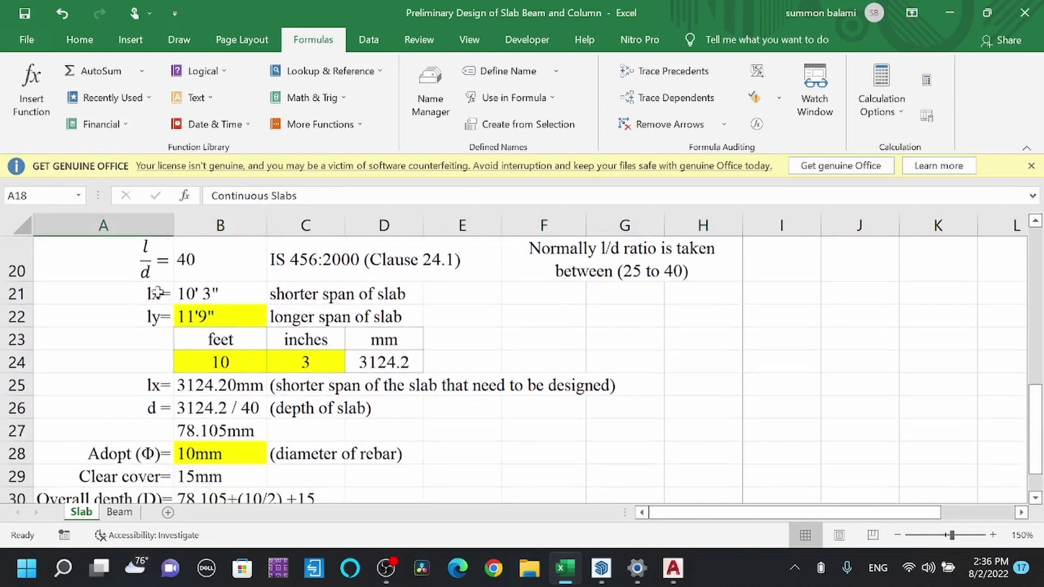
left_click(154, 296)
left_click(144, 314)
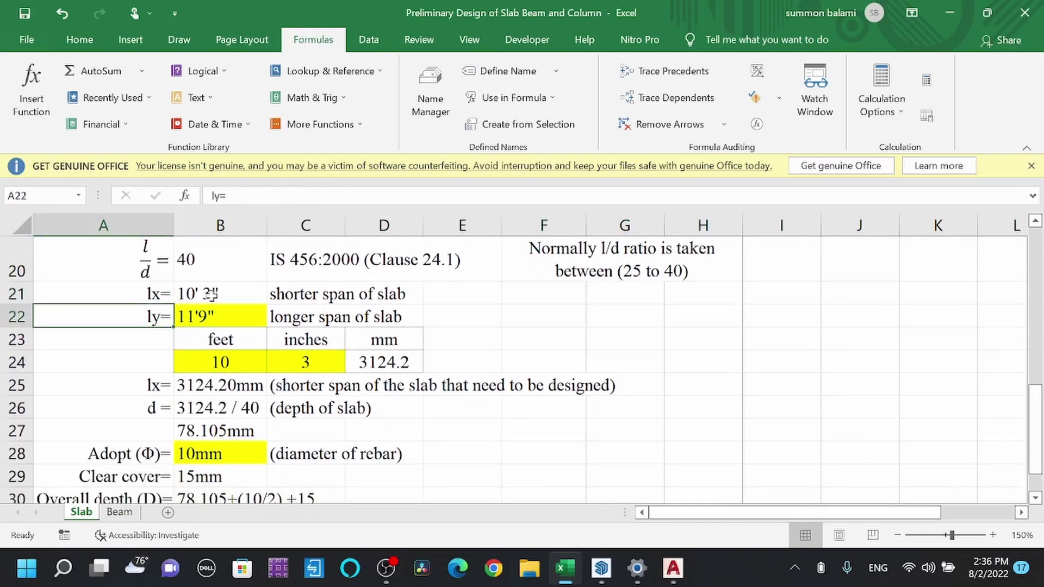
left_click(211, 294)
left_click(234, 316)
left_click(243, 297)
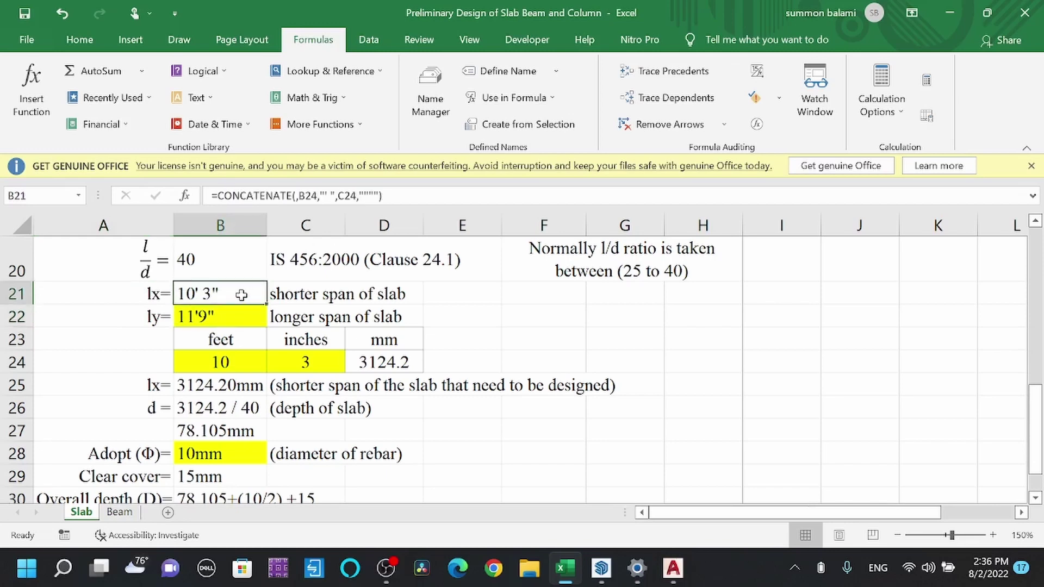
left_click(225, 314)
left_click(221, 293)
left_click(224, 317)
left_click(251, 292)
left_click(222, 318)
left_click(222, 293)
left_click(222, 316)
left_click(223, 294)
left_click(221, 316)
left_click(219, 293)
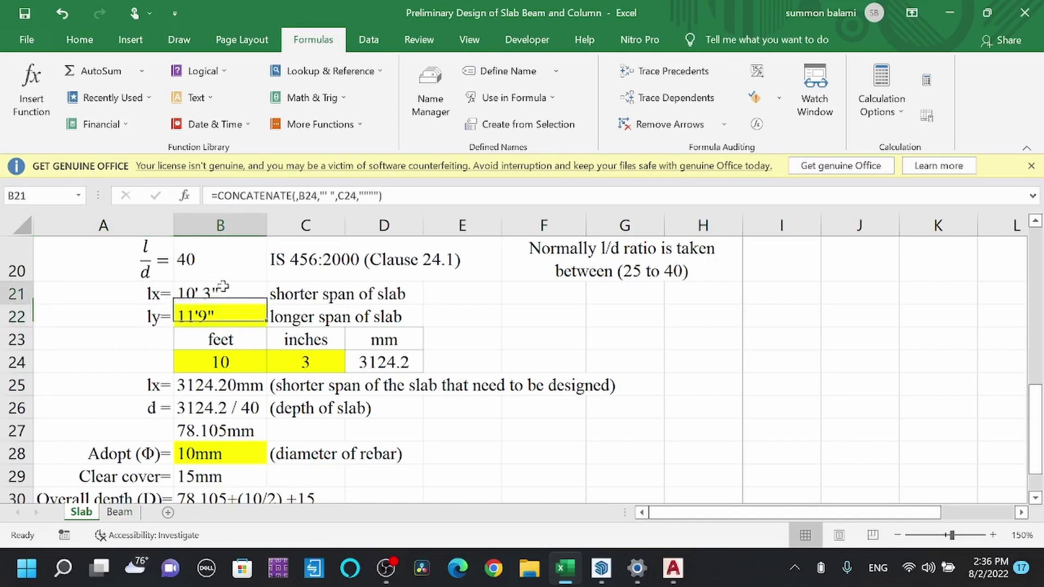
left_click(211, 319)
left_click(225, 292)
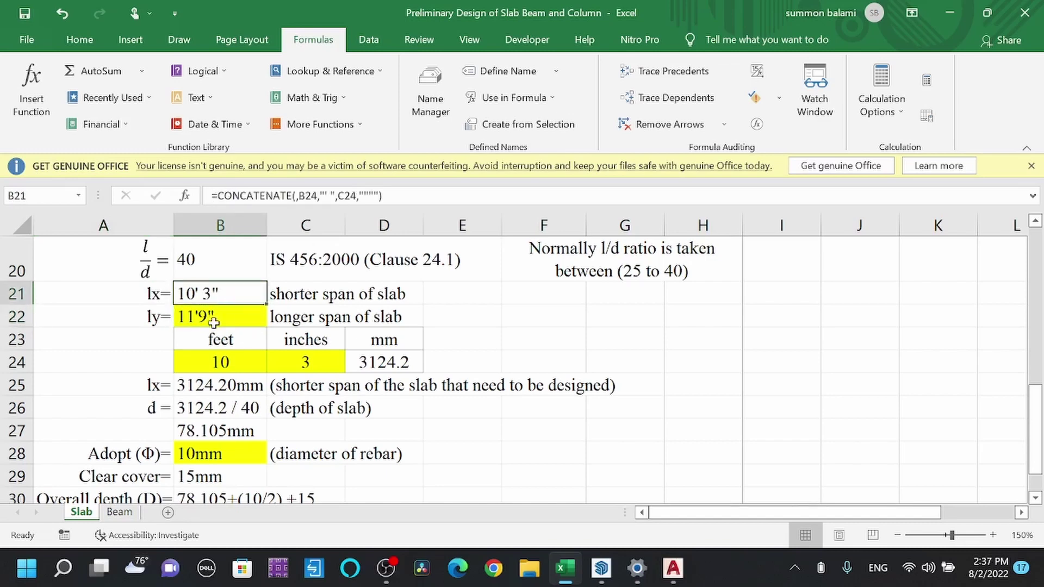
Step: Switch to AutoCAD and examine the floor plan's grid dimensions between the columns to identify the slab panel spans
left_click(673, 568)
scroll(631, 375, "down", 5)
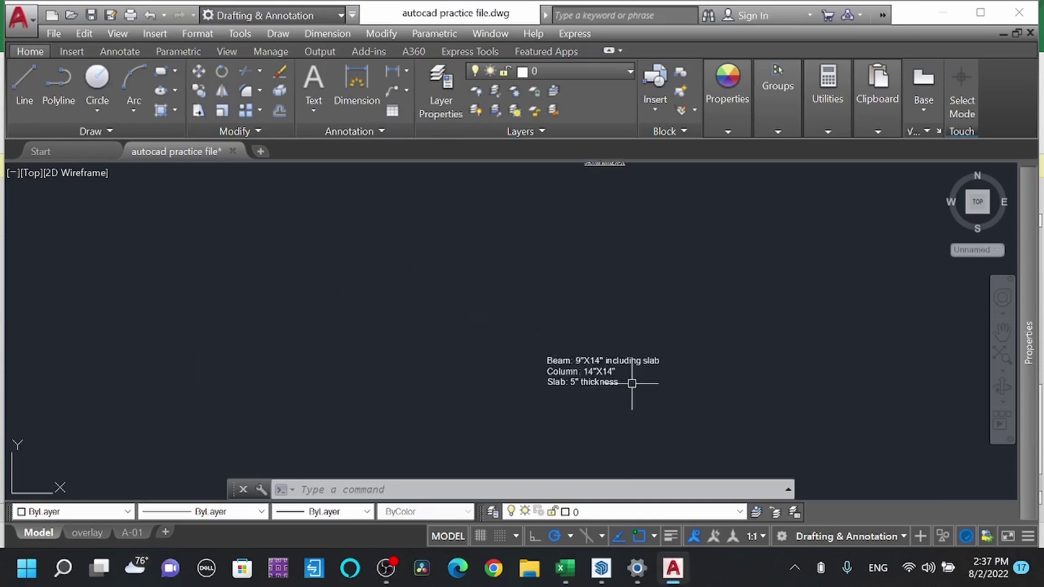
scroll(631, 375, "down", 3)
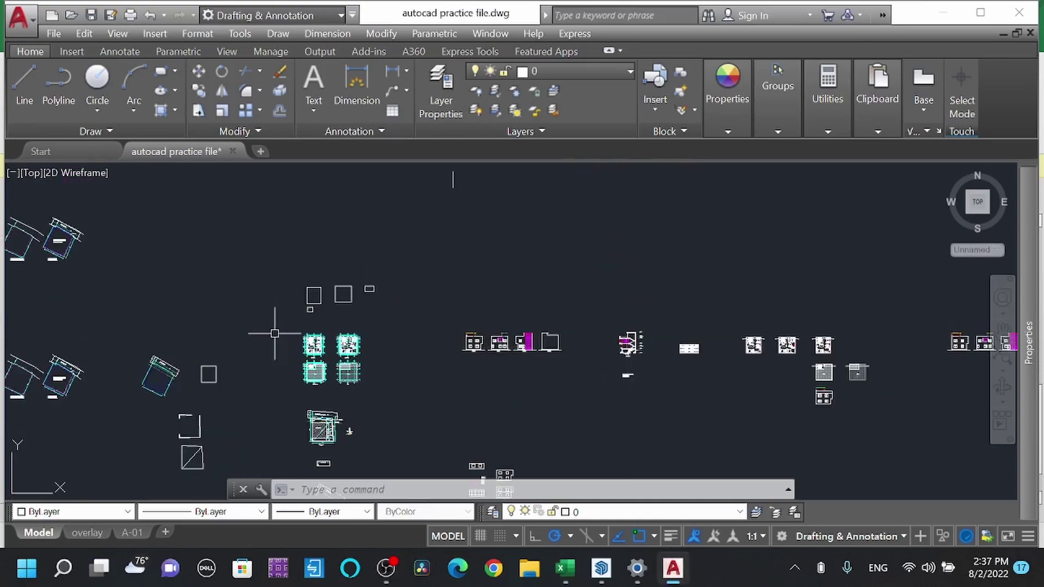
scroll(326, 370, "up", 6)
scroll(326, 370, "up", 5)
scroll(379, 399, "down", 4)
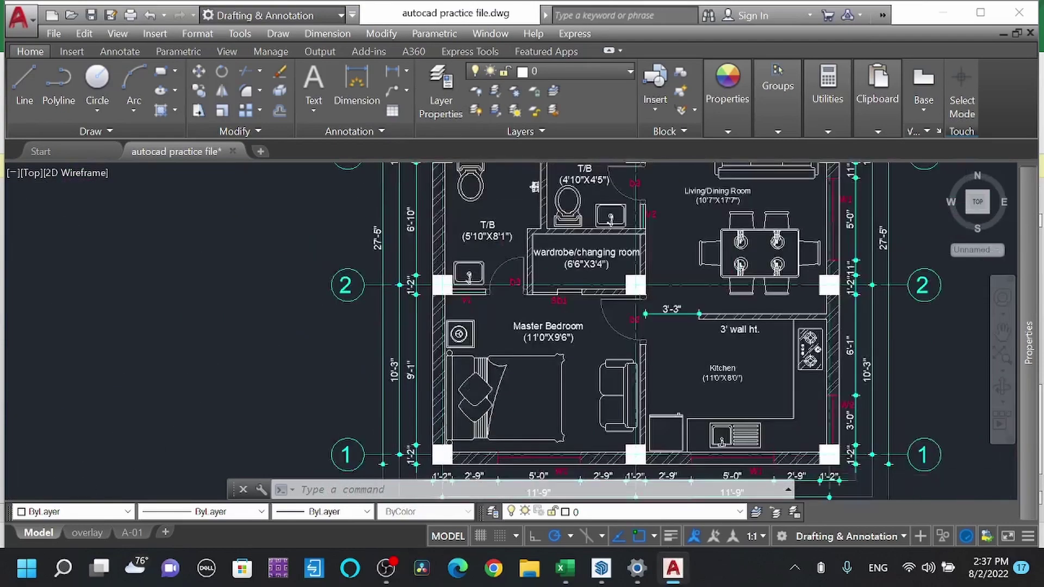
scroll(374, 313, "up", 2)
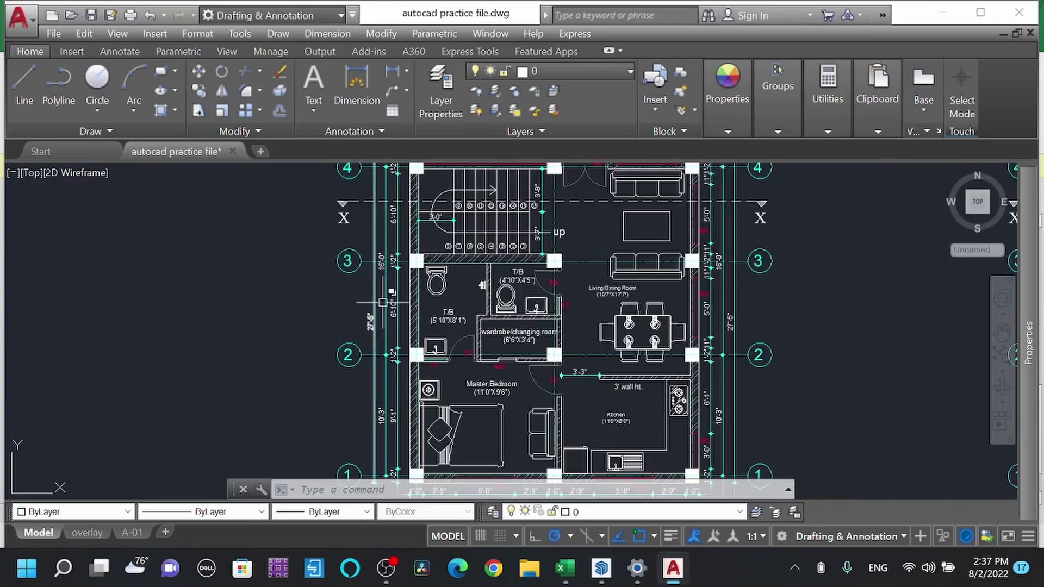
middle_click_drag(373, 313, 363, 384)
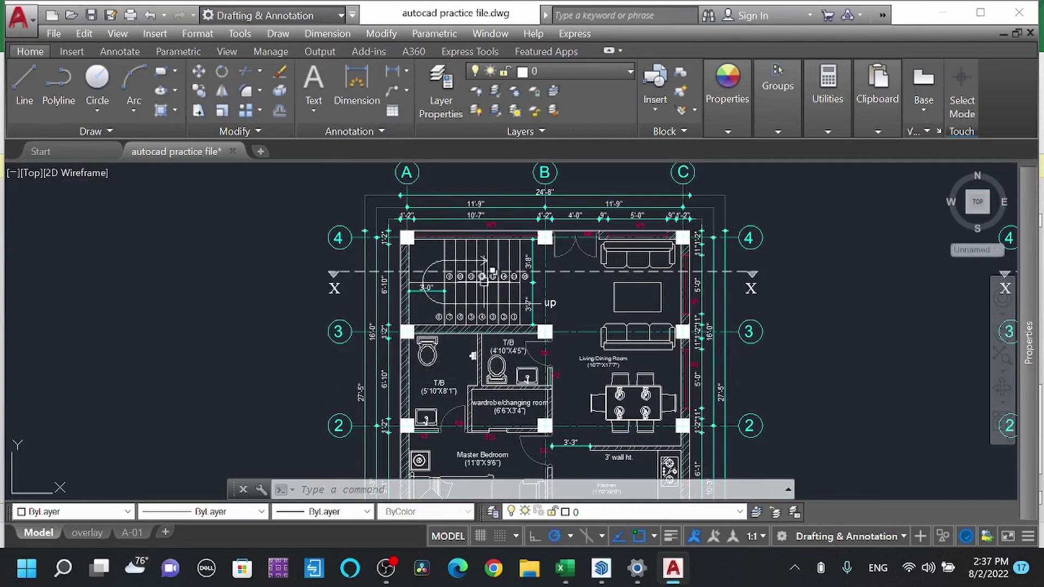
middle_click_drag(499, 362, 481, 326)
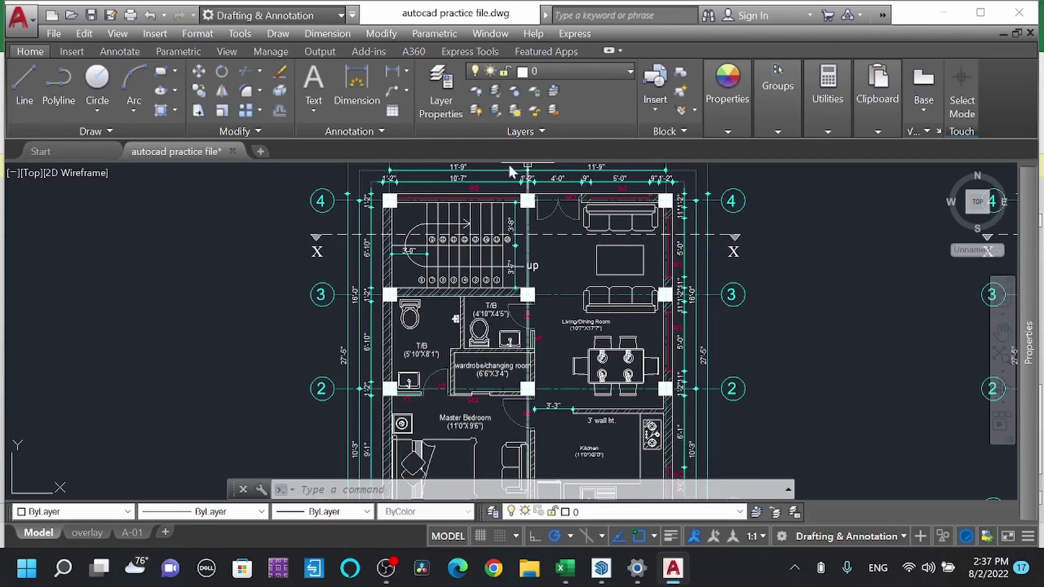
middle_click_drag(459, 177, 448, 195)
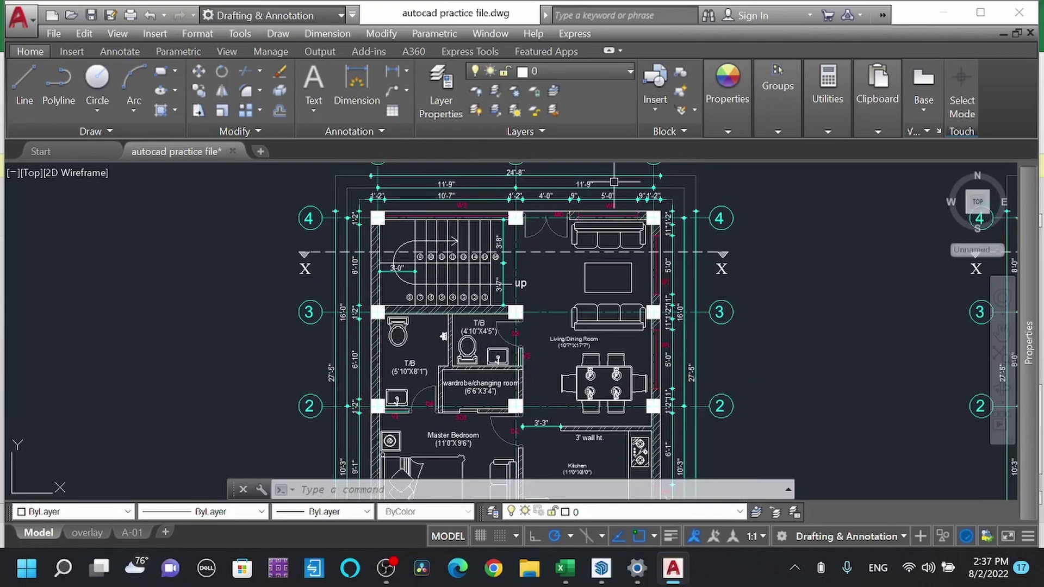
middle_click_drag(552, 402, 547, 390)
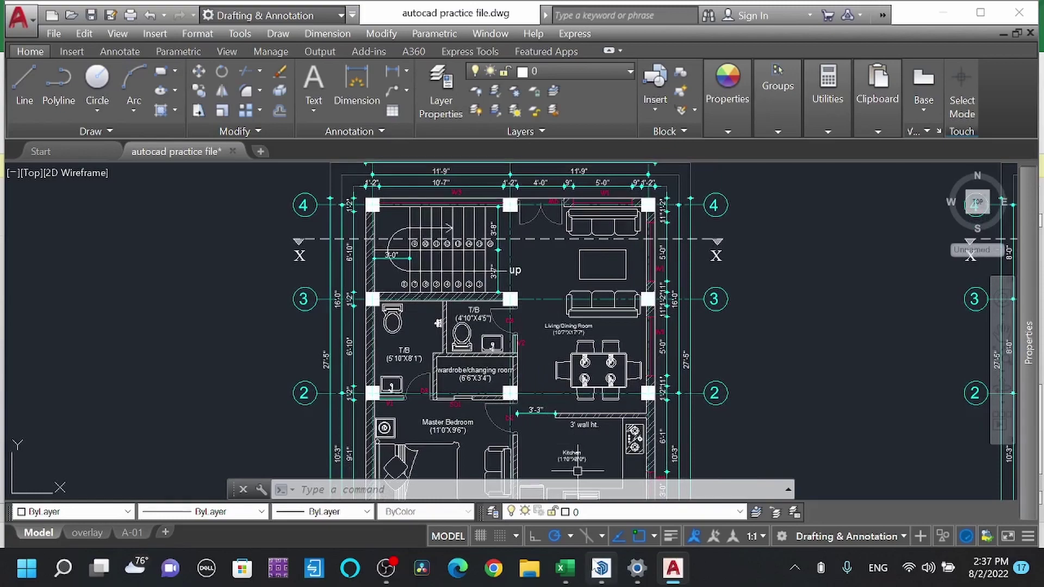
Step: Return to the Excel slab sheet and review the short span's feet, inches and mm cells and the depth expression in B26
left_click(566, 568)
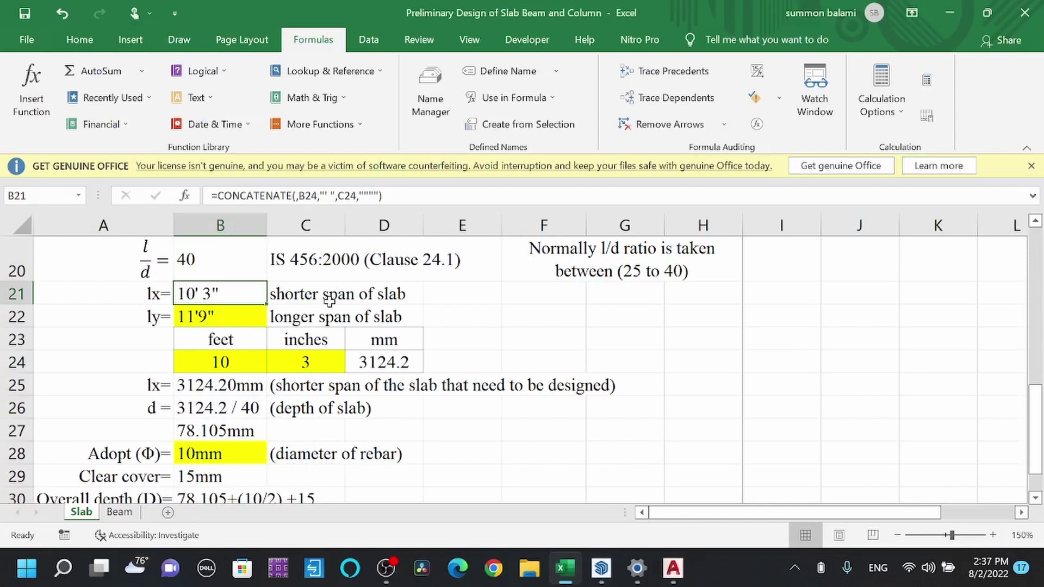
left_click(240, 351)
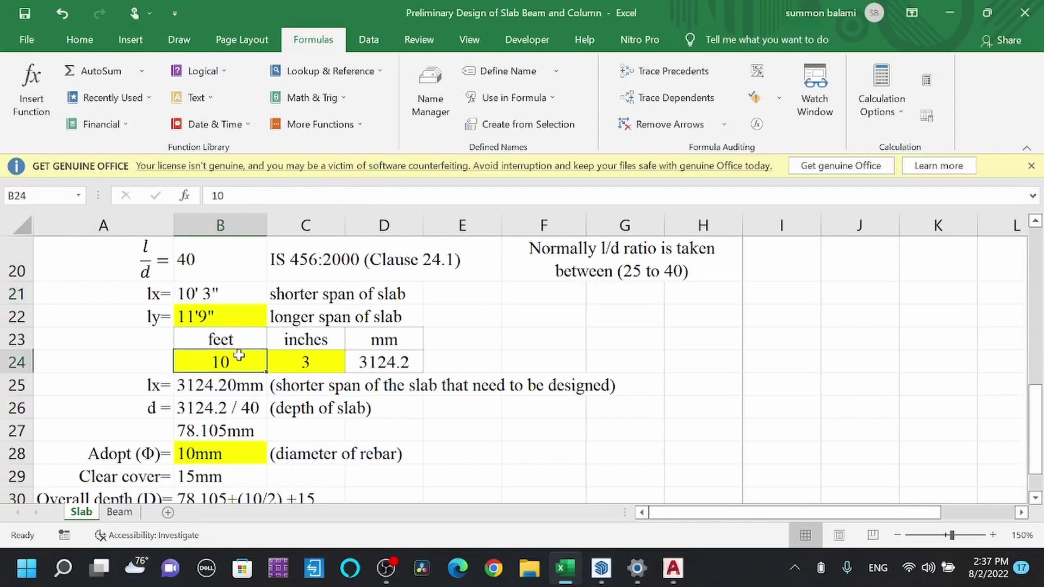
left_click(317, 368)
left_click(348, 368)
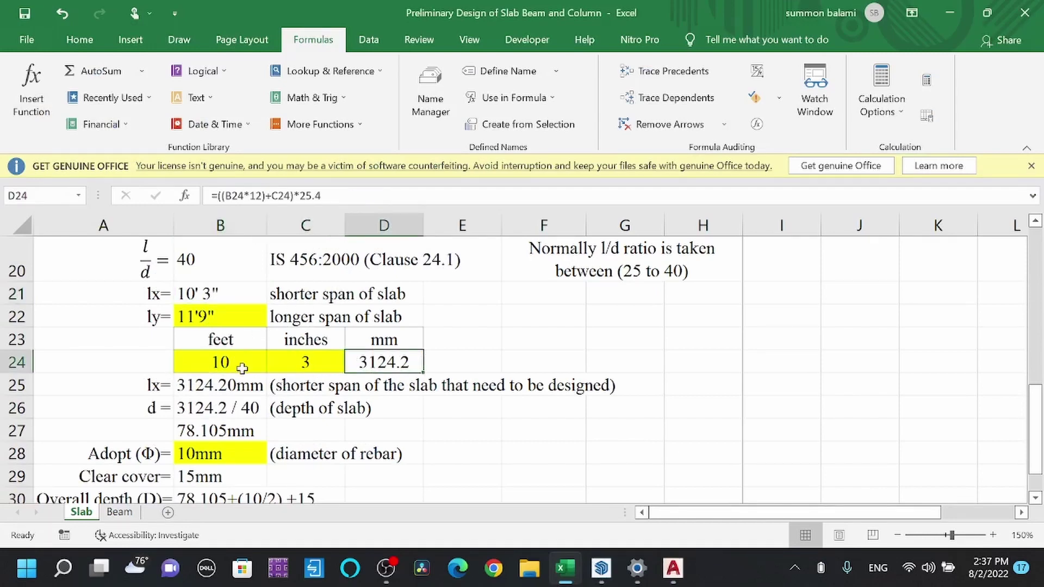
left_click(204, 411)
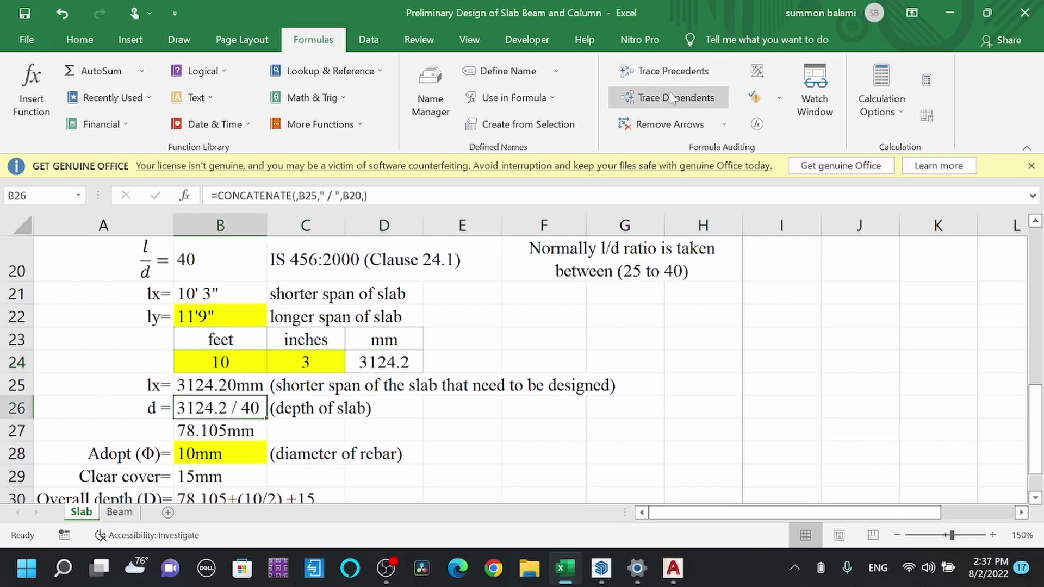
Step: Trace the precedents of the slab depth expression in cell B26
left_click(673, 71)
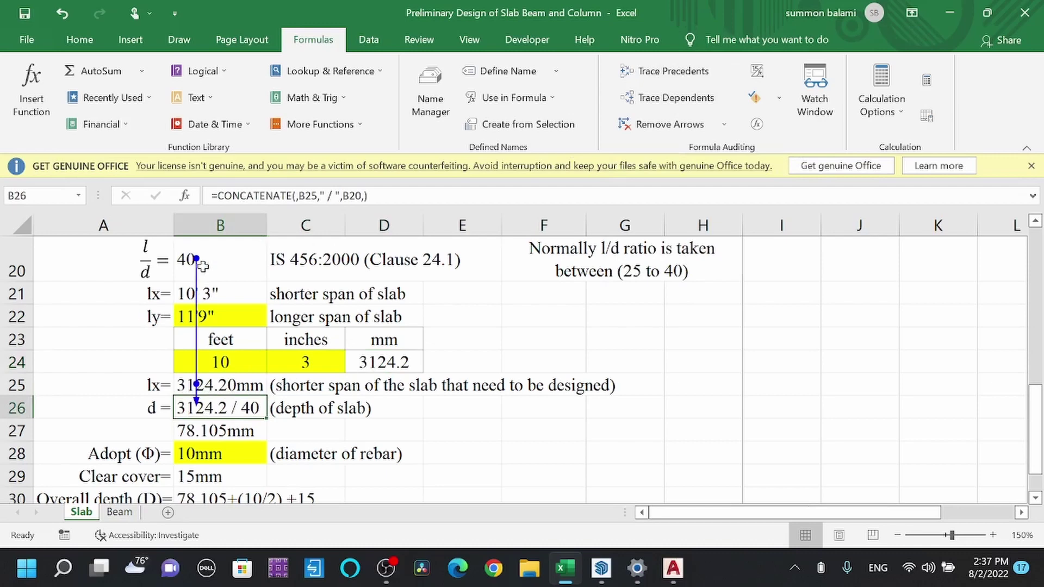
scroll(195, 259, "up", 1)
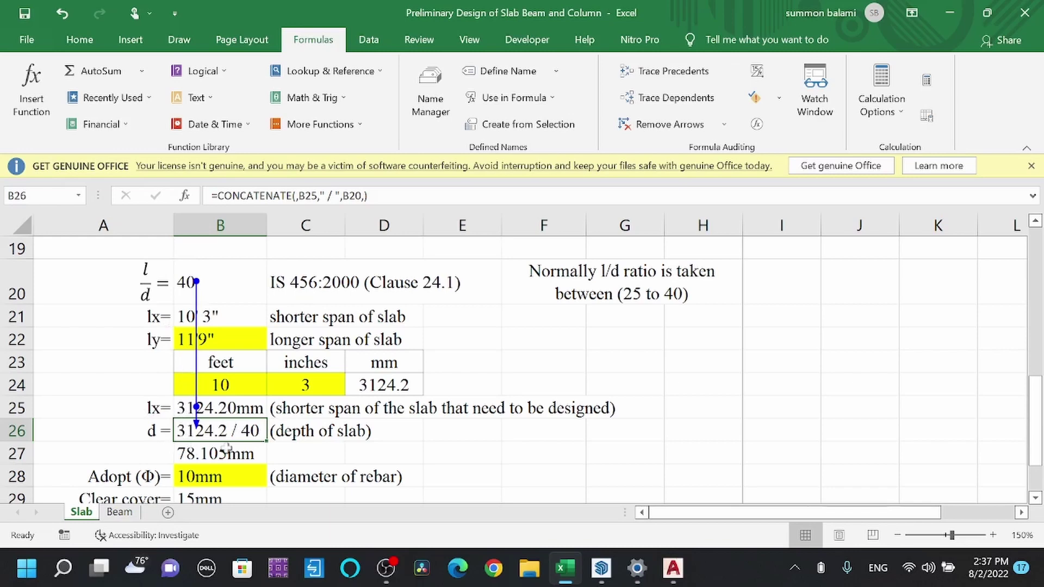
scroll(197, 446, "down", 4)
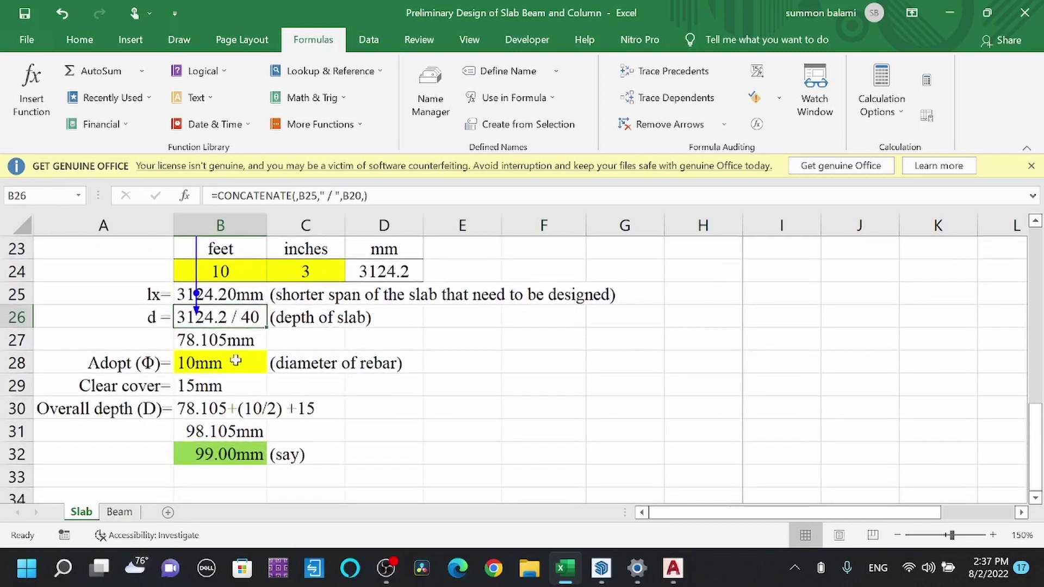
Step: Try other rebar diameters in cell B28, including 12 mm, and set the diameter back to 10 mm
left_click(235, 361)
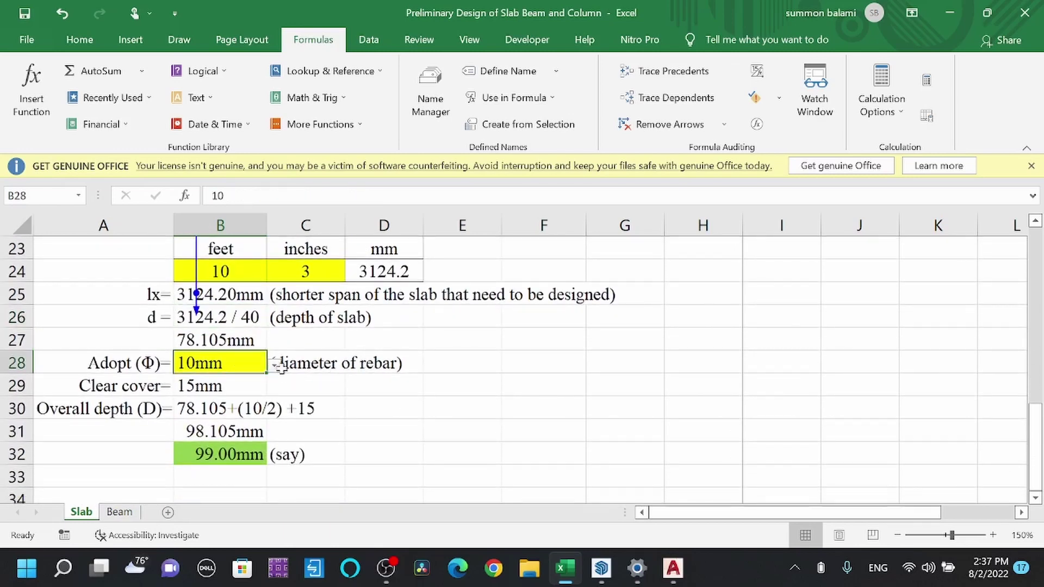
left_click(273, 368)
left_click(212, 399)
left_click(274, 367)
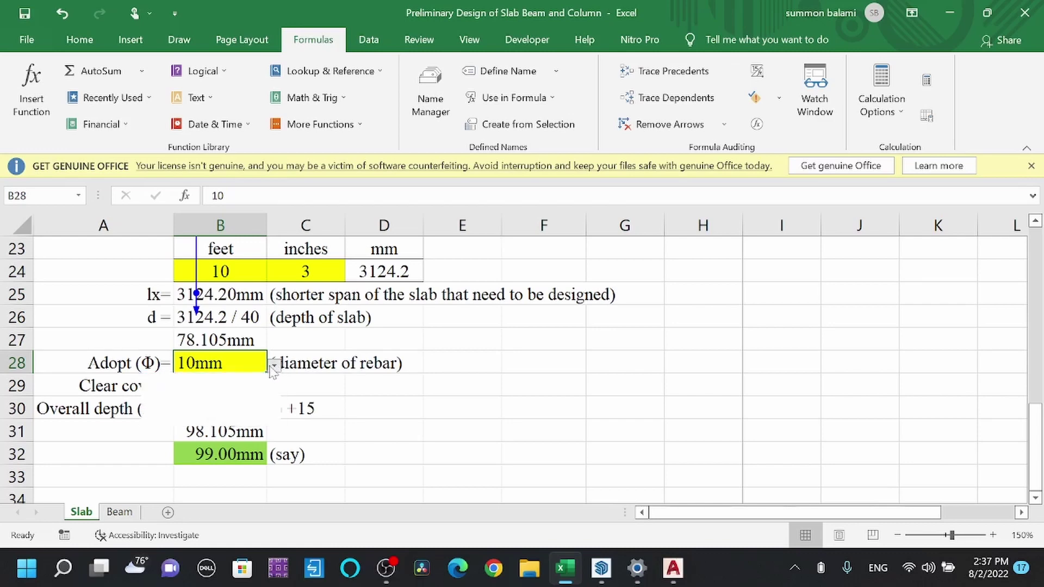
left_click(201, 384)
left_click(274, 368)
left_click(204, 411)
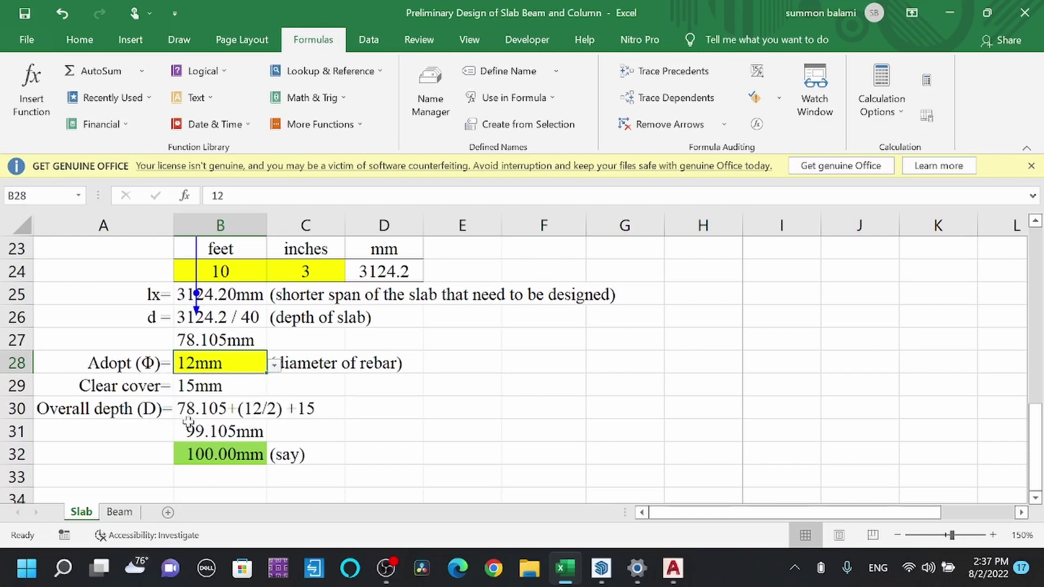
left_click(274, 366)
left_click(187, 401)
Step: Examine the clear cover, the overall depth formula with its input cells, and the rounded-up depth in B32
left_click(209, 387)
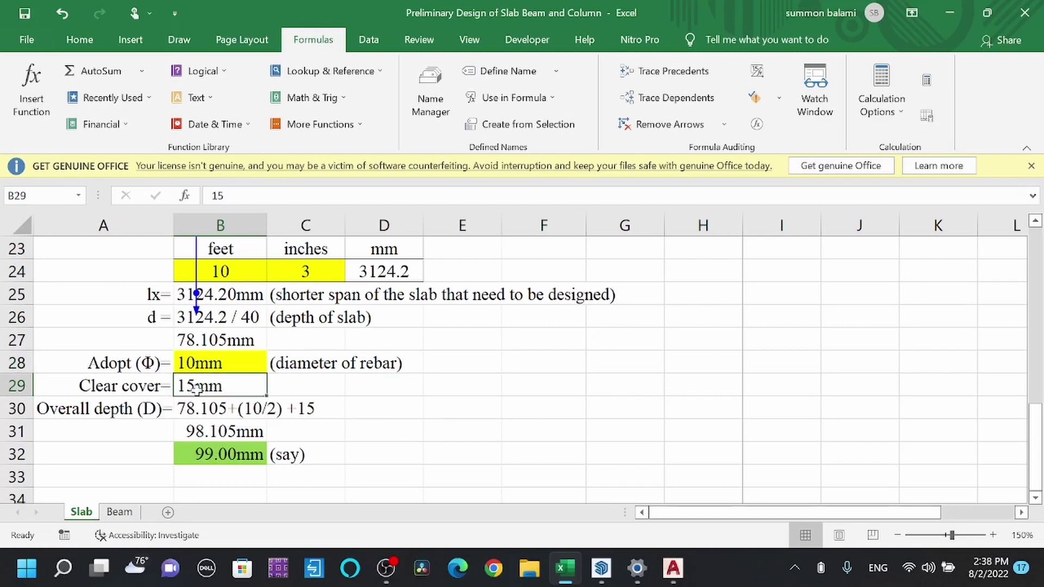
key("Left")
key("Right")
left_click(224, 405)
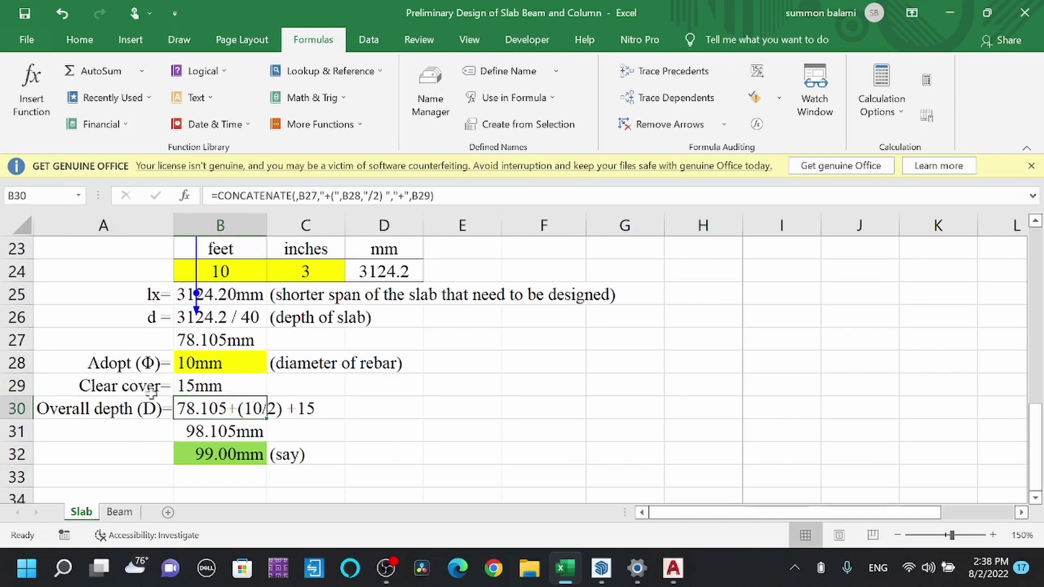
left_click(208, 333)
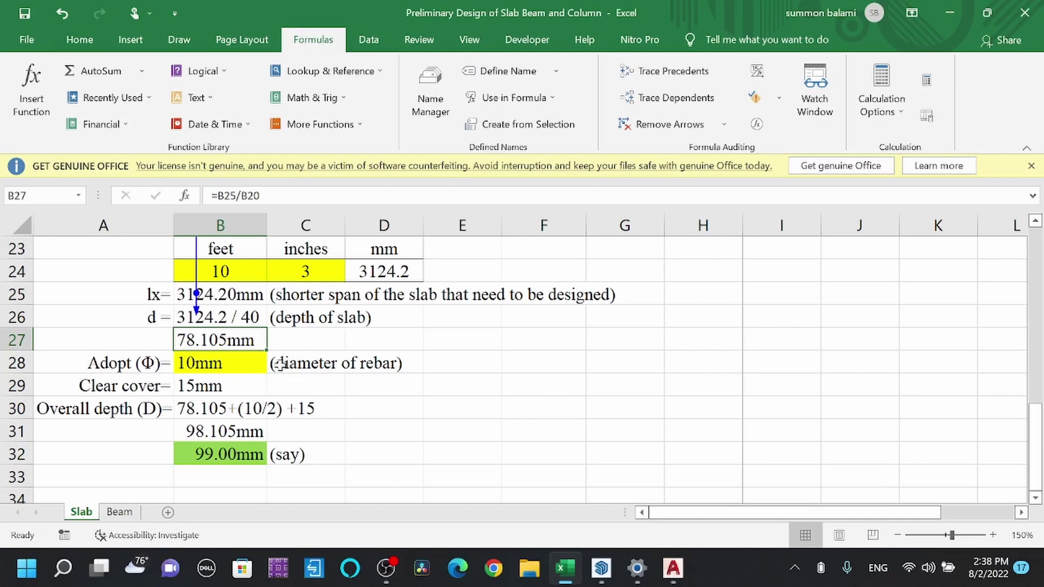
left_click(263, 363)
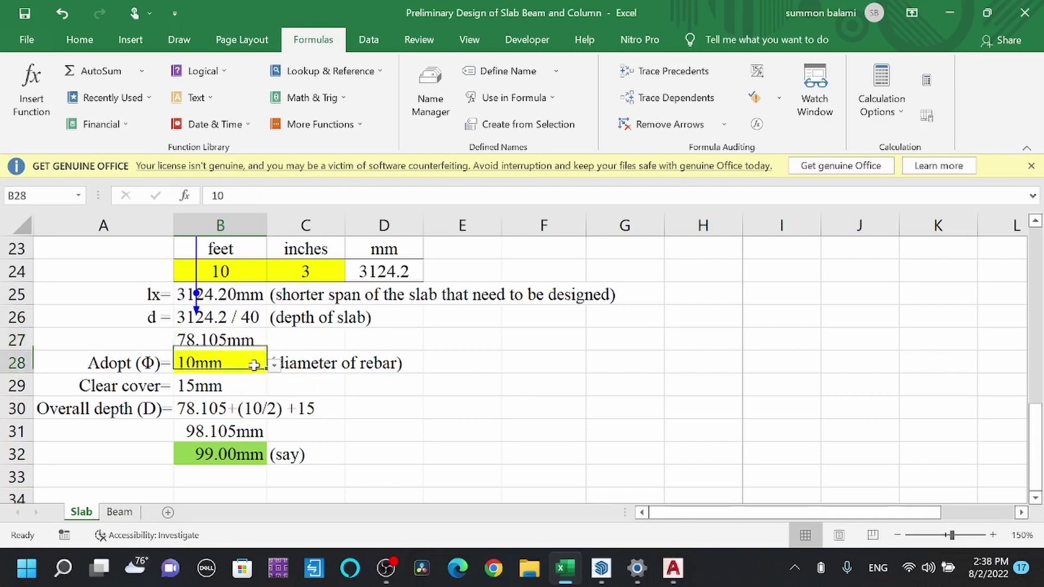
left_click(220, 385)
left_click(191, 435)
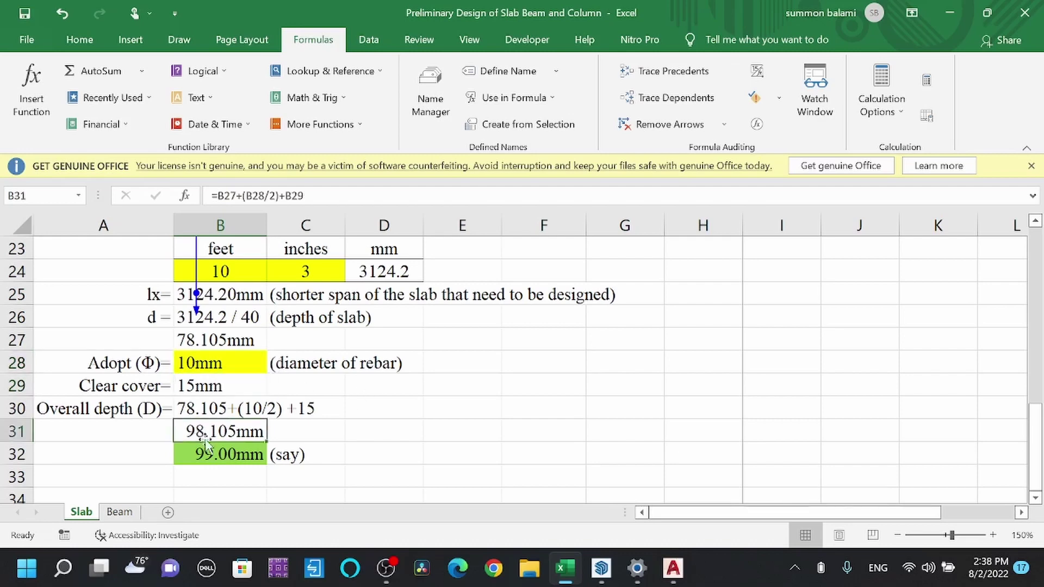
left_click(225, 454)
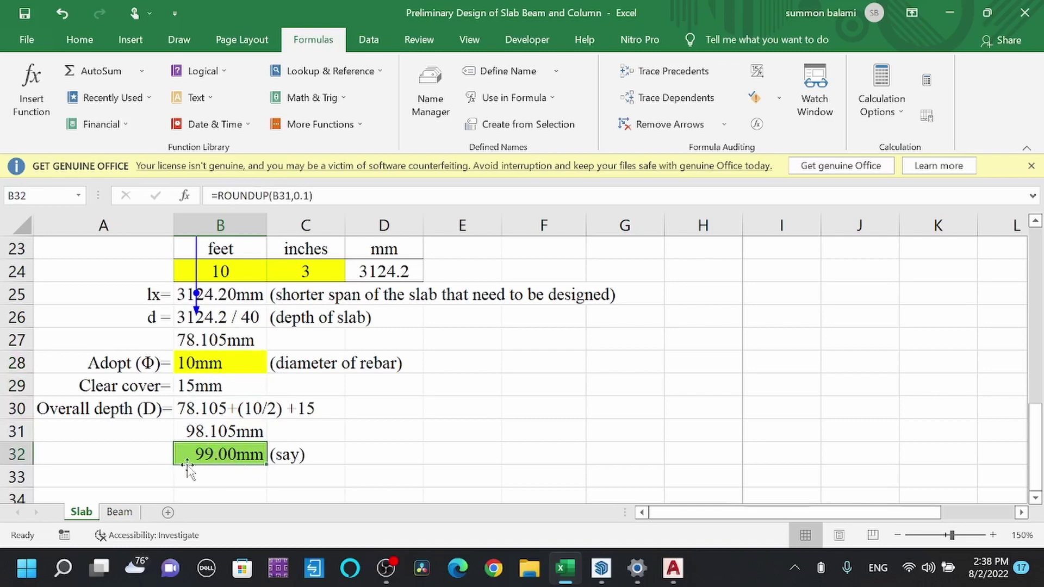
scroll(214, 429, "down", 1)
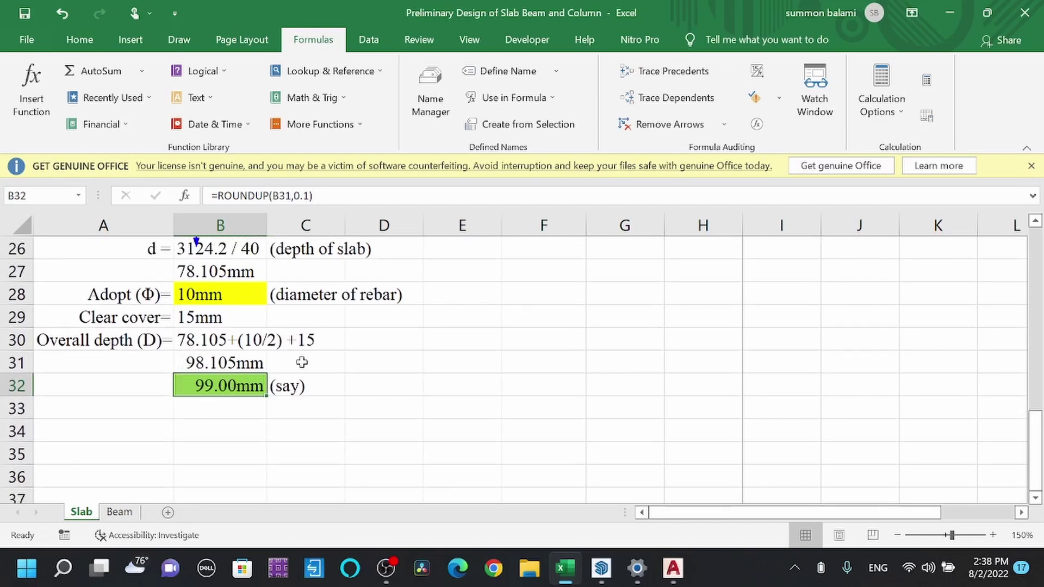
Step: Review the short span's feet and inches cells in row 24 together with the slab depth calculation below them
scroll(197, 383, "up", 2)
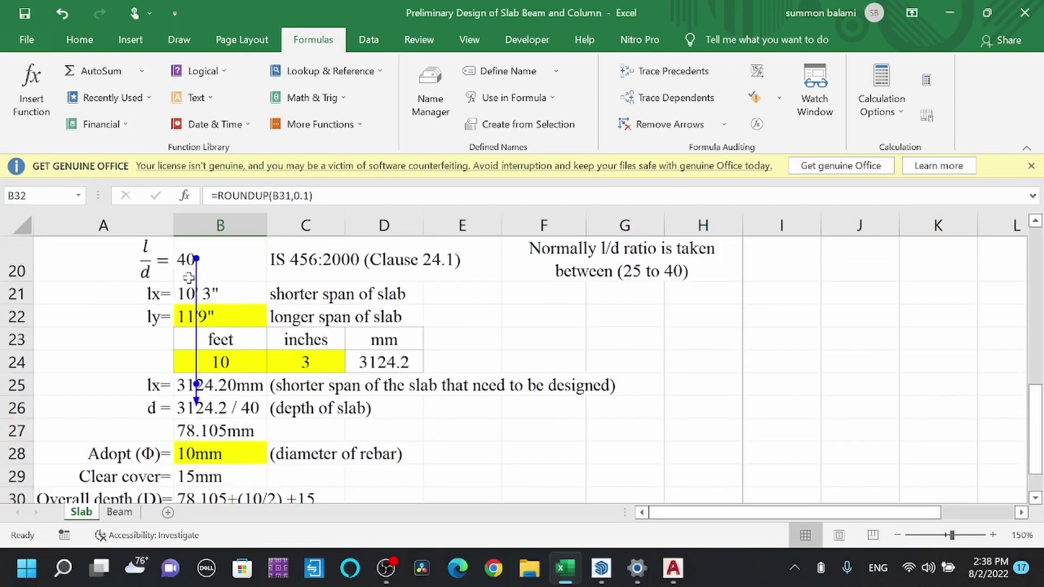
left_click(231, 359)
left_click(299, 360)
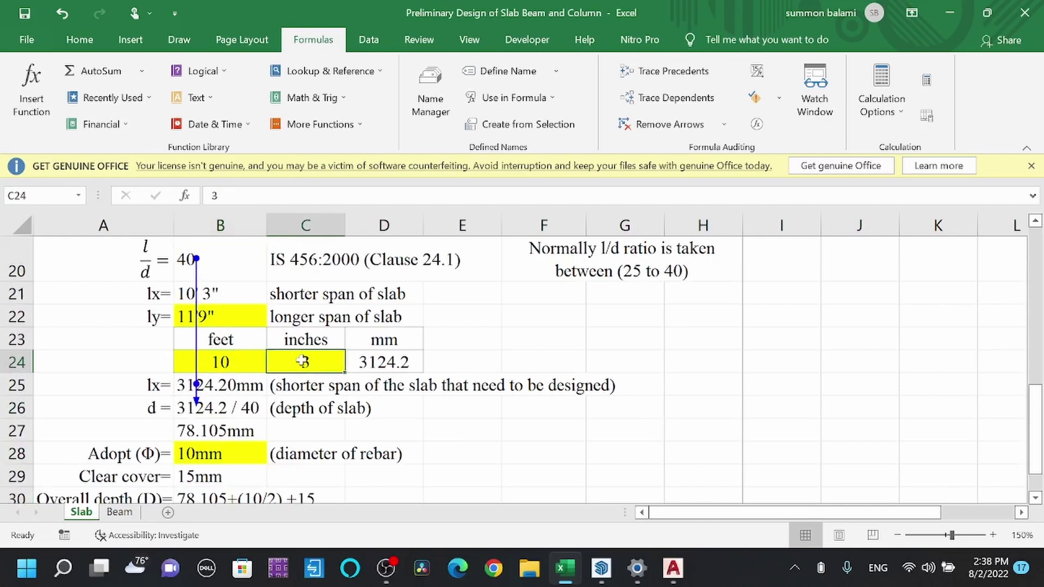
scroll(208, 387, "down", 2)
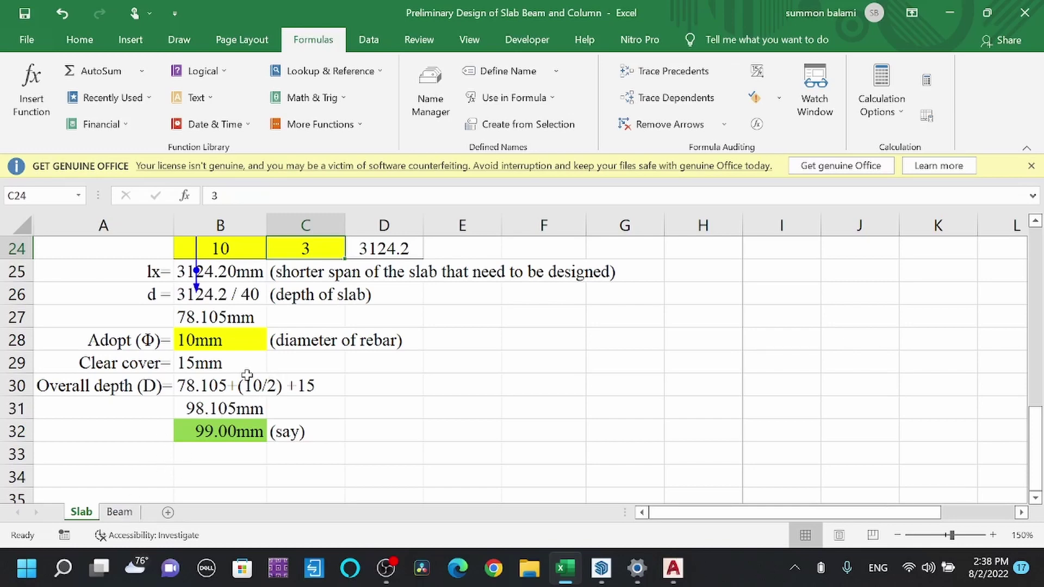
scroll(247, 374, "down", 1)
scroll(293, 360, "up", 3)
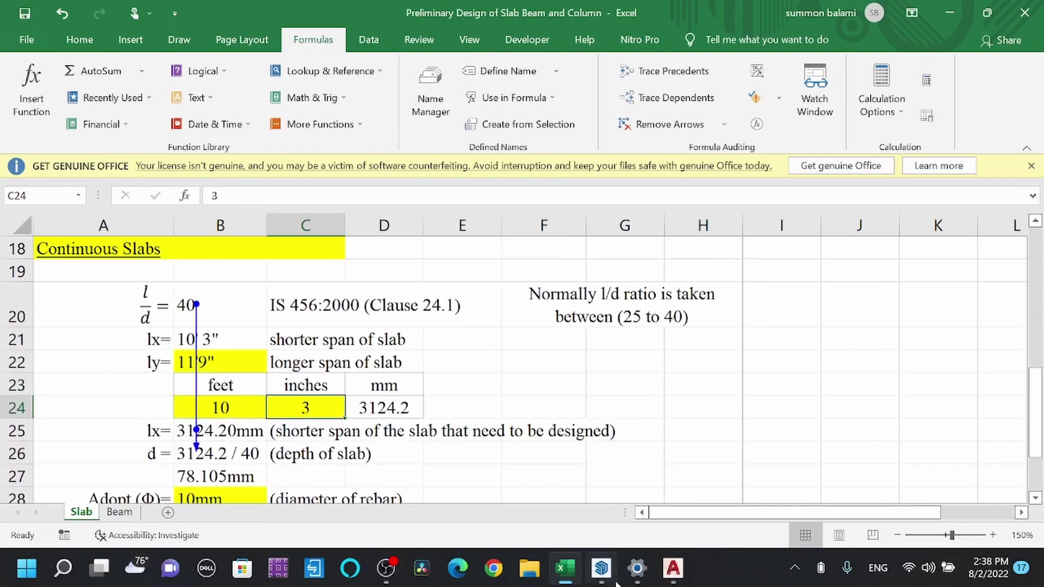
Step: Switch to AutoCAD and read the drawing note listing the beam, column and slab sizes
left_click(673, 568)
scroll(592, 326, "down", 6)
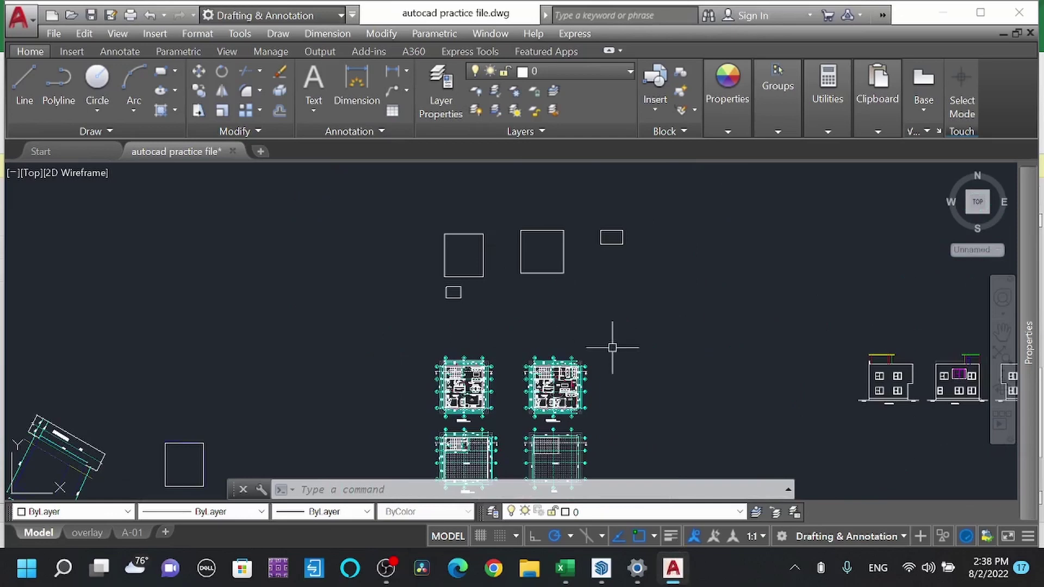
scroll(797, 310, "up", 10)
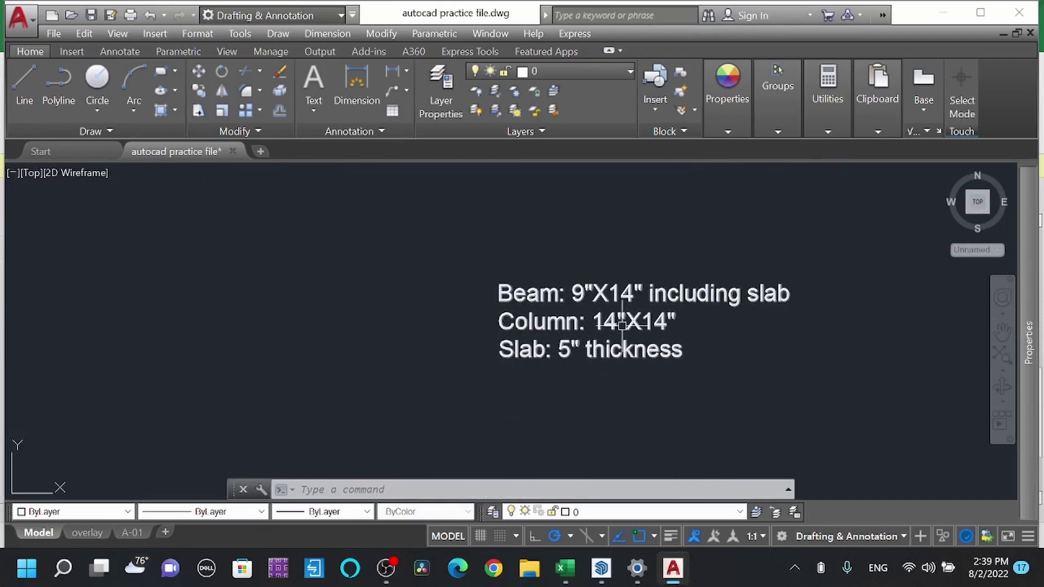
scroll(436, 355, "down", 10)
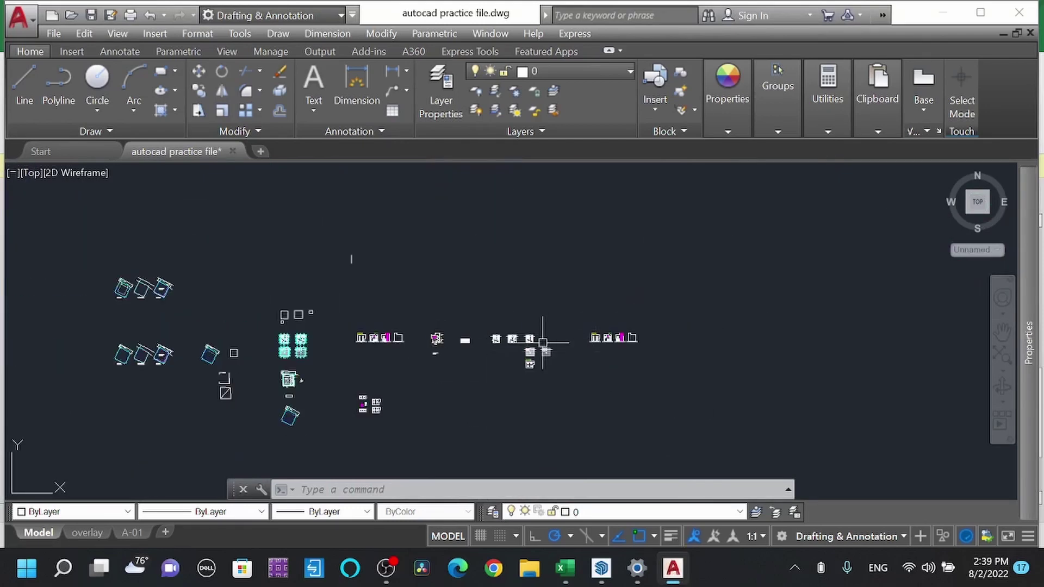
Step: Trim the vertical lines between the two green slab lines above the elevation's roof, using both as cutting edges
scroll(532, 342, "up", 5)
scroll(527, 361, "up", 4)
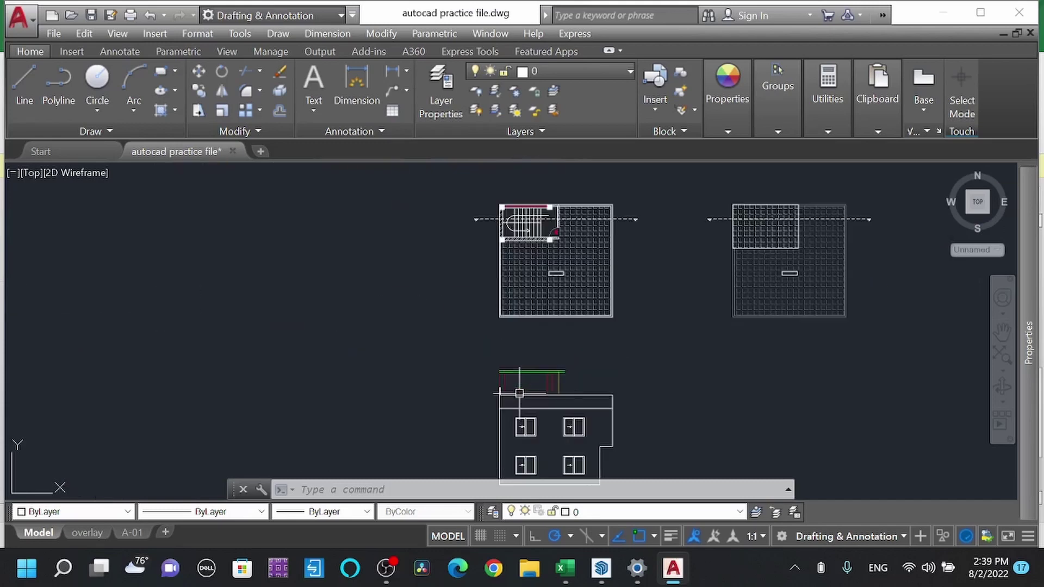
scroll(554, 343, "down", 4)
scroll(546, 351, "up", 8)
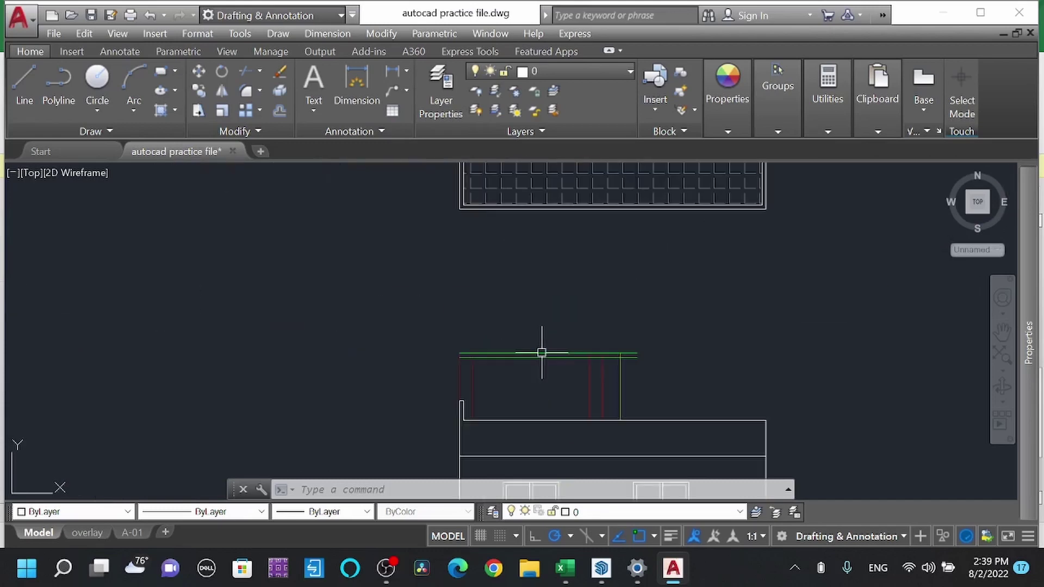
scroll(541, 355, "up", 4)
left_click(566, 351)
left_click(500, 248)
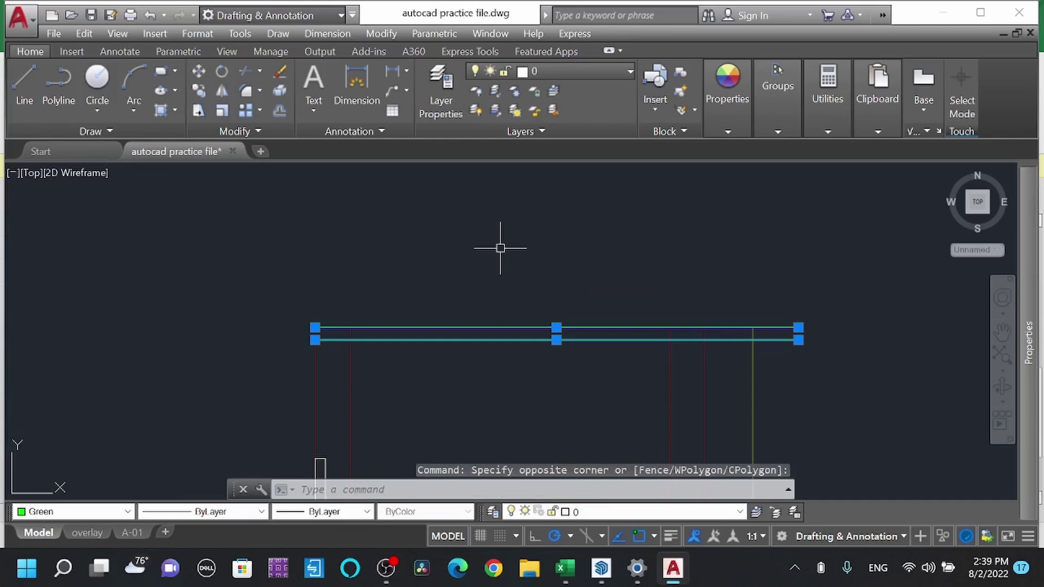
key("Return")
scroll(796, 351, "up", 3)
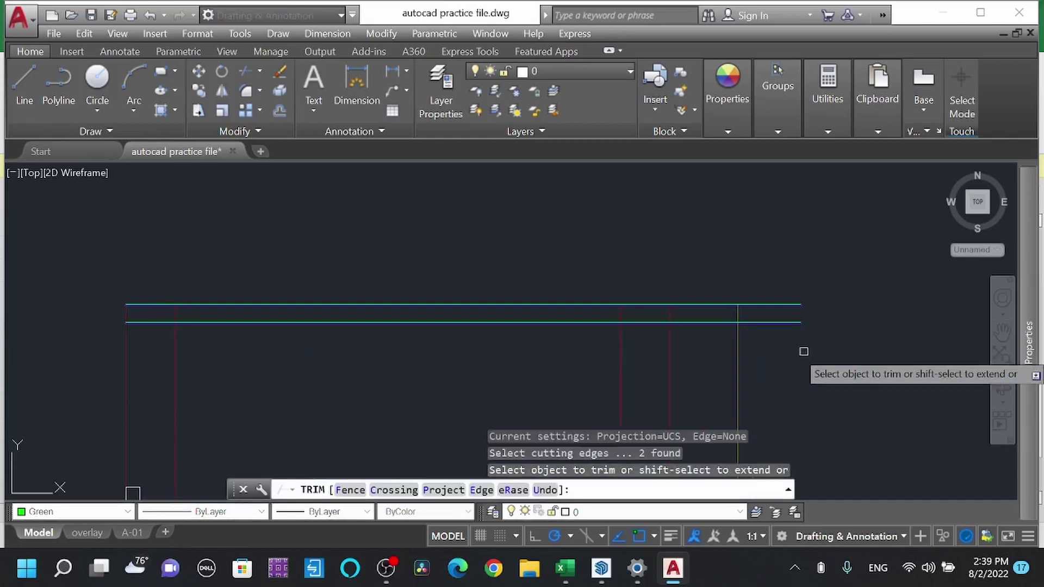
left_click(779, 311)
scroll(779, 312, "down", 2)
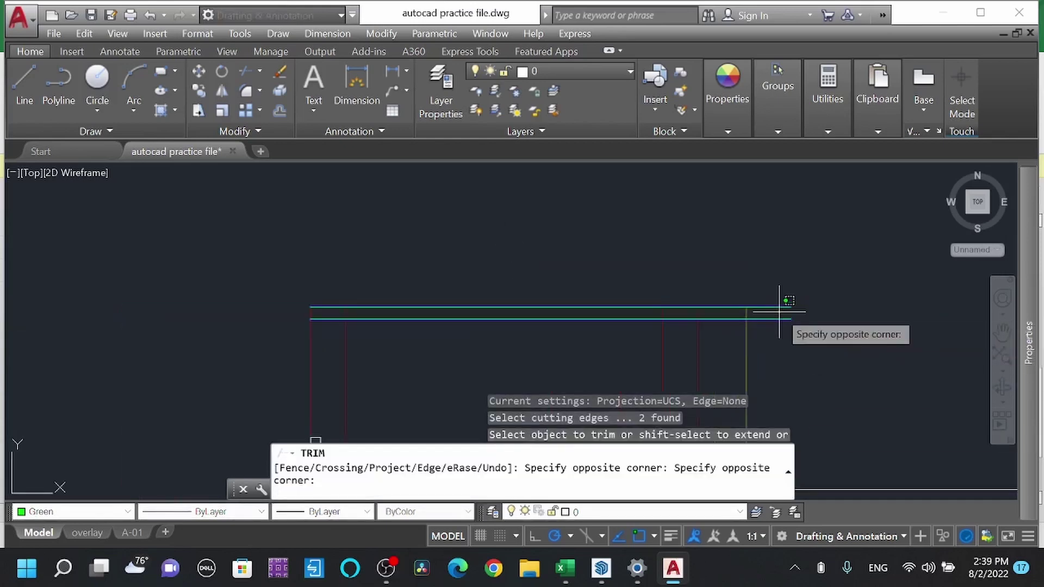
left_click(271, 306)
key("Escape")
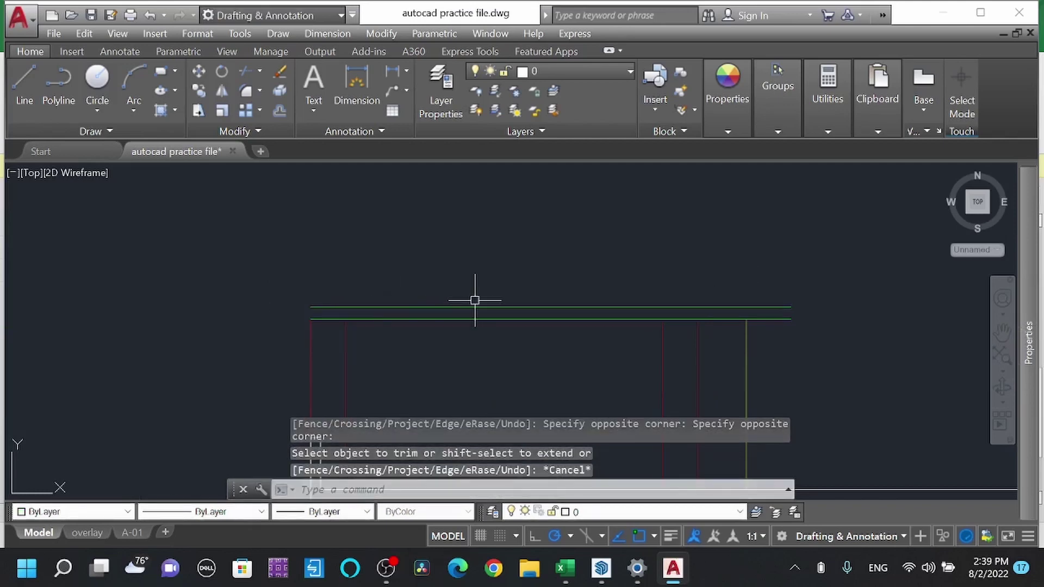
Step: Draw vertical lines closing both ends of the green roof slab outline
type("l")
key("Return")
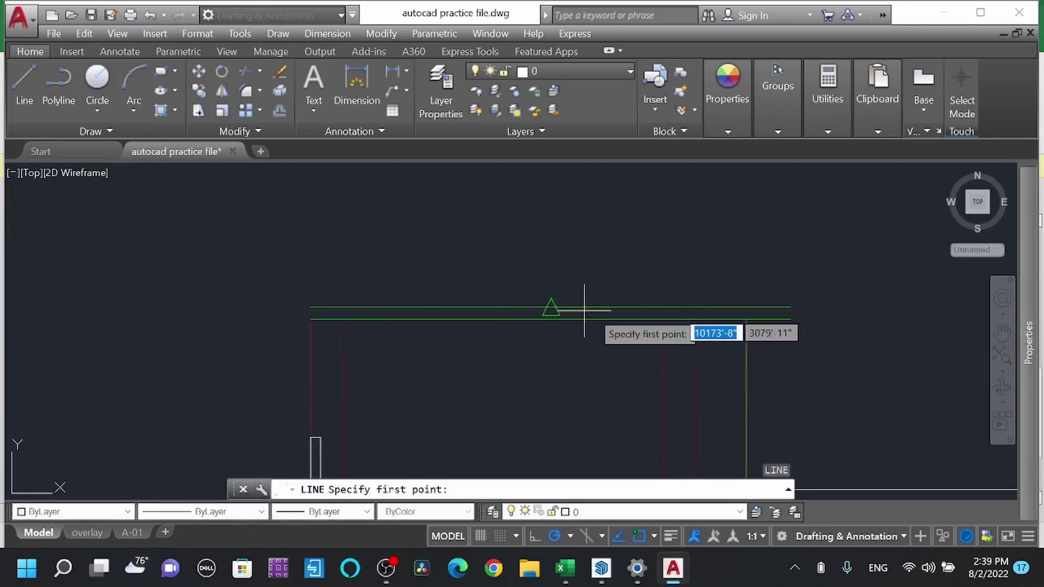
left_click(792, 319)
left_click(793, 306)
key("Escape")
key("Return")
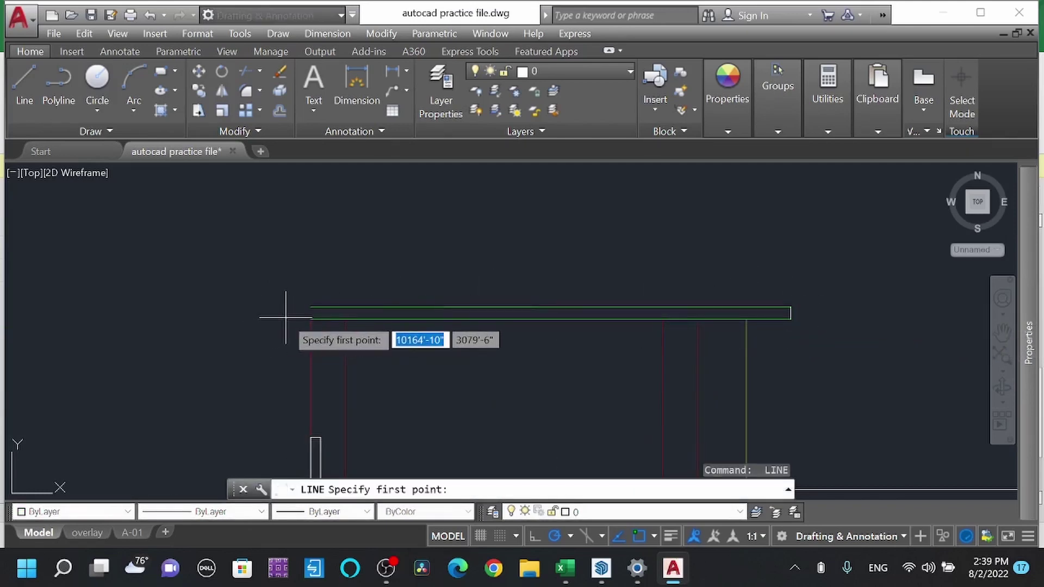
left_click(307, 309)
key("Escape")
Step: Match the properties of both slab end lines to the green slab line
scroll(471, 271, "down", 3)
scroll(477, 254, "down", 5)
scroll(487, 261, "up", 5)
type("ma")
key("Return")
scroll(571, 302, "up", 3)
left_click(647, 303)
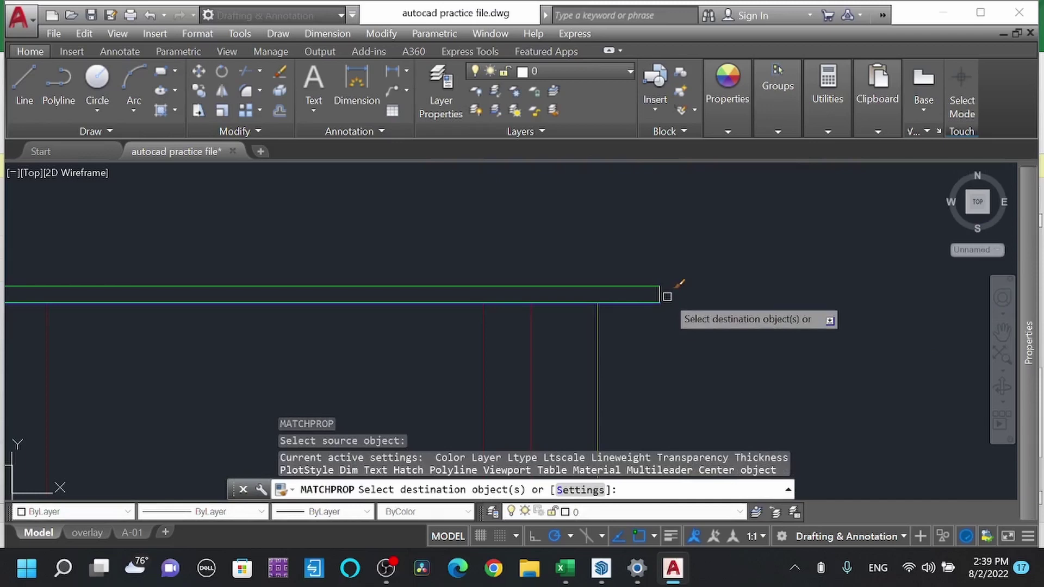
scroll(658, 296, "down", 2)
scroll(473, 295, "down", 2)
scroll(431, 296, "up", 4)
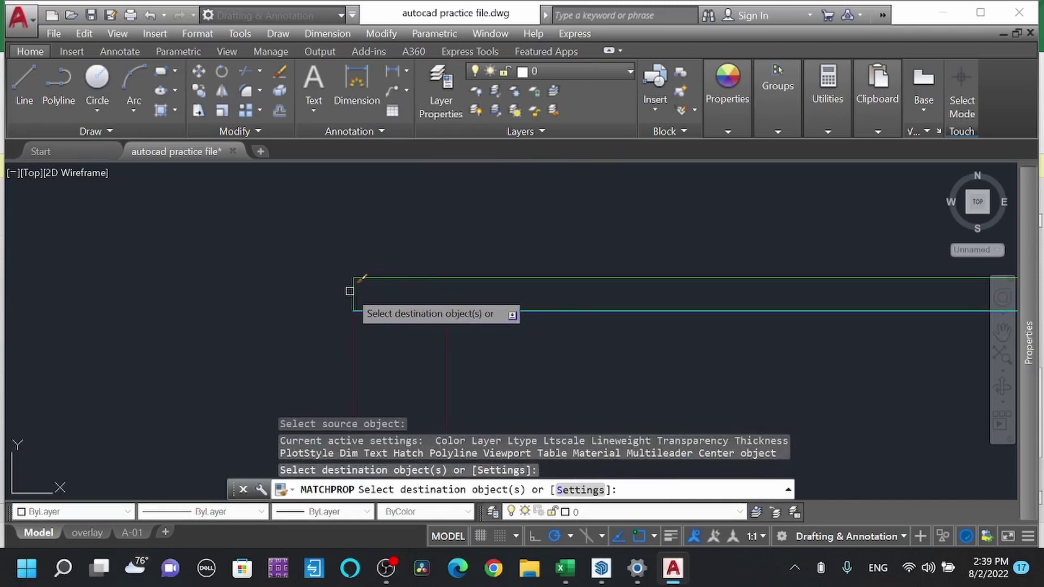
scroll(389, 289, "down", 3)
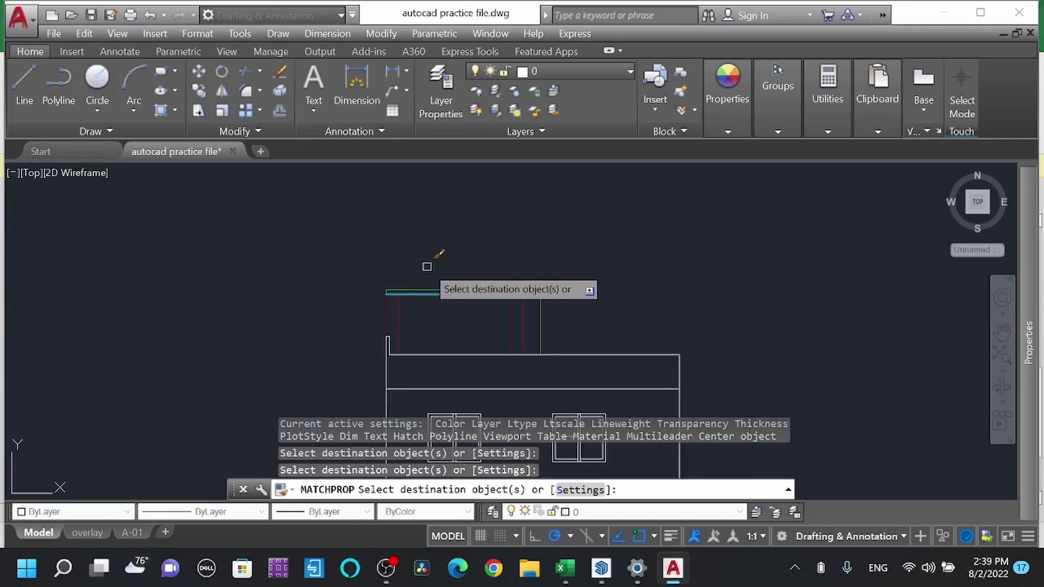
key("Escape")
Step: Delete the horizontal line just below the top edge of the building elevation
scroll(520, 269, "down", 3)
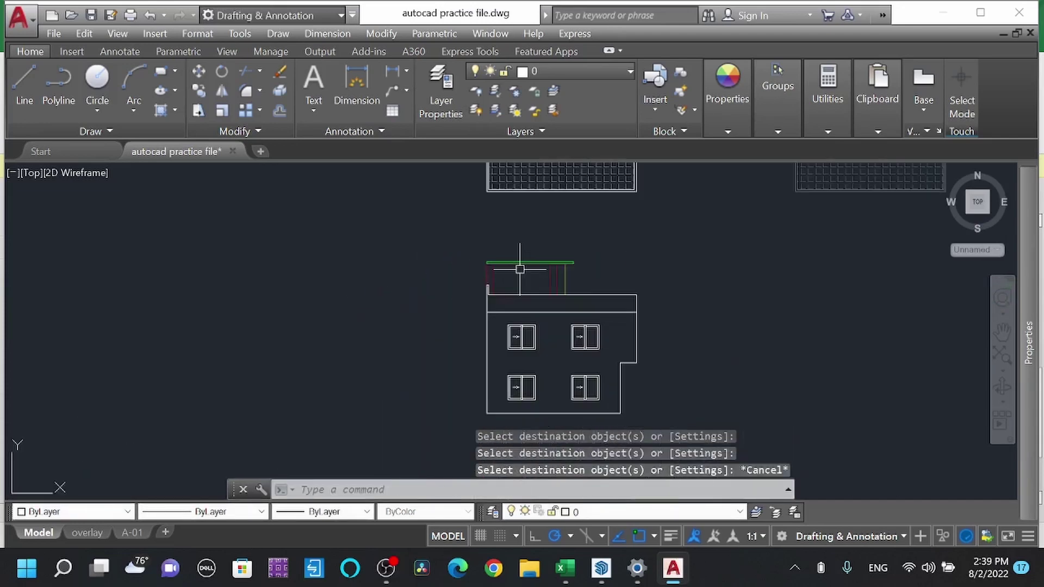
scroll(542, 275, "up", 2)
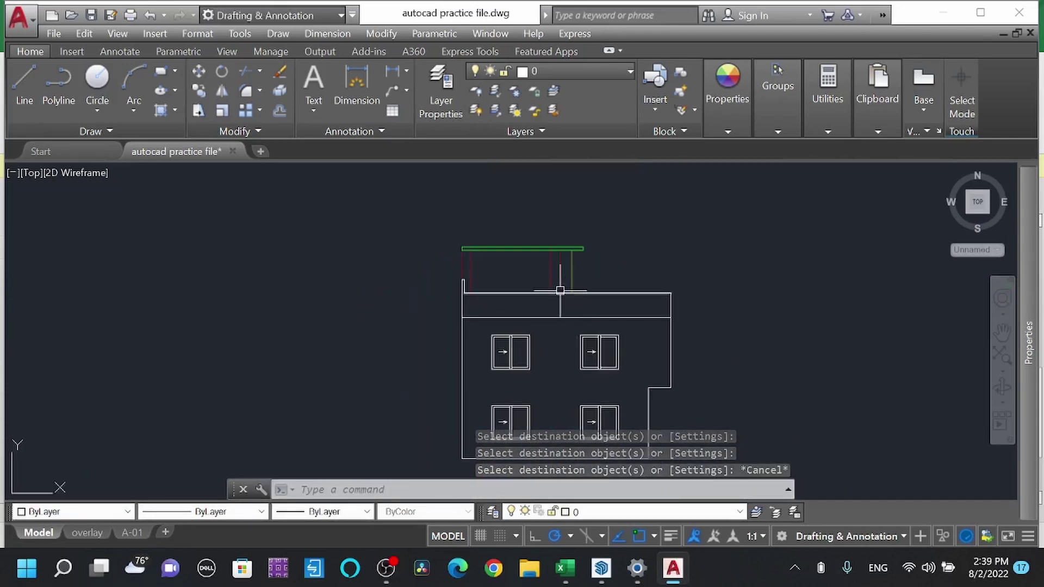
left_click(569, 317)
key("Delete")
scroll(543, 297, "down", 3)
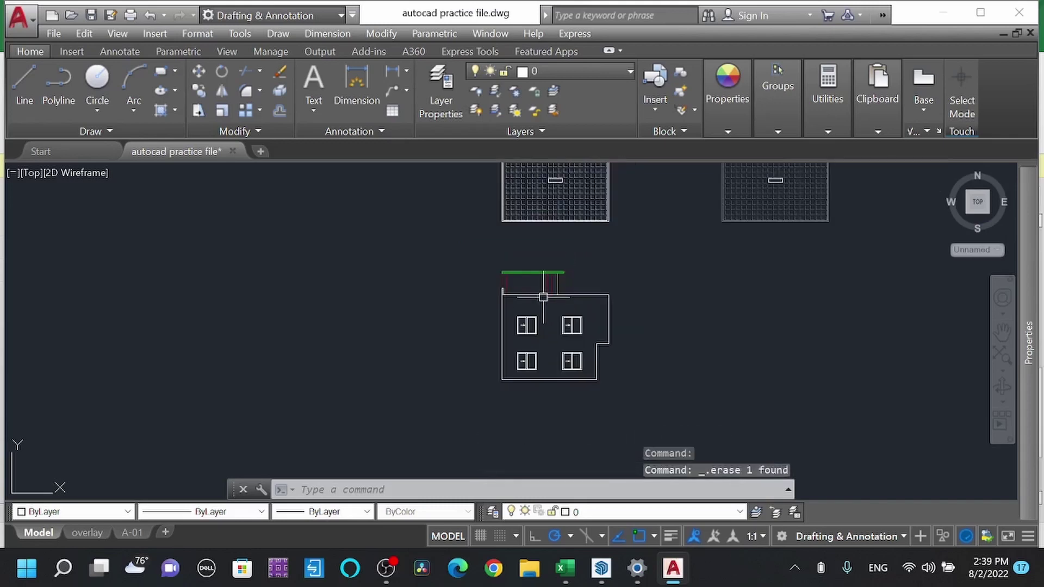
scroll(563, 369, "up", 3)
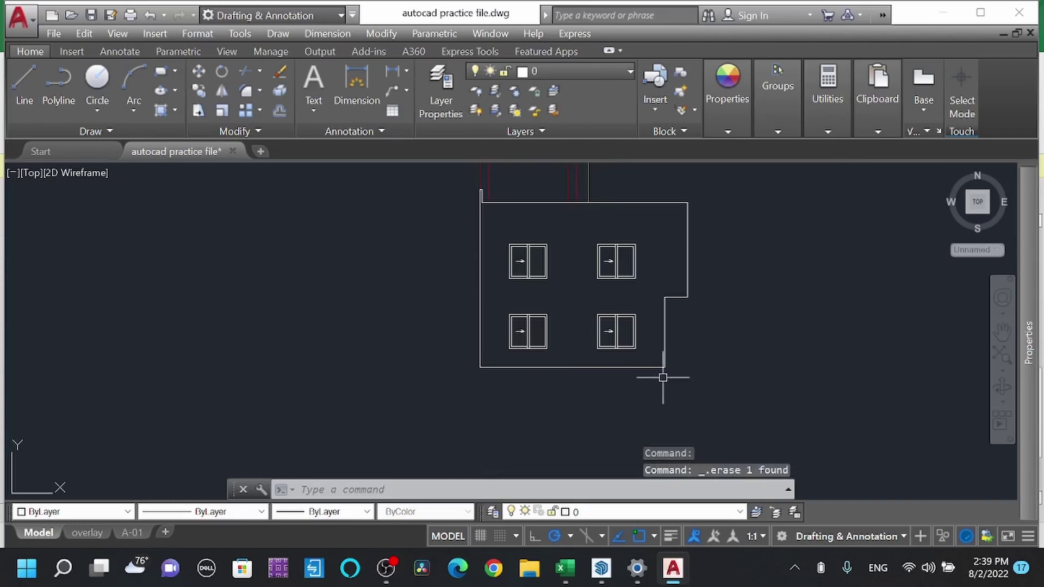
scroll(699, 374, "up", 3)
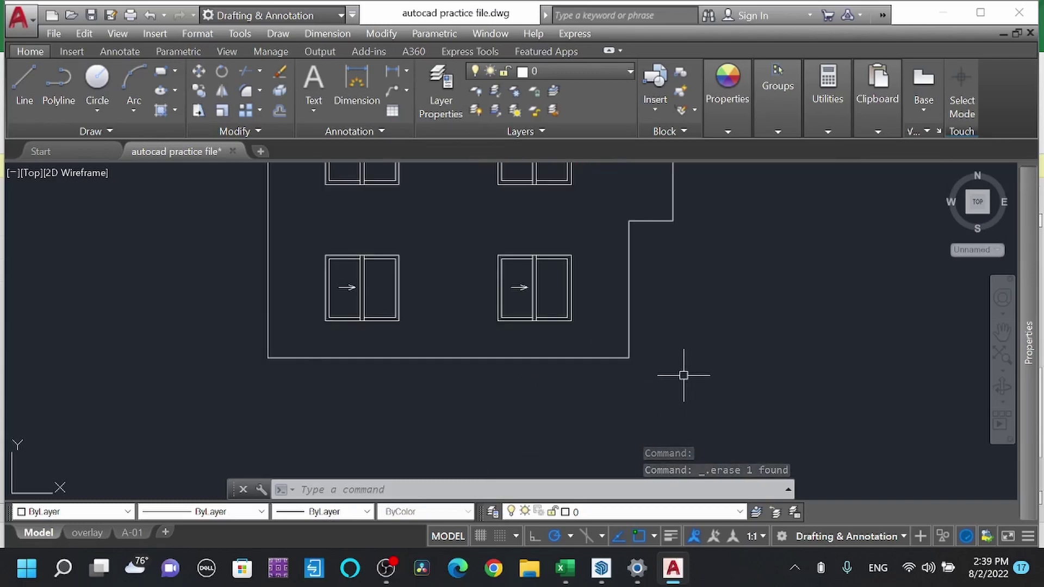
left_click(547, 357)
scroll(435, 351, "down", 8)
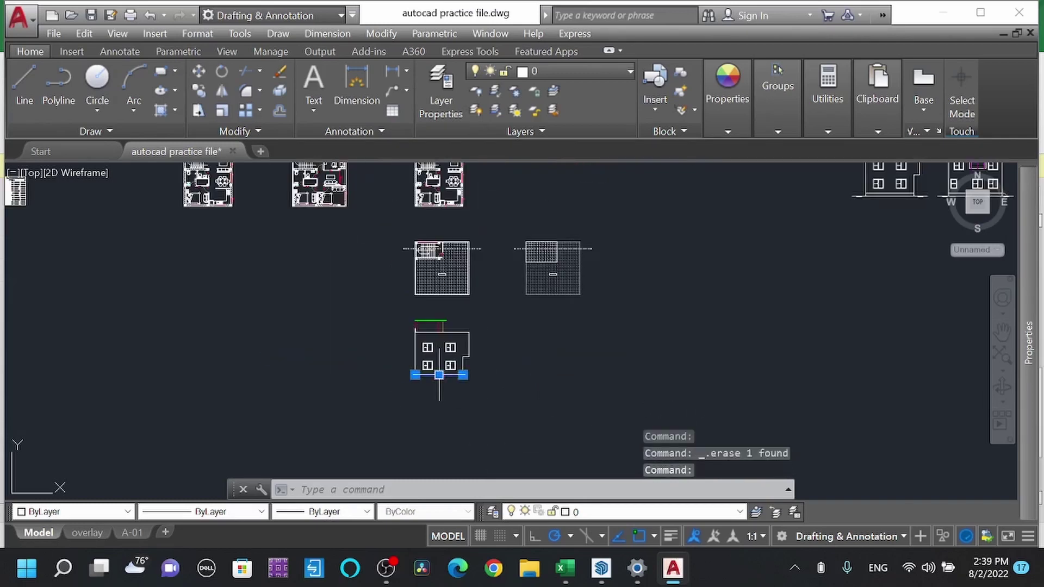
key("Escape")
Step: Copy the first finished elevation of the reference row and place it beside the drafted elevation under the roof plans
left_click(645, 239)
scroll(688, 314, "up", 2)
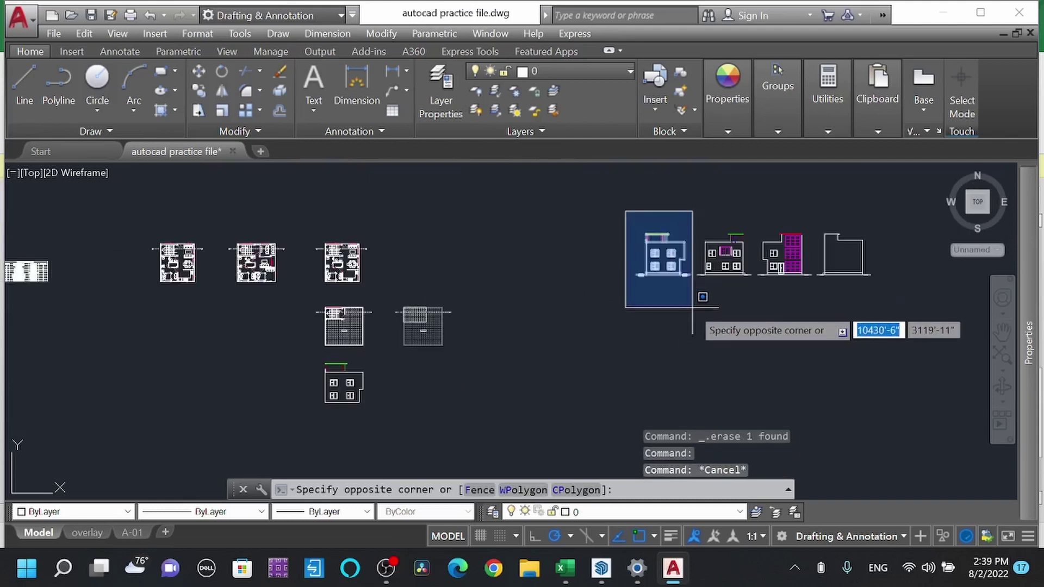
left_click(690, 305)
type("co")
key("Return")
left_click(692, 278)
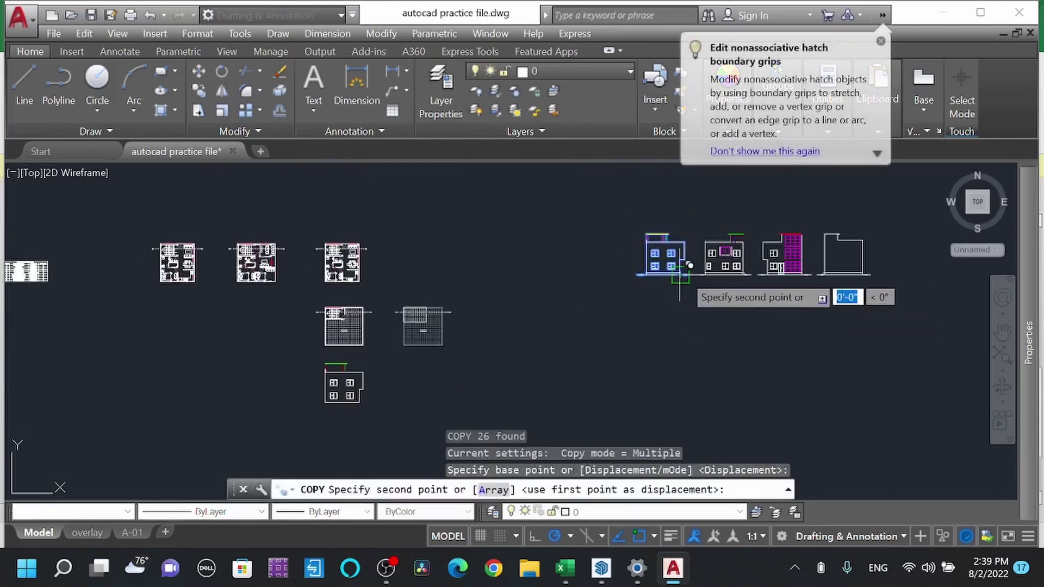
scroll(489, 374, "up", 3)
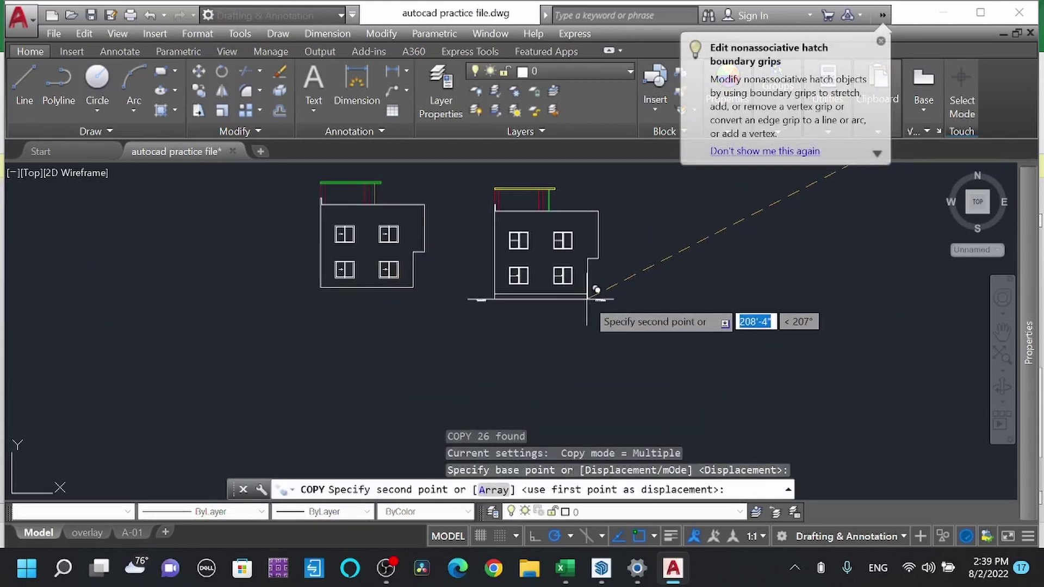
left_click(590, 298)
key("Escape")
Step: Add a linear dimension for the plinth height between the ground line and the plinth line of the copied elevation
scroll(374, 274, "up", 4)
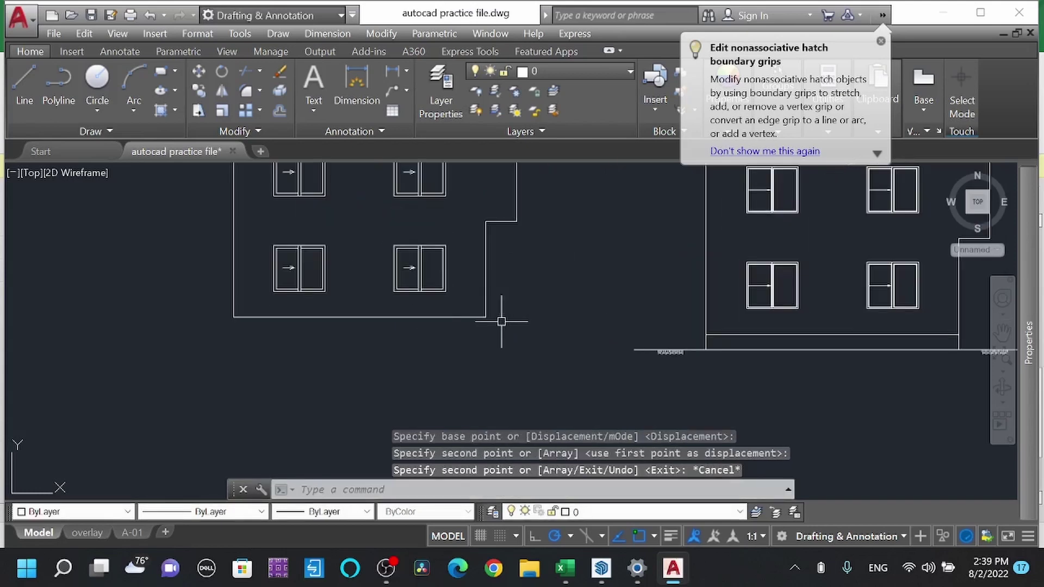
scroll(544, 325, "down", 3)
scroll(578, 329, "up", 4)
type("dli")
key("Return")
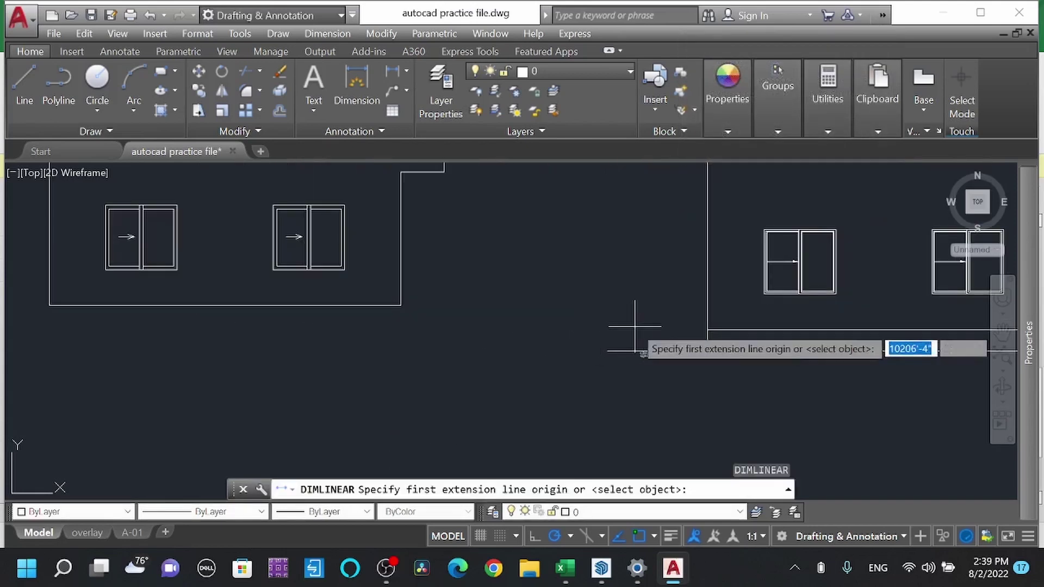
scroll(650, 329, "up", 3)
left_click(762, 373)
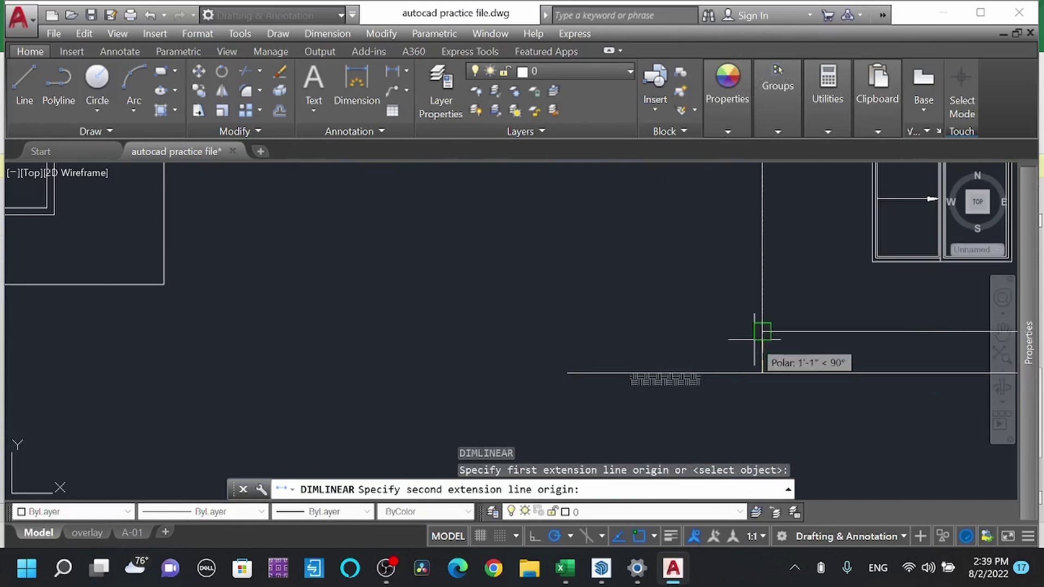
left_click(762, 330)
left_click(672, 345)
scroll(679, 343, "up", 4)
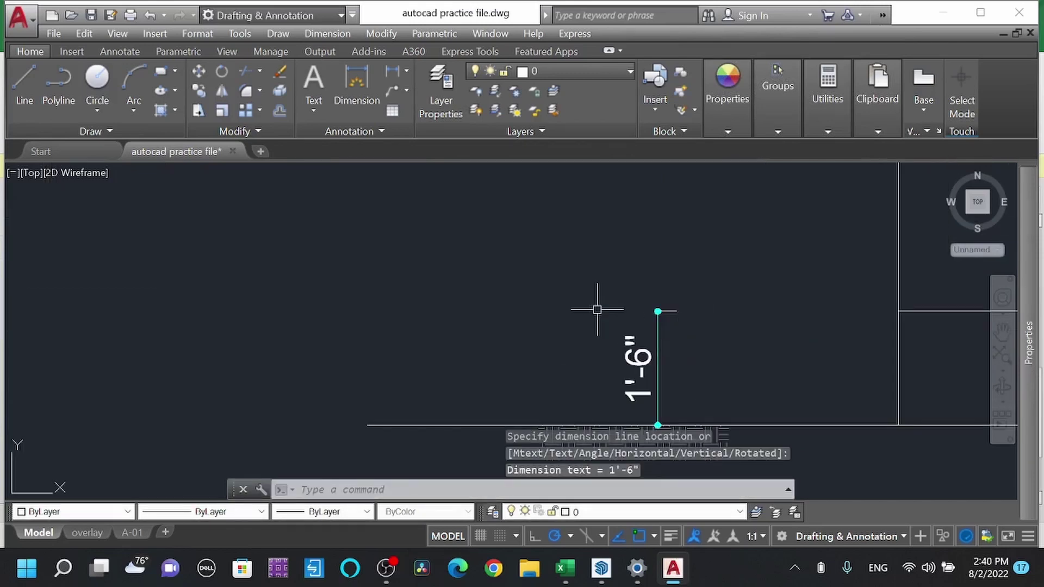
Step: Copy the ground line, soil hatches, plinth side lines and plinth dimension to the bottom-left corner of the drafted elevation
scroll(566, 304, "down", 7)
scroll(593, 294, "down", 3)
key("Escape")
scroll(803, 329, "up", 3)
left_click(798, 337)
left_click(269, 241)
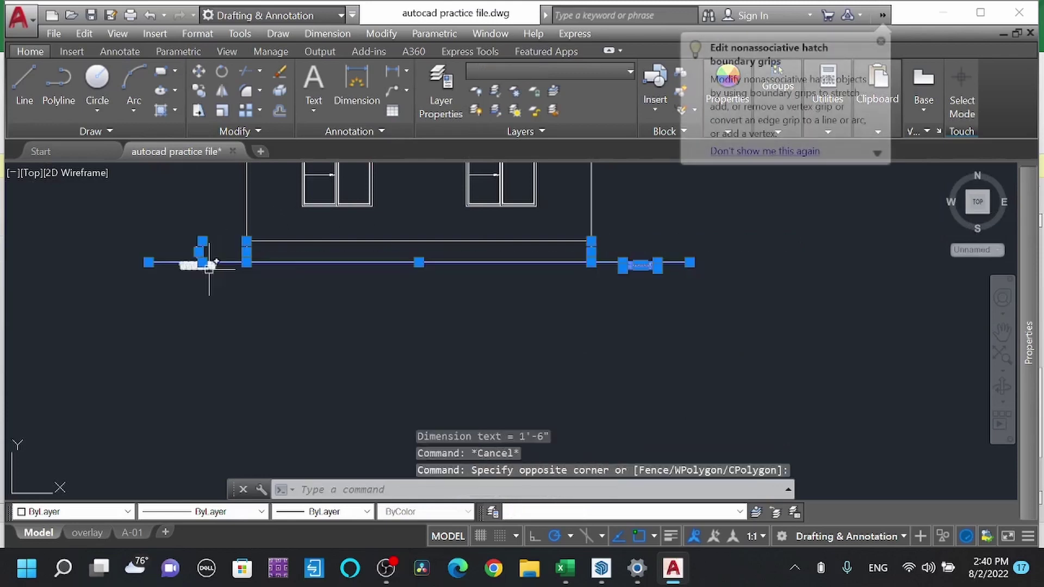
type("c")
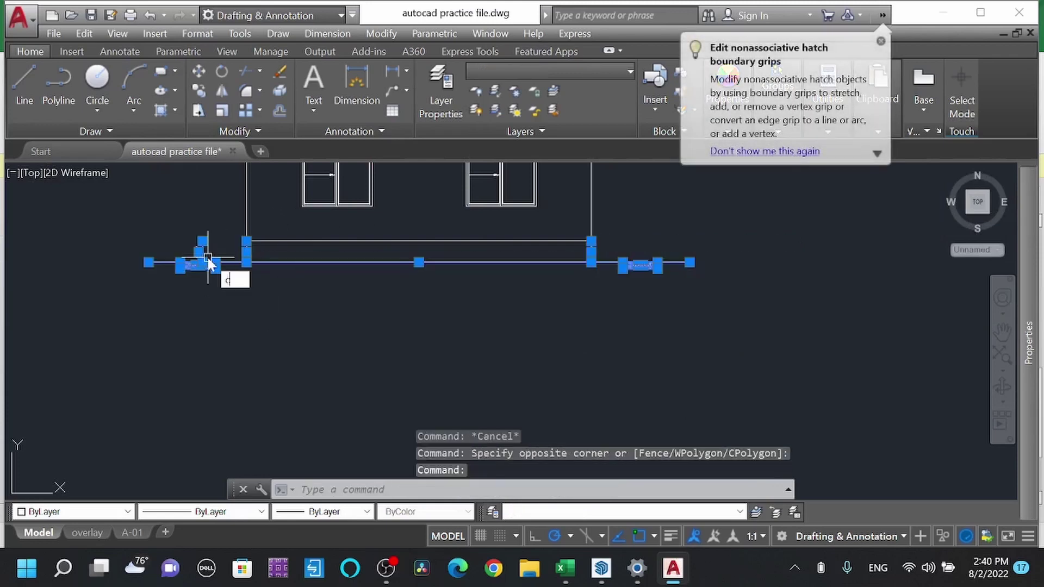
type("o")
key("Return")
scroll(206, 240, "up", 3)
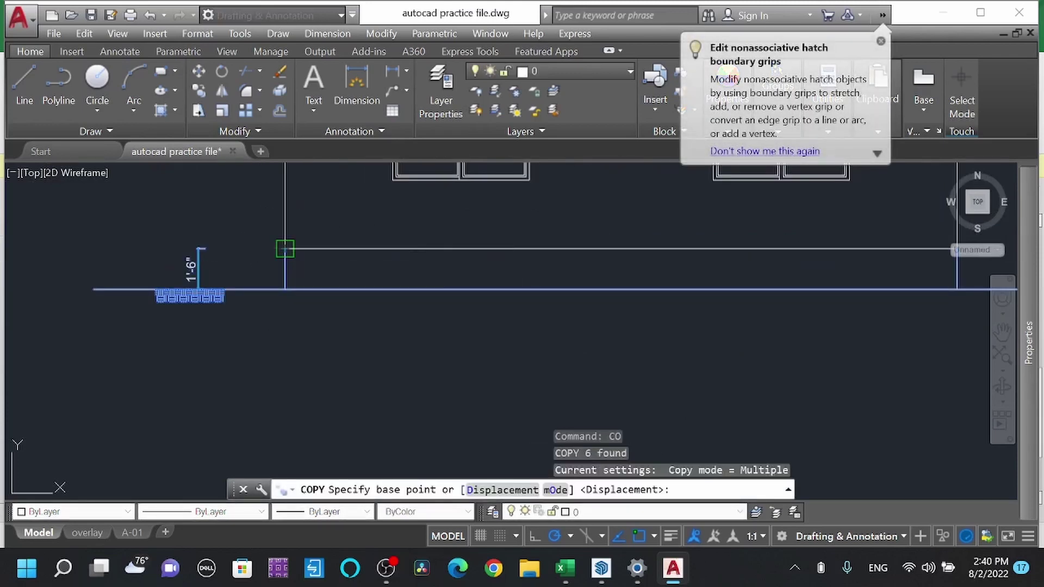
left_click(285, 249)
scroll(741, 331, "down", 3)
scroll(571, 334, "up", 5)
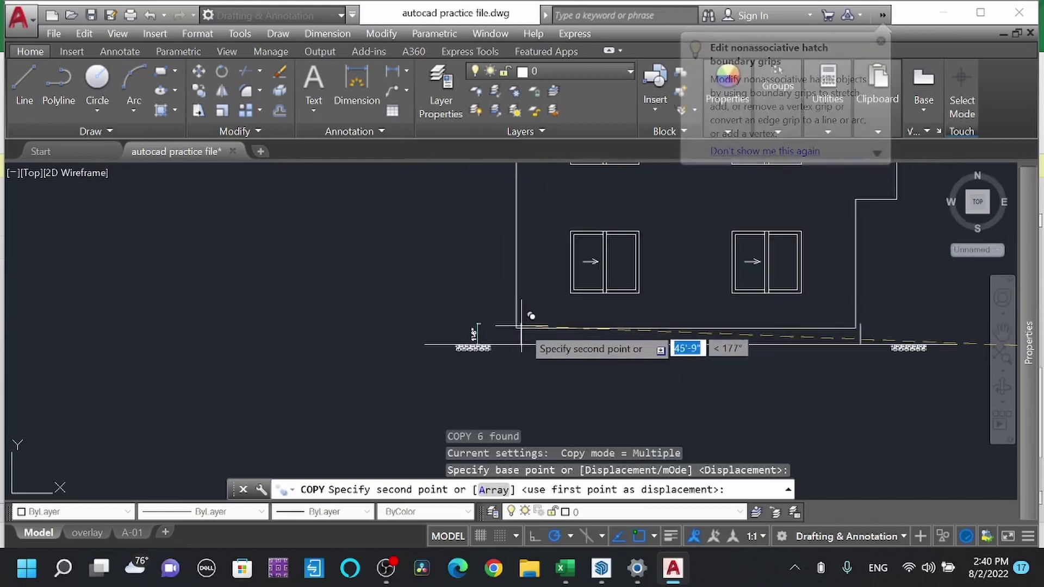
left_click(522, 328)
scroll(517, 337, "down", 3)
key("Escape")
Step: Draw a small rectangle below the ground line near the drafted elevation's left edge
scroll(504, 344, "up", 5)
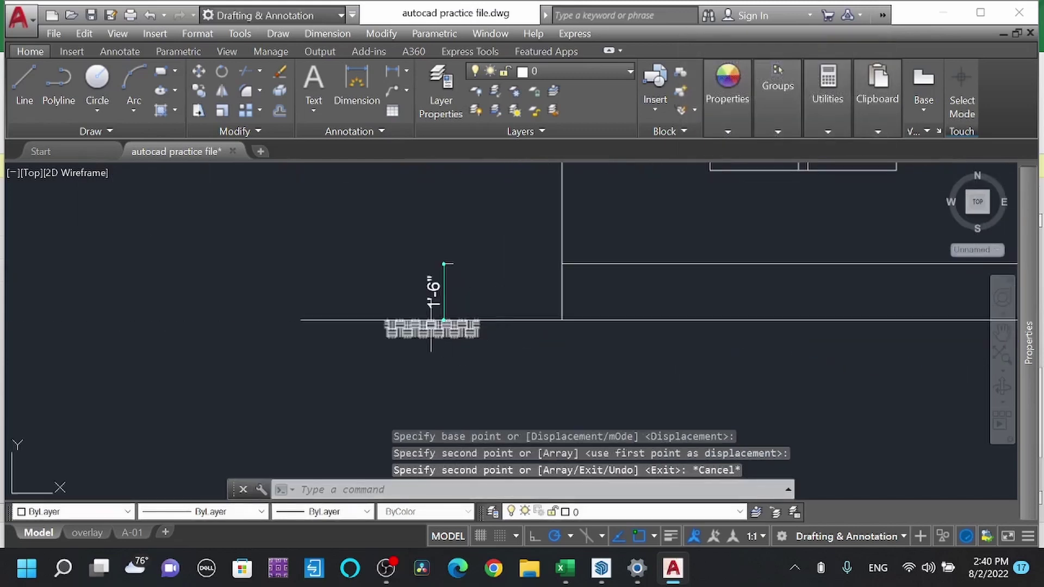
type("rec")
key("Return")
left_click(517, 375)
left_click(562, 392)
scroll(542, 388, "up", 4)
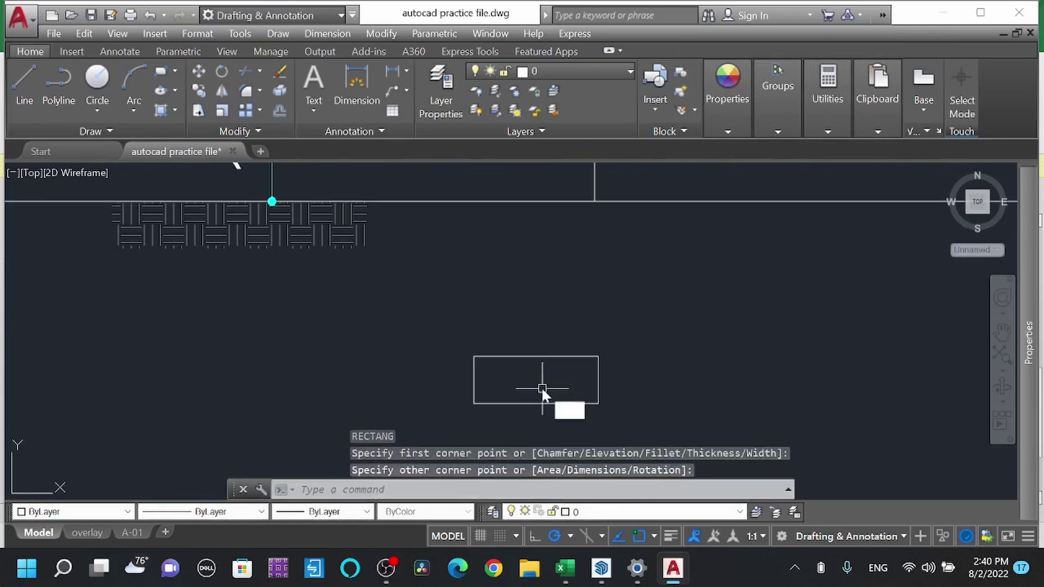
Step: Hatch the small rectangle with the EARTH pattern
type("h")
key("Return")
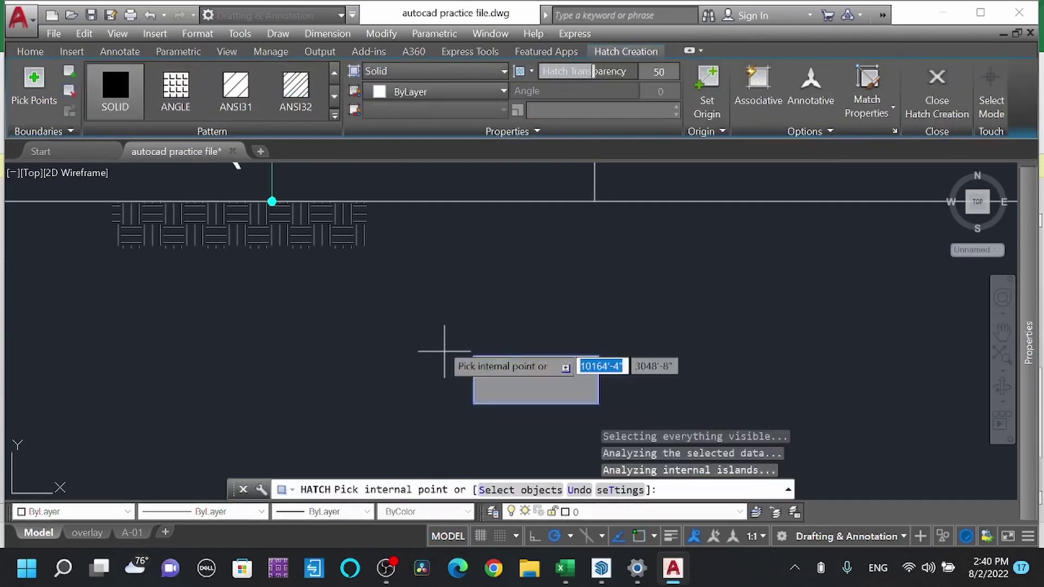
left_click(334, 116)
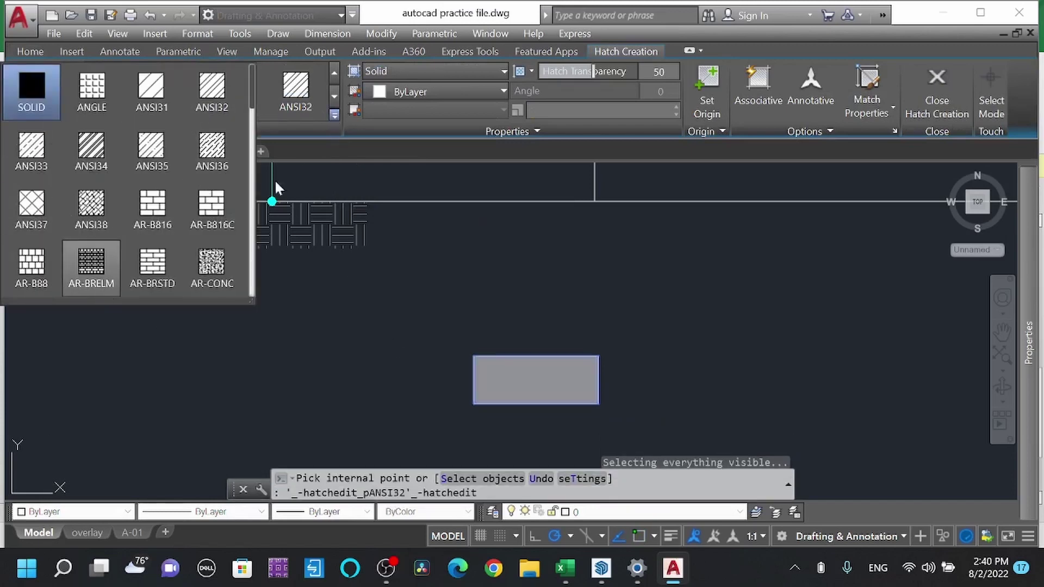
scroll(190, 185, "down", 4)
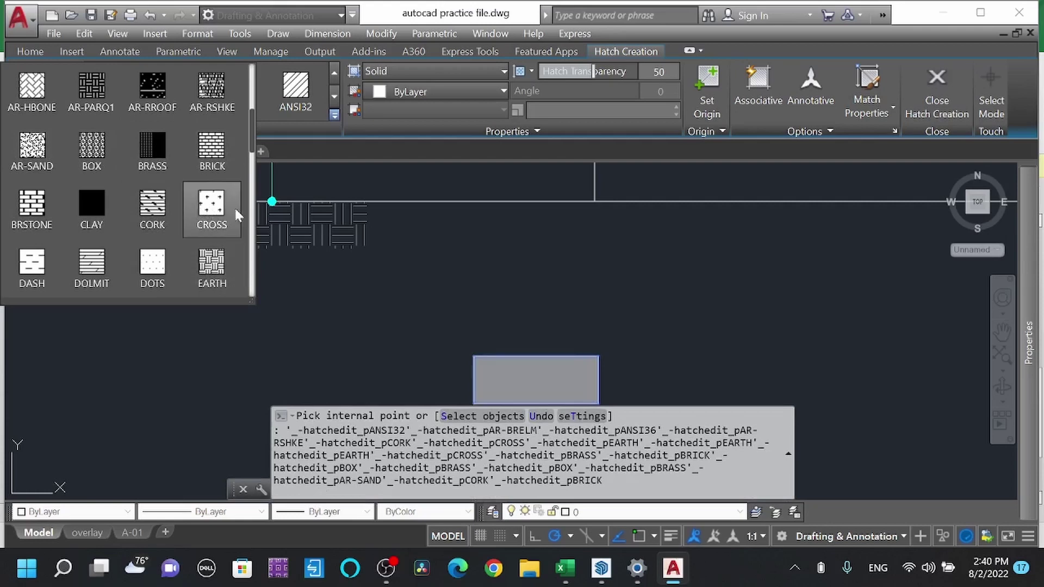
left_click(212, 266)
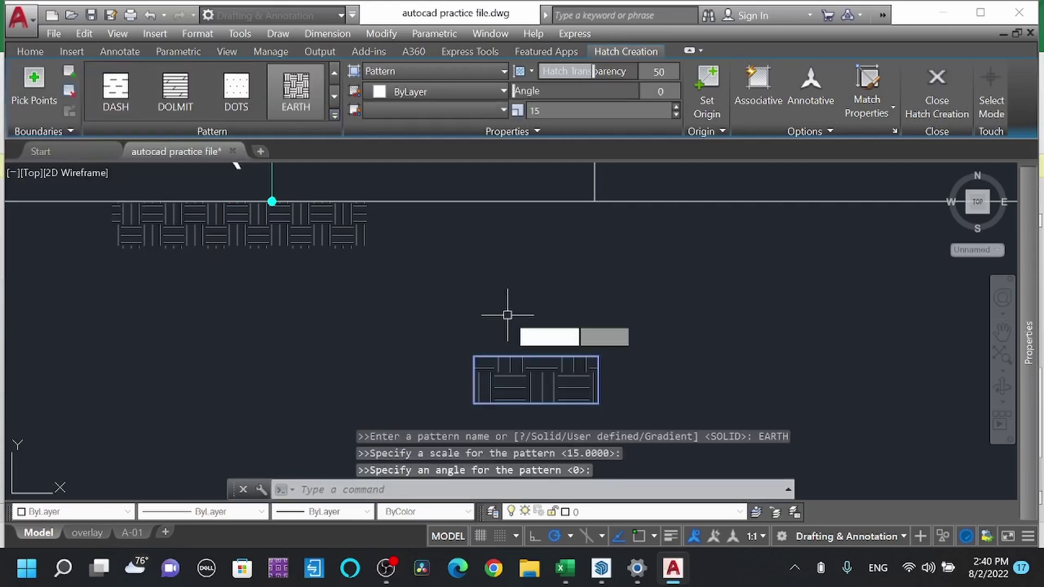
key("Return")
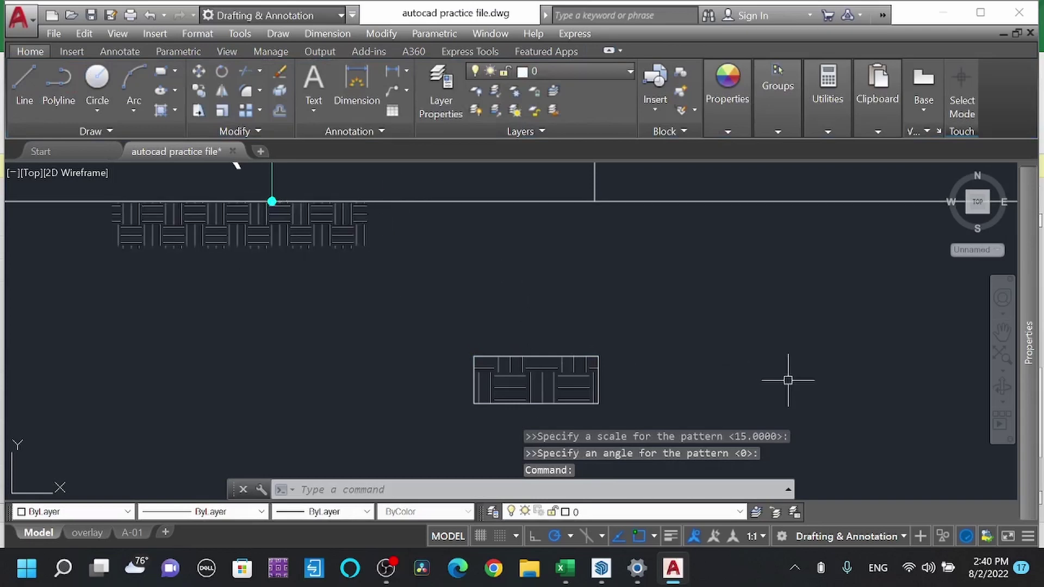
Step: Delete the sample rectangle and its earth hatch
scroll(785, 373, "down", 4)
left_click(749, 398)
left_click(664, 350)
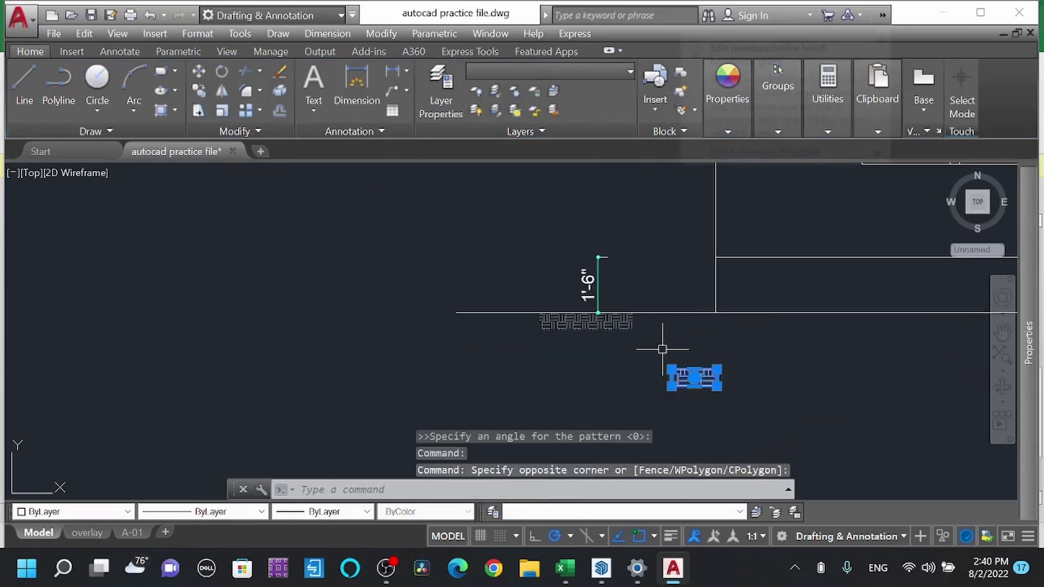
key("Delete")
Step: Delete the copied plinth height dimension from the drafted elevation
left_click(626, 285)
left_click(521, 247)
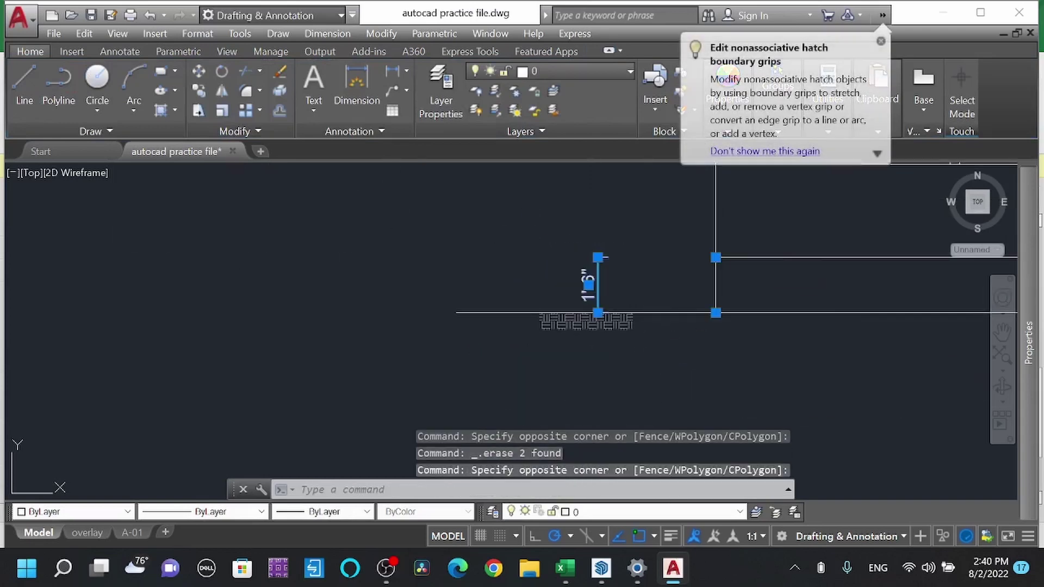
key("Delete")
Step: Compare the drafted elevation with its reference copy, and the middle floor plan's SD3 sliding door with the second reference elevation
scroll(508, 297, "down", 5)
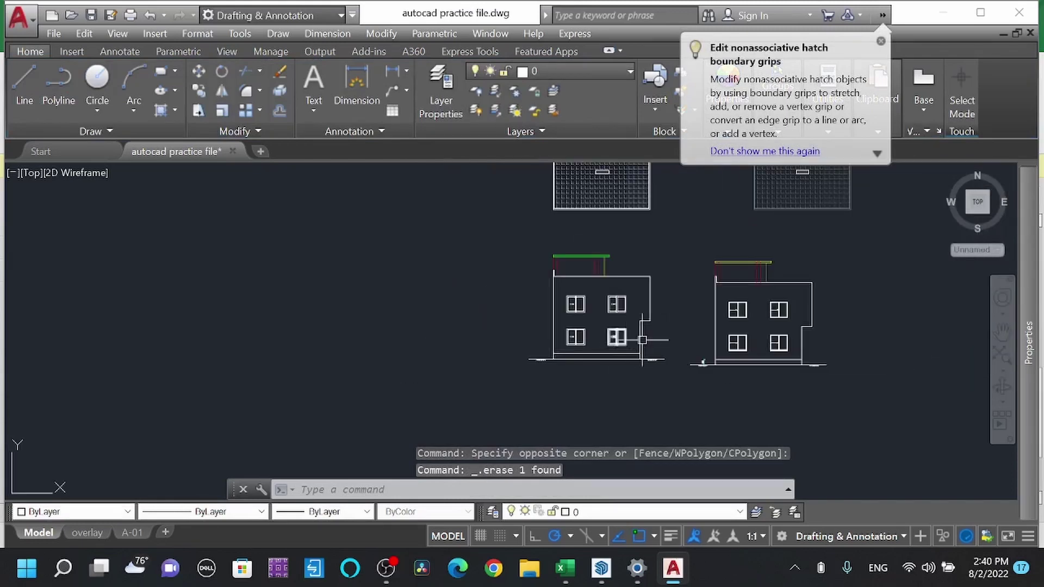
scroll(636, 326, "up", 2)
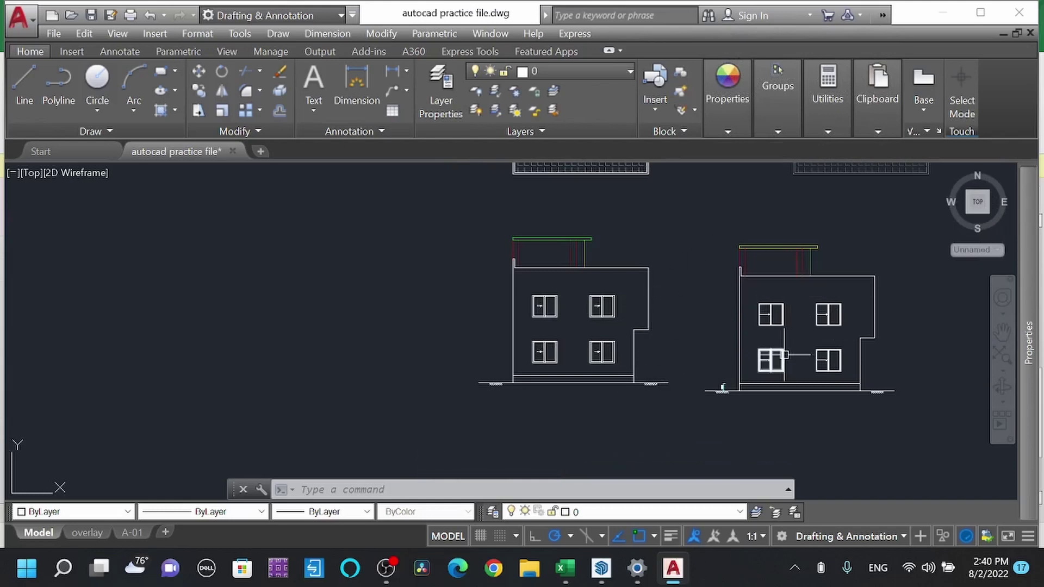
scroll(543, 364, "down", 5)
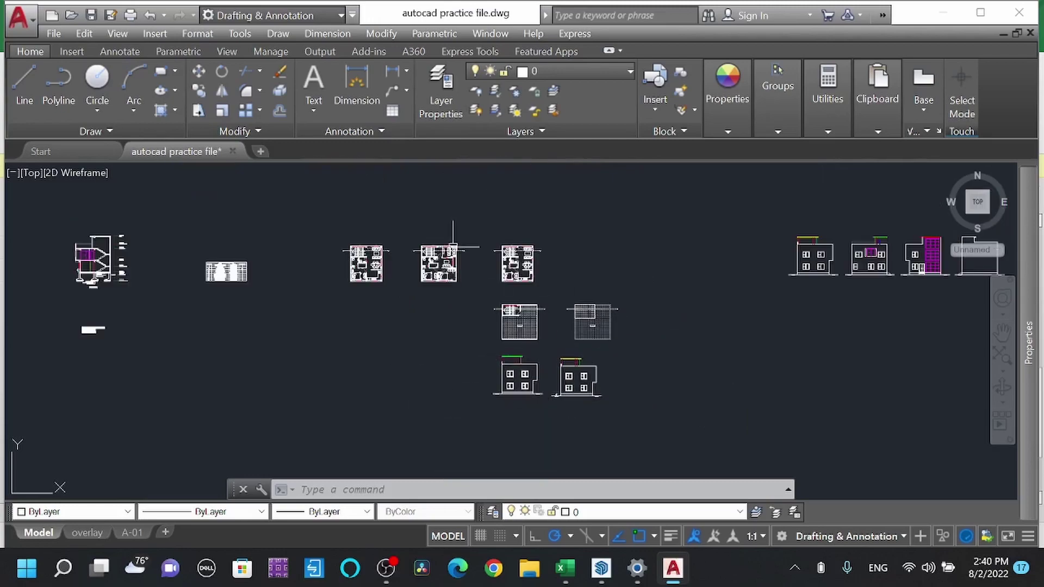
scroll(433, 265, "up", 5)
scroll(591, 272, "up", 5)
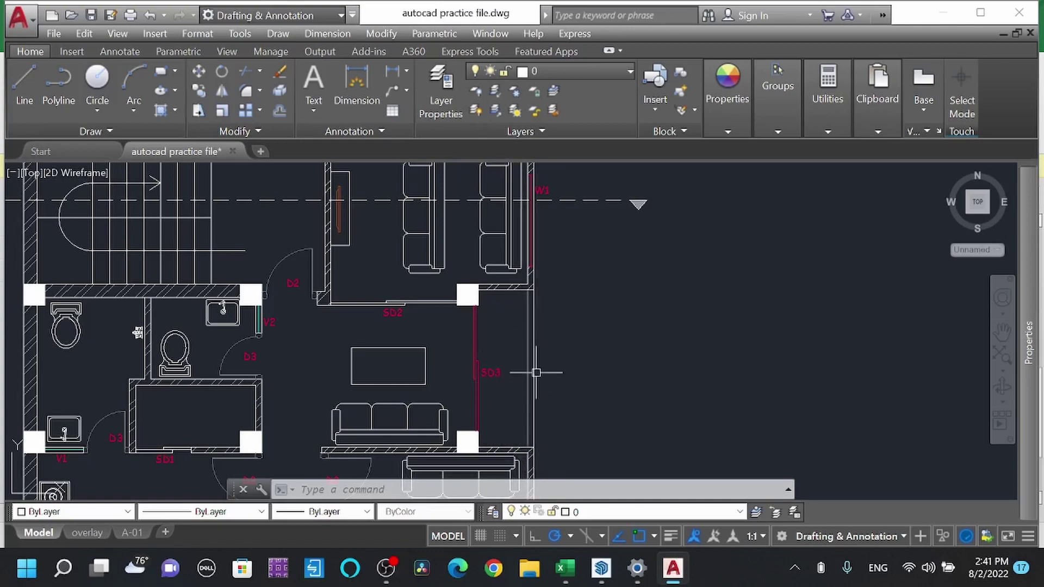
scroll(408, 303, "down", 10)
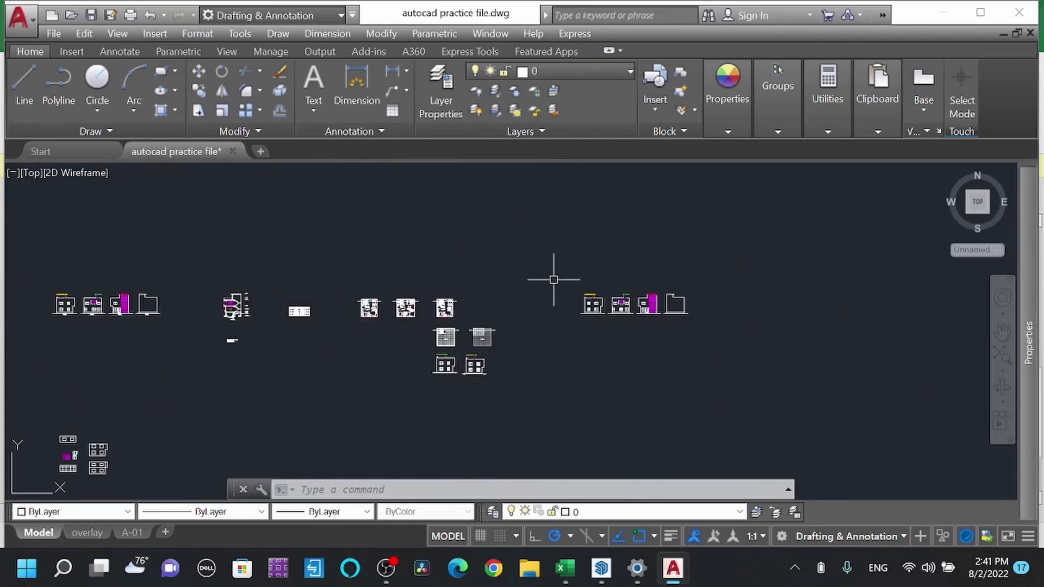
scroll(617, 305, "up", 10)
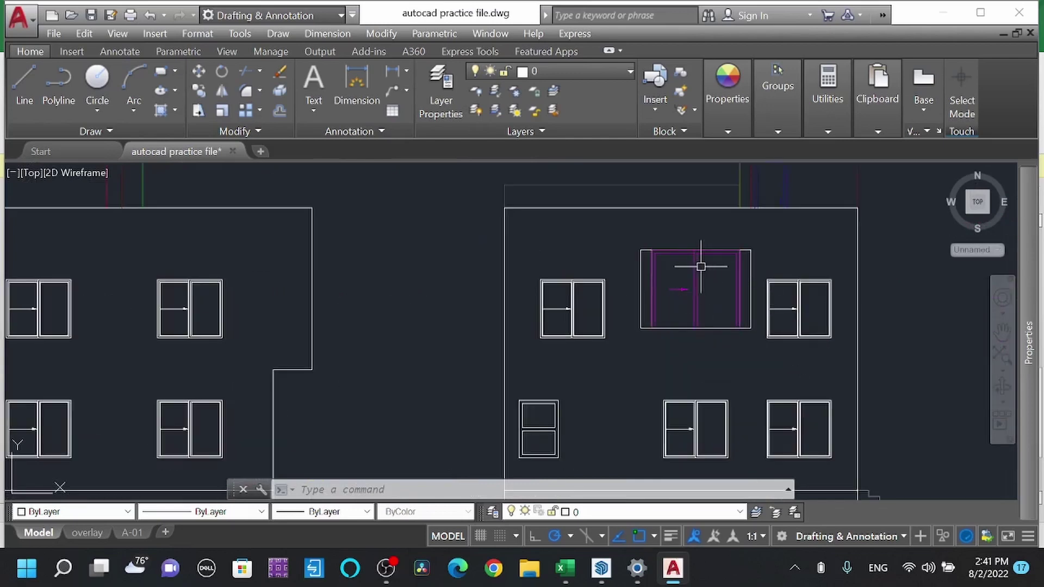
scroll(715, 291, "down", 6)
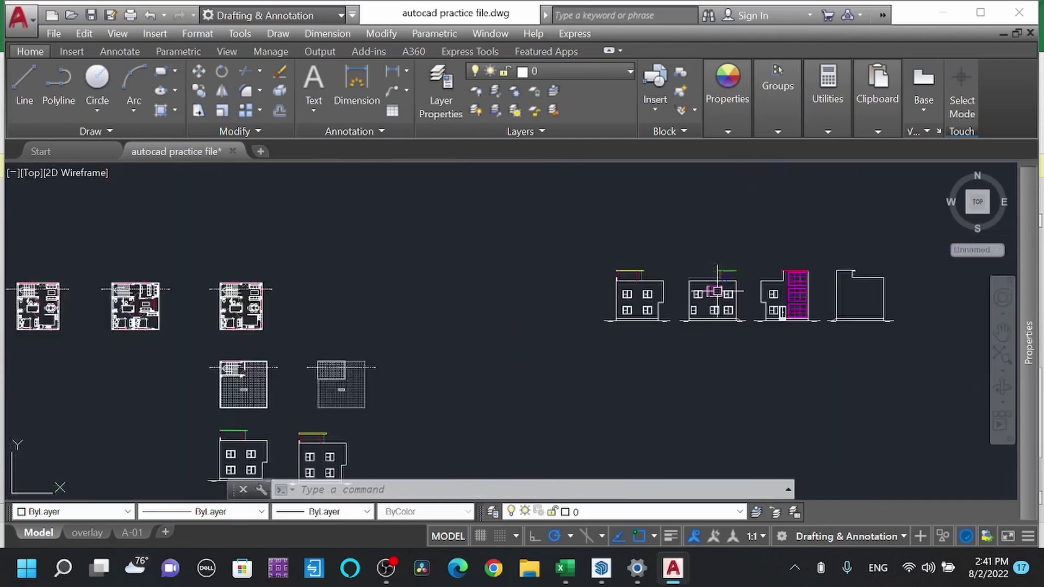
scroll(268, 332, "up", 6)
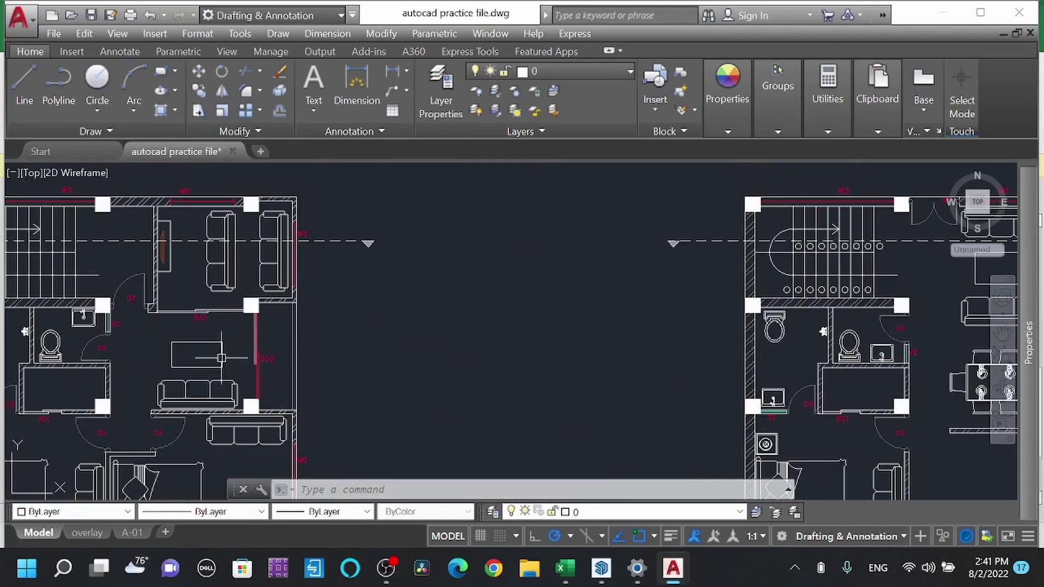
scroll(296, 354, "down", 6)
Step: Check the properties of the magenta sliding door on the upper floor of the second reference elevation
key("ctrl+1")
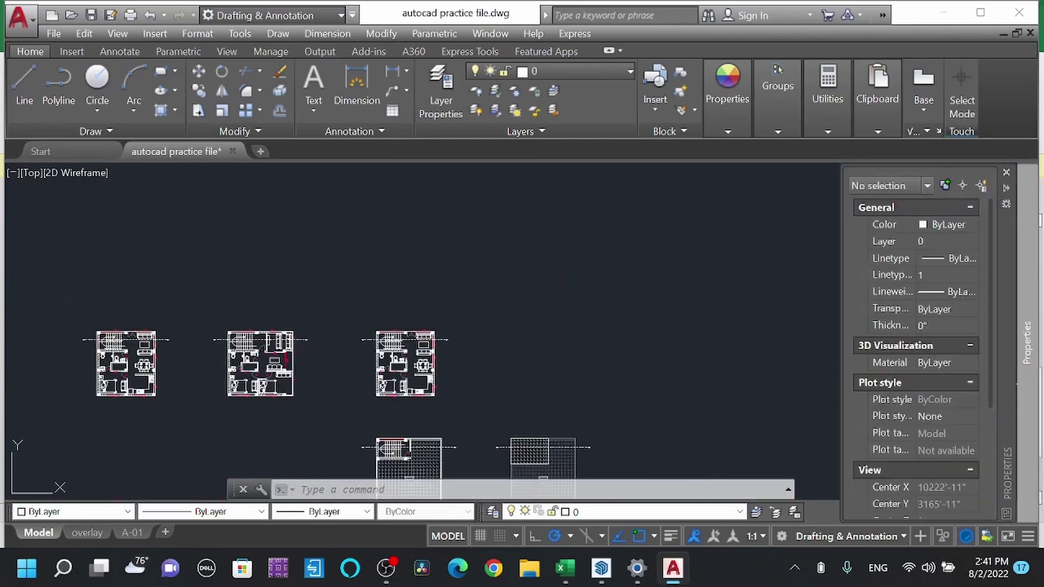
scroll(785, 333, "up", 5)
scroll(560, 296, "up", 4)
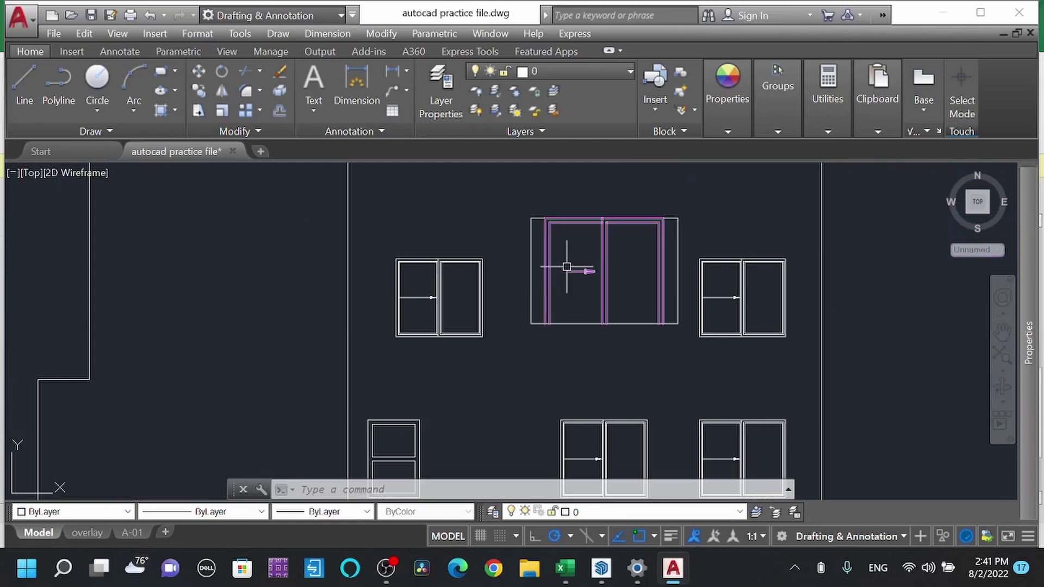
left_click(552, 282)
mouse_move(1022, 299)
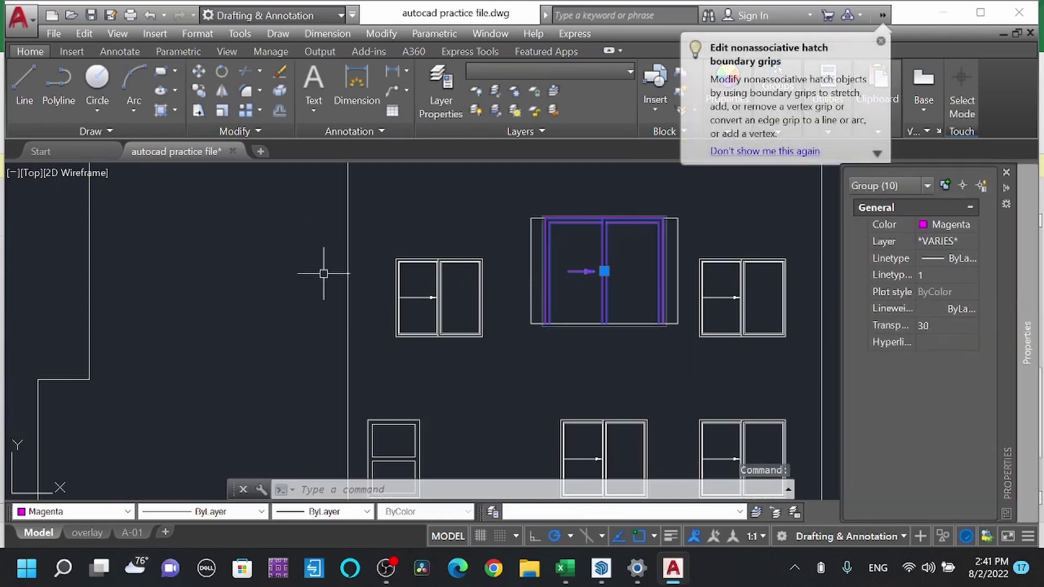
scroll(532, 278, "down", 4)
key("Delete")
key("Escape")
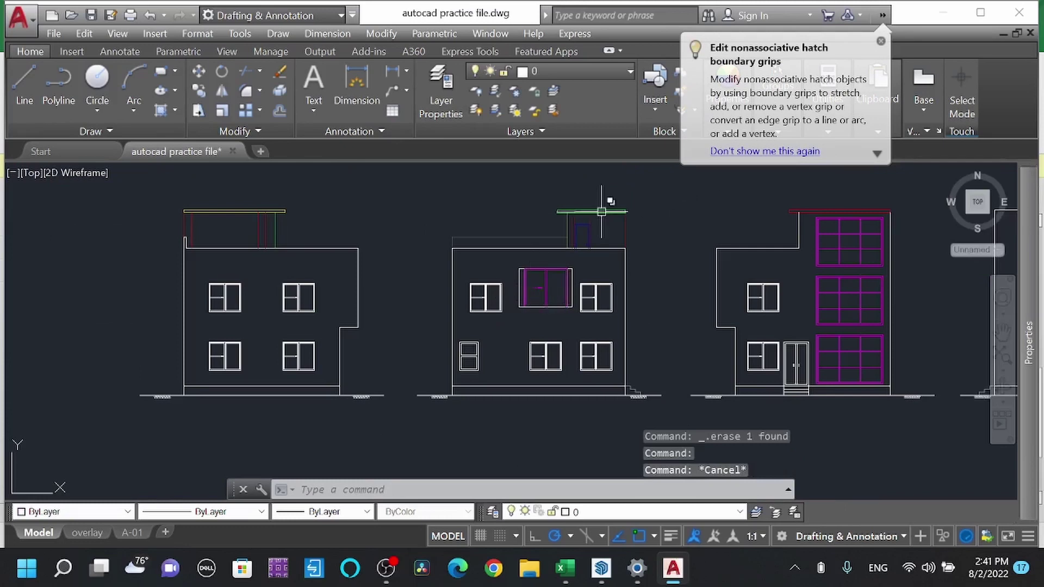
scroll(539, 227, "up", 3)
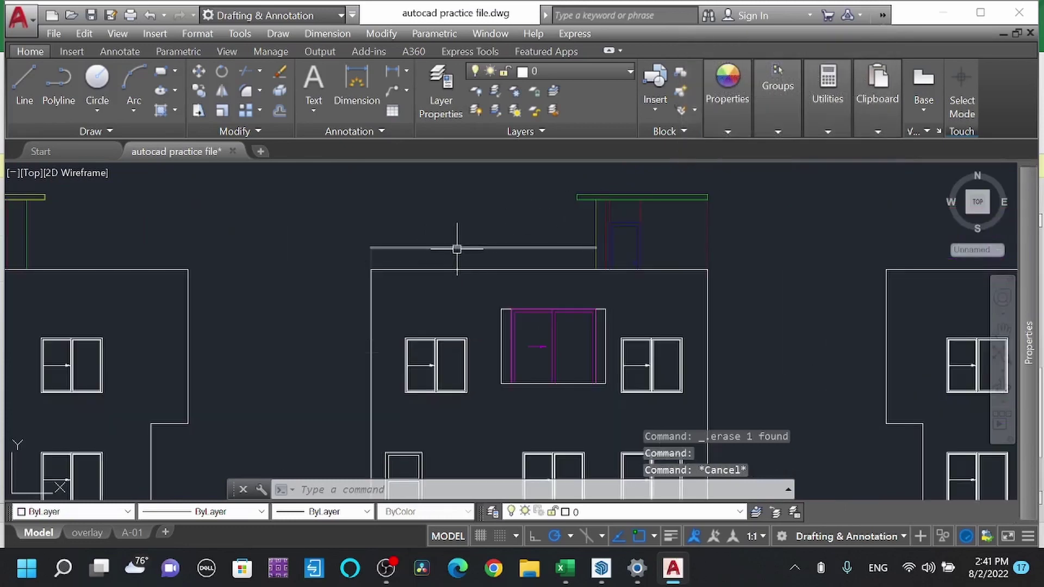
Step: Examine the parapet line and the green-roofed stair block on top of the second reference elevation
left_click(405, 248)
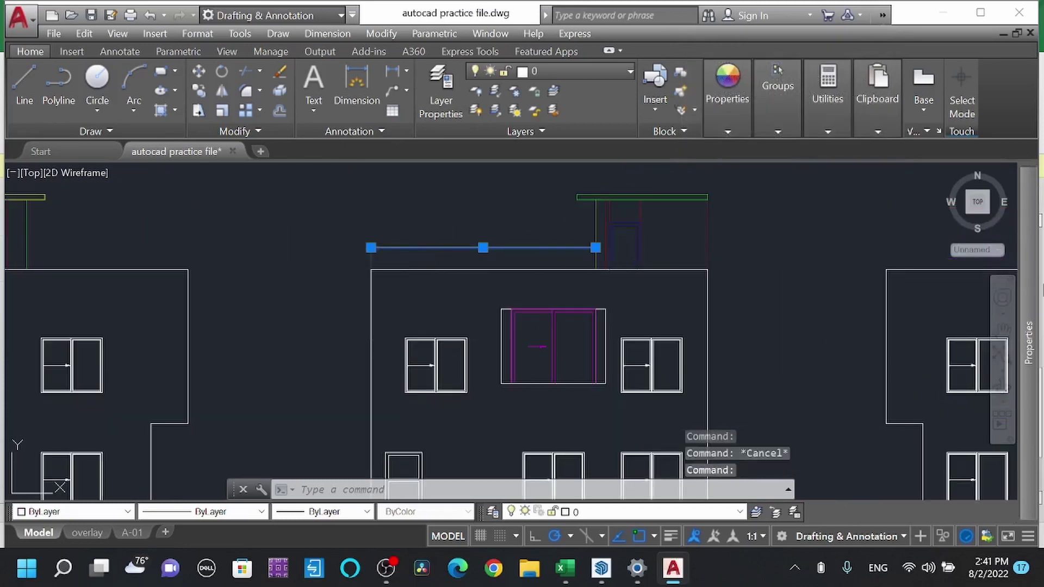
key("Escape")
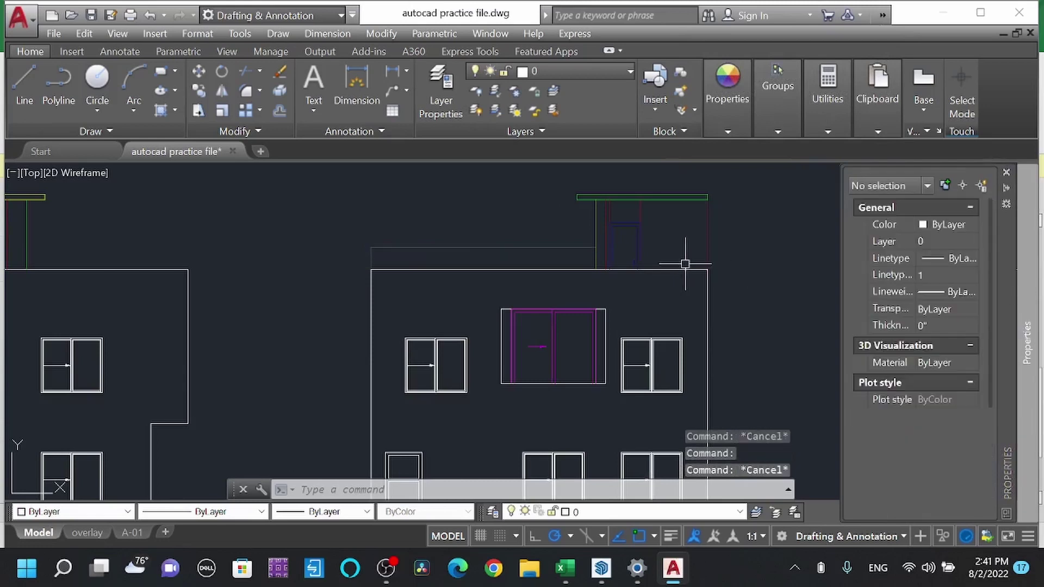
middle_click_drag(703, 277, 697, 258)
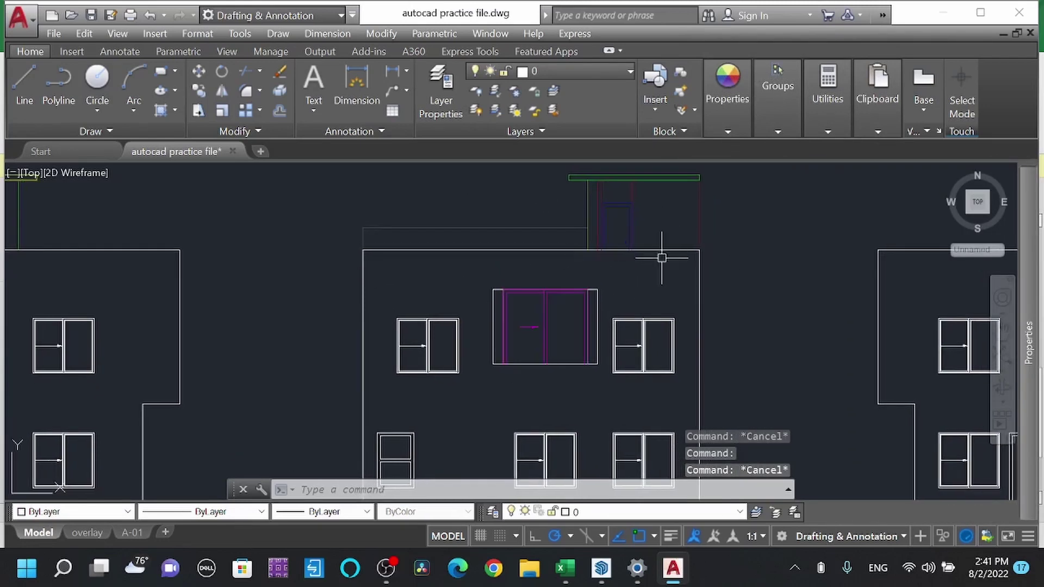
middle_click_drag(642, 177, 627, 205)
scroll(674, 203, "up", 3)
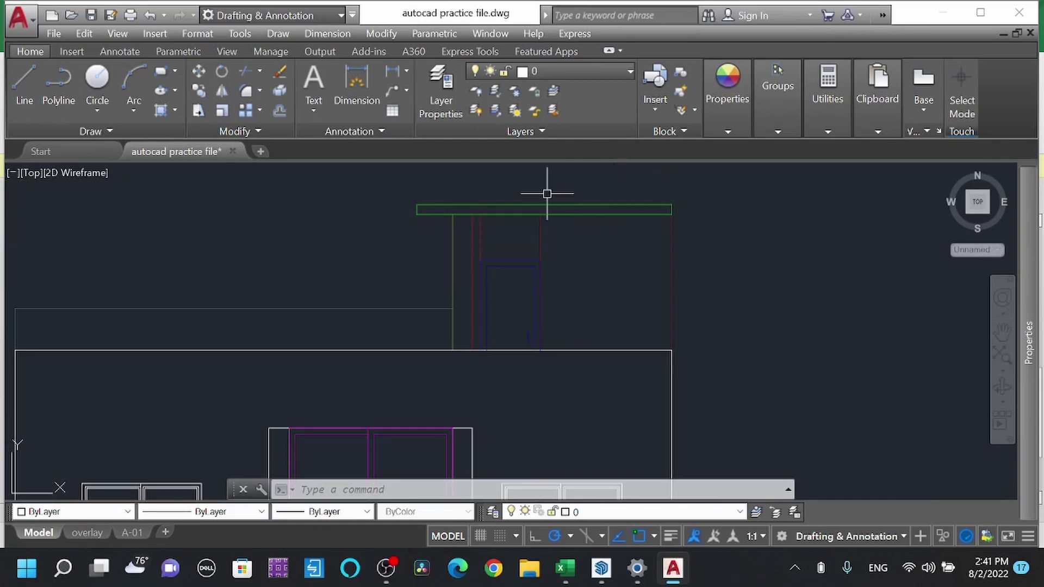
scroll(589, 246, "down", 4)
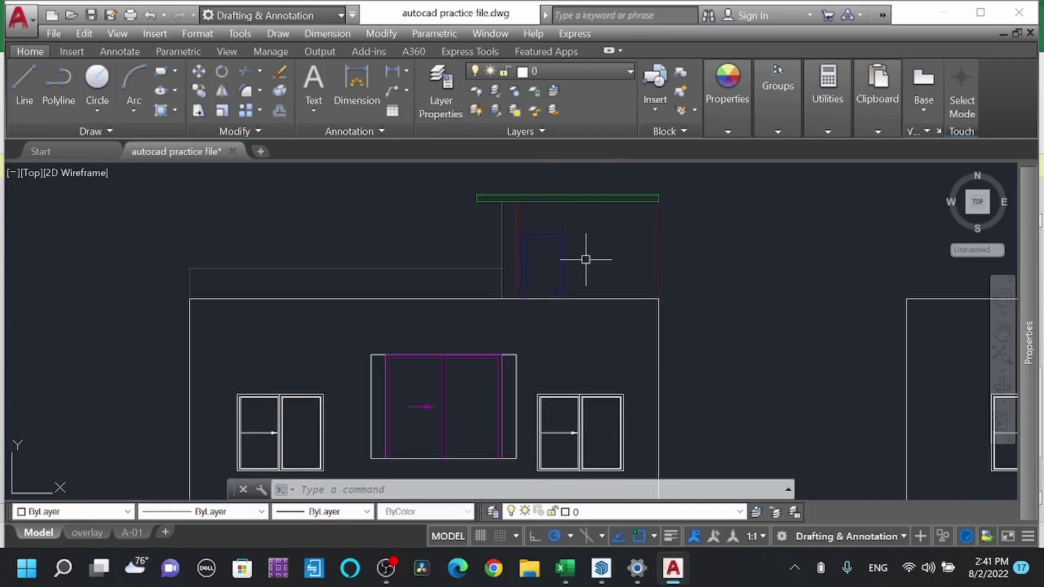
scroll(609, 251, "down", 3)
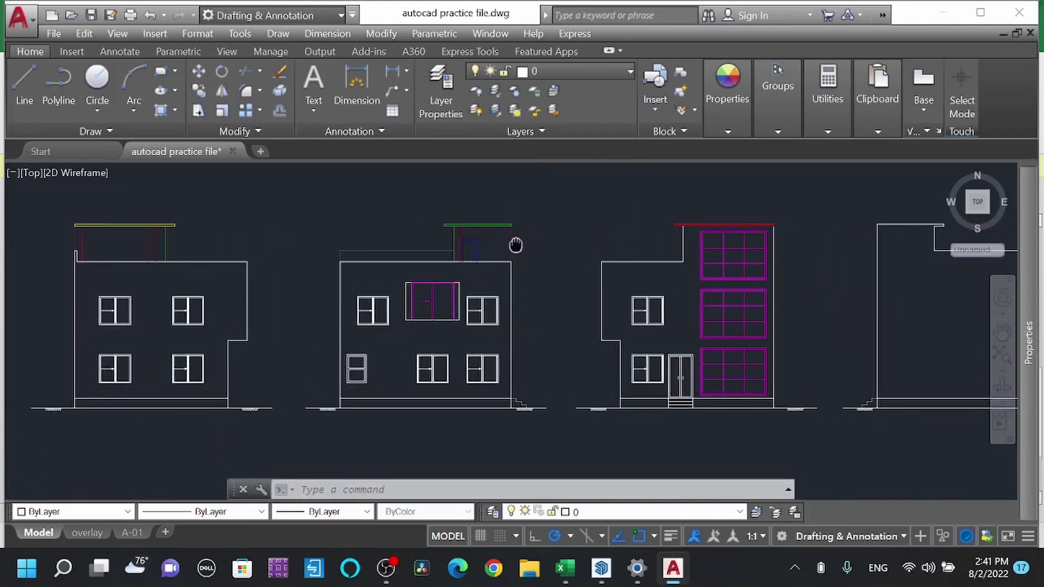
Step: Examine the third reference elevation's red roof slab, double entrance door and the steps below it
scroll(558, 238, "down", 1)
scroll(677, 219, "up", 3)
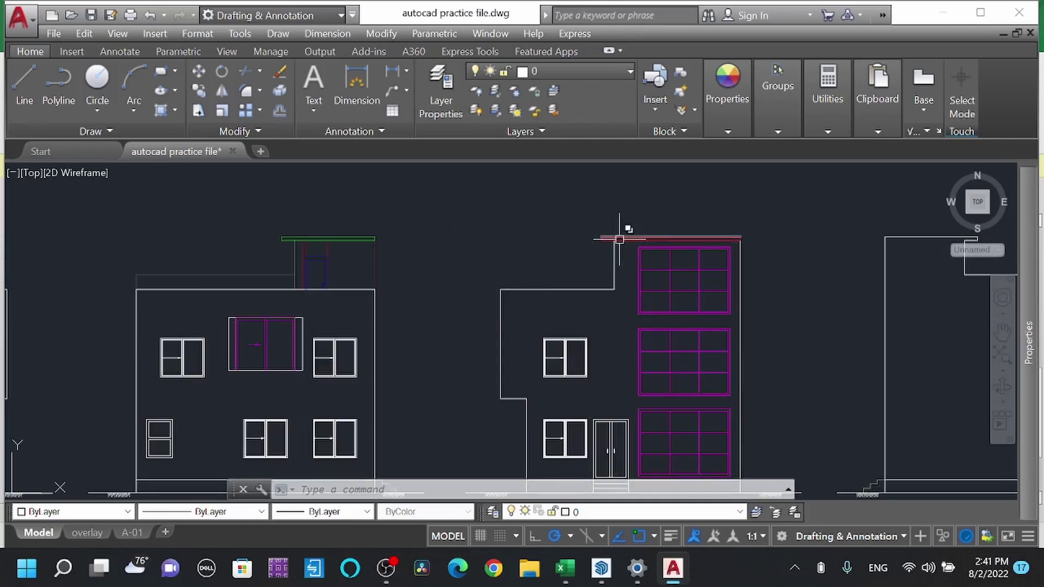
scroll(612, 231, "down", 2)
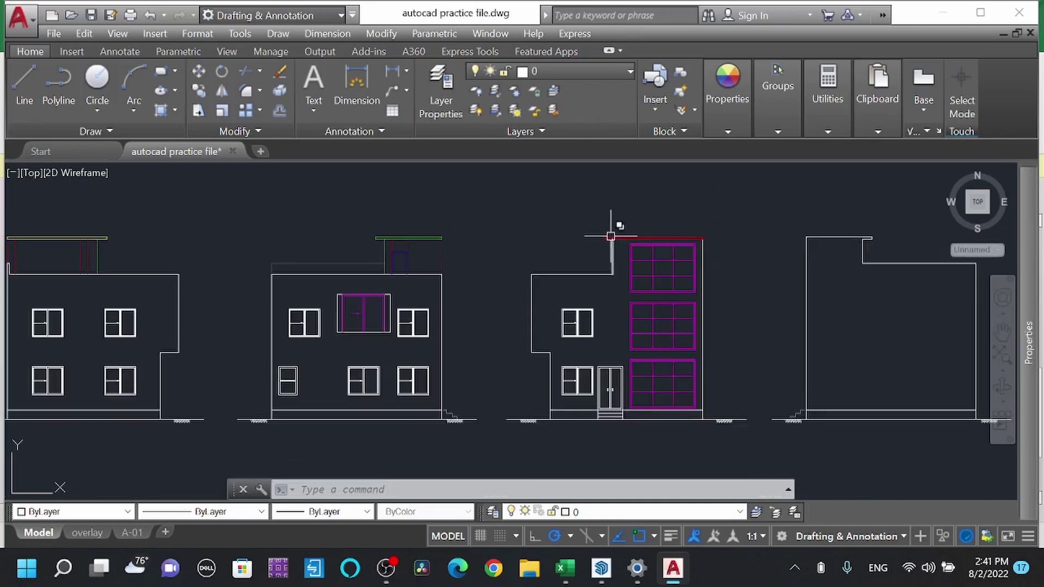
scroll(608, 414, "up", 4)
scroll(609, 415, "up", 1)
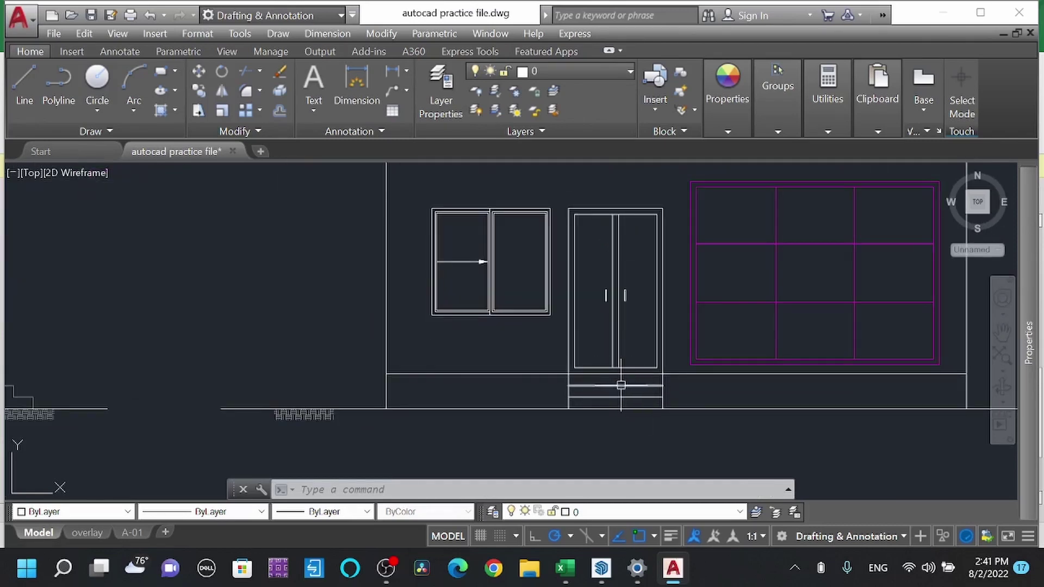
scroll(667, 364, "down", 3)
scroll(667, 364, "up", 2)
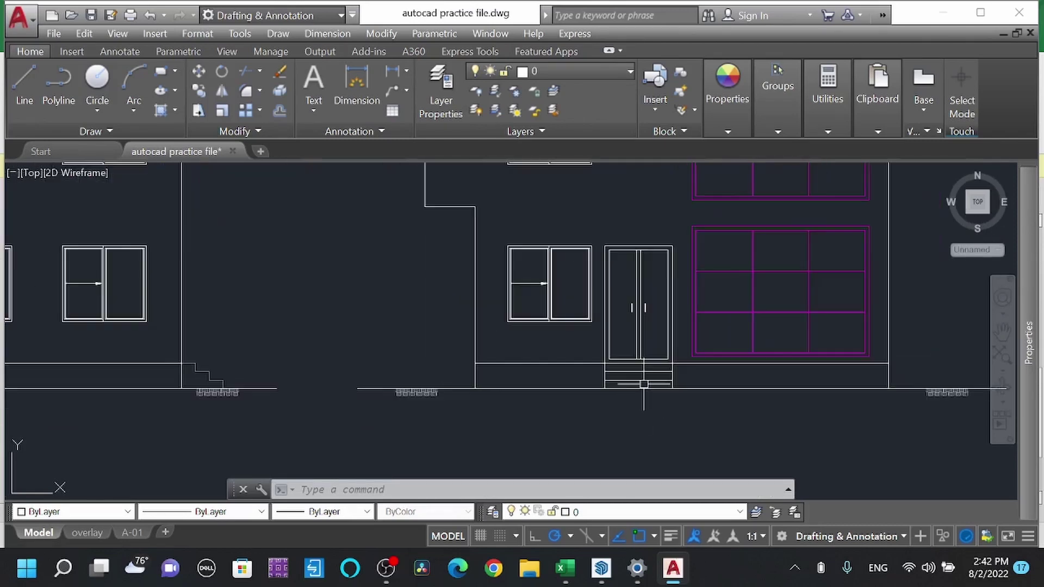
scroll(667, 365, "down", 1)
Step: Check the properties of the stepped stair polyline beside the second reference elevation's plinth
scroll(334, 371, "up", 1)
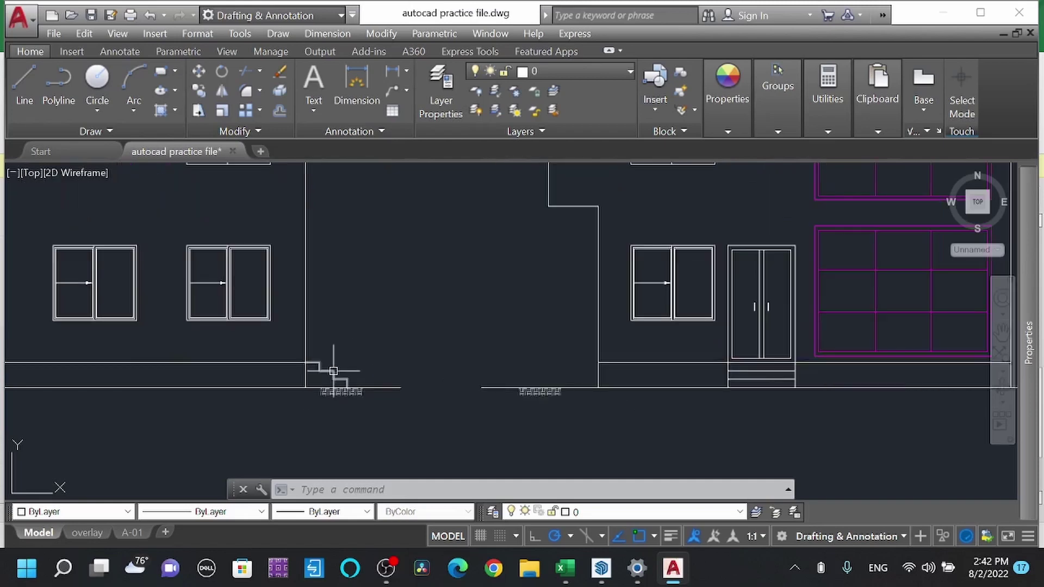
scroll(338, 375, "up", 1)
left_click(326, 360)
left_click(292, 318)
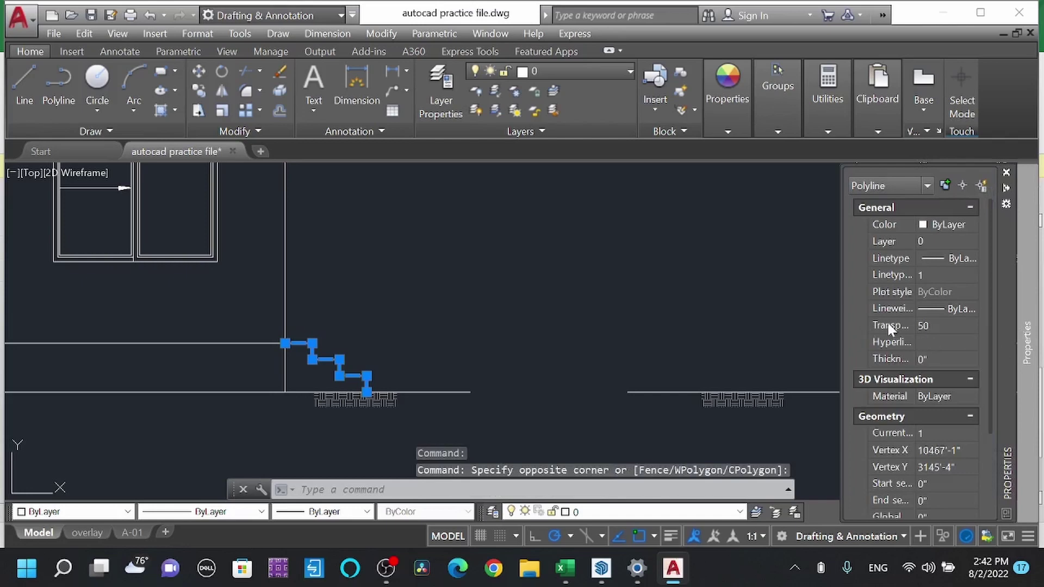
key("Escape")
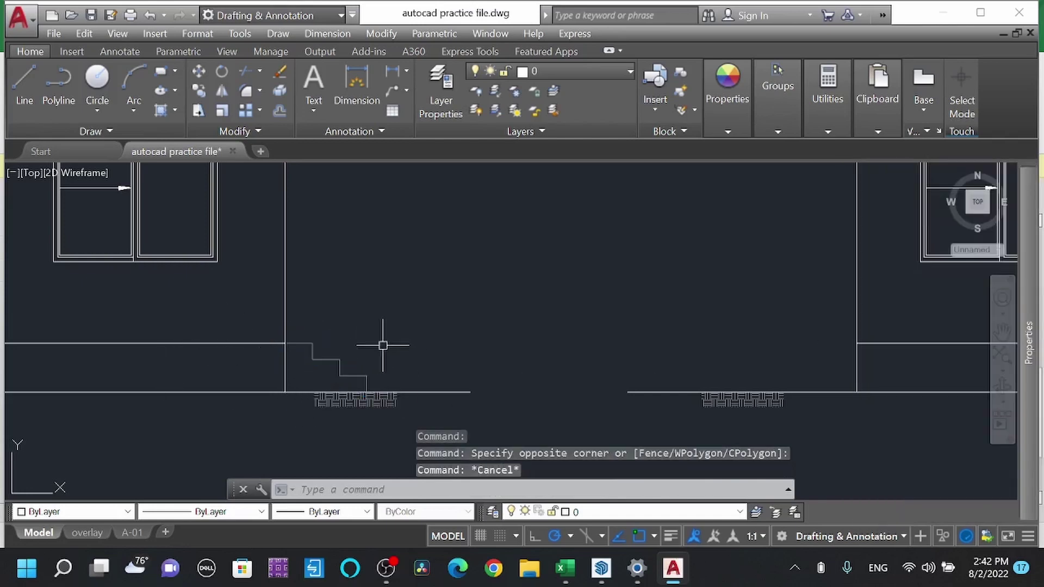
Step: Compare the outlines, plinths and entrance steps across the row of four reference elevations
scroll(460, 318, "down", 5)
scroll(490, 315, "down", 2)
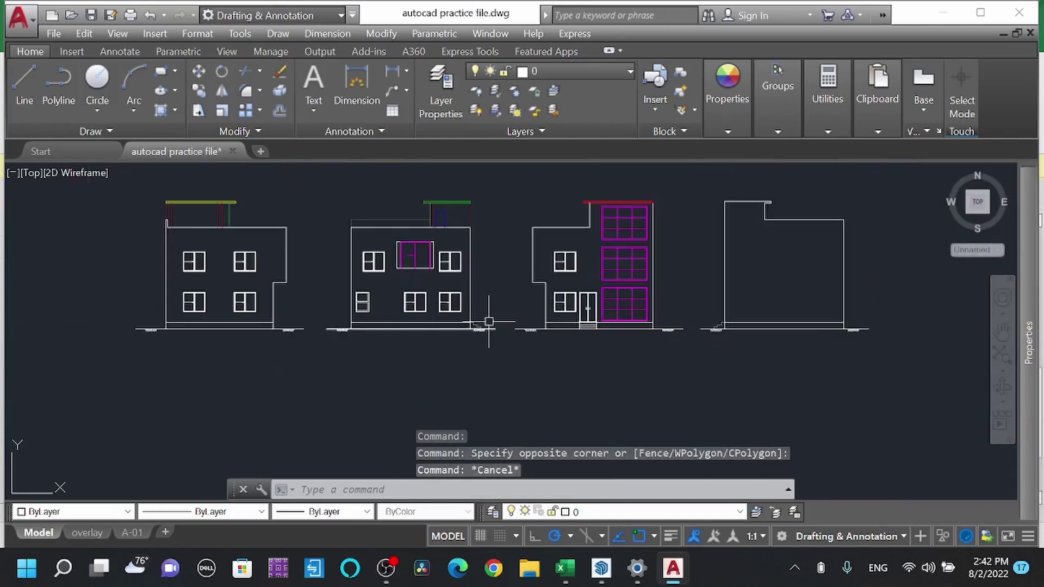
scroll(439, 333, "up", 6)
scroll(776, 312, "down", 6)
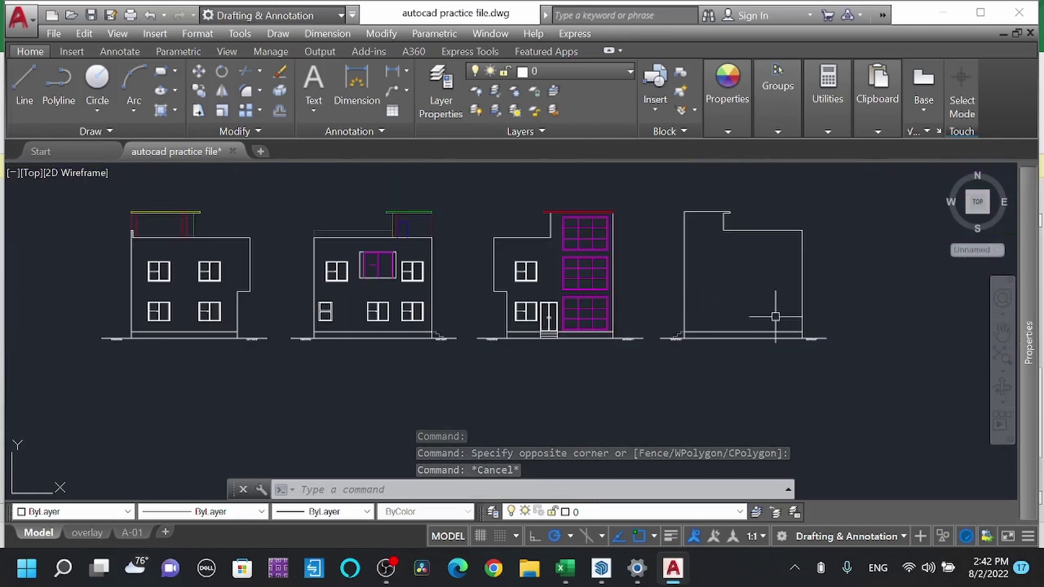
scroll(776, 322, "up", 5)
mouse_move(501, 287)
middle_mouse_down()
mouse_move(598, 383)
mouse_move(600, 348)
middle_mouse_up()
scroll(622, 344, "down", 1)
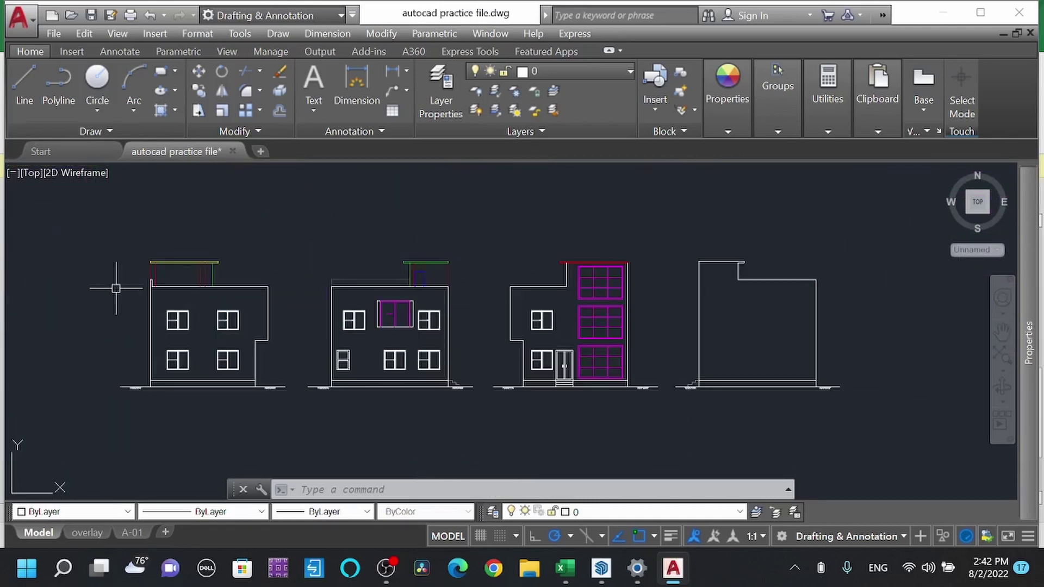
middle_click_drag(116, 288, 312, 243)
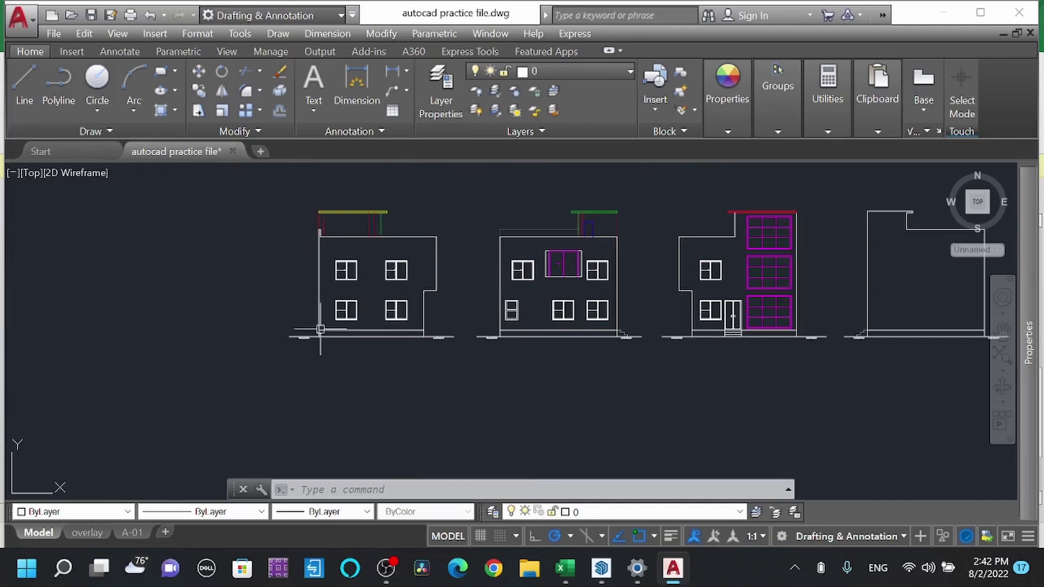
middle_click_drag(413, 306, 329, 320)
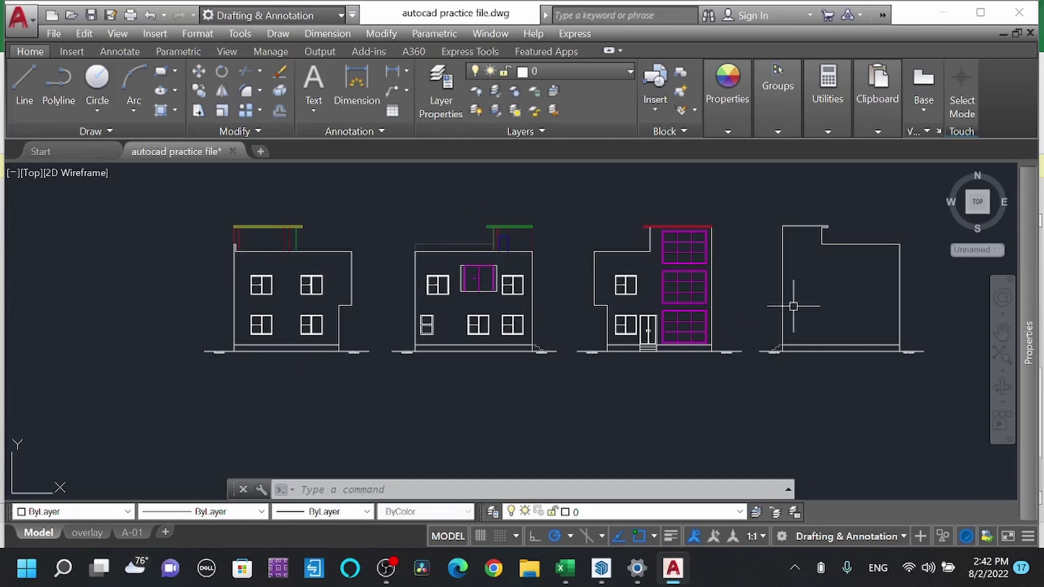
middle_click_drag(794, 306, 717, 344)
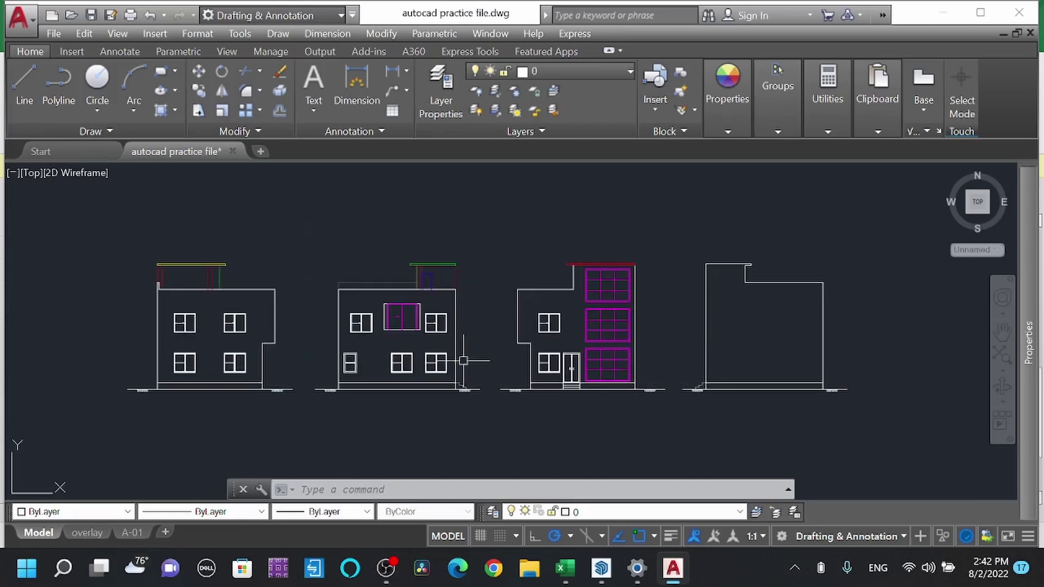
Step: Examine the large magenta gridded windows on the third reference elevation
scroll(625, 353, "up", 6)
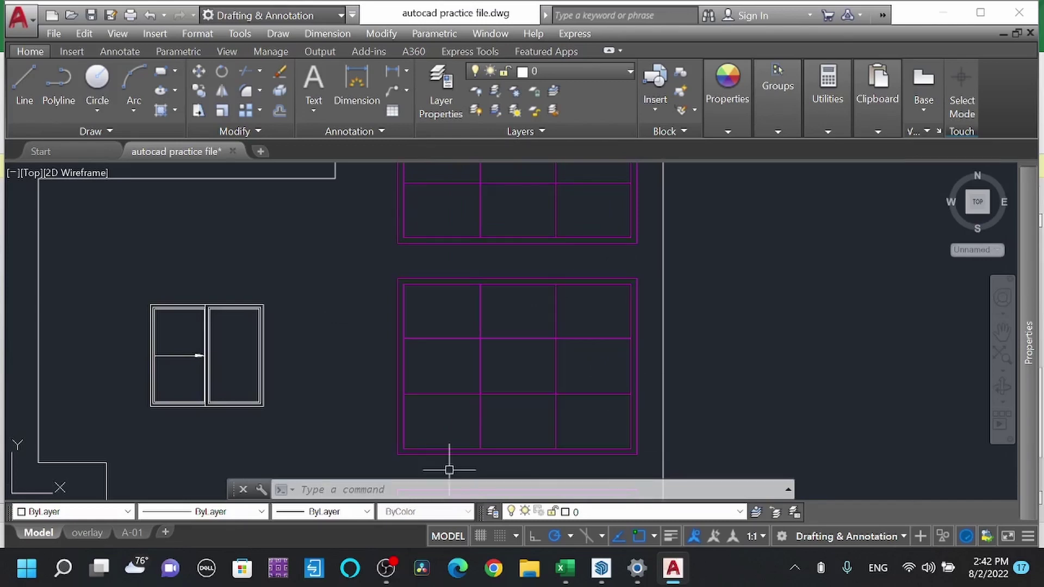
scroll(535, 304, "down", 5)
middle_click_drag(531, 277, 564, 219)
scroll(554, 366, "up", 2)
scroll(524, 333, "down", 5)
middle_click_drag(577, 260, 653, 292)
Step: Copy the building section drawing horizontally to the free area right of the row of four reference elevations
scroll(657, 311, "down", 6)
middle_click_drag(656, 318, 534, 289)
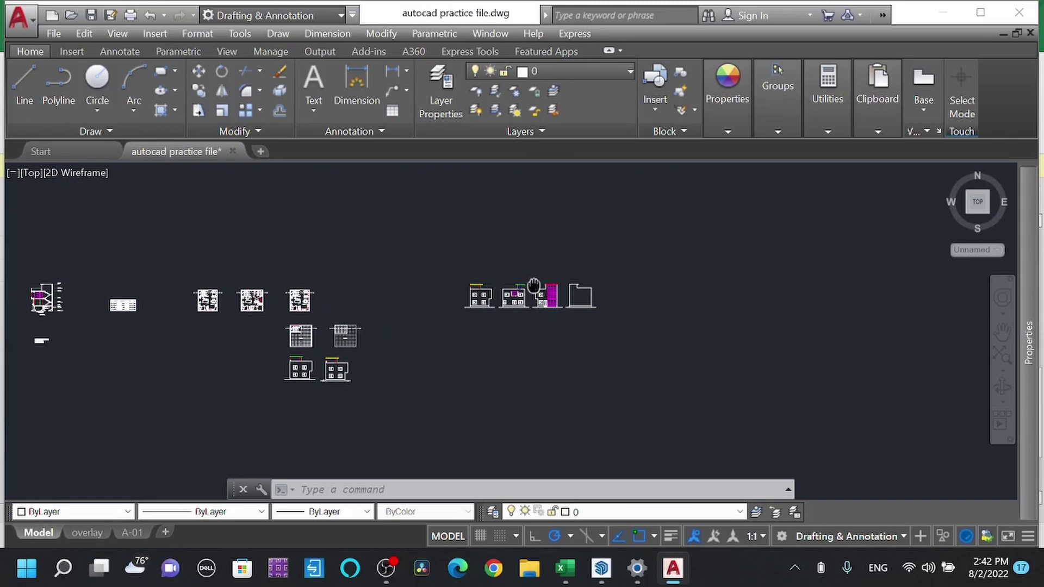
scroll(534, 287, "down", 3)
scroll(348, 288, "up", 8)
left_click(309, 248)
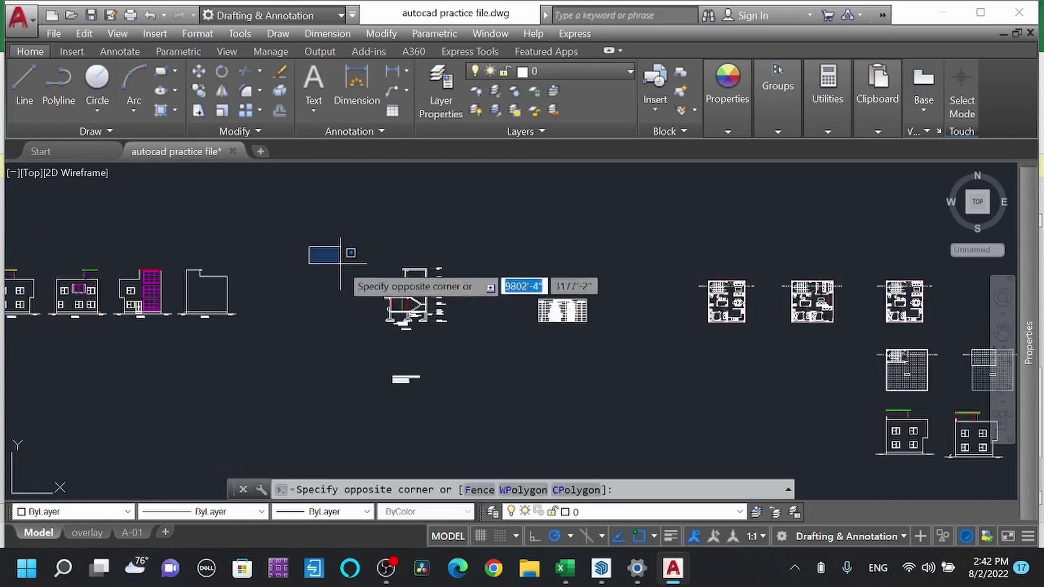
left_click(497, 354)
type("co")
key("Return")
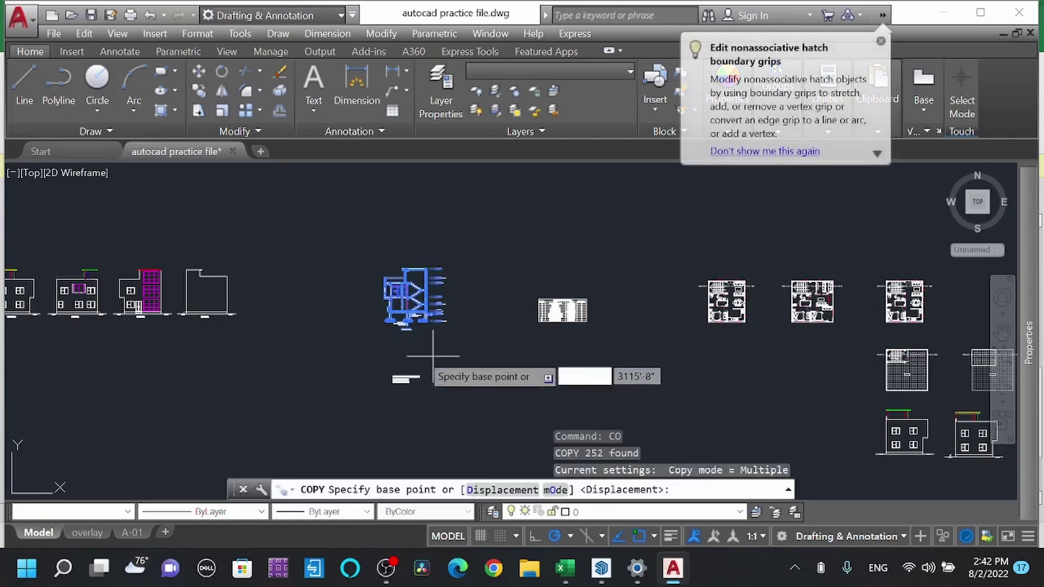
left_click(387, 329)
scroll(455, 342, "down", 5)
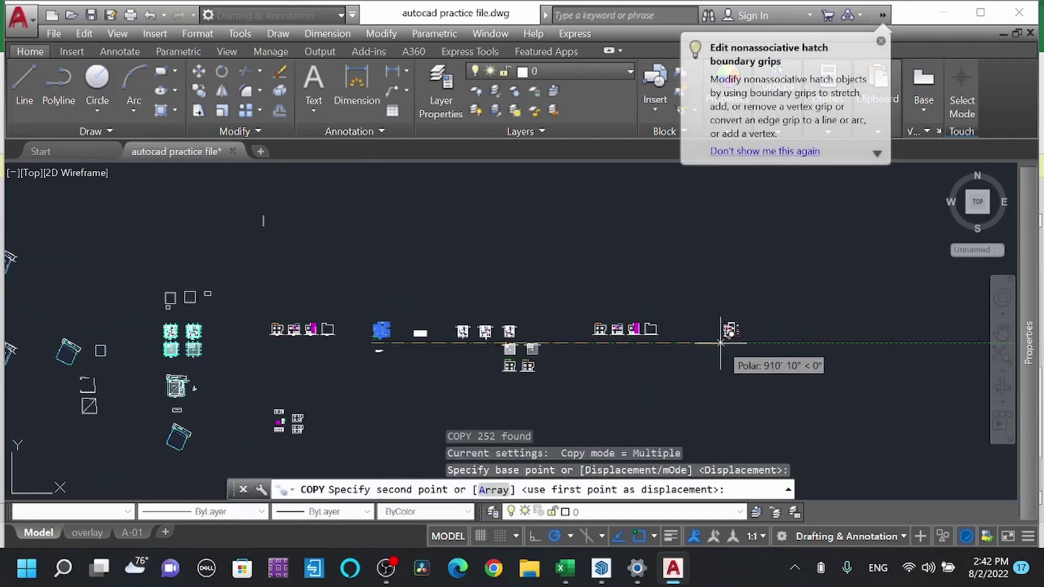
left_click(698, 343)
key("Escape")
Step: Move the three floor plans and the two hatched plans below them to the right of the copied section
scroll(464, 337, "up", 6)
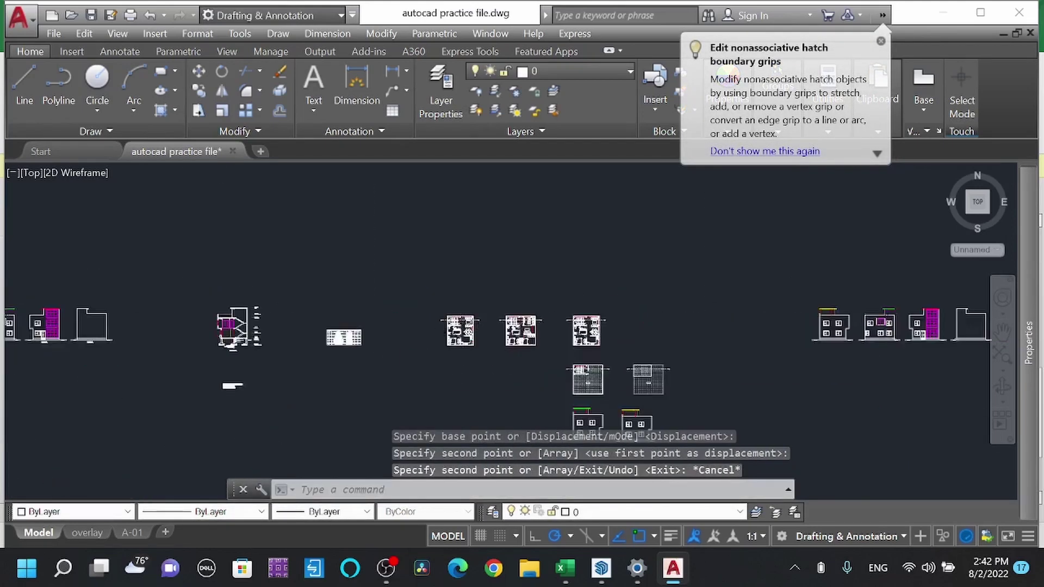
left_click(398, 291)
scroll(398, 291, "down", 4)
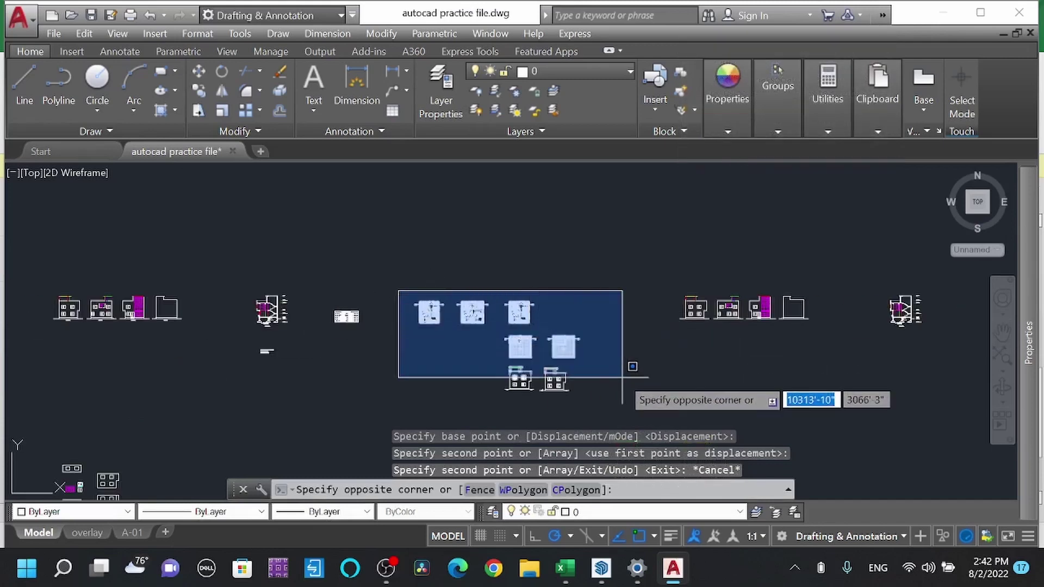
left_click(590, 361)
type("m")
key("Return")
left_click(589, 361)
scroll(589, 361, "down", 4)
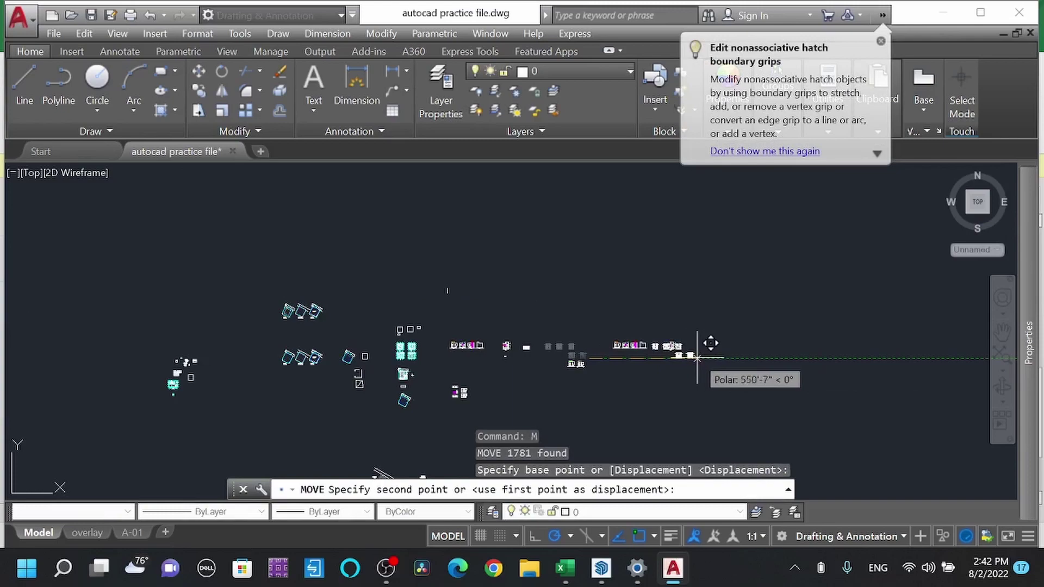
left_click(791, 362)
Step: Examine the relocated floor plans and the X-X section line through the staircase on the dimensioned ground floor plan
scroll(619, 314, "up", 4)
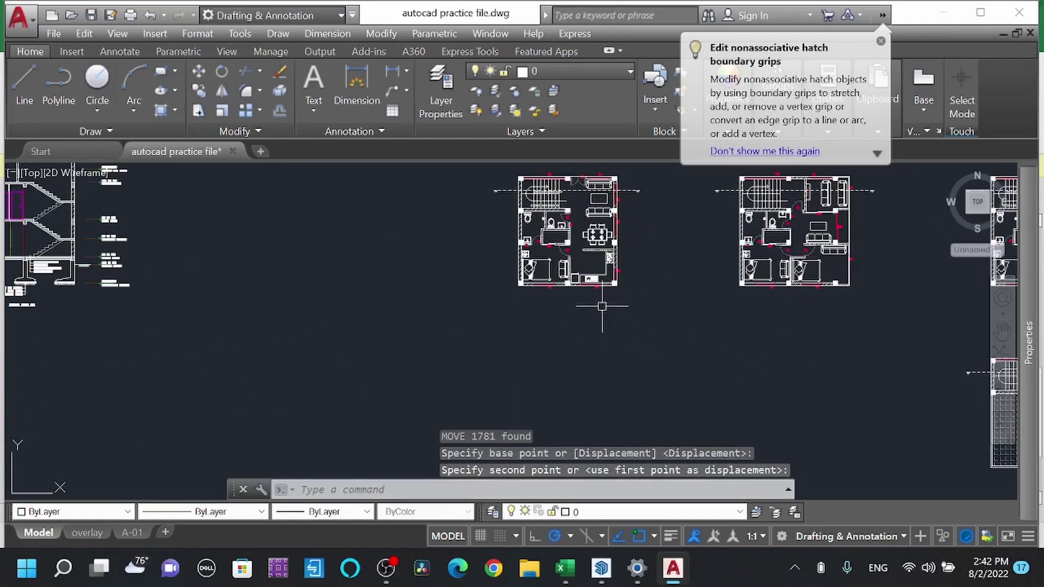
scroll(564, 173, "up", 4)
scroll(759, 241, "down", 3)
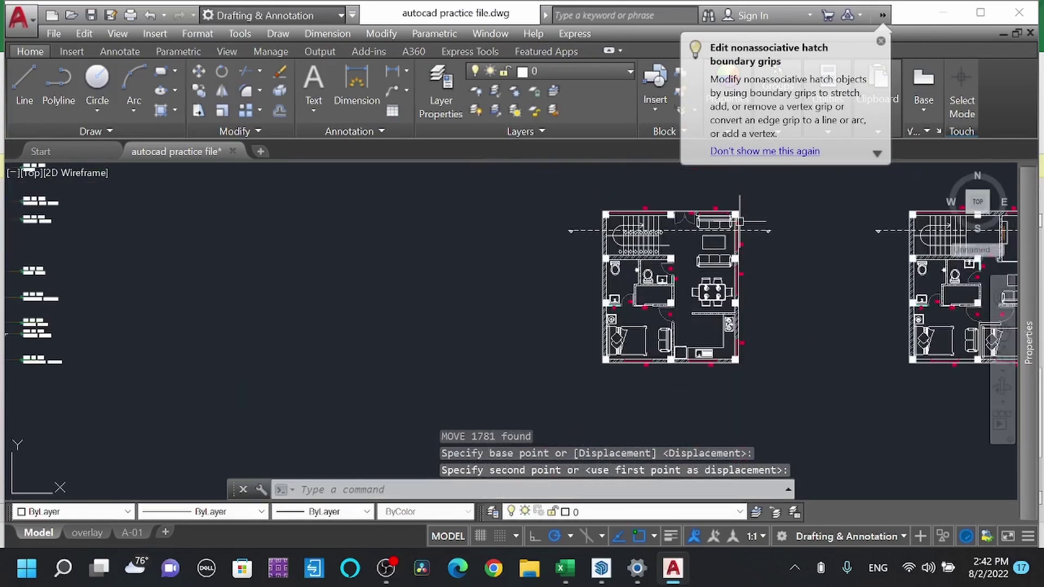
scroll(759, 241, "up", 2)
scroll(397, 291, "down", 5)
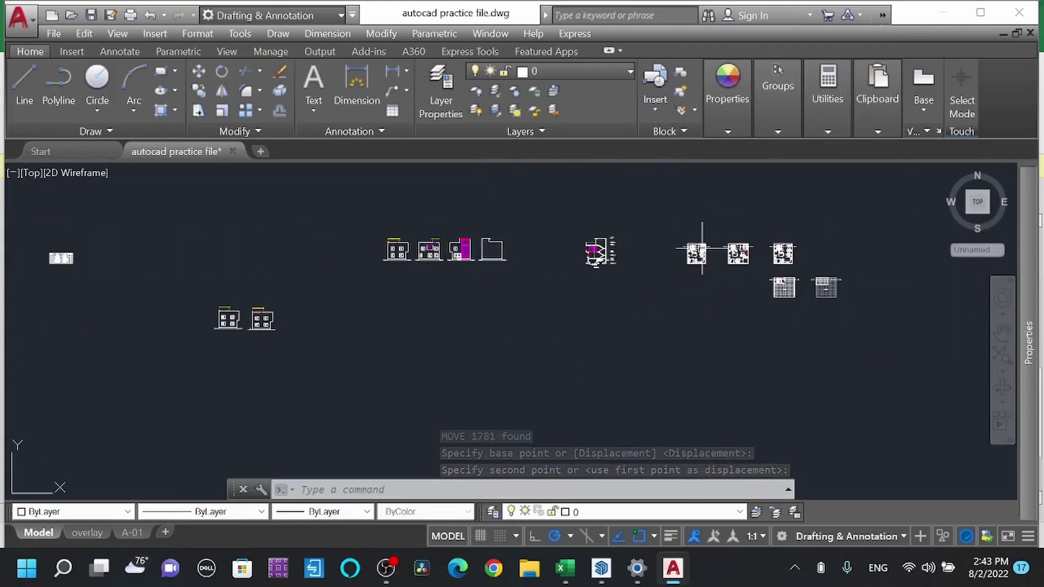
scroll(614, 268, "down", 2)
scroll(544, 249, "up", 8)
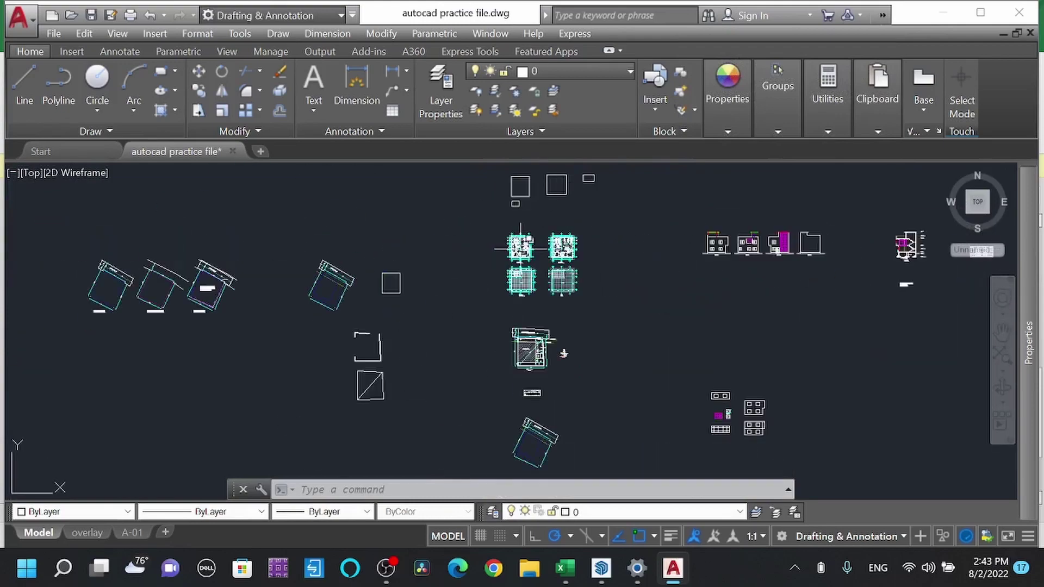
middle_click_drag(413, 199, 354, 263)
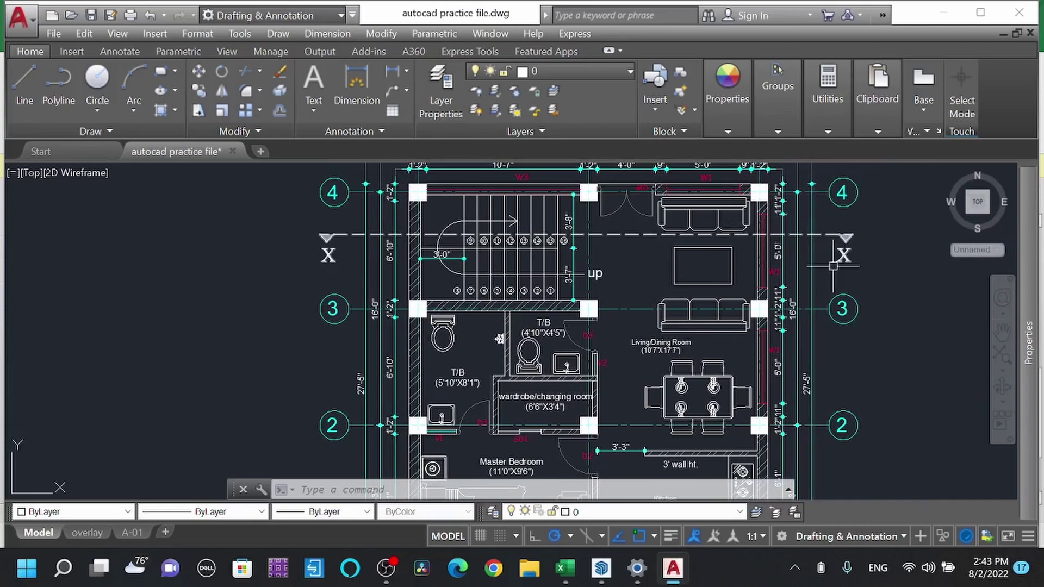
scroll(347, 228, "up", 1)
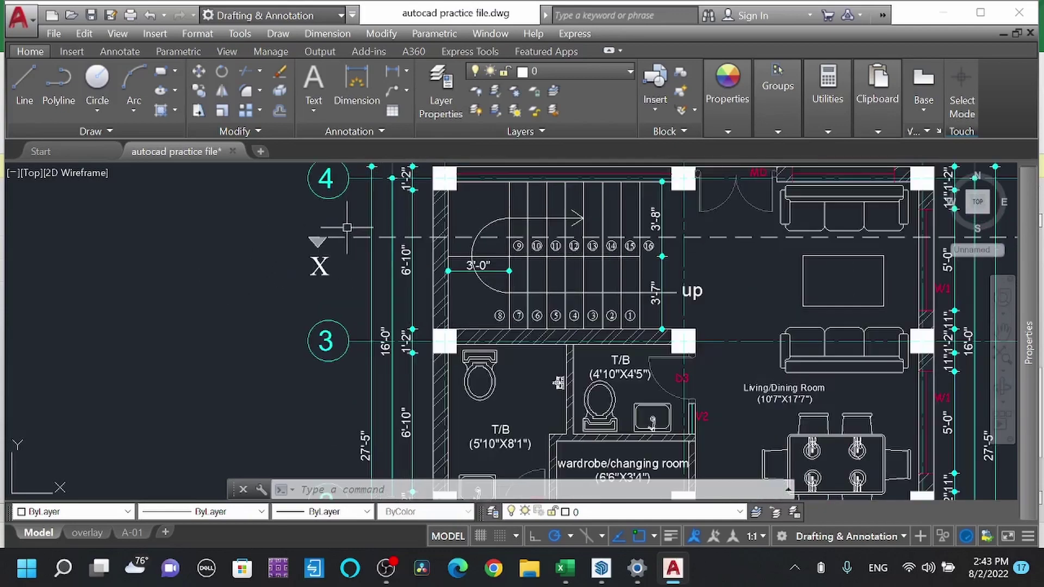
Step: Draw a downward-pointing arrow beside the X section marker with the Line tool and even out its triangular head
key("l")
key("Return")
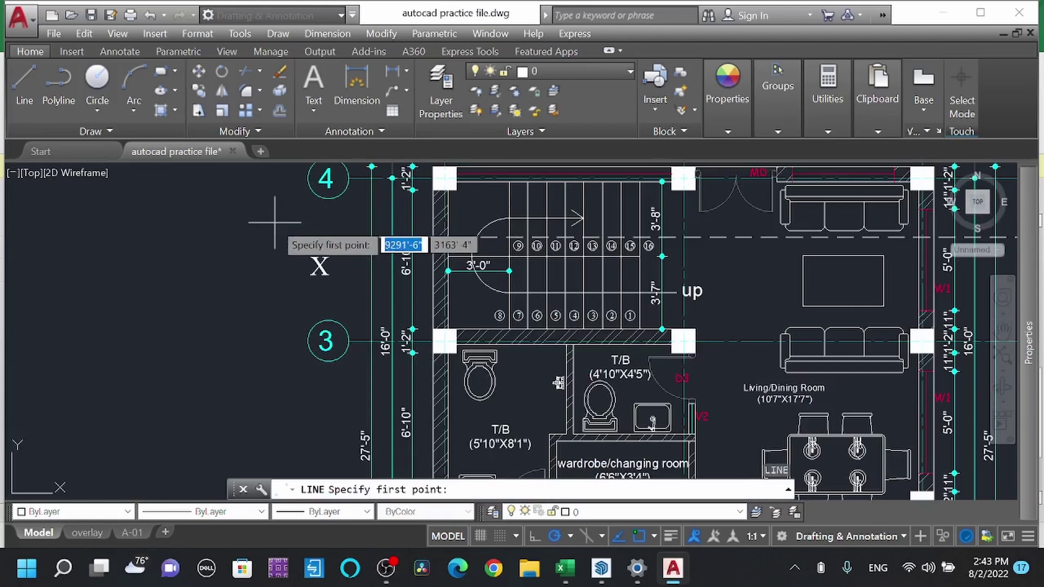
left_click(217, 249)
left_click(220, 377)
left_click(261, 304)
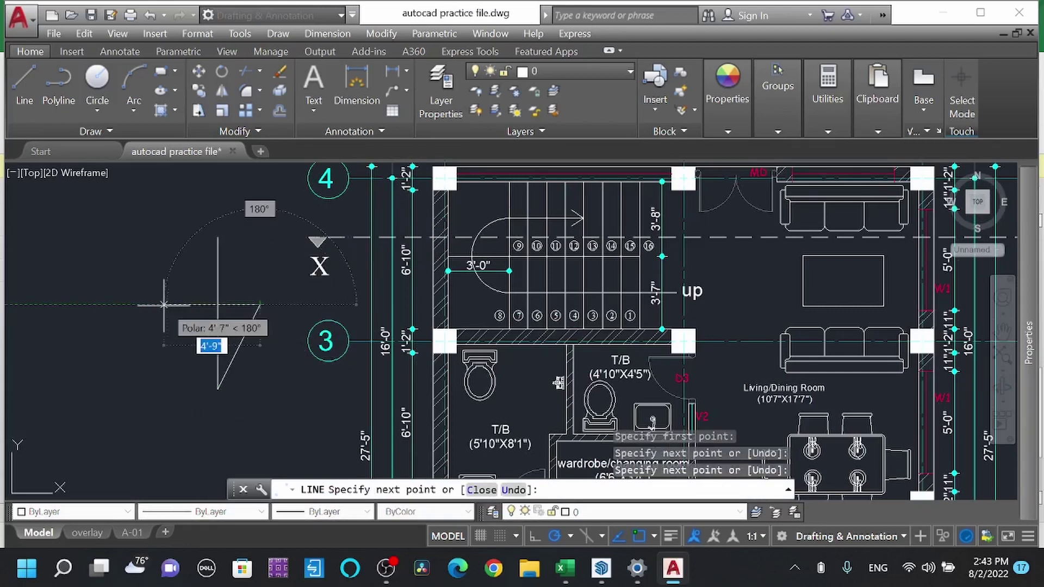
left_click(140, 304)
left_click(218, 386)
key("Escape")
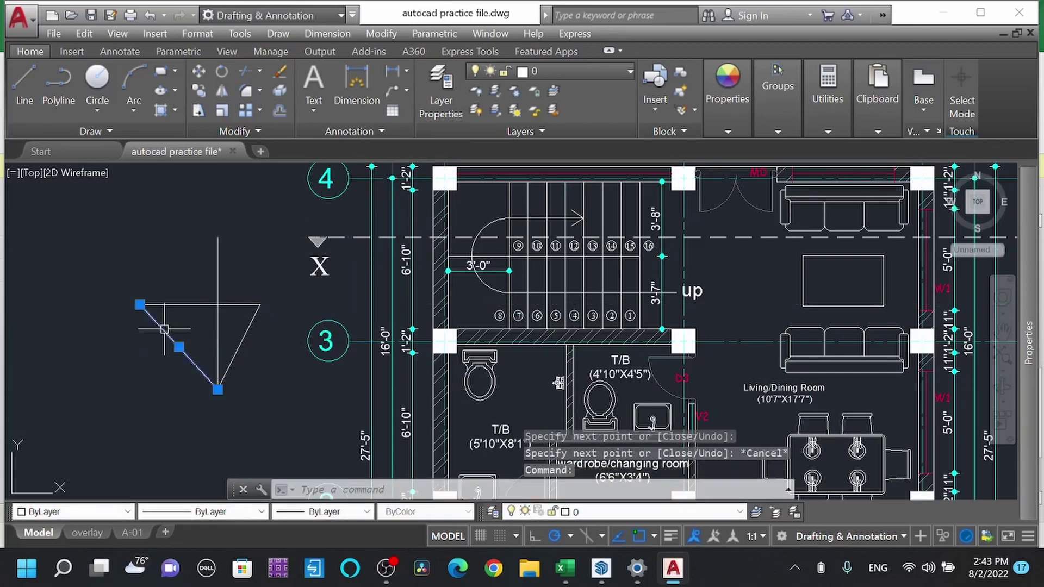
left_click(139, 304)
left_click(181, 304)
key("Escape")
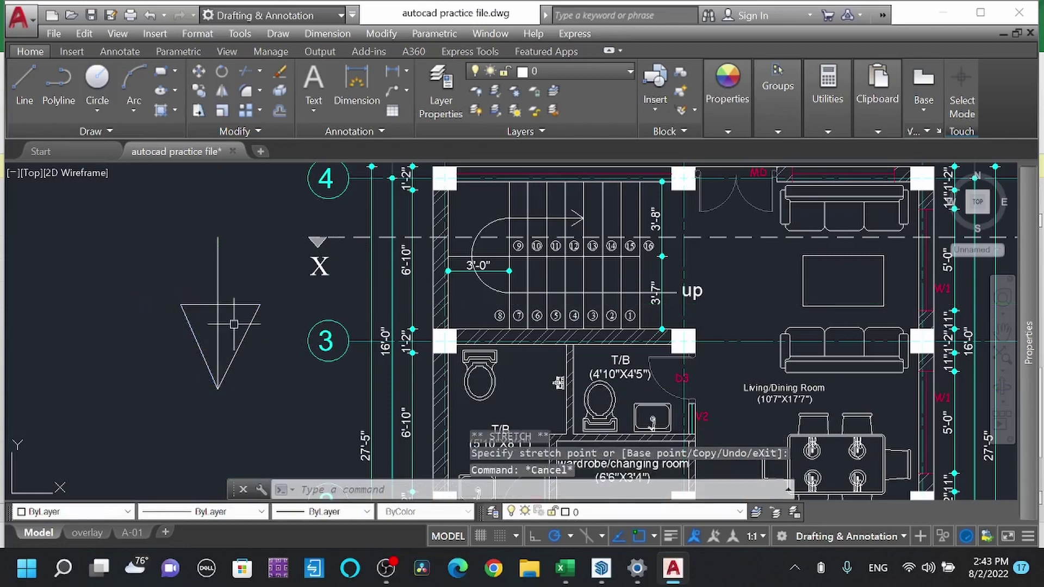
Step: Erase the arrow sketched beside the X section marker
scroll(311, 293, "down", 2)
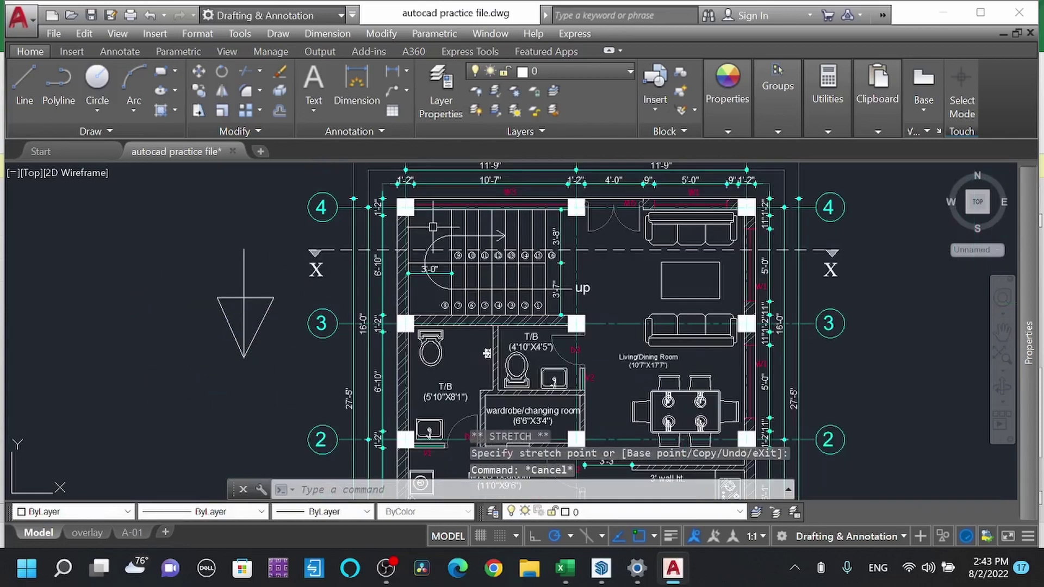
left_click(254, 416)
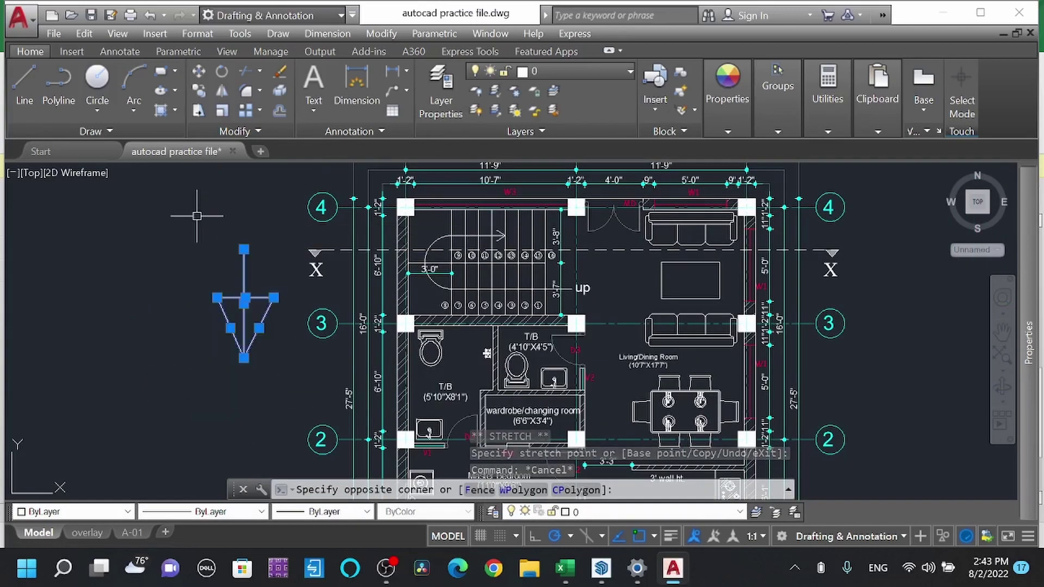
left_click(194, 190)
key("Delete")
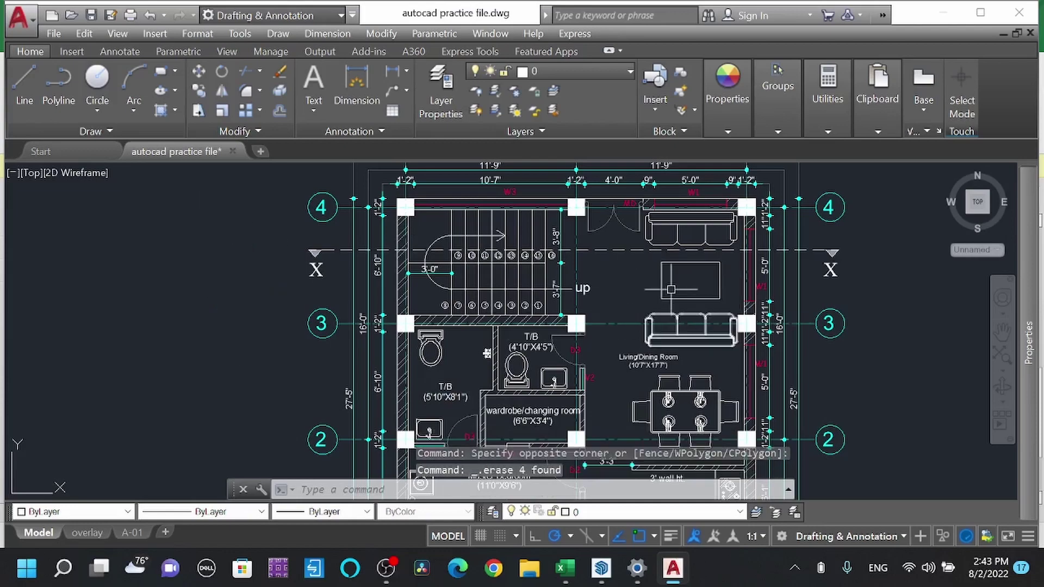
Step: Move the two hatched plans up into line with the row of three floor plans, beyond the last one
scroll(486, 354, "down", 6)
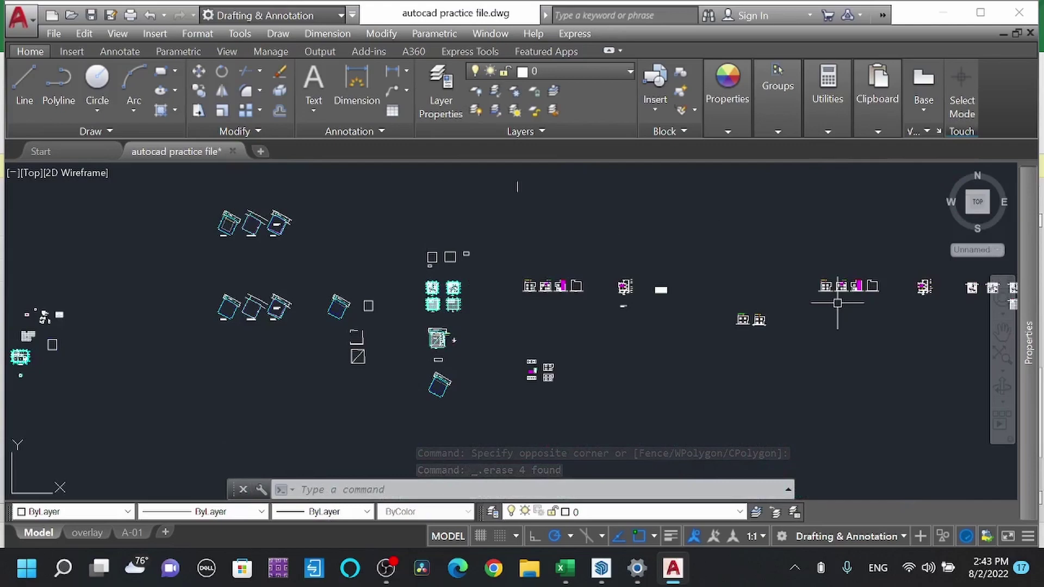
scroll(330, 238, "down", 1)
scroll(718, 282, "up", 3)
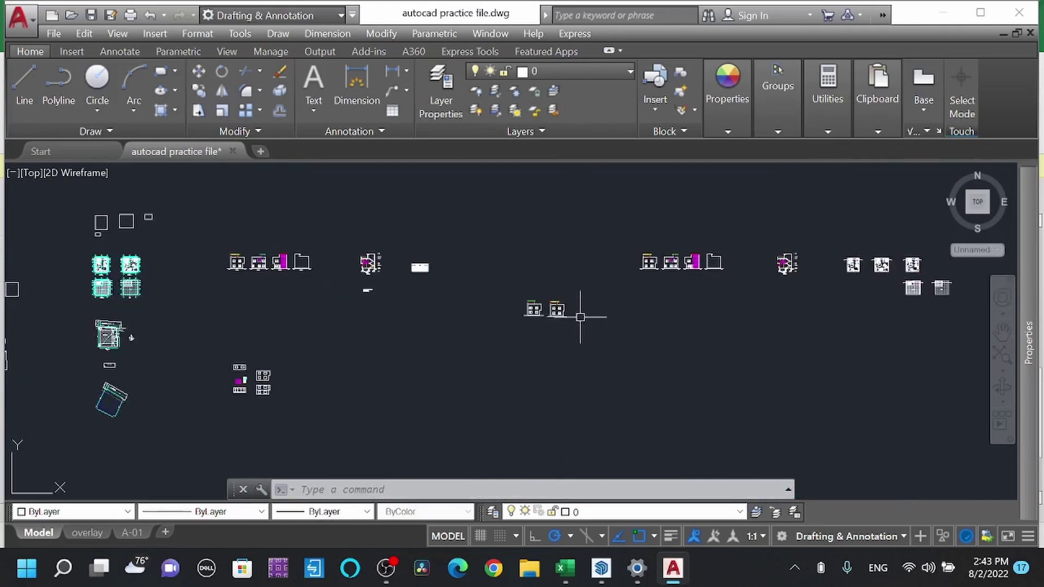
middle_click_drag(822, 310, 548, 299)
scroll(543, 283, "up", 8)
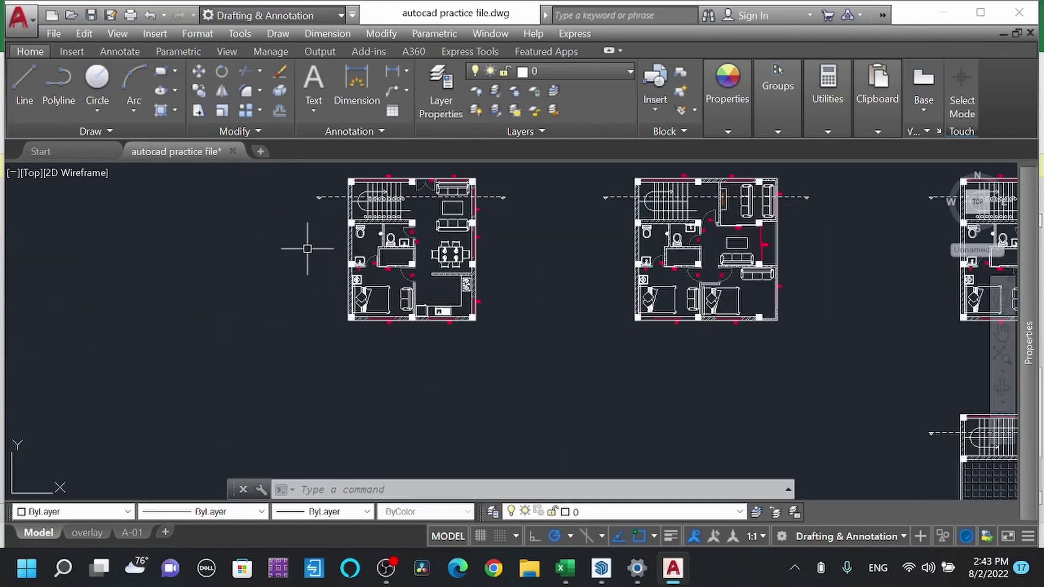
mouse_move(528, 254)
middle_mouse_down()
mouse_move(613, 246)
mouse_move(624, 299)
middle_mouse_up()
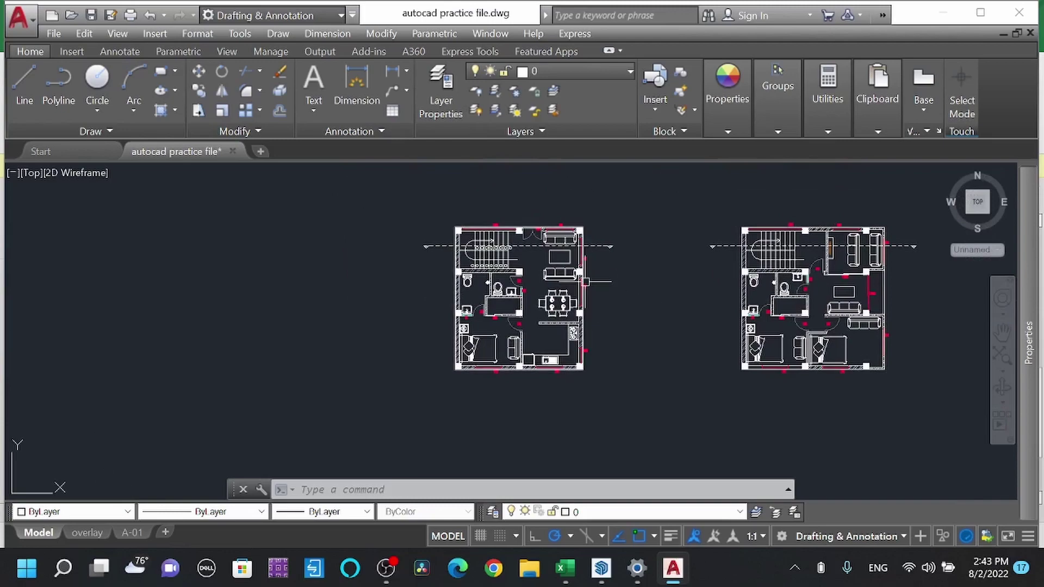
scroll(586, 281, "down", 3)
mouse_move(680, 384)
middle_mouse_down()
mouse_move(620, 328)
mouse_move(538, 294)
middle_mouse_up()
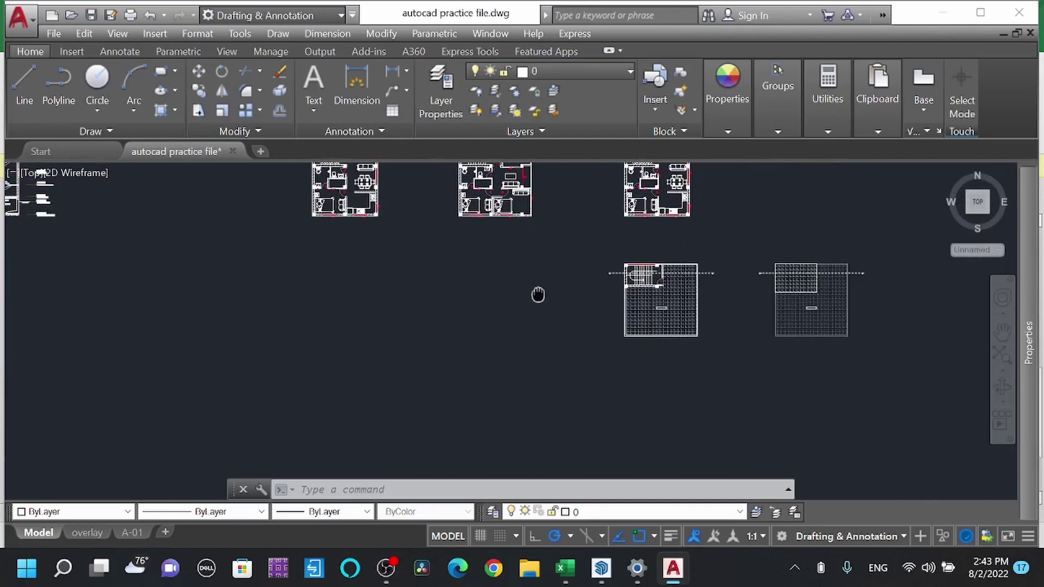
left_click(593, 244)
left_click(891, 380)
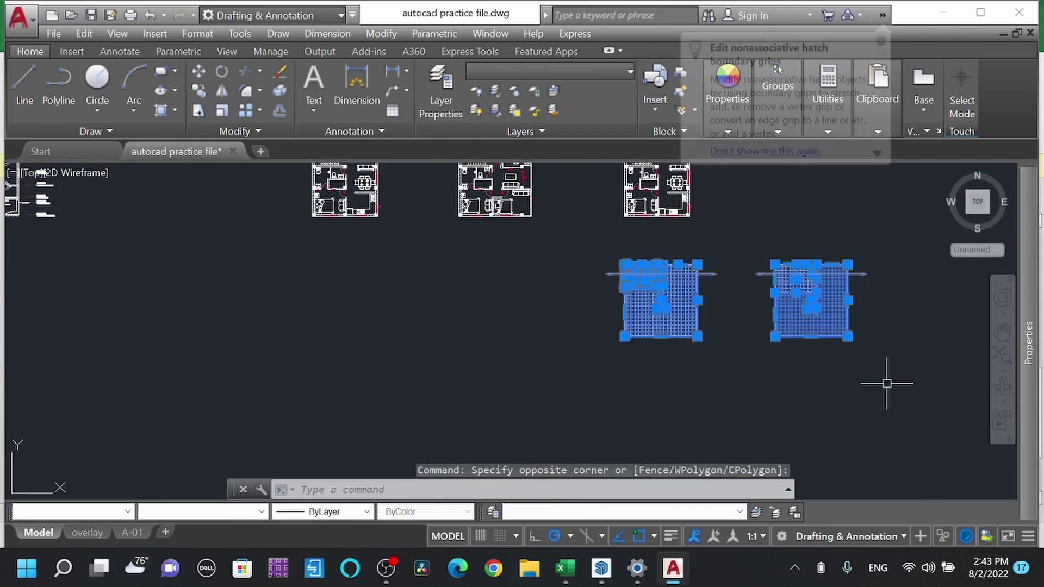
type("m")
key("Return")
left_click(753, 381)
scroll(681, 392, "down", 2)
left_click(802, 324)
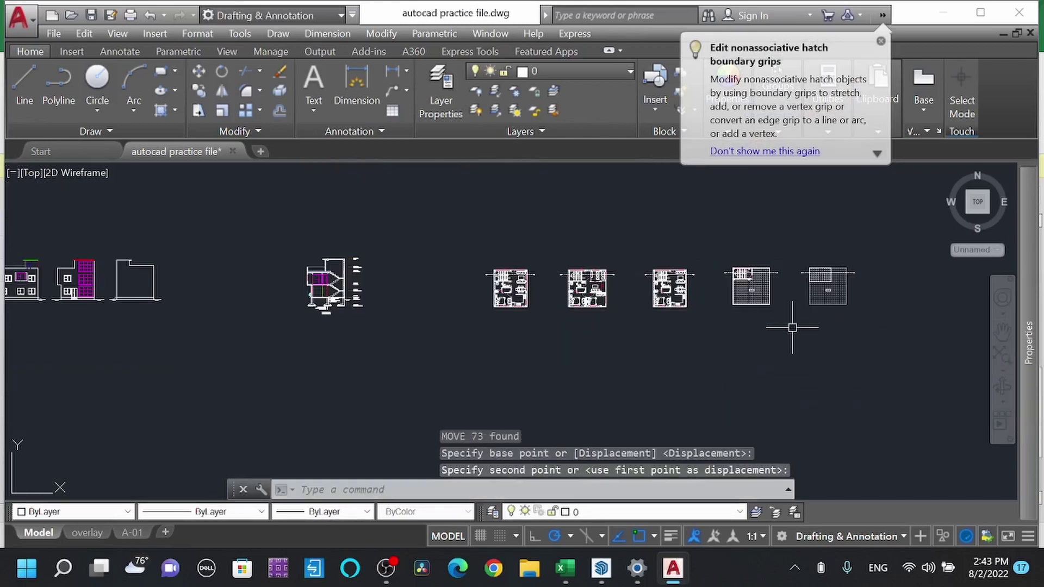
key("Escape")
Step: Rotate all five plans in the row by 180 degrees about the last hatched plan's lower-right corner
left_click(452, 235)
left_click(909, 376)
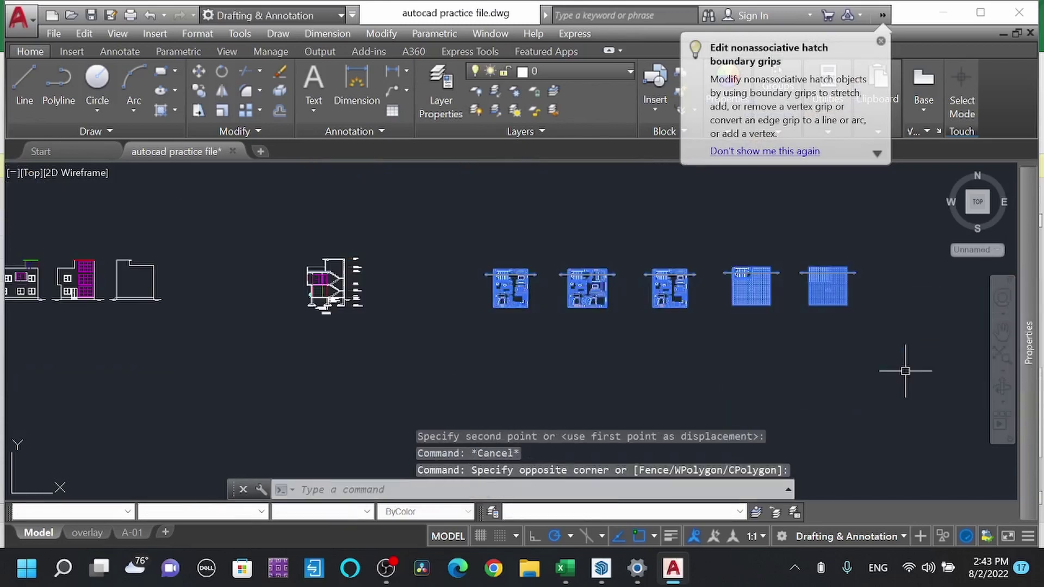
type("ro")
key("Return")
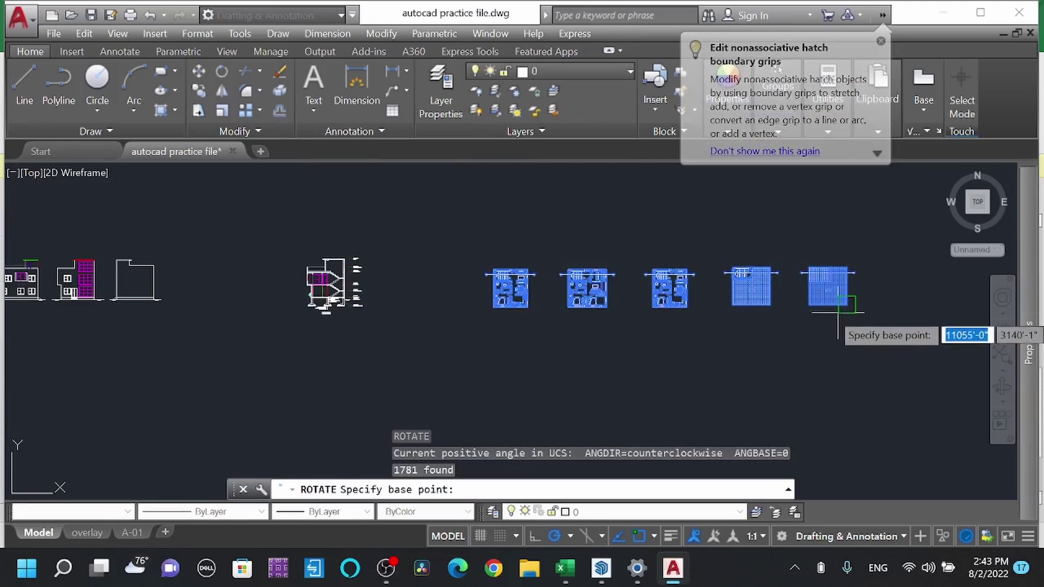
left_click(849, 305)
scroll(850, 332, "down", 3)
scroll(861, 313, "down", 3)
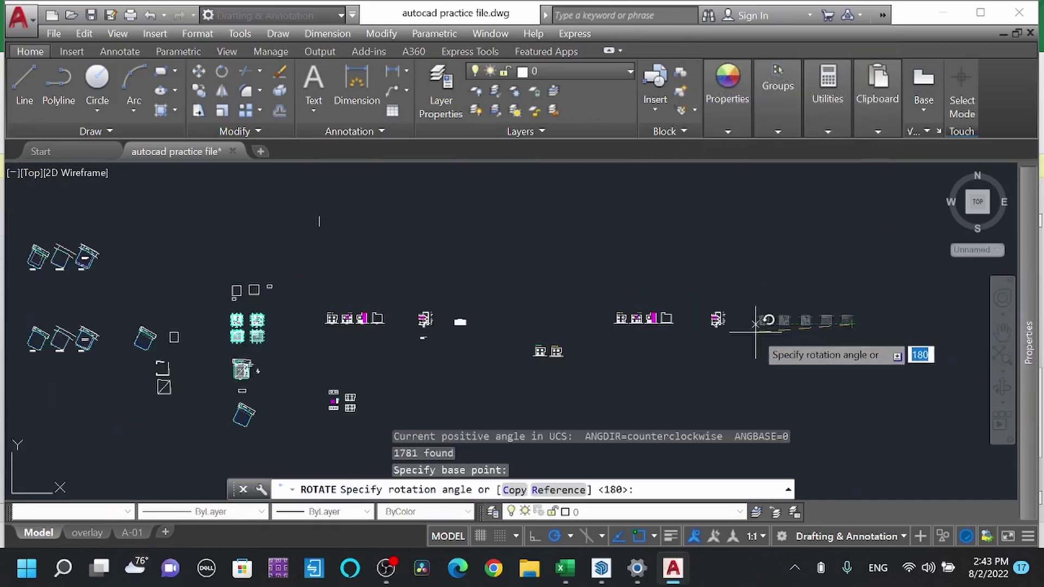
scroll(750, 320, "up", 4)
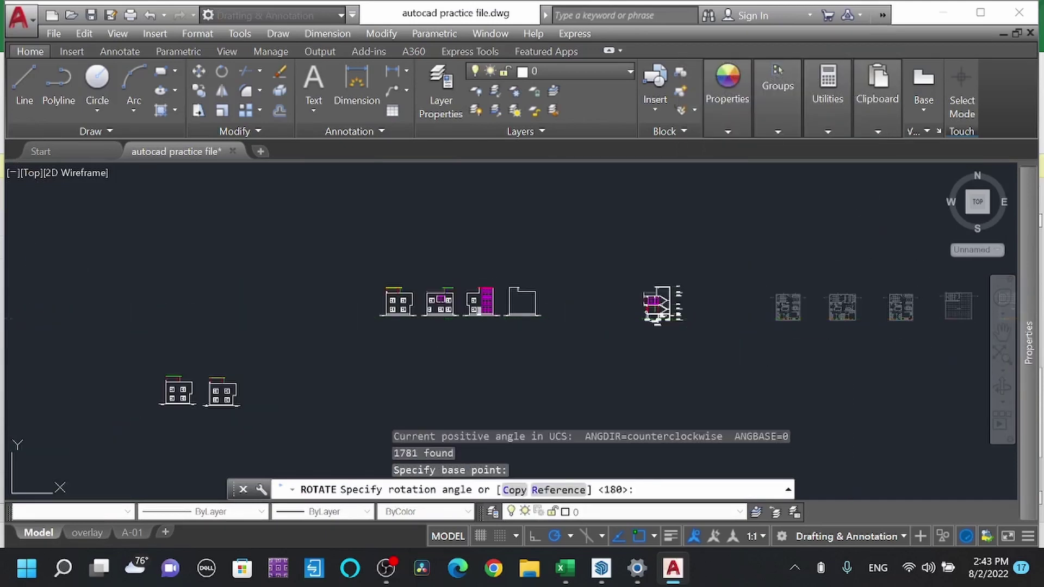
key("Return")
Step: Move the five rotated plans back horizontally so the row starts close to the copied building section
scroll(707, 248, "down", 3)
scroll(619, 249, "up", 2)
left_click(596, 247)
left_click(837, 304)
type("m")
key("Return")
left_click(800, 309)
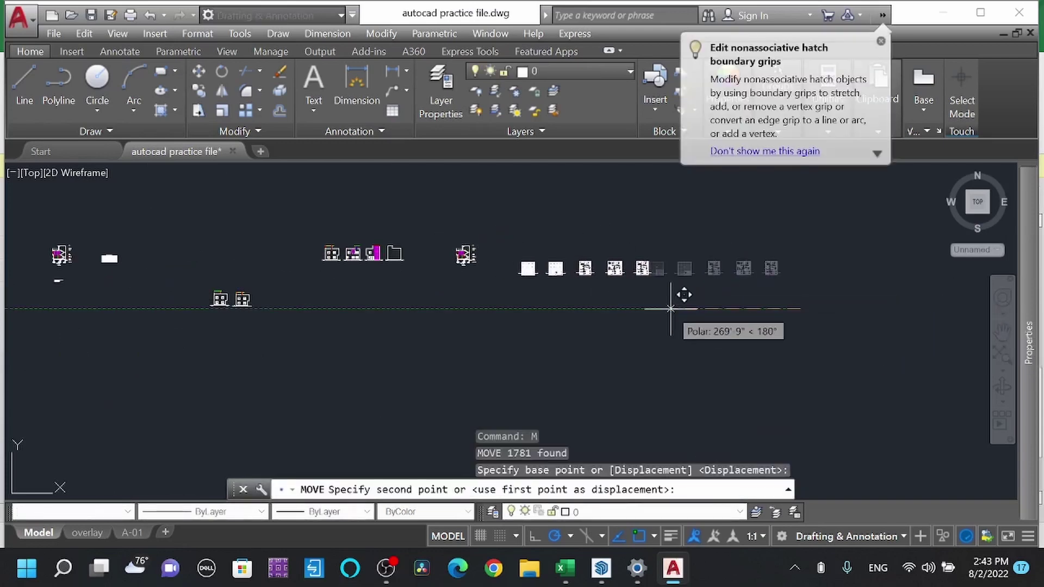
left_click(647, 275)
Step: Examine the copied X-X section and the section line crossing the living room and staircase on the rotated ground floor plan
scroll(432, 253, "up", 4)
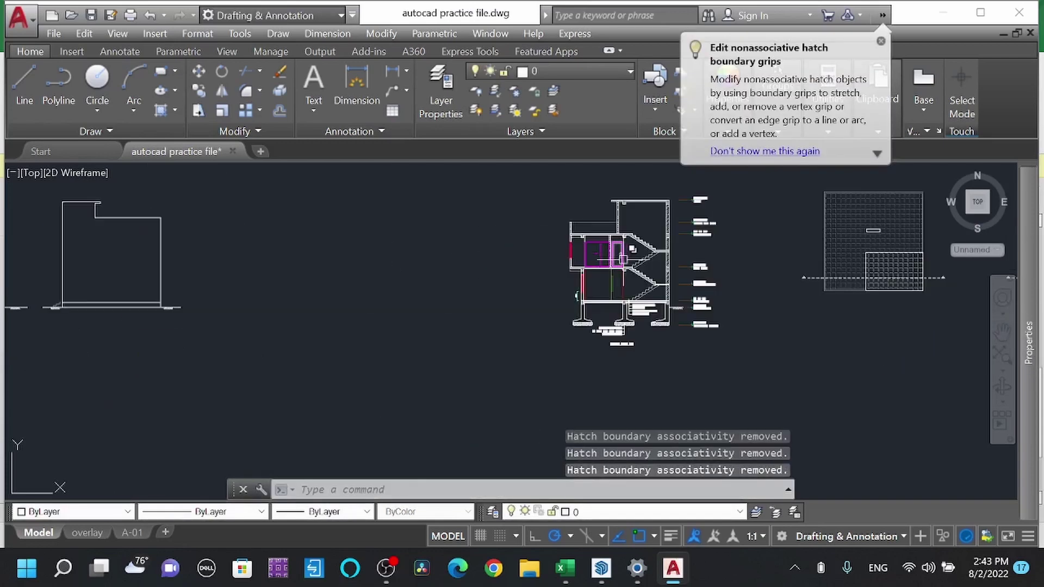
scroll(632, 249, "up", 3)
middle_click_drag(678, 274, 422, 293)
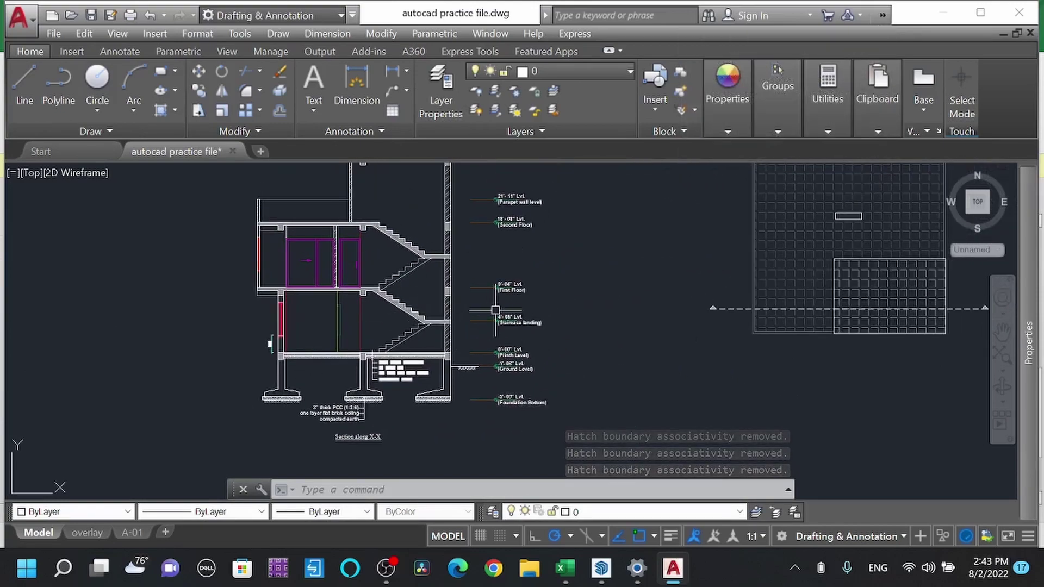
scroll(495, 310, "down", 5)
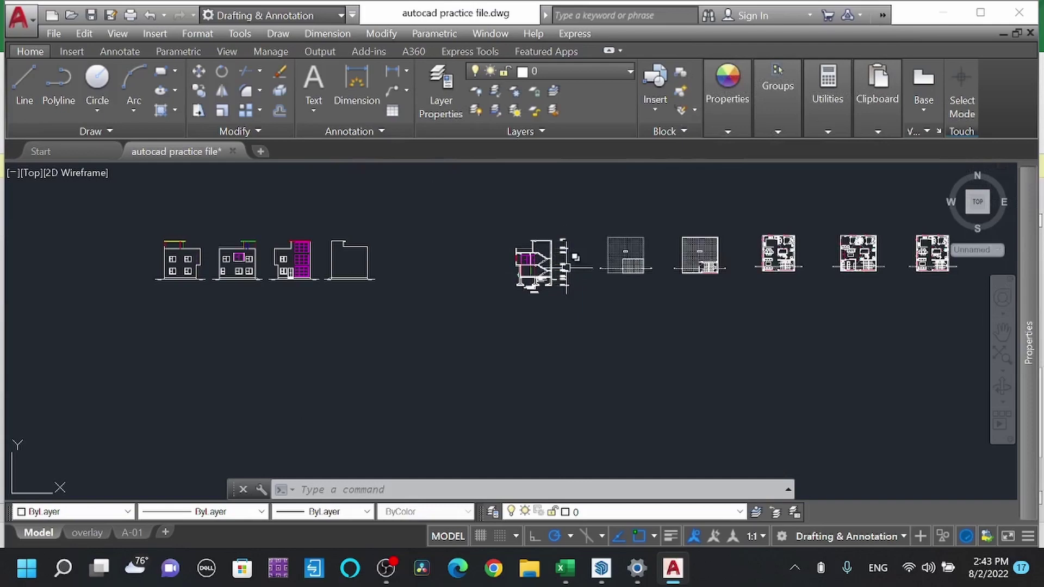
scroll(777, 287, "up", 9)
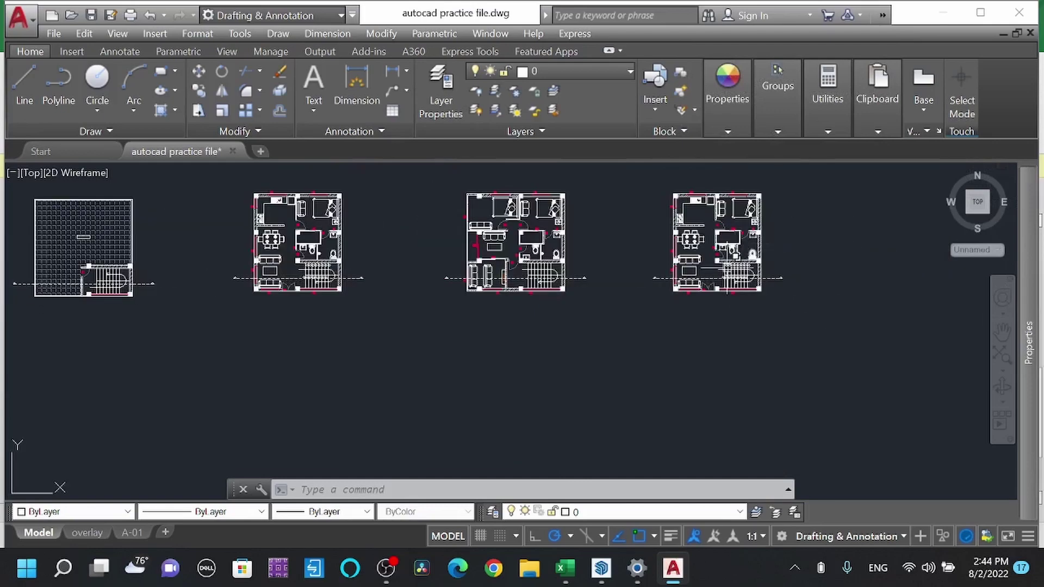
scroll(663, 294, "up", 3)
scroll(569, 301, "down", 4)
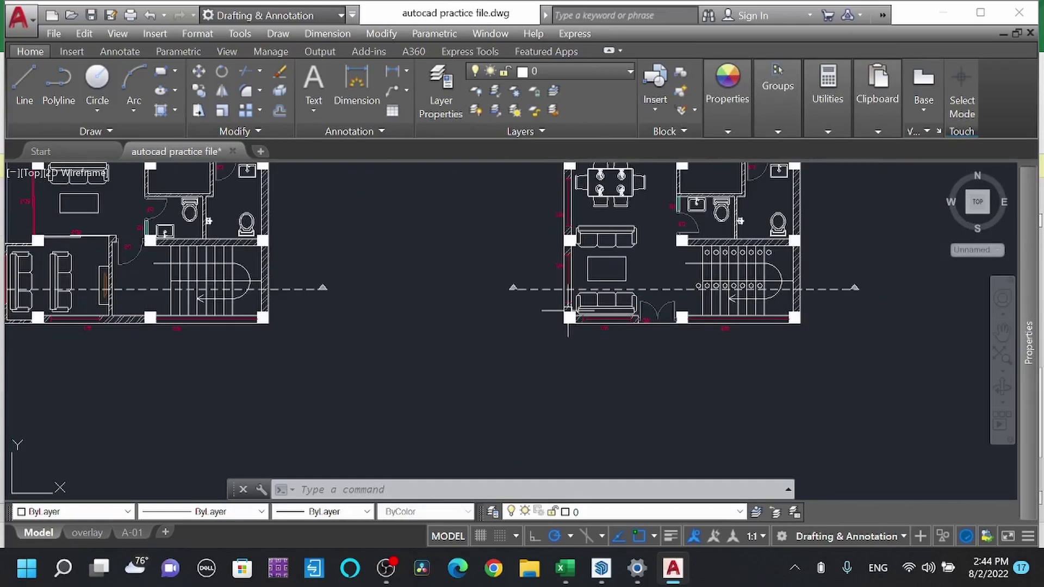
scroll(598, 313, "up", 2)
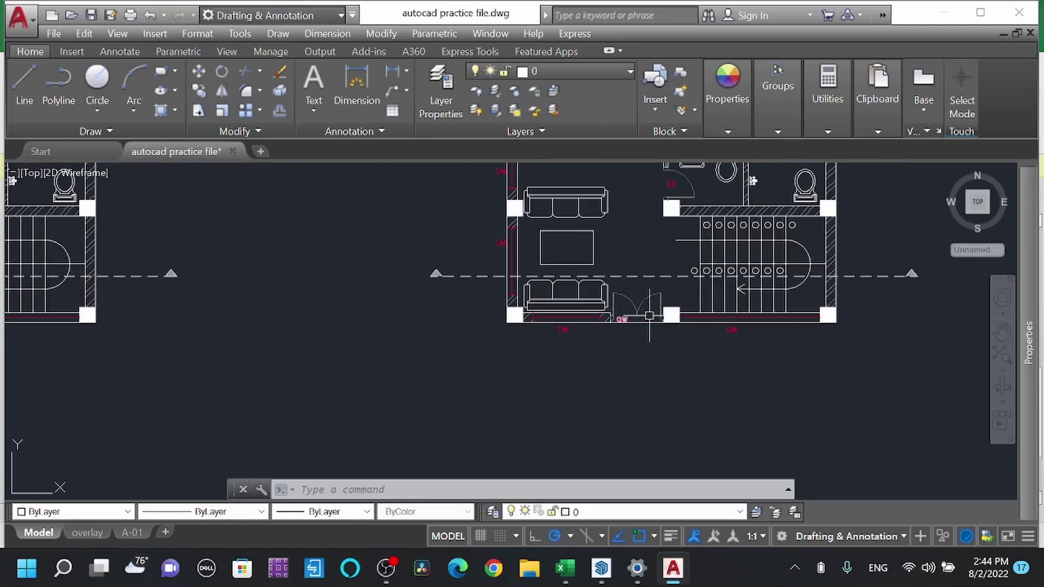
scroll(649, 316, "down", 2)
scroll(759, 282, "up", 3)
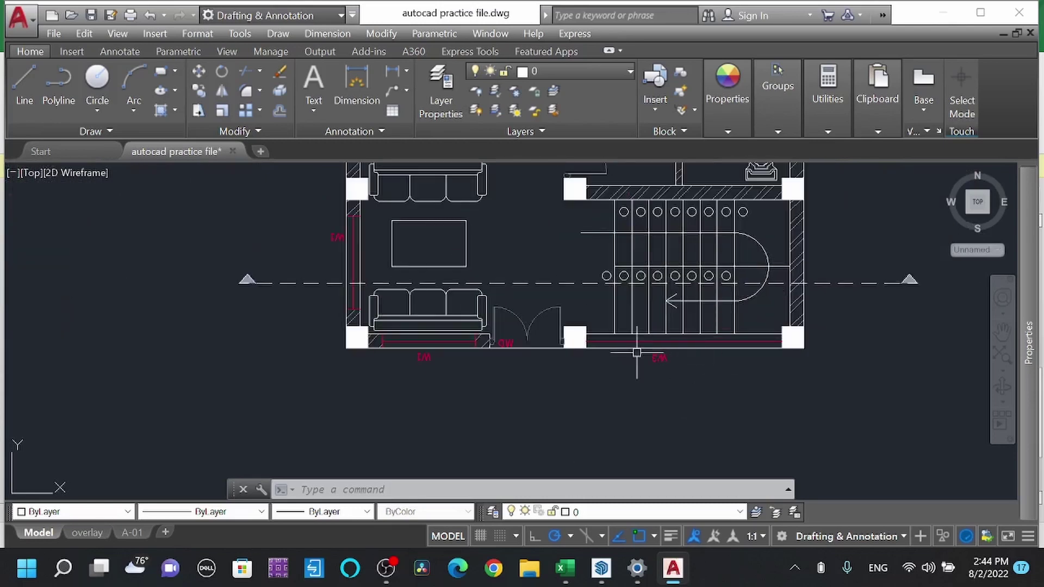
scroll(636, 352, "down", 1)
scroll(815, 297, "up", 3)
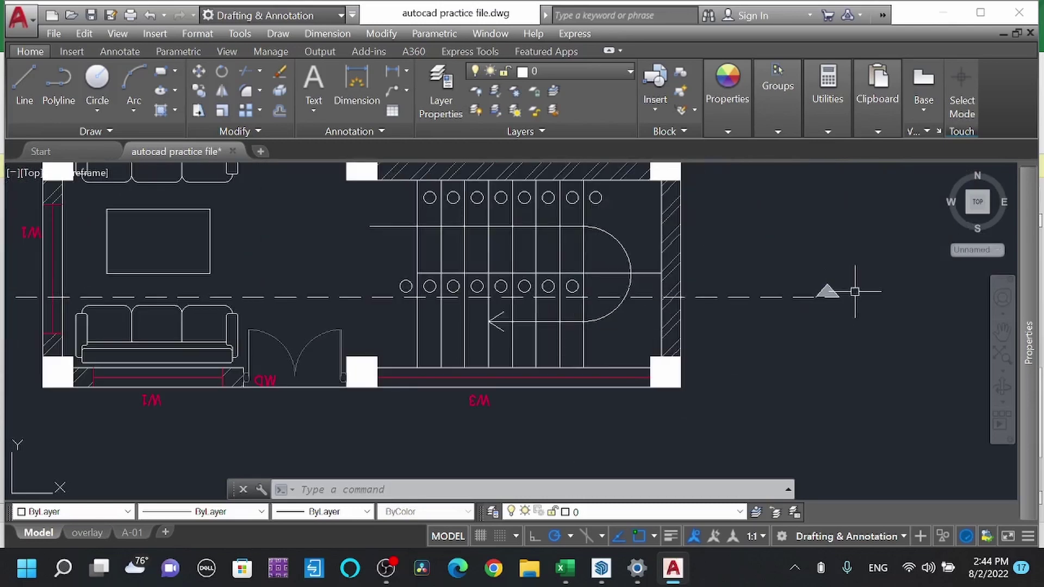
scroll(815, 246, "down", 2)
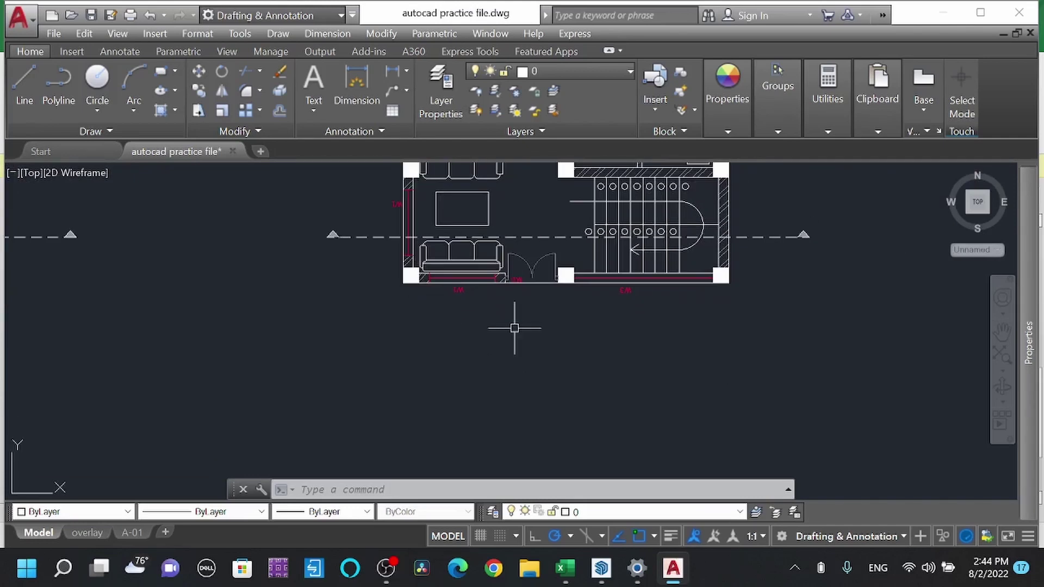
type("l")
key("Return")
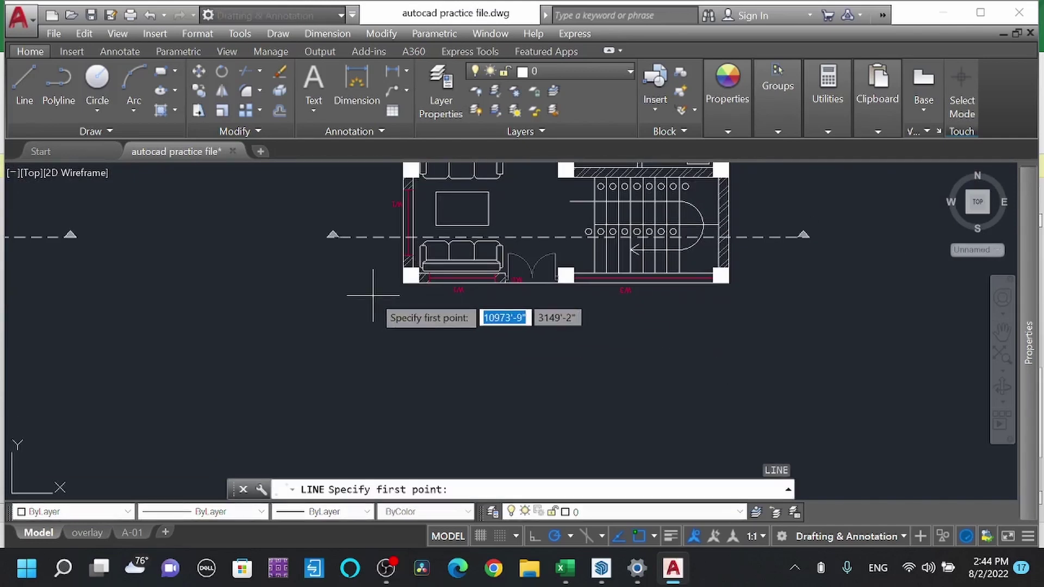
key("Escape")
Step: Draw a vertical construction line through the lower-left outer corner of the rotated ground floor plan
type("xl")
key("Return")
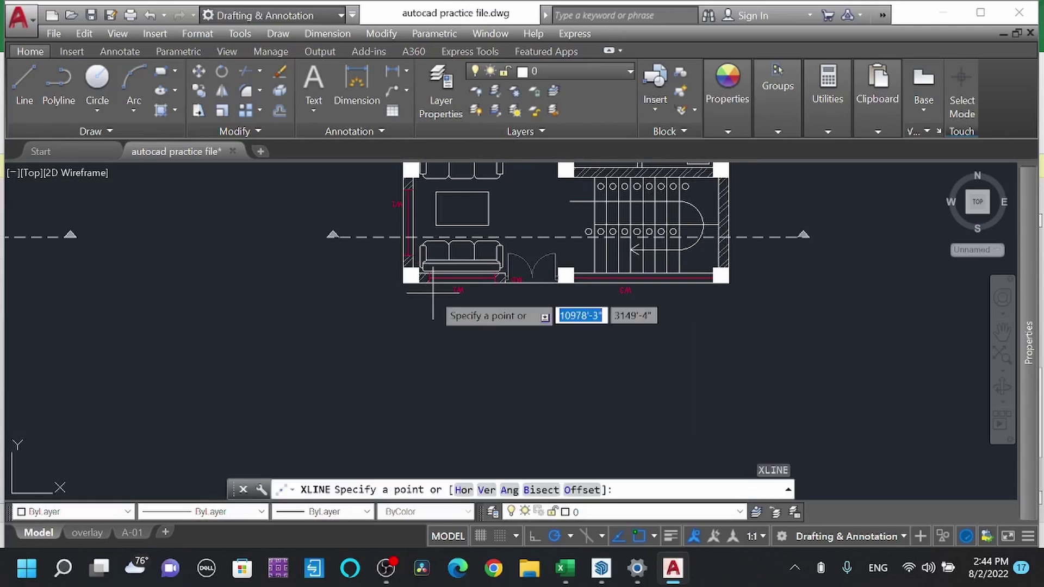
type("v")
key("Return")
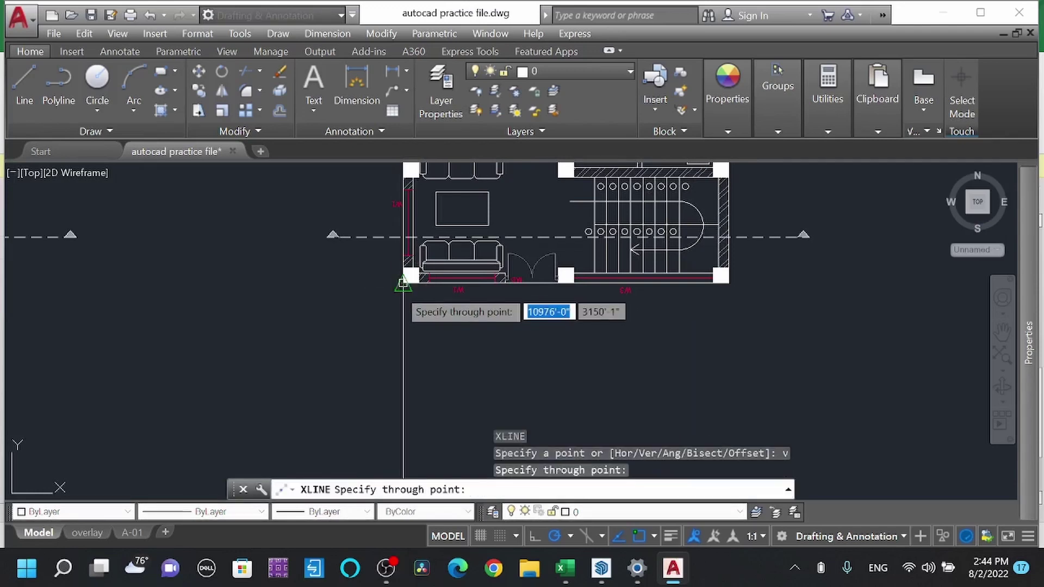
key("Escape")
Step: Change the colour of the vertical construction line to Blue
left_click(342, 346)
left_click(456, 353)
left_click(455, 354)
left_click(353, 333)
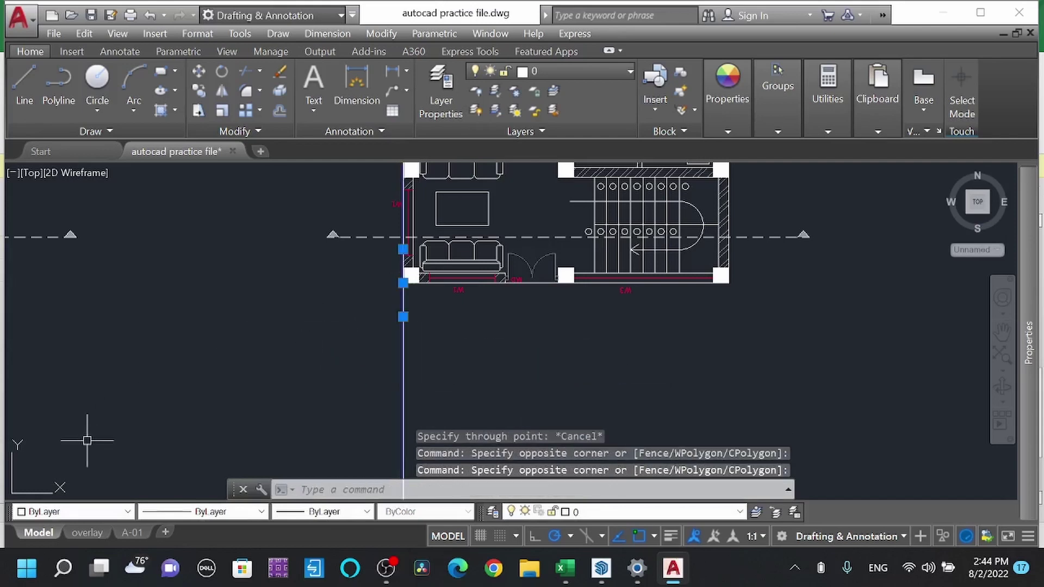
left_click(89, 512)
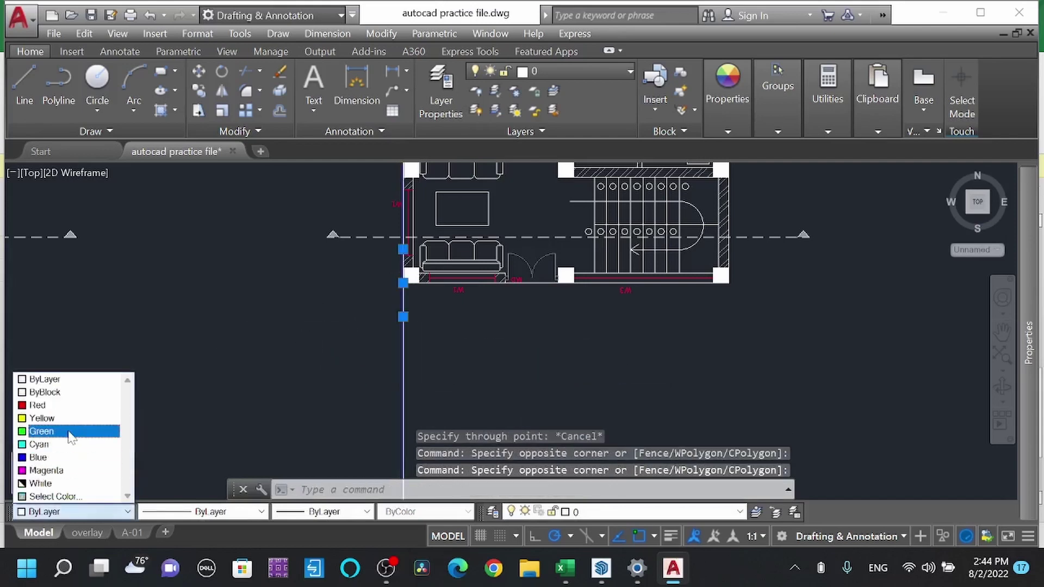
left_click(49, 456)
key("Escape")
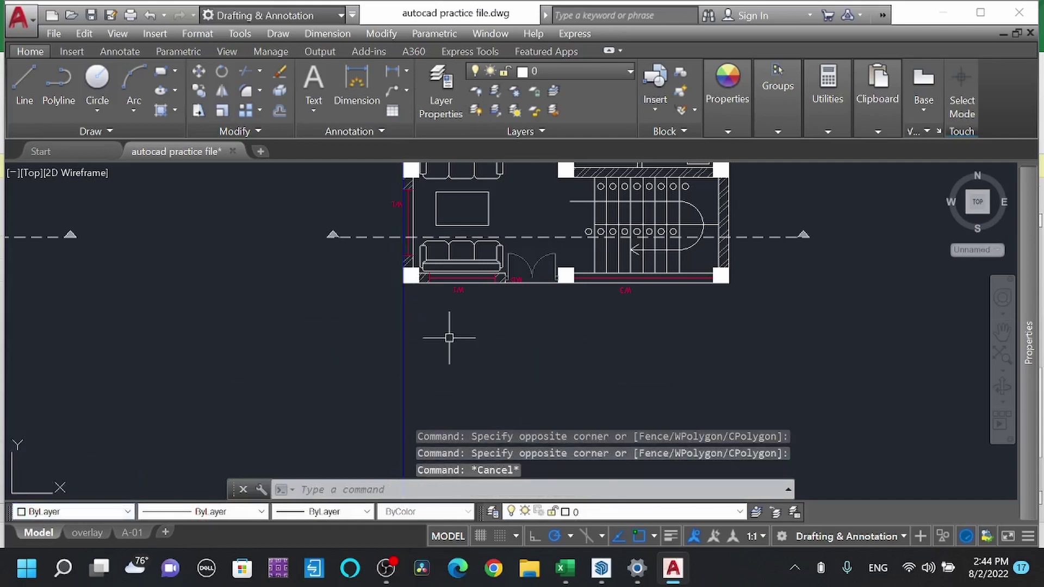
scroll(449, 338, "down", 2)
scroll(418, 253, "up", 2)
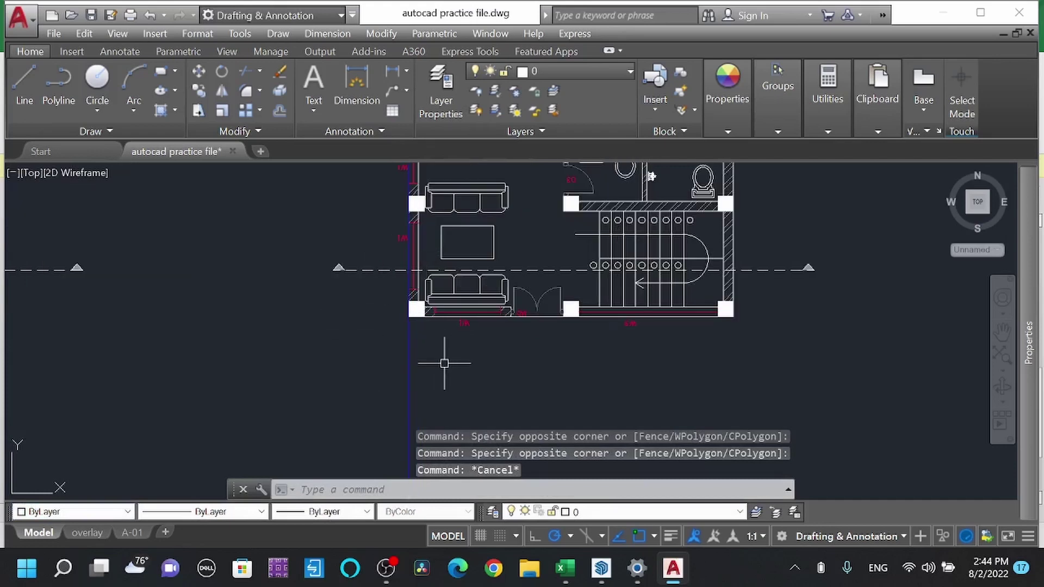
Step: Copy the blue vertical construction line from the rotated ground floor plan's lower-left outer corner to its lower-right outer corner
scroll(405, 265, "up", 2)
scroll(415, 263, "down", 4)
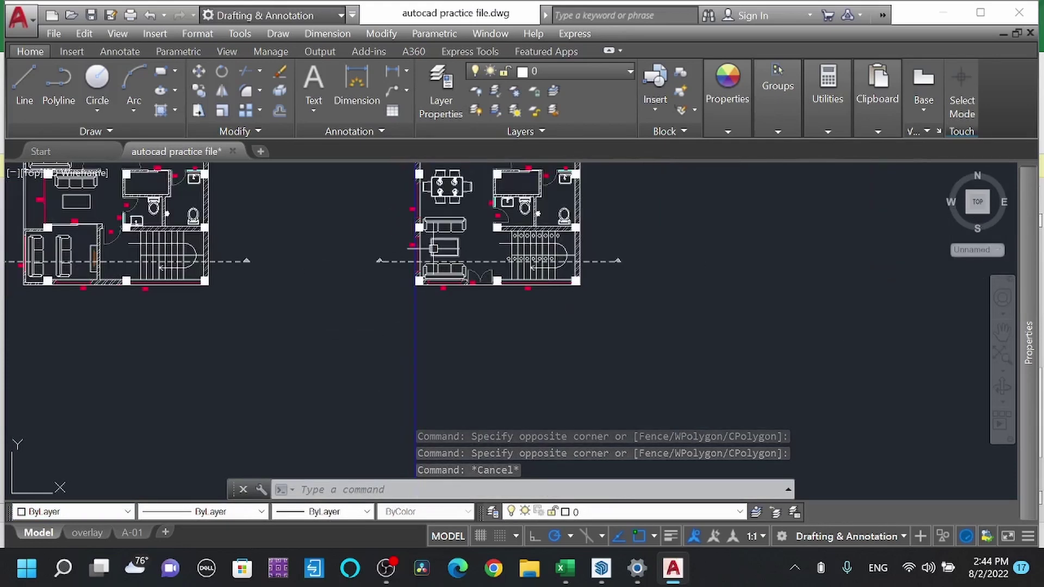
left_click(424, 354)
left_click(373, 353)
type("co")
key("Return")
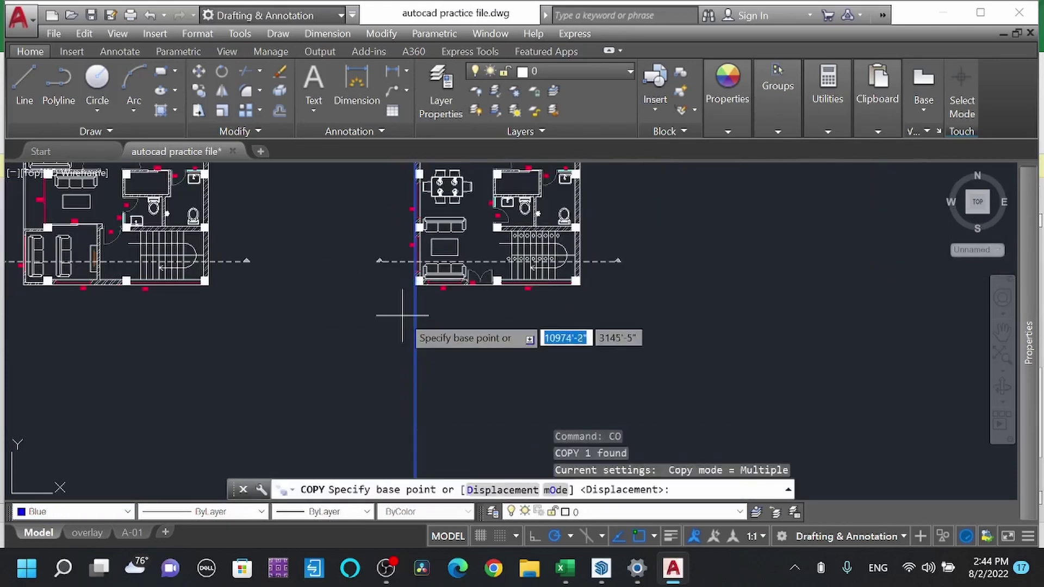
scroll(428, 280, "up", 2)
left_click(422, 278)
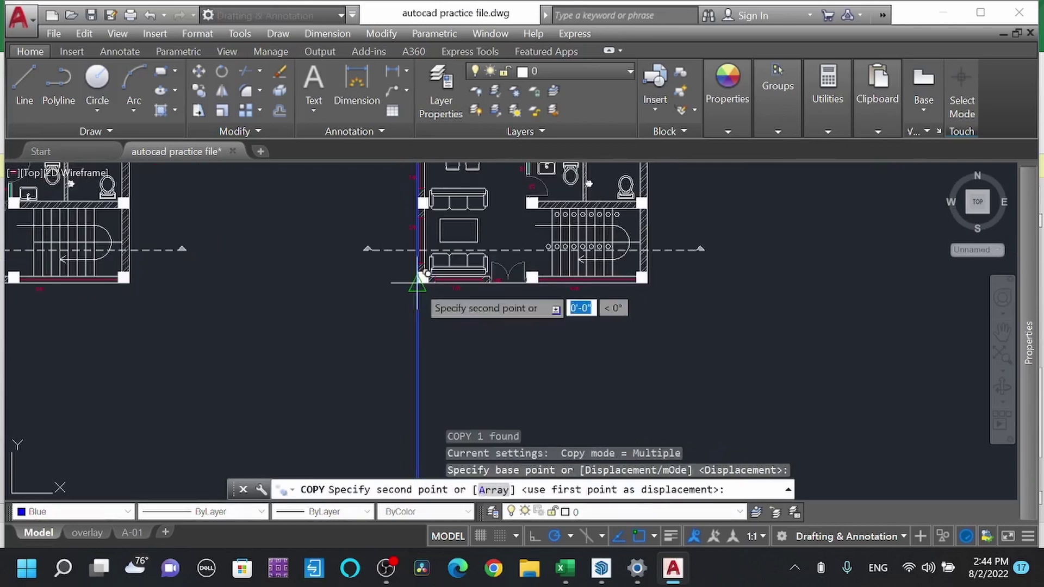
left_click(642, 278)
key("Escape")
scroll(513, 294, "down", 1)
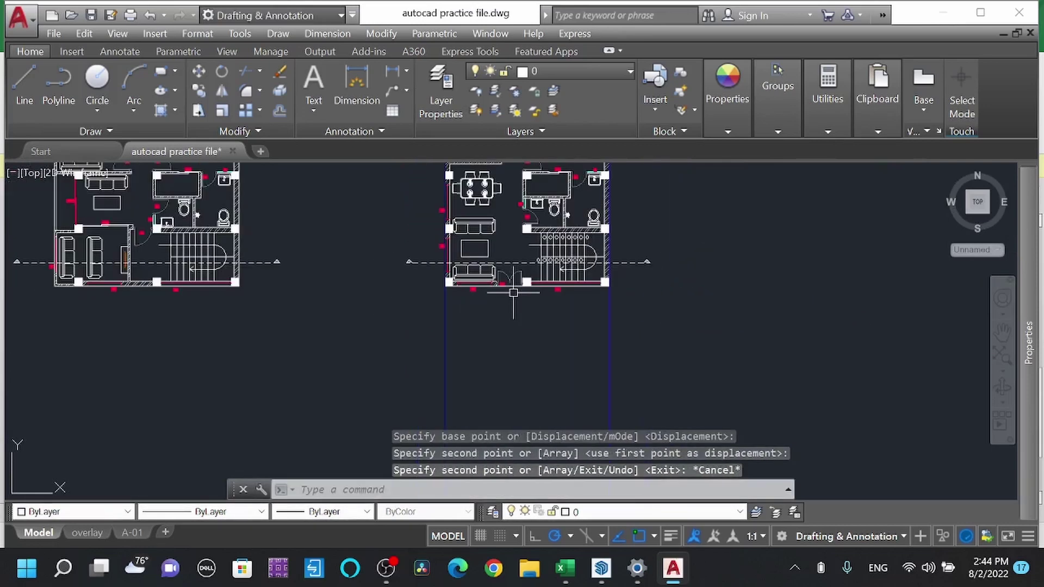
Step: Draw a horizontal line along the bottom edge of the rotated ground floor plan between the two construction lines
type("l")
key("Return")
left_click(446, 286)
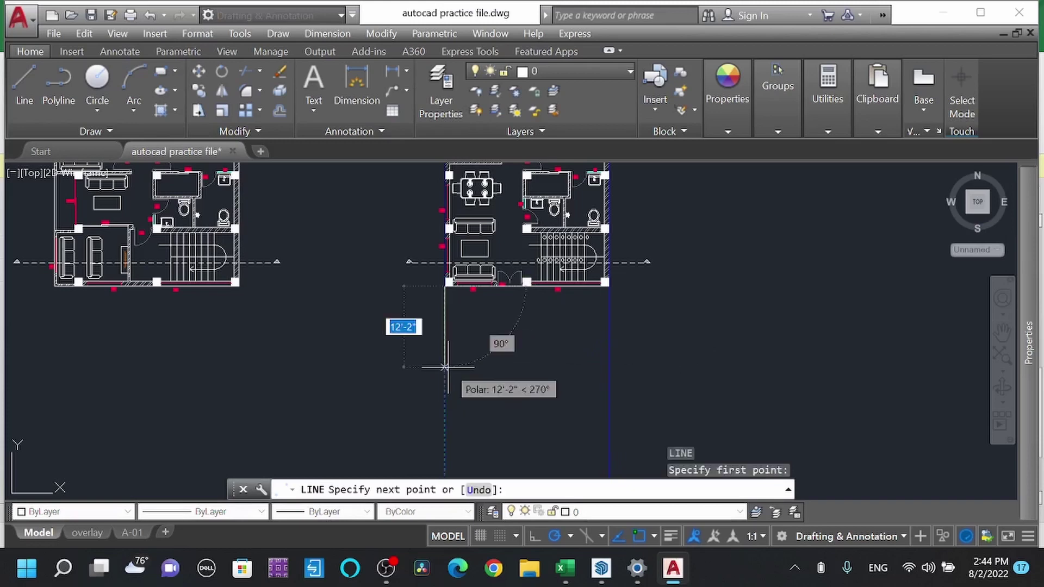
scroll(605, 285, "up", 3)
left_click(604, 284)
key("Escape")
Step: Move the horizontal line straight down to the empty space below the plan, between the two construction lines
left_click(349, 281)
left_click(393, 335)
type("m")
key("Return")
left_click(402, 329)
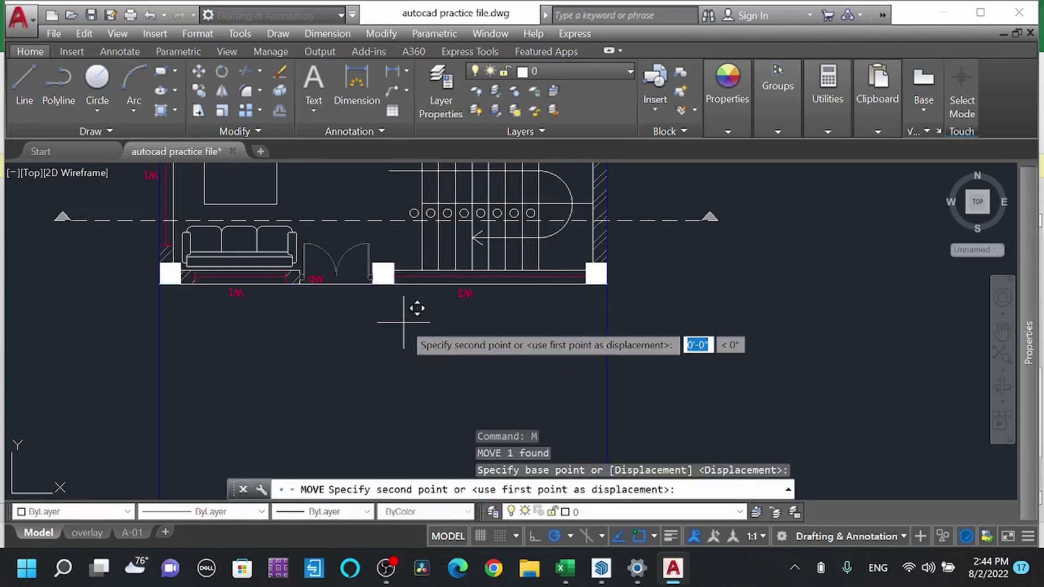
scroll(405, 326, "down", 5)
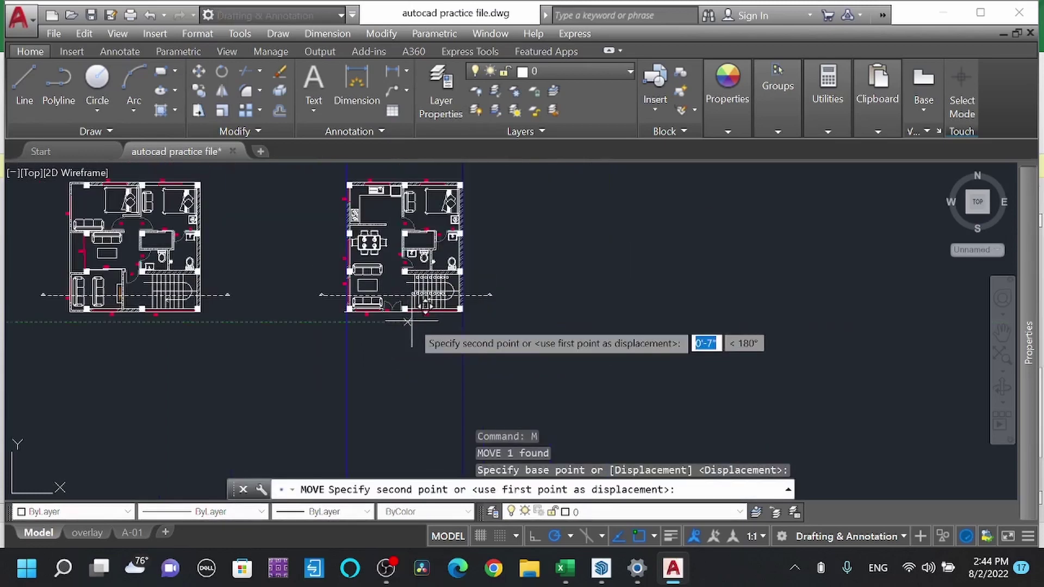
left_click(414, 400)
key("Escape")
Step: Offset the horizontal line upward by 9'4" to form the top line of the storey
type("o")
key("Return")
type("9")
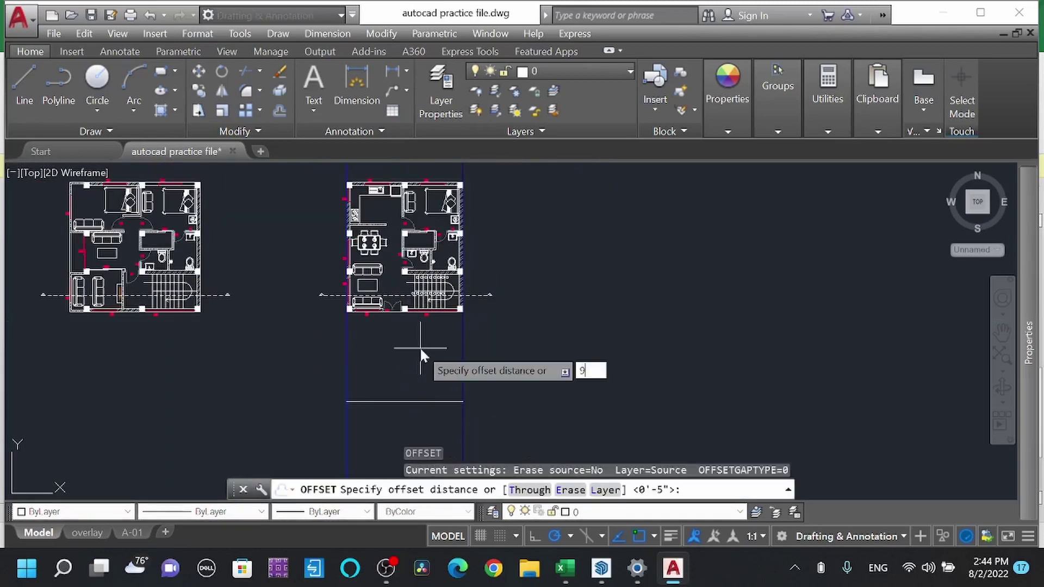
type("'4\"")
key("Return")
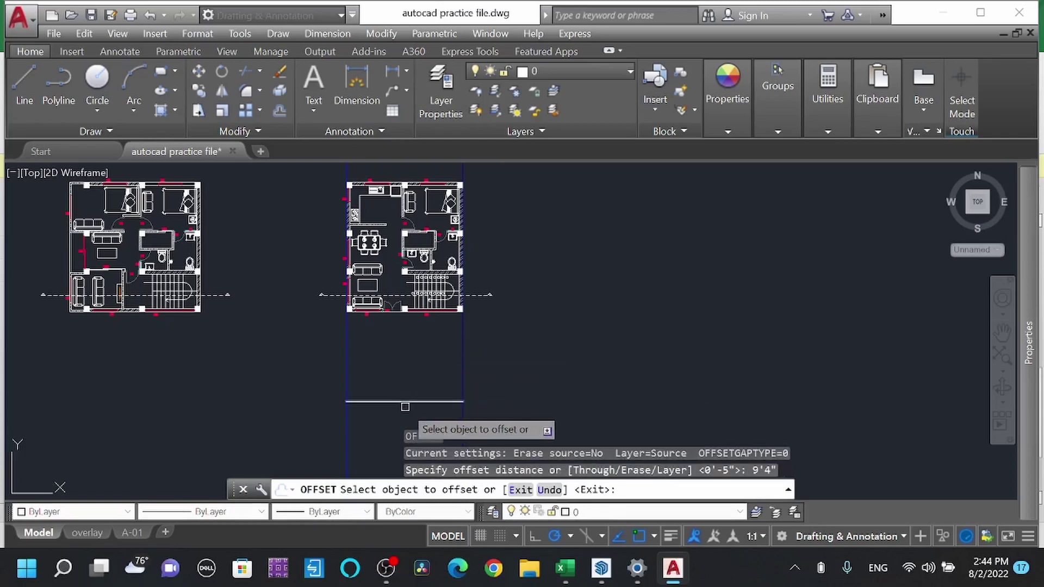
left_click(381, 402)
left_click(416, 344)
key("Escape")
Step: Draw vertical lines joining the two horizontal lines at both ends, along the construction lines
type("l")
key("Return")
left_click(463, 357)
left_click(462, 402)
key("Escape")
key("Return")
left_click(346, 357)
key("Escape")
Step: Offset the right vertical line of the section outline inward by 9" for the wall behind the staircase
scroll(450, 364, "up", 2)
scroll(447, 366, "down", 1)
scroll(457, 310, "up", 2)
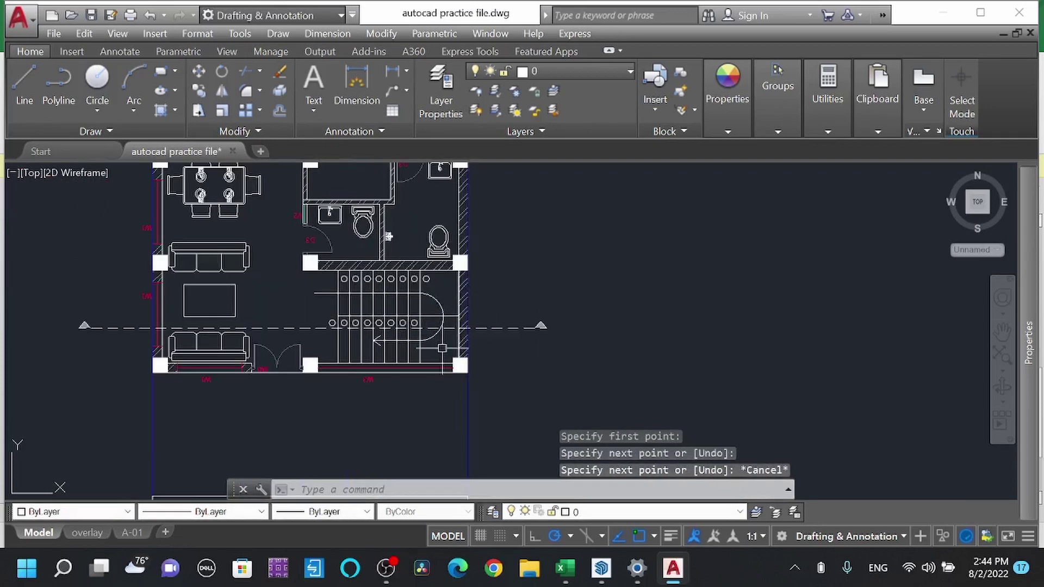
scroll(478, 321, "up", 4)
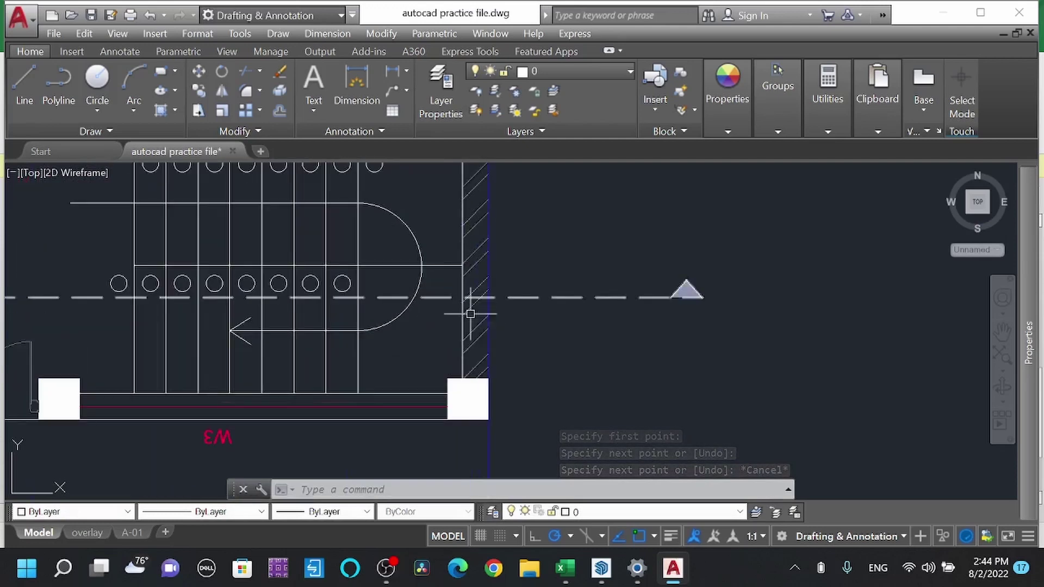
scroll(471, 314, "down", 3)
middle_click_drag(475, 364, 491, 264)
scroll(492, 263, "down", 5)
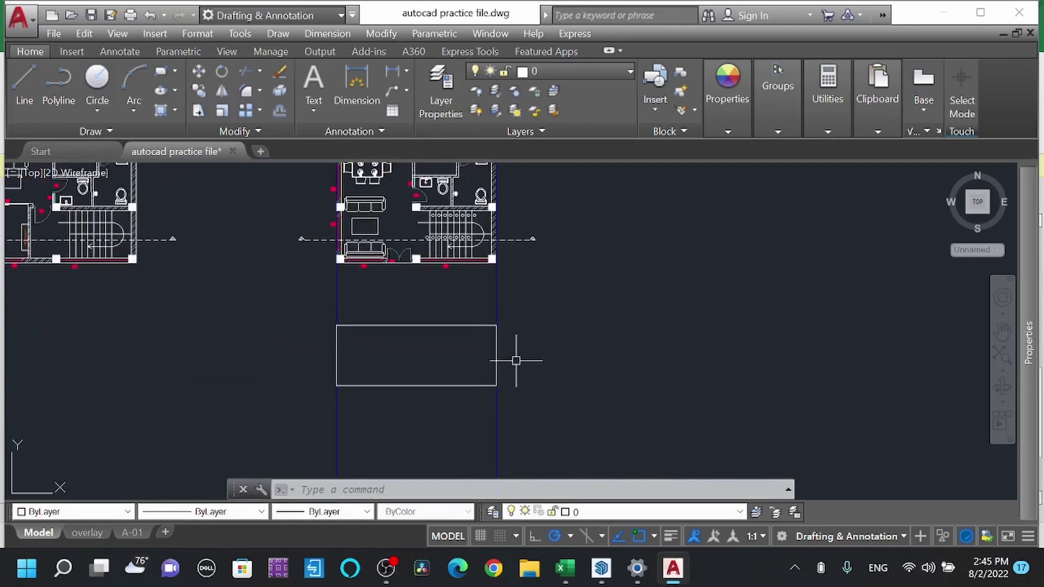
key("Return")
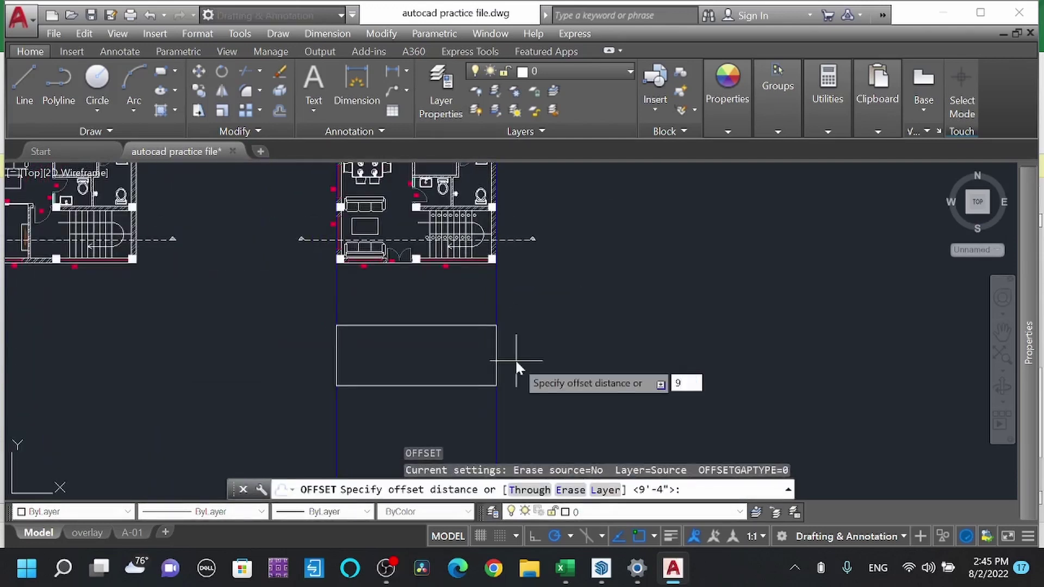
key("Return")
left_click(496, 356)
left_click(473, 363)
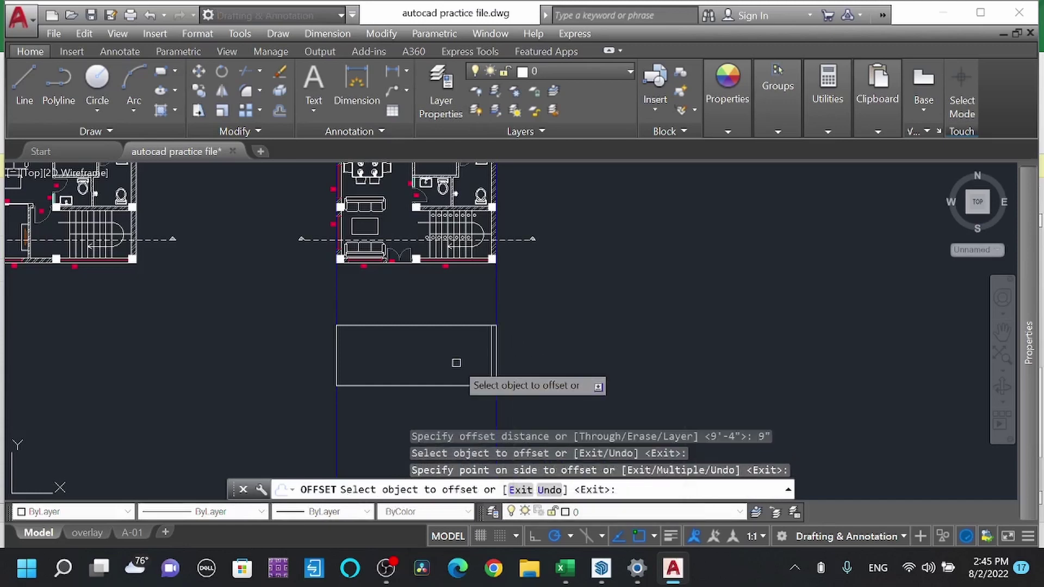
scroll(467, 344, "up", 2)
middle_click_drag(467, 345, 471, 388)
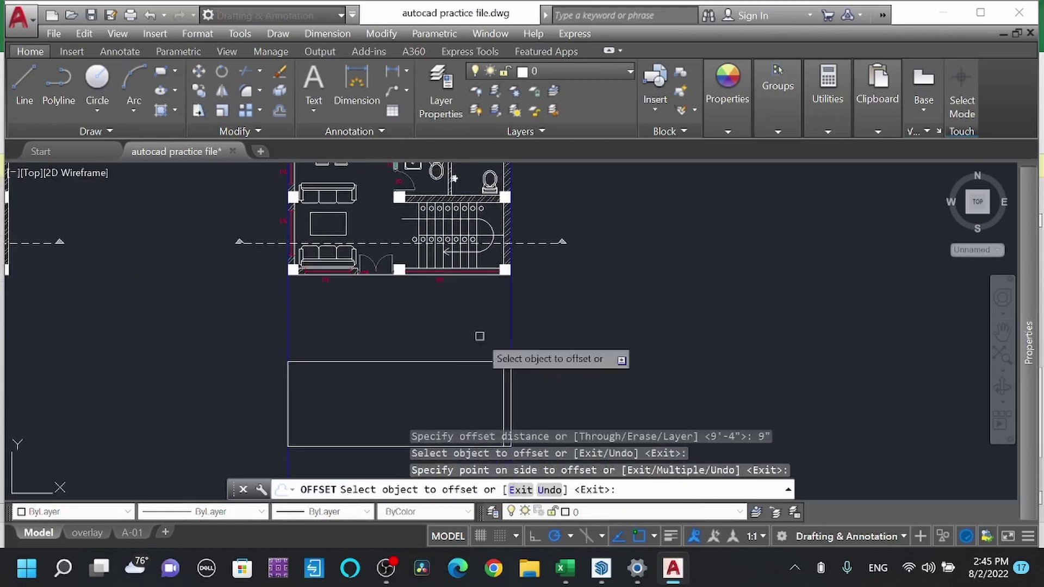
key("Escape")
Step: Shorten the dividing line between the stair flights on the rotated ground floor plan so it stops at the landing edge
mouse_move(470, 278)
middle_mouse_down()
mouse_move(473, 261)
mouse_move(494, 297)
middle_mouse_up()
scroll(517, 225, "up", 4)
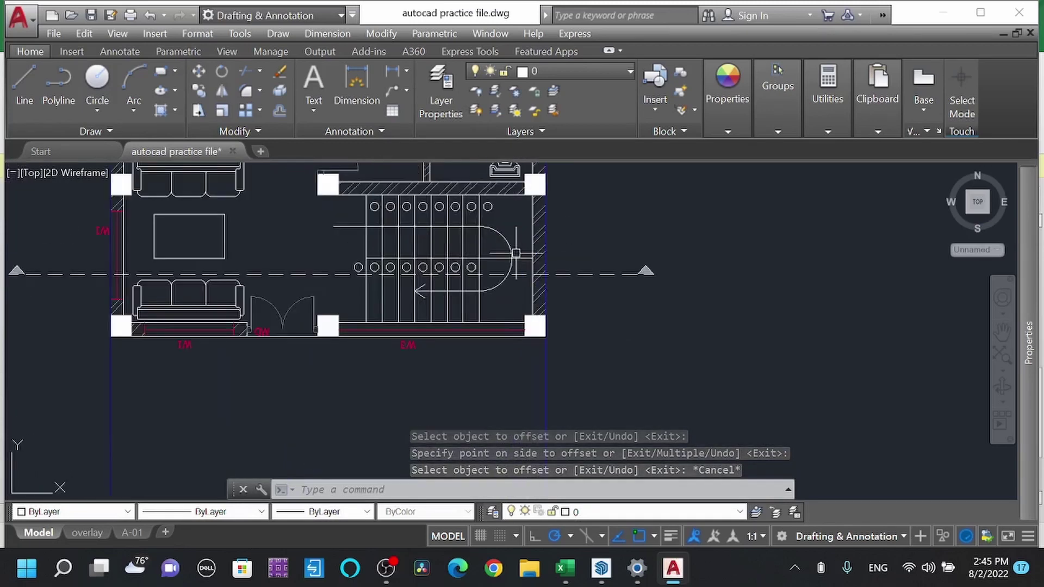
left_click(539, 260)
left_click(539, 260)
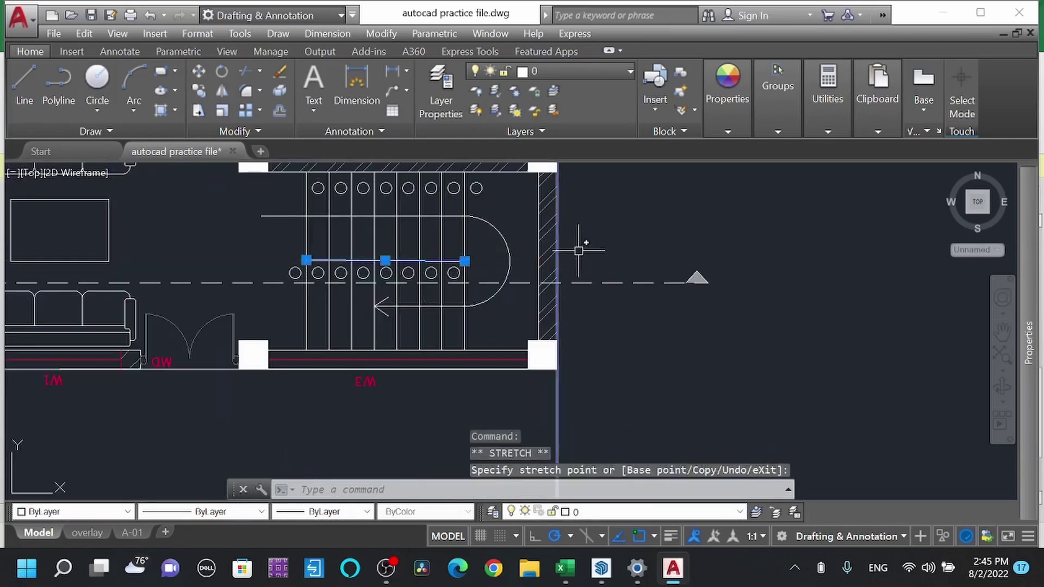
key("Escape")
Step: Shorten the stair dividing line on the original dimensioned ground floor plan from the wall to the landing edge
scroll(576, 280, "down", 8)
scroll(577, 280, "down", 2)
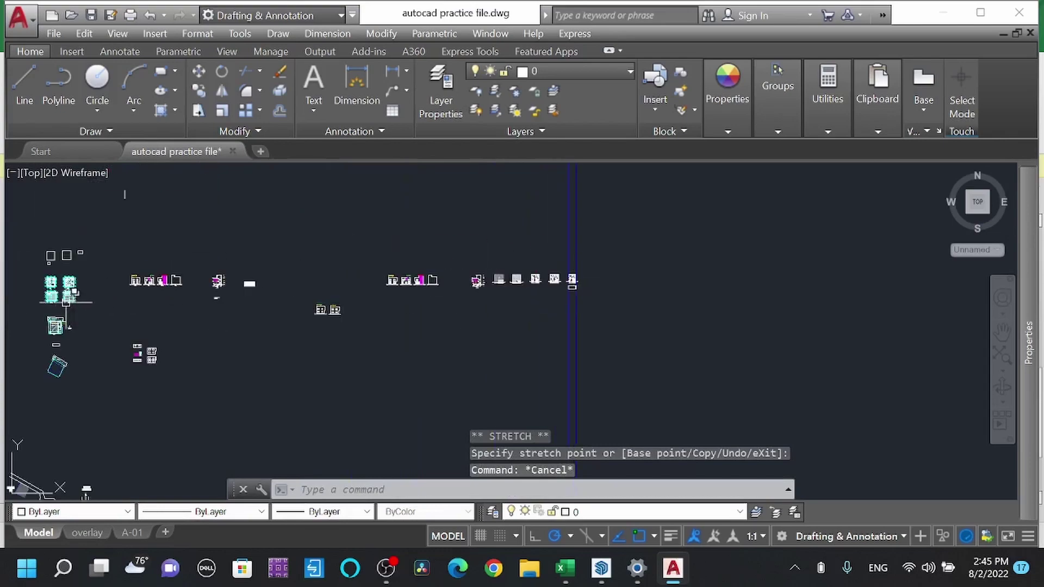
scroll(49, 286, "up", 8)
scroll(358, 314, "up", 10)
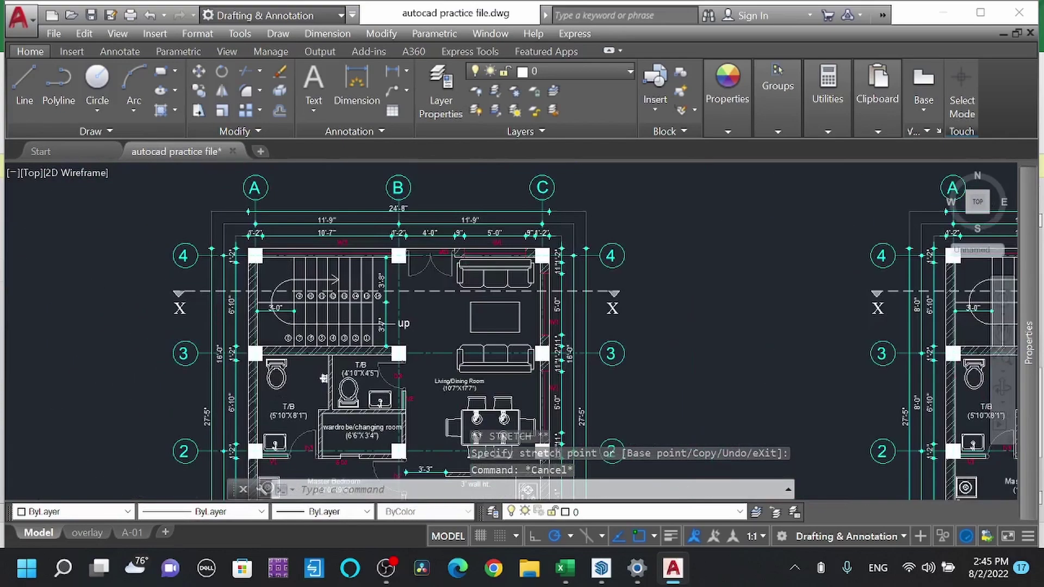
left_click(339, 298)
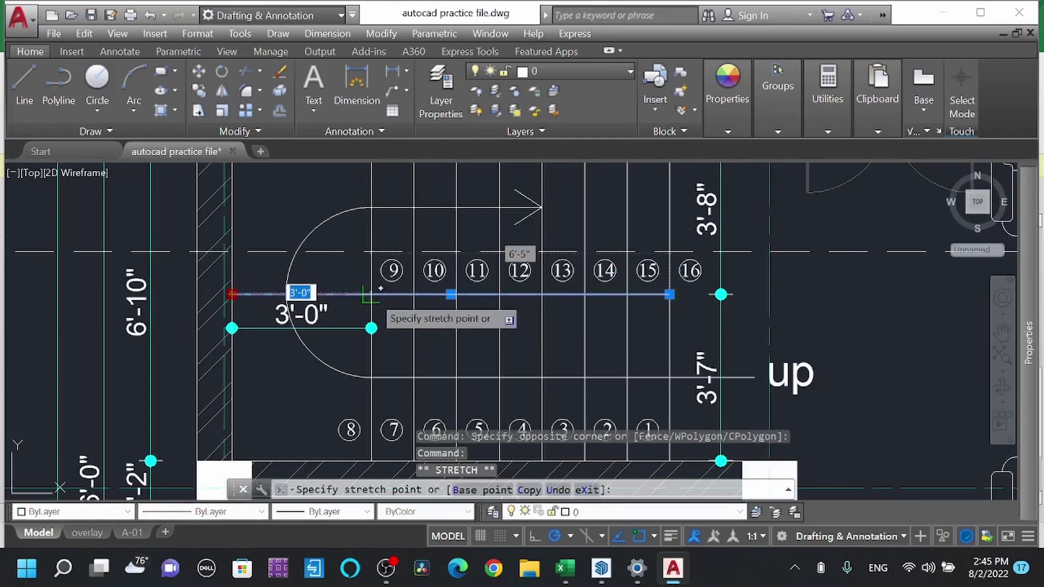
Step: Shorten the stair dividing line on the original plan with the Hall and Verandah from the wall to the landing edge
scroll(313, 298, "down", 10)
scroll(238, 306, "up", 8)
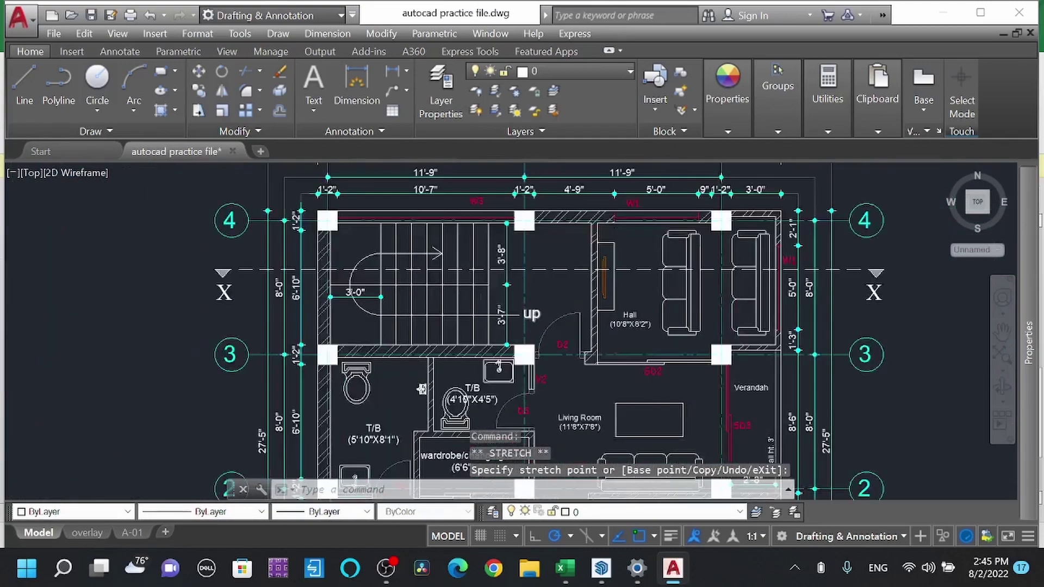
left_click(258, 278)
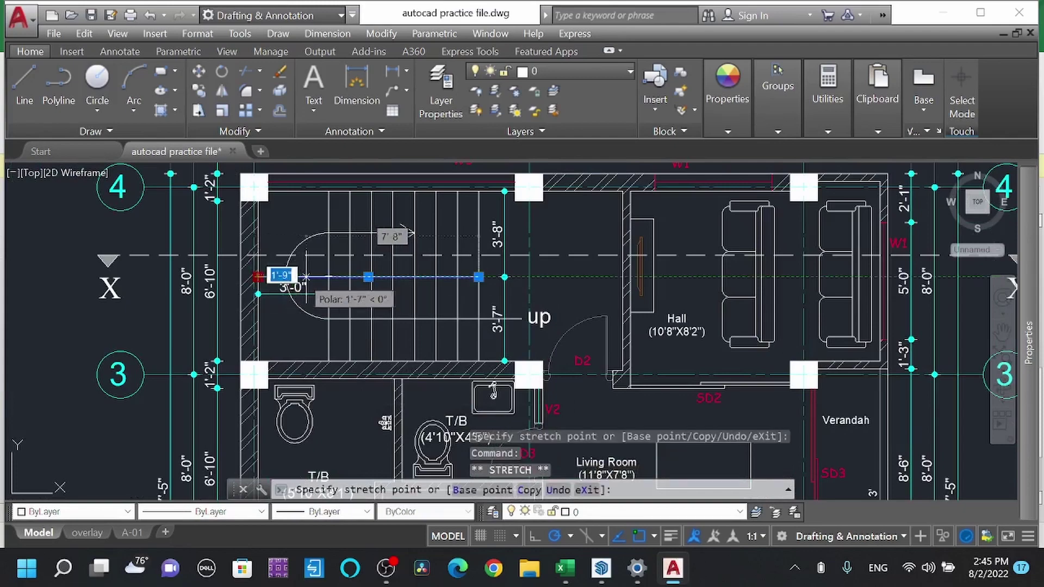
scroll(329, 278, "down", 8)
Step: Examine the section outline below the rotated ground floor plan, especially its top line and wall on the staircase side
scroll(297, 277, "down", 8)
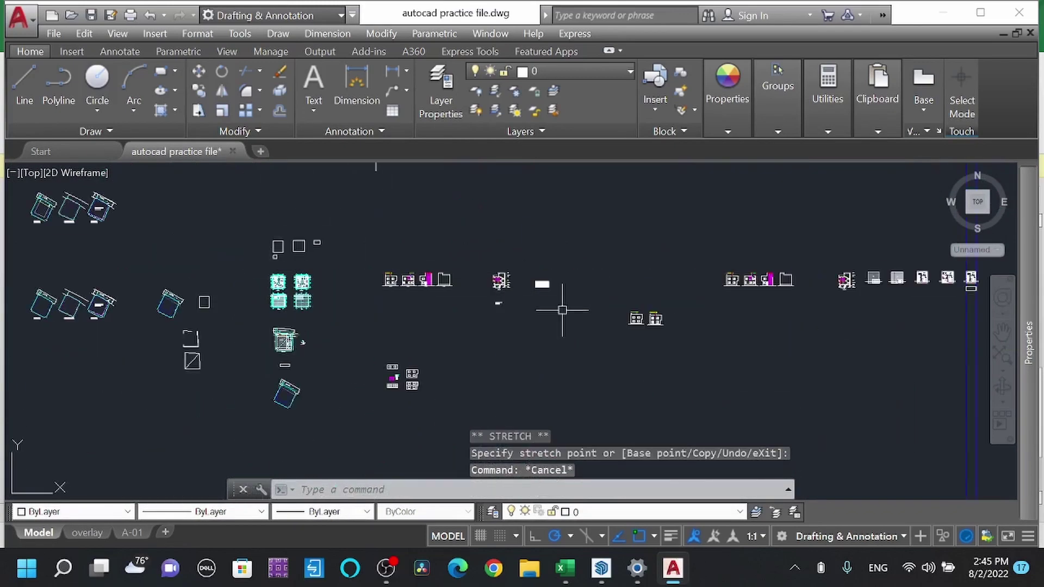
scroll(657, 352, "up", 3)
scroll(760, 276, "up", 12)
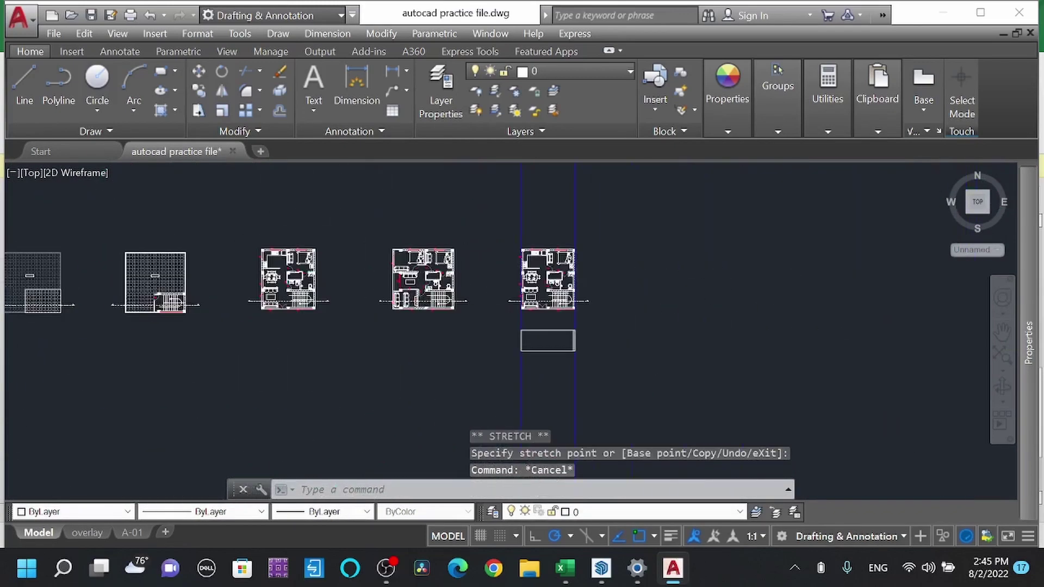
scroll(495, 293, "up", 2)
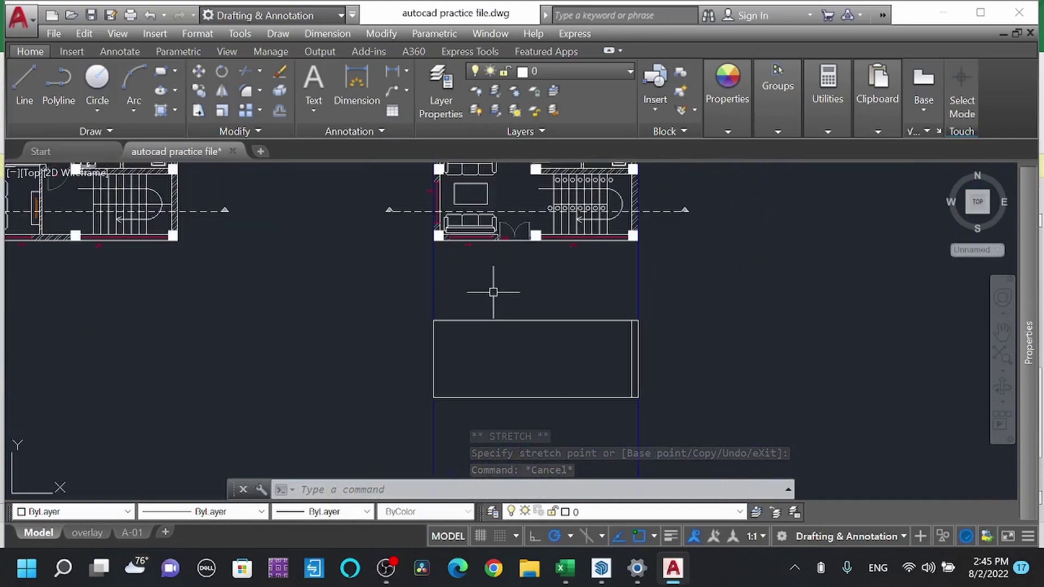
middle_click_drag(617, 367, 548, 385)
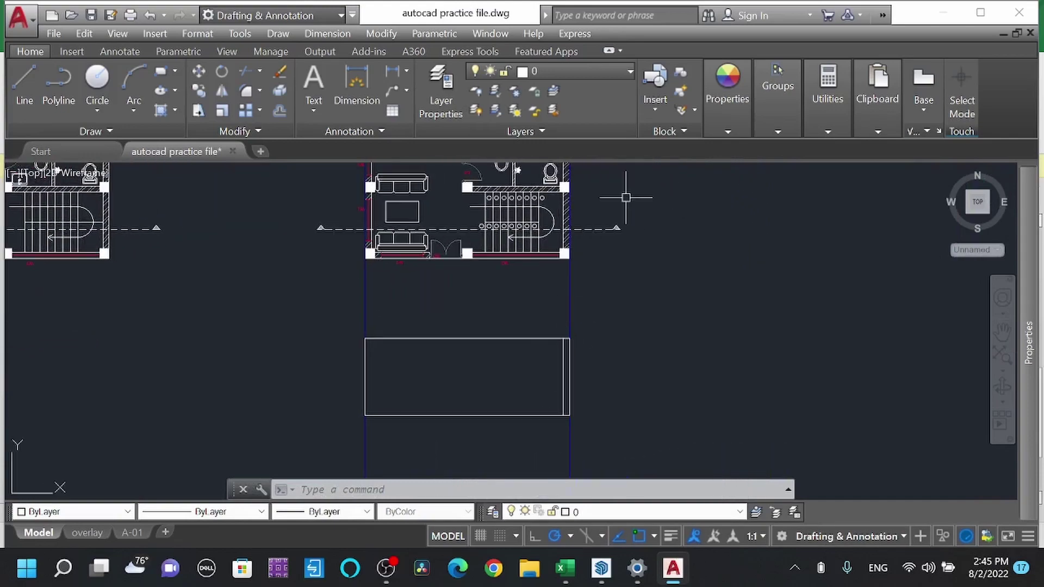
scroll(565, 427, "up", 2)
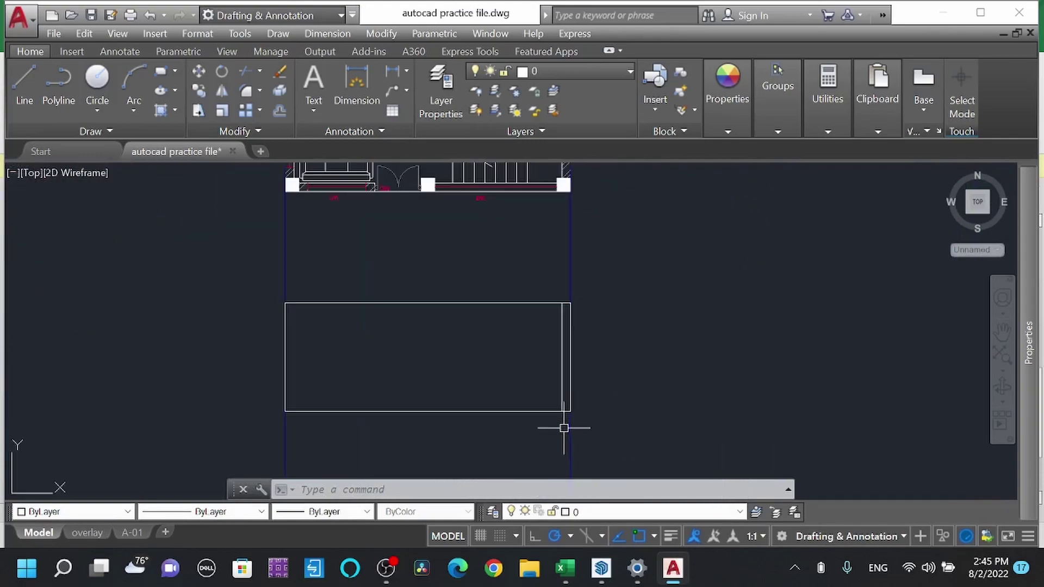
left_click(538, 303)
scroll(497, 314, "up", 2)
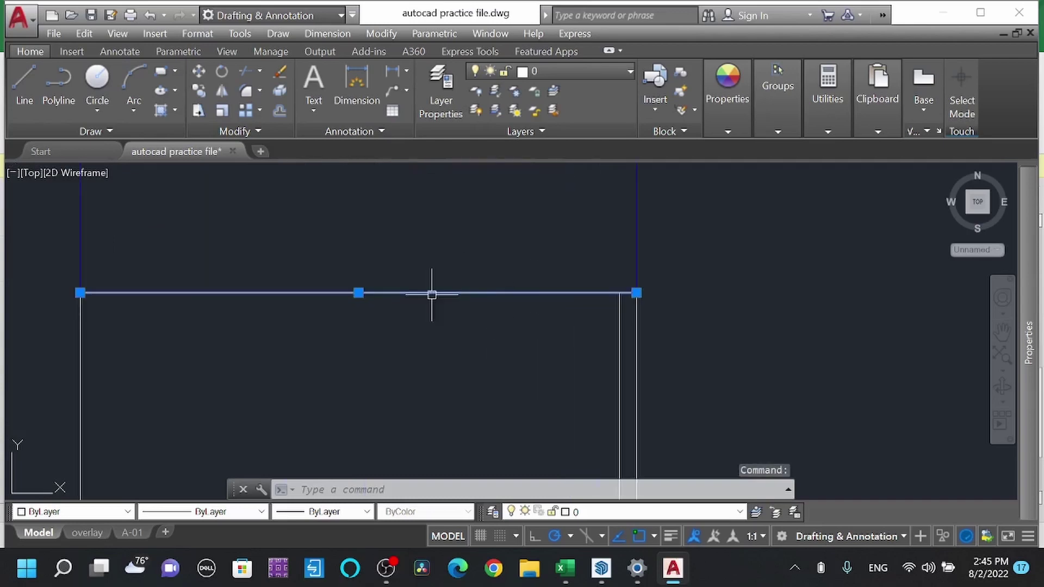
key("Escape")
scroll(542, 279, "down", 2)
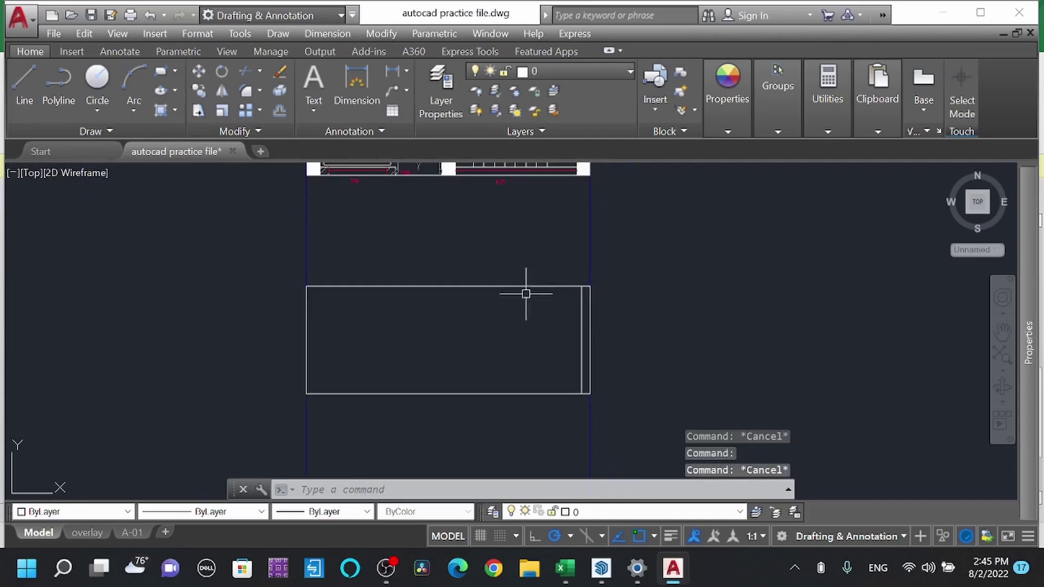
scroll(524, 293, "up", 2)
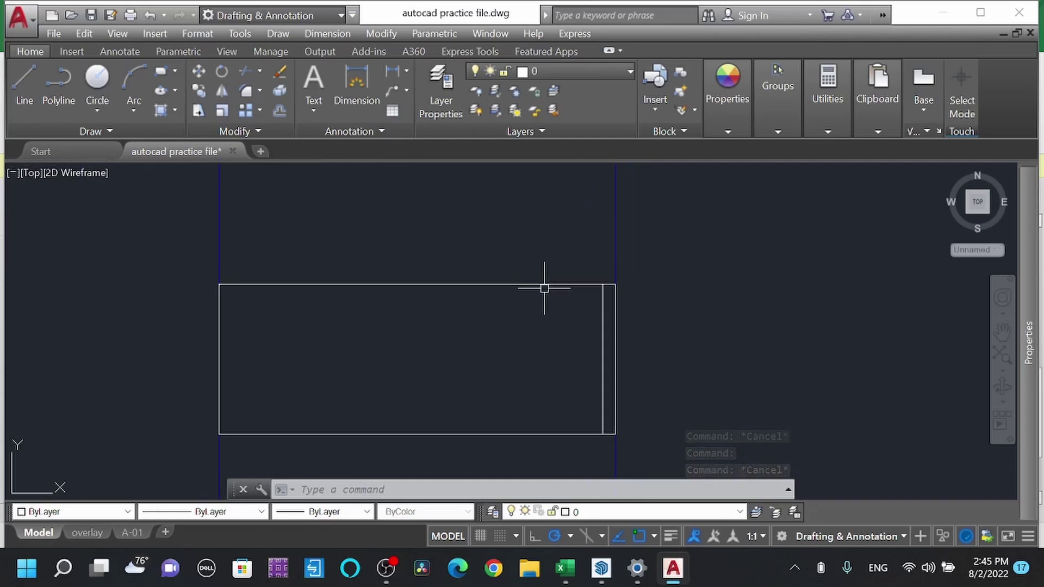
Step: Draw an open U-shaped polyline inside the section outline, 14" down, 9" across and 14" up
scroll(606, 298, "up", 2)
type("l")
key("Escape")
key("Escape")
type("pl")
key("Return")
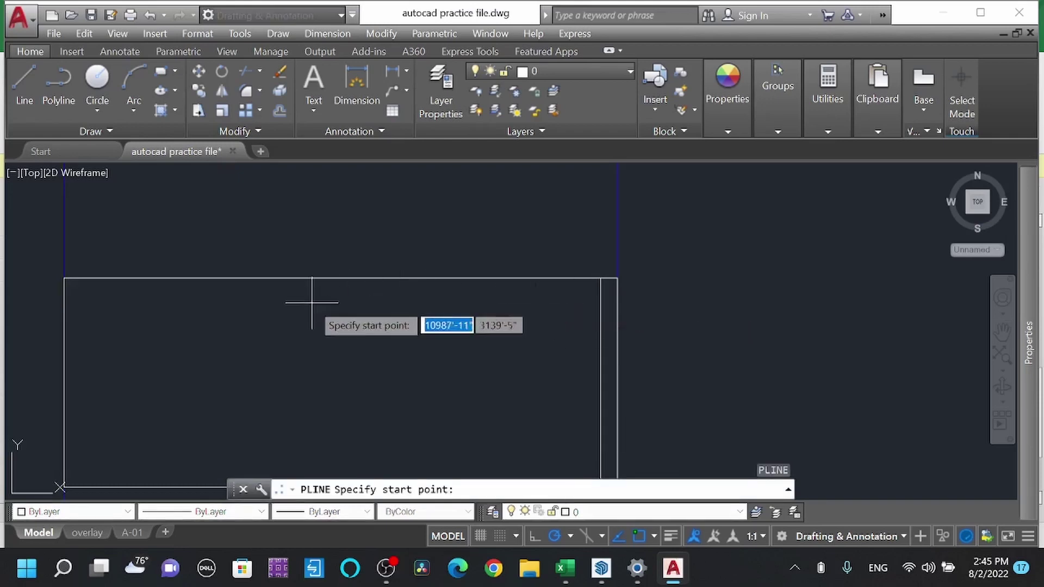
left_click(267, 323)
type("14")
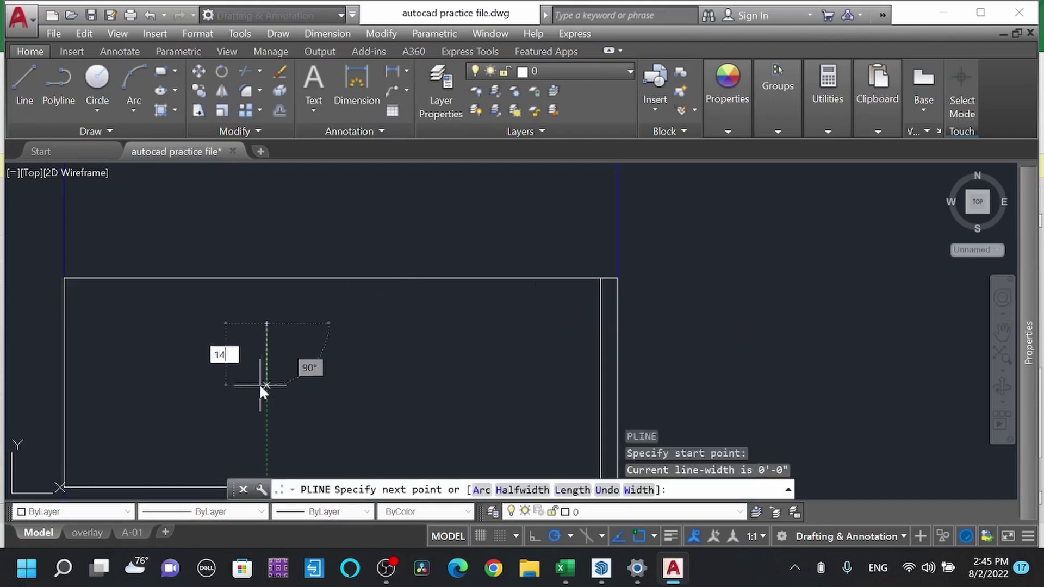
key("Return")
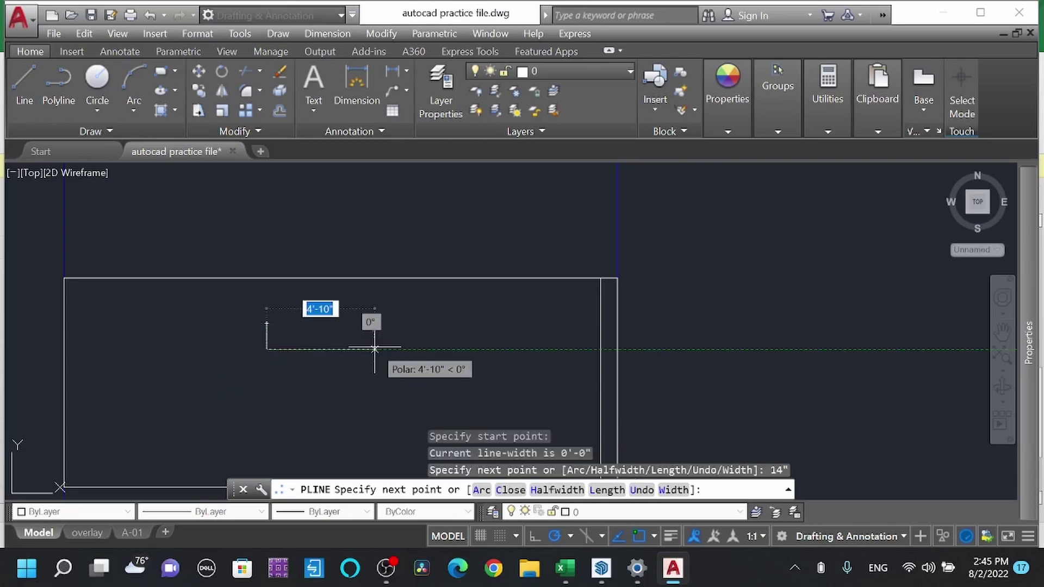
type("9")
key("Return")
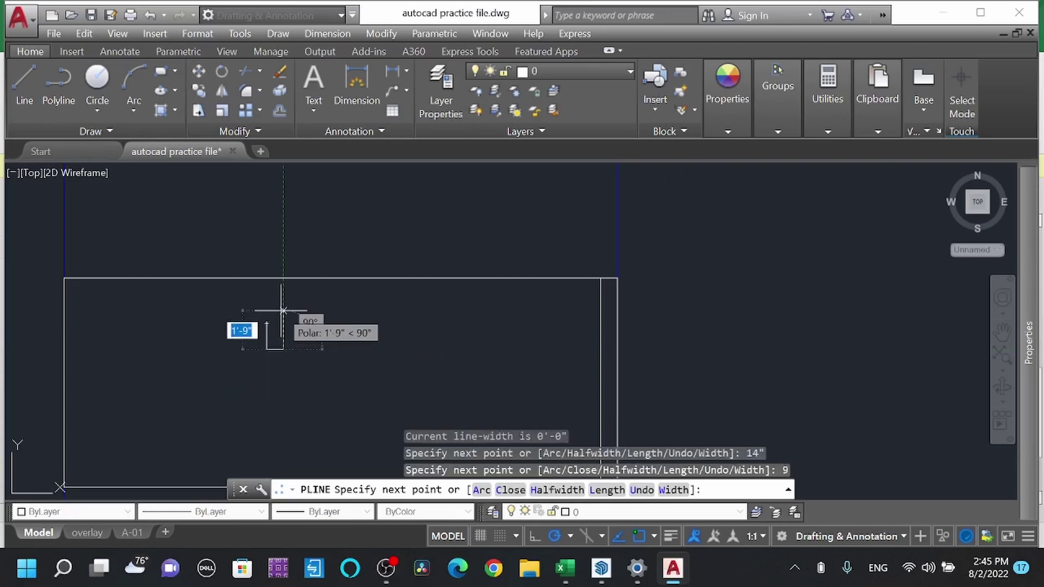
type("14")
key("Return")
key("Escape")
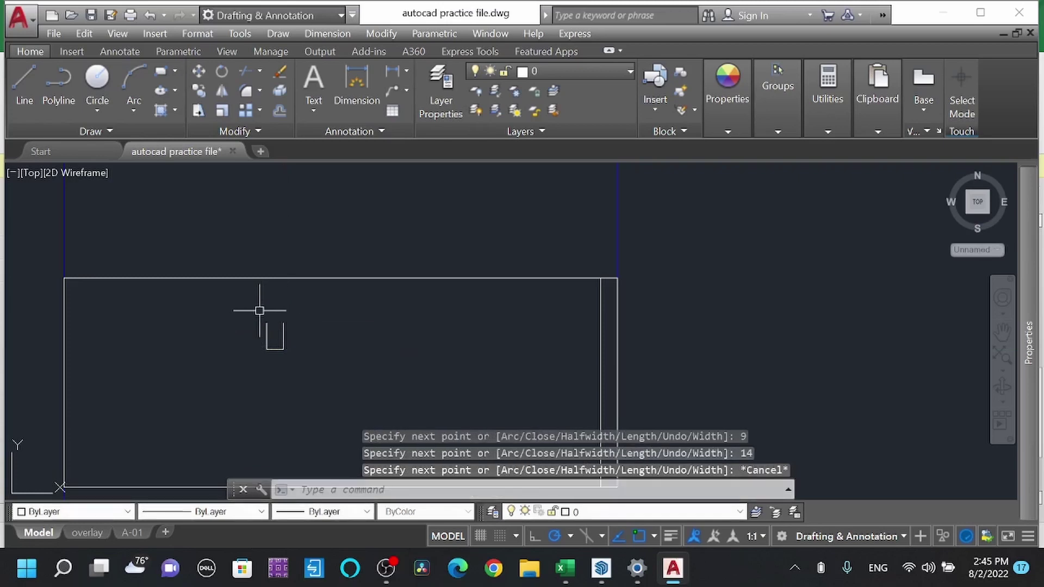
Step: Move the U-shaped beam profile into the section outline's upper corner on the side opposite the staircase wall
left_click(215, 309)
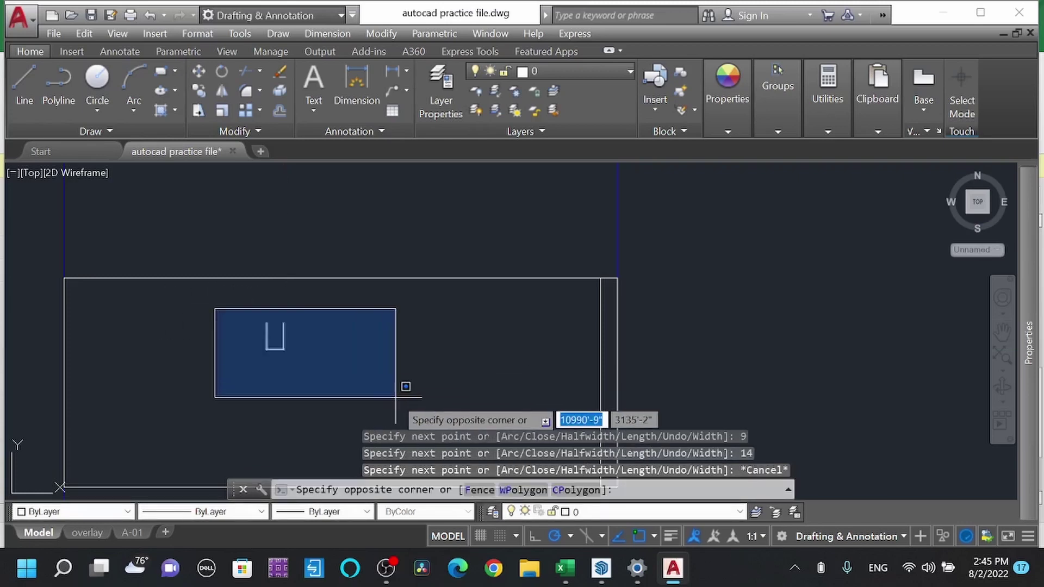
left_click(366, 373)
key("Return")
left_click(265, 321)
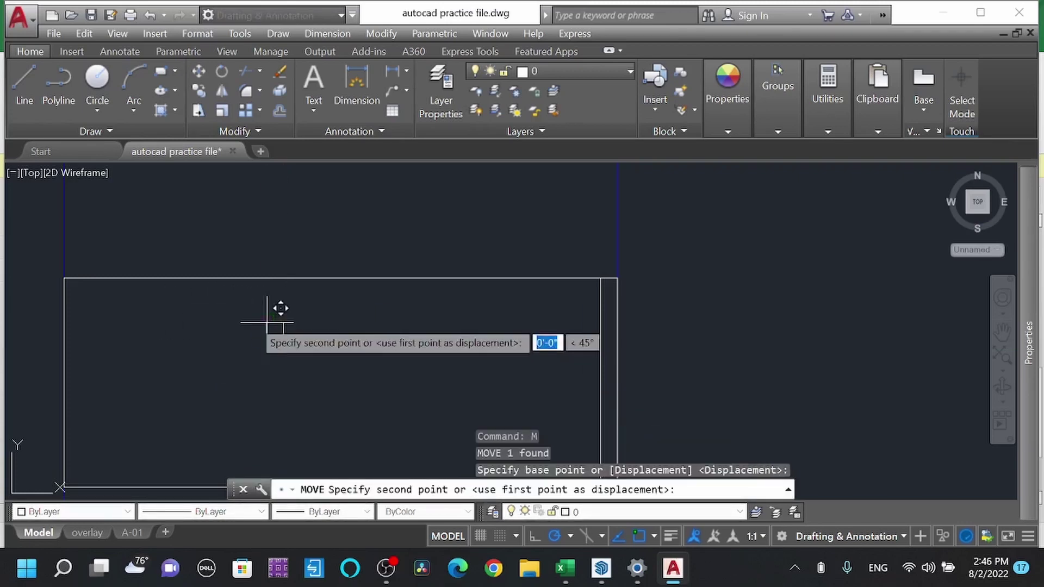
left_click(77, 263)
key("Escape")
left_click(54, 271)
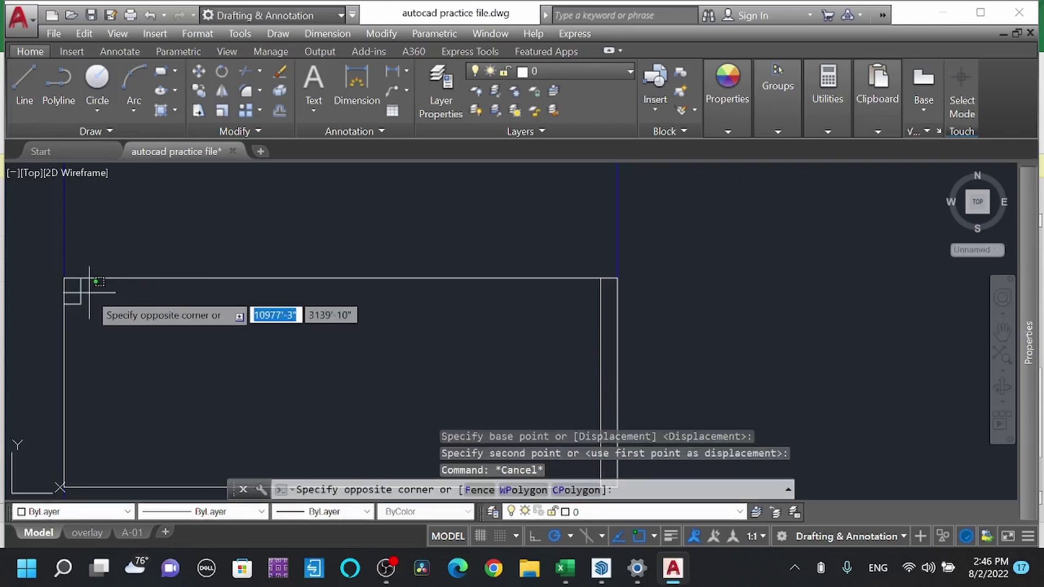
left_click(90, 310)
key("Return")
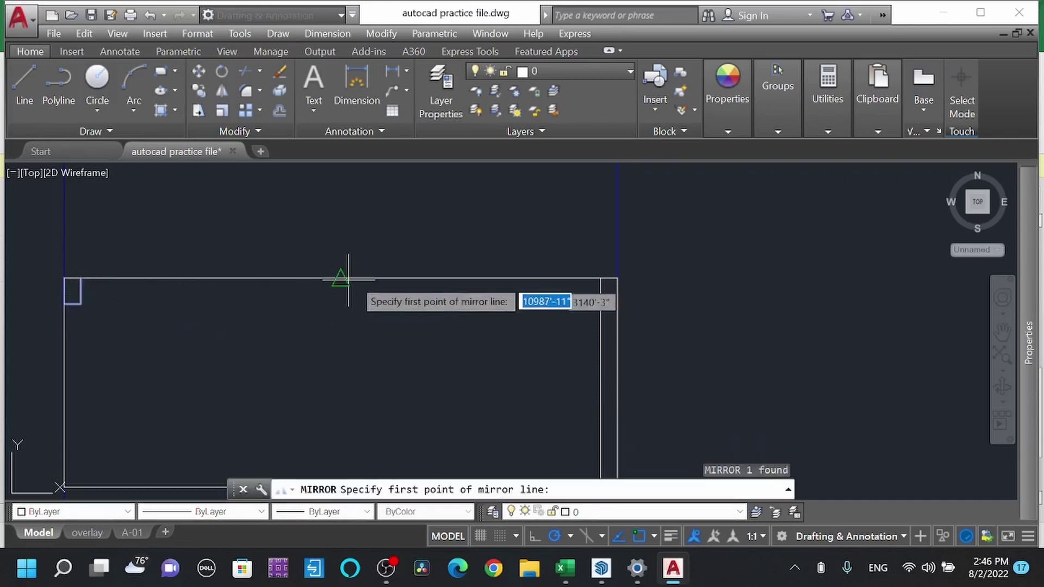
left_click(341, 278)
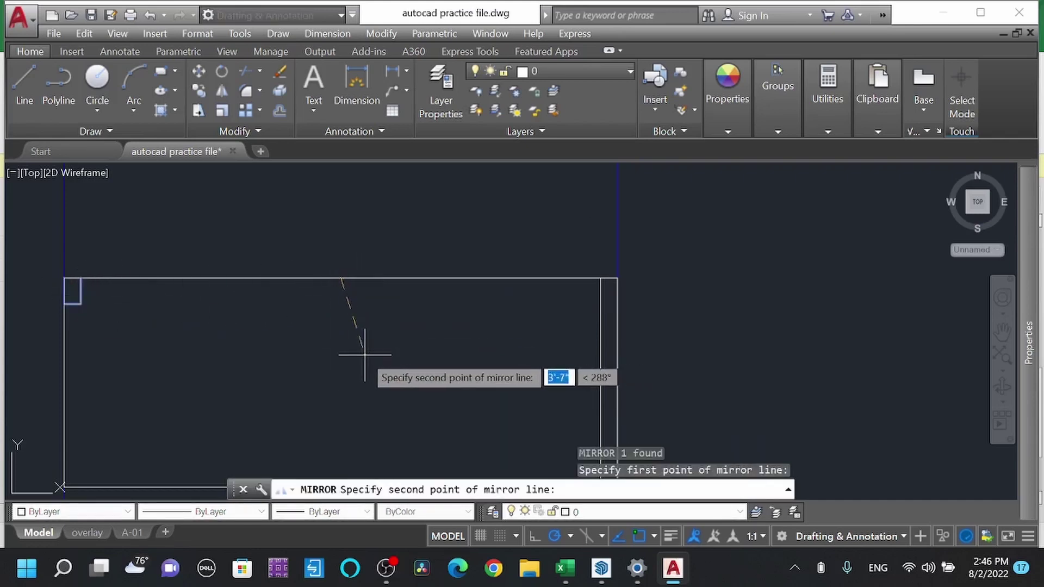
left_click(341, 350)
key("Escape")
Step: Mirror the beam profile about a vertical line through the midpoint of the section's top line, keeping the original
left_click(80, 294)
left_click(69, 291)
type("mi")
key("Return")
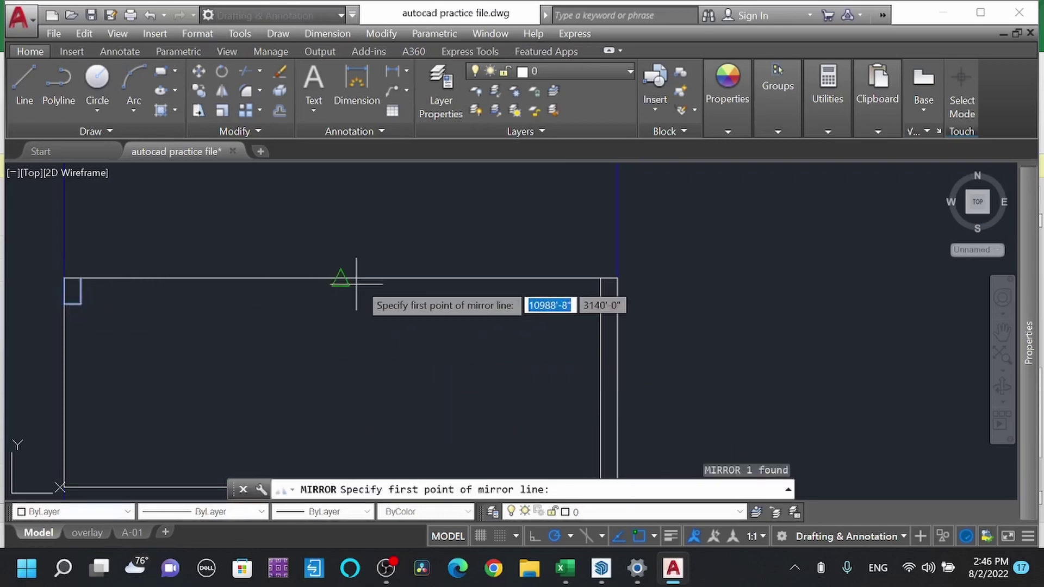
left_click(341, 278)
left_click(340, 346)
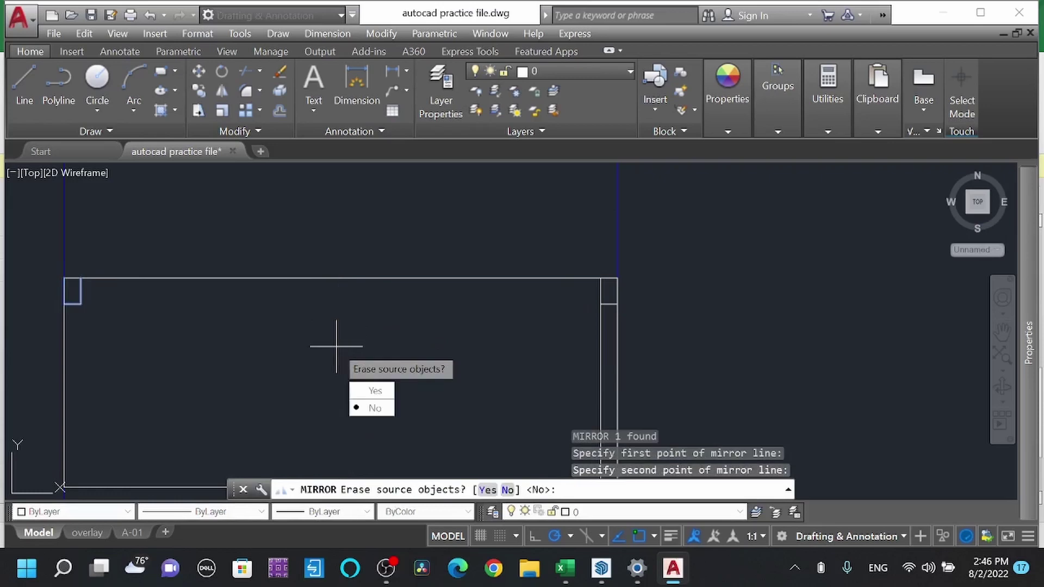
type("n")
key("Return")
scroll(598, 318, "up", 3)
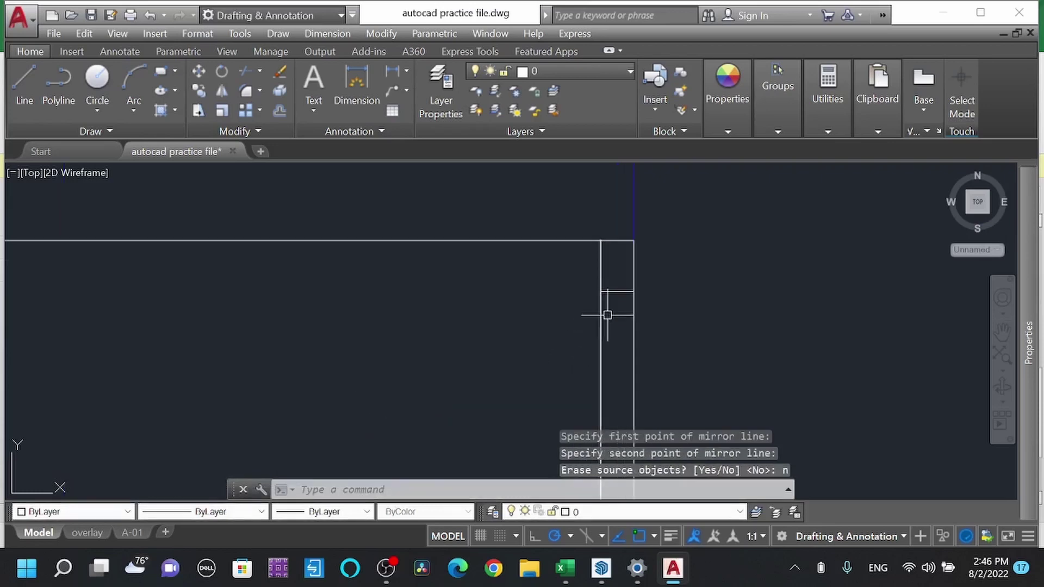
left_click(597, 315)
key("Escape")
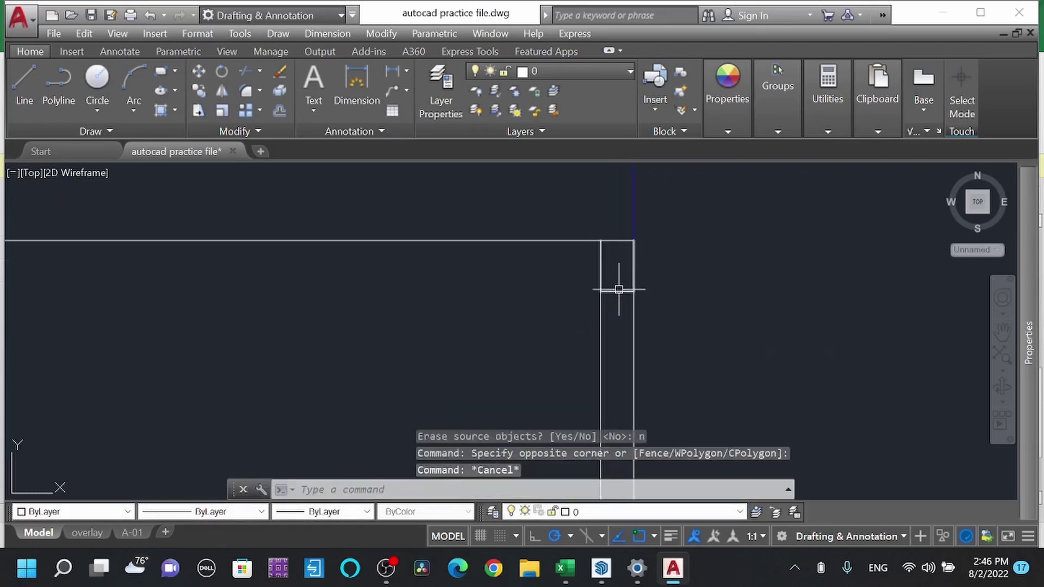
left_click(619, 292)
key("Escape")
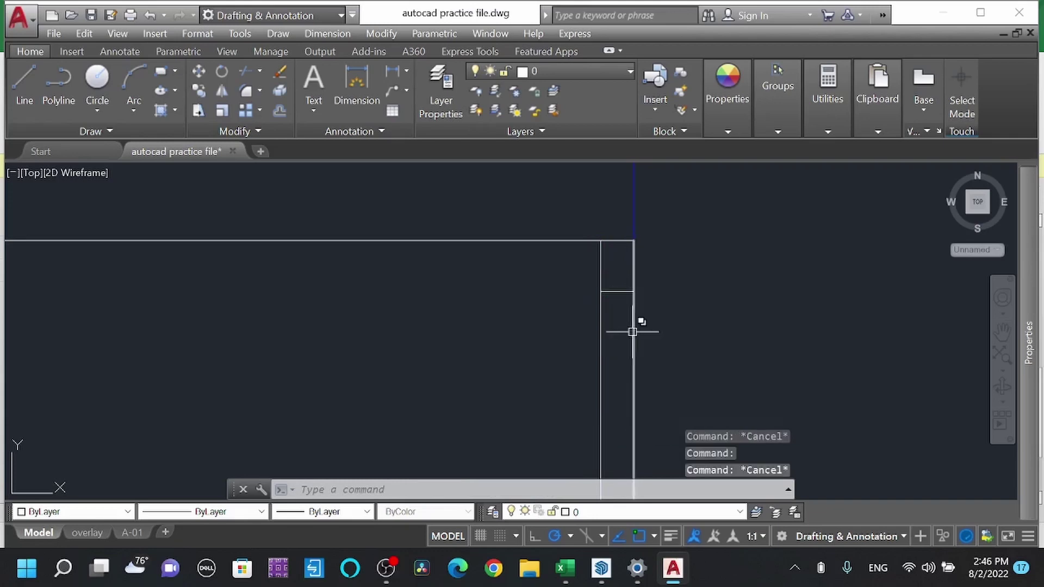
left_click(633, 332)
left_click(677, 379)
left_click(557, 325)
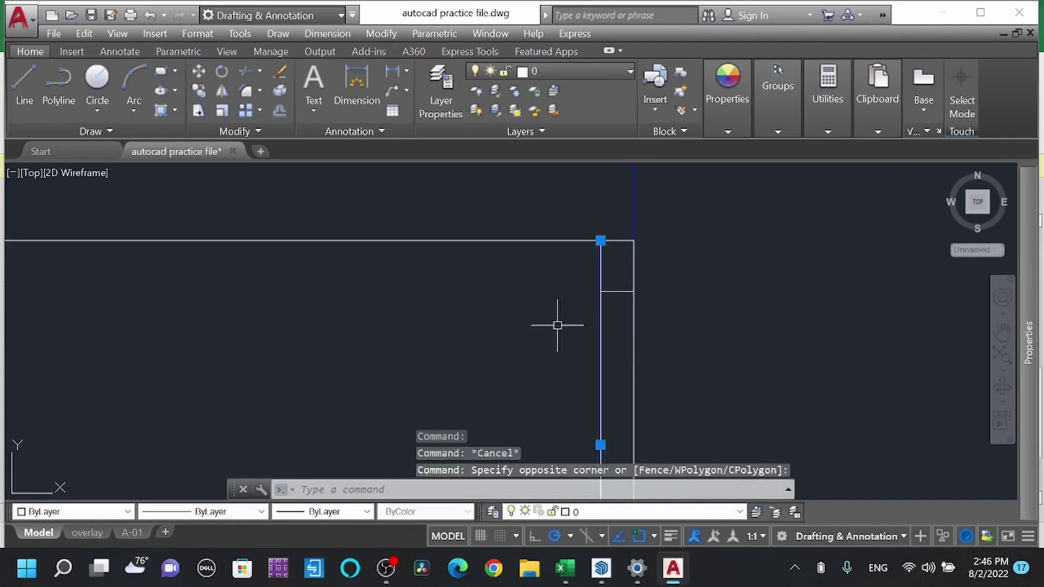
left_click(602, 240)
key("Escape")
Step: Shorten the inner line of the staircase-side wall from the section's top line down to the beam's underside
left_click(602, 337)
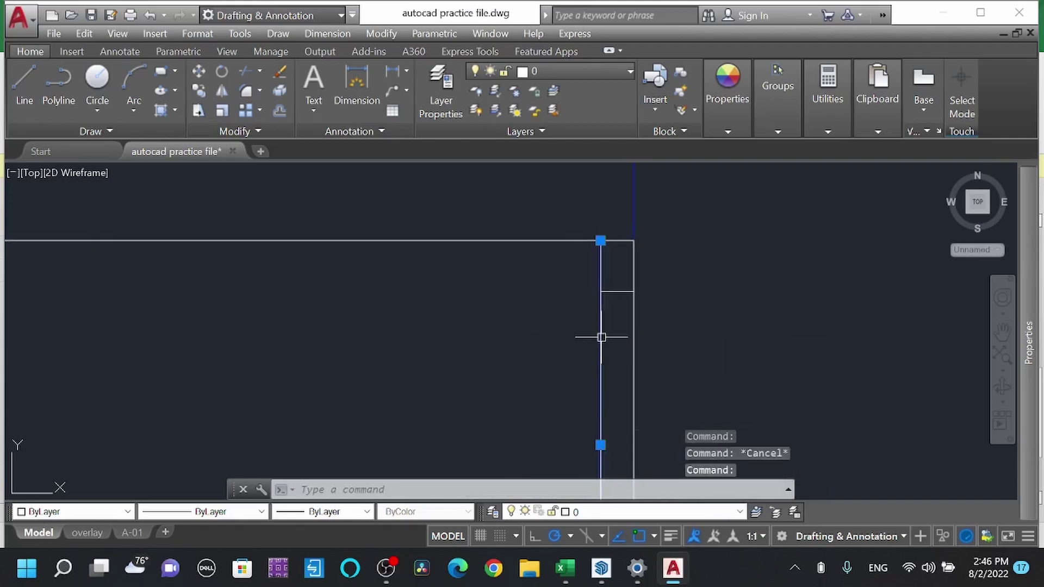
left_click(601, 240)
left_click(601, 291)
left_click(638, 315)
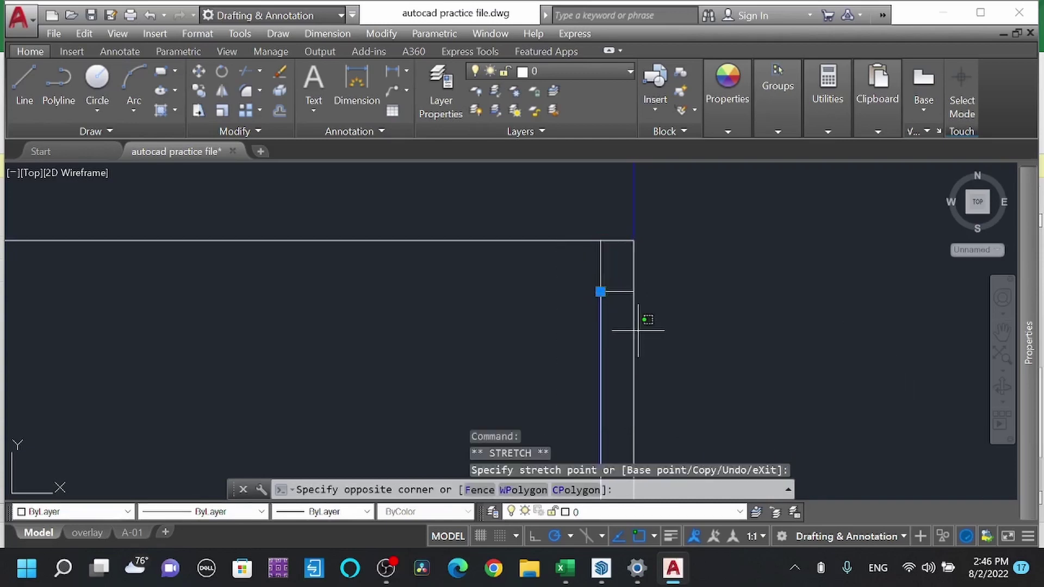
left_click(630, 319)
key("Escape")
Step: Shorten the outer line of the staircase-side wall down to the beam's underside
left_click(635, 330)
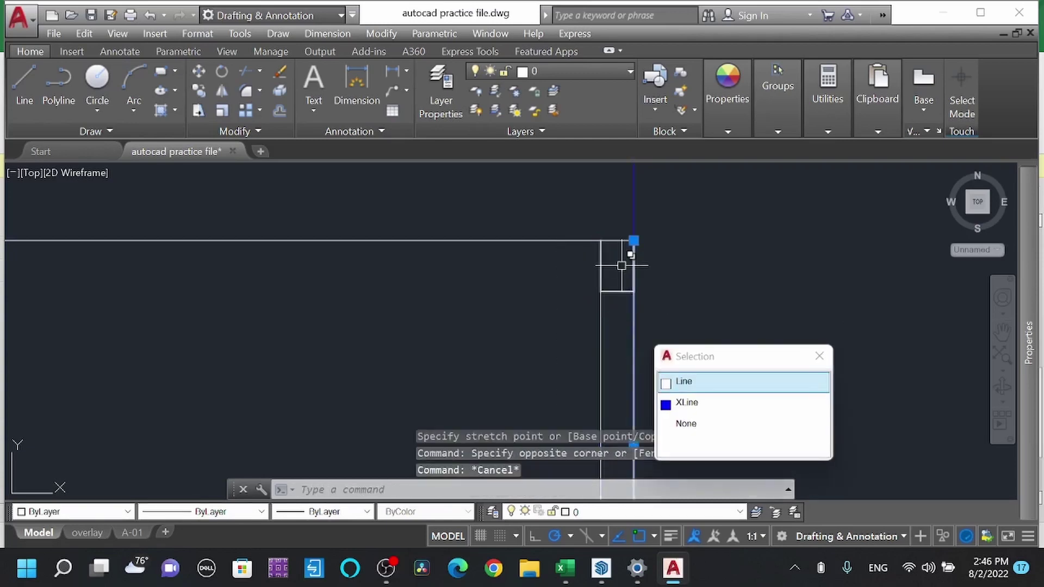
left_click(634, 240)
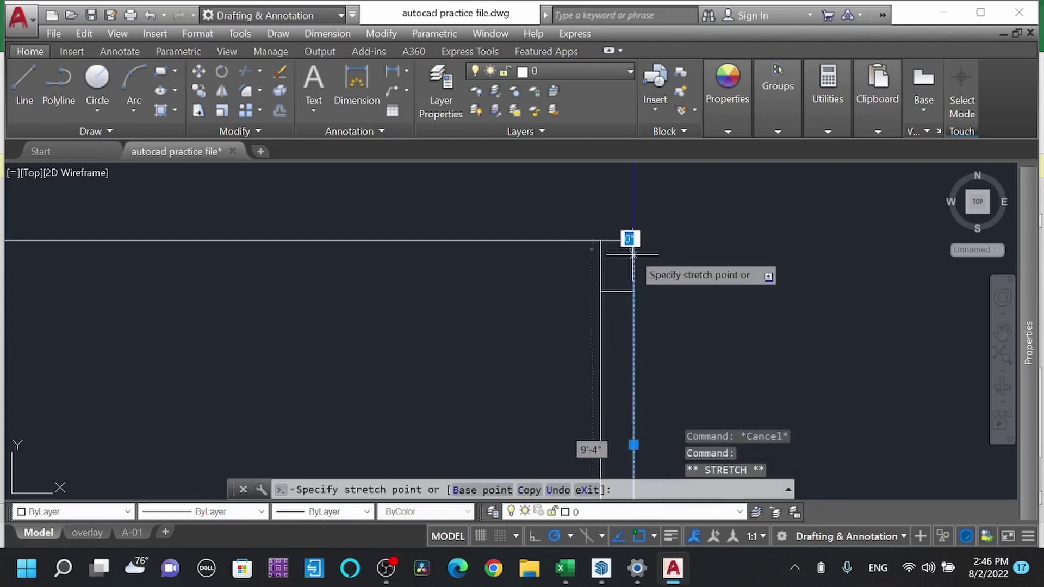
left_click(634, 291)
scroll(659, 287, "down", 2)
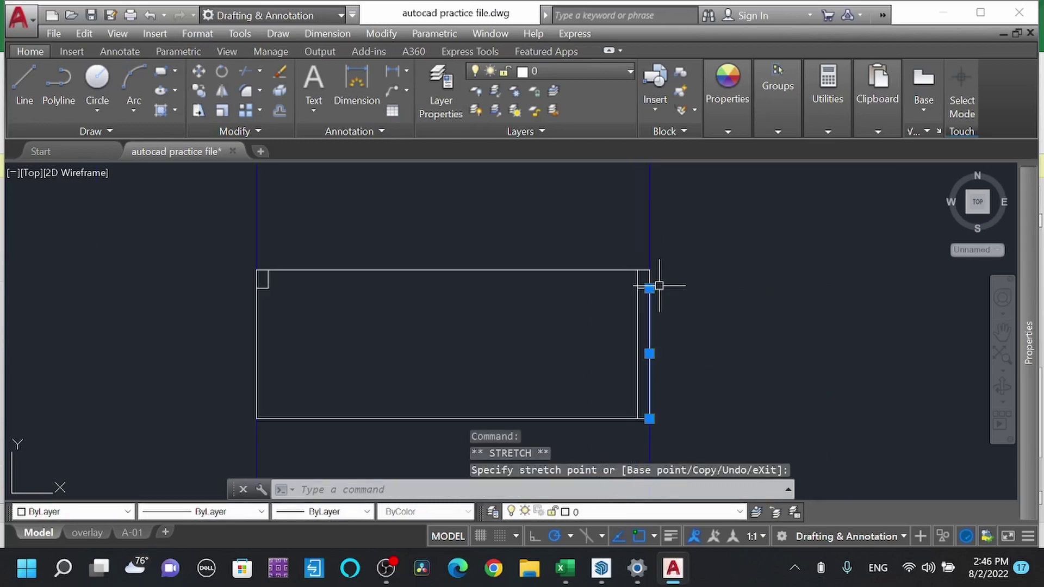
key("Escape")
scroll(631, 282, "up", 3)
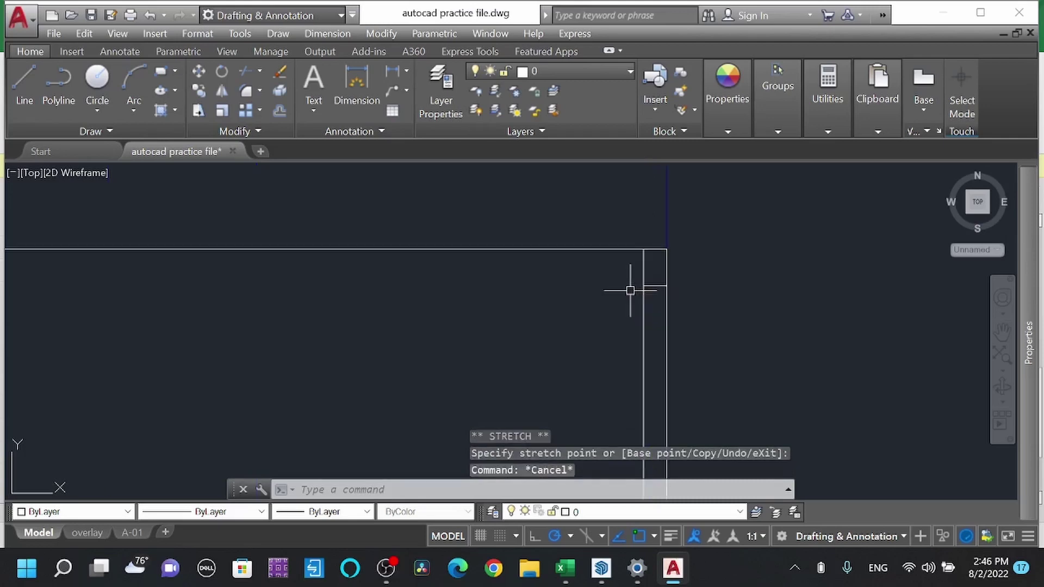
scroll(665, 262, "down", 3)
scroll(489, 295, "up", 4)
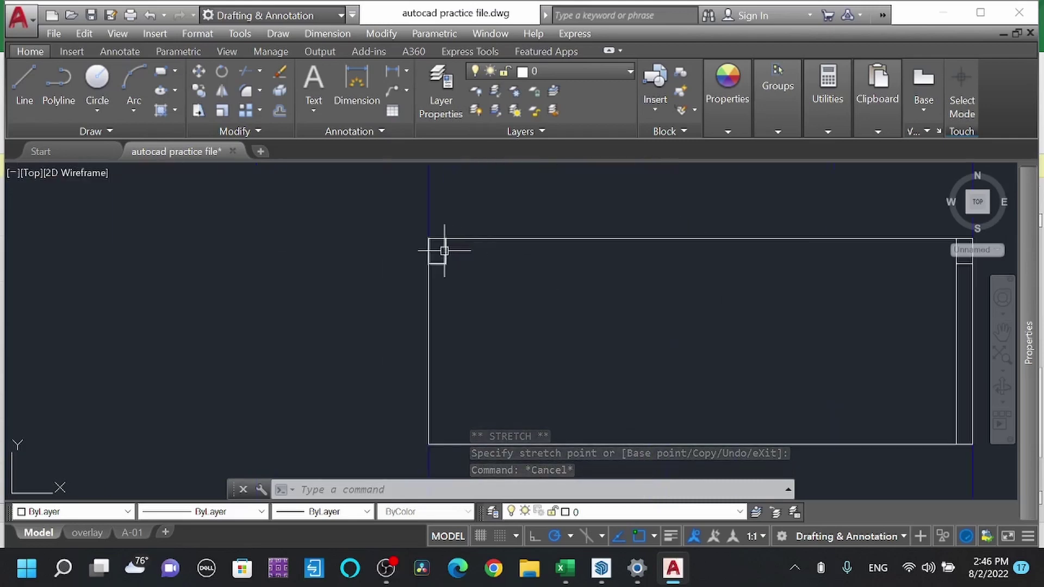
scroll(720, 312, "down", 3)
scroll(783, 305, "up", 1)
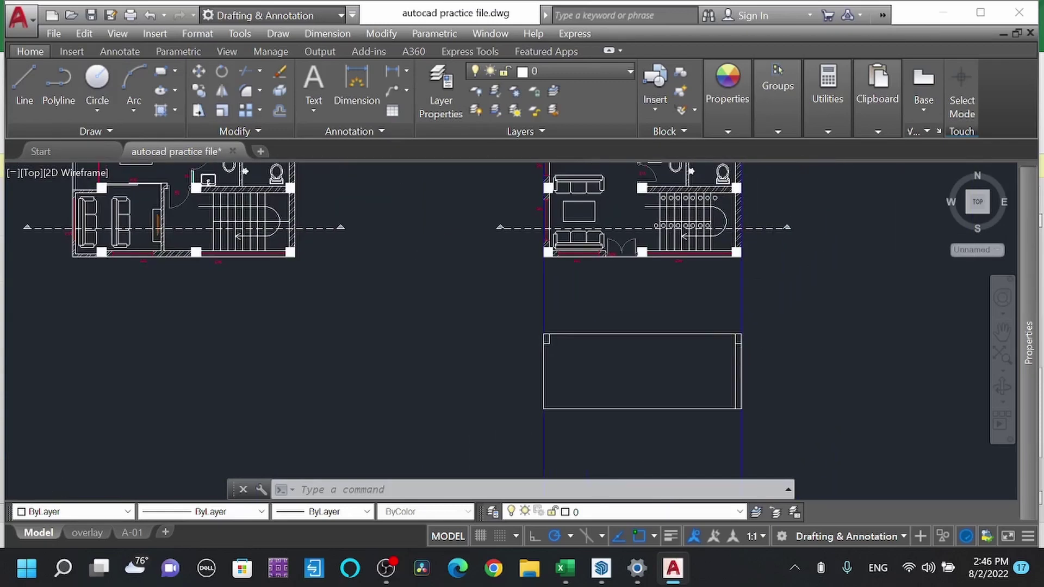
scroll(647, 242, "down", 6)
scroll(618, 315, "up", 6)
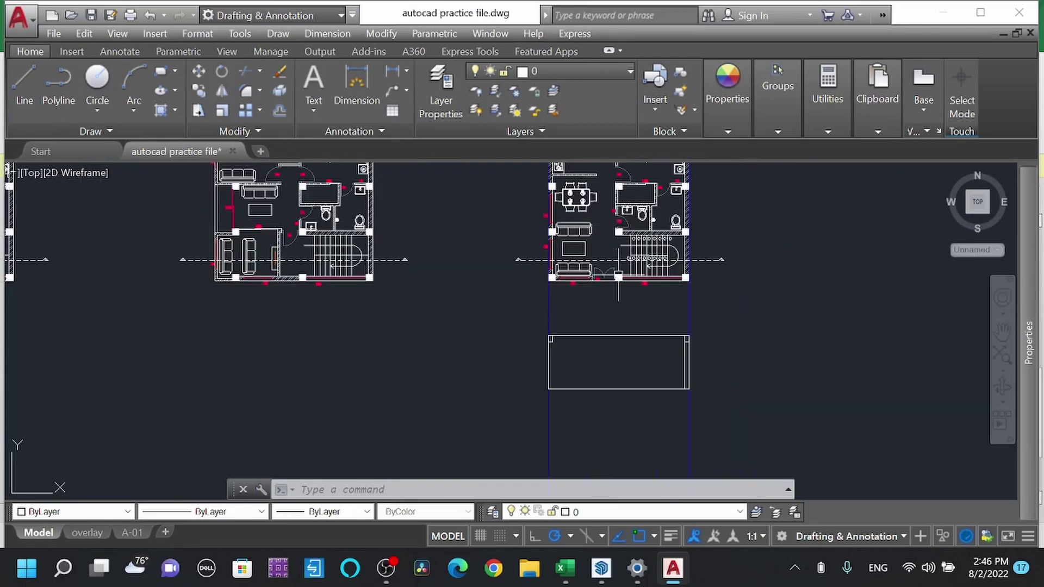
Step: Copy the blue construction line from the staircase-side corner column to the door-side face of the middle column W3 adjoins
left_click(751, 303)
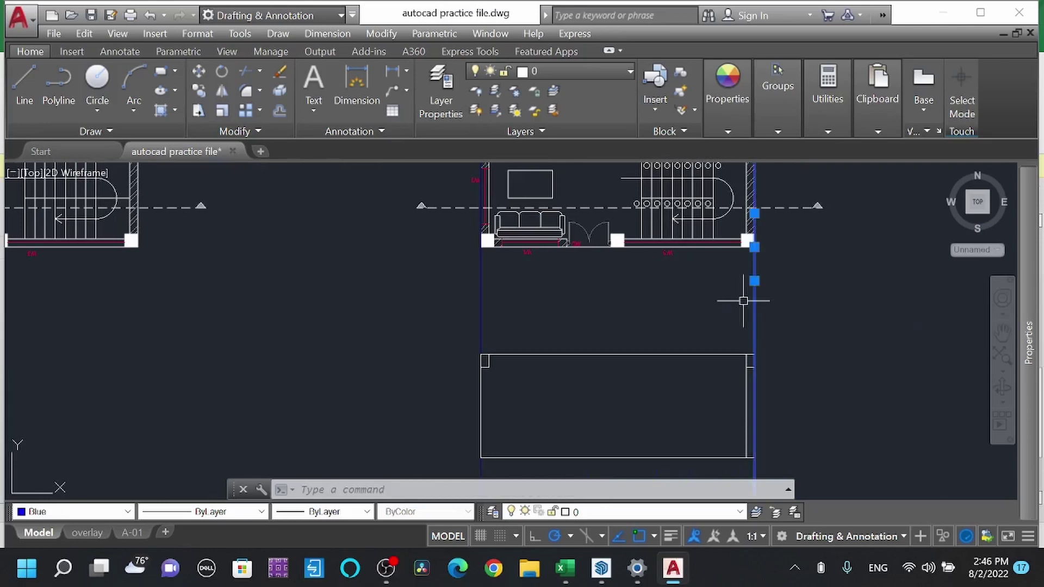
left_click(745, 298)
type("co")
key("Return")
scroll(777, 259, "up", 1)
scroll(777, 259, "up", 2)
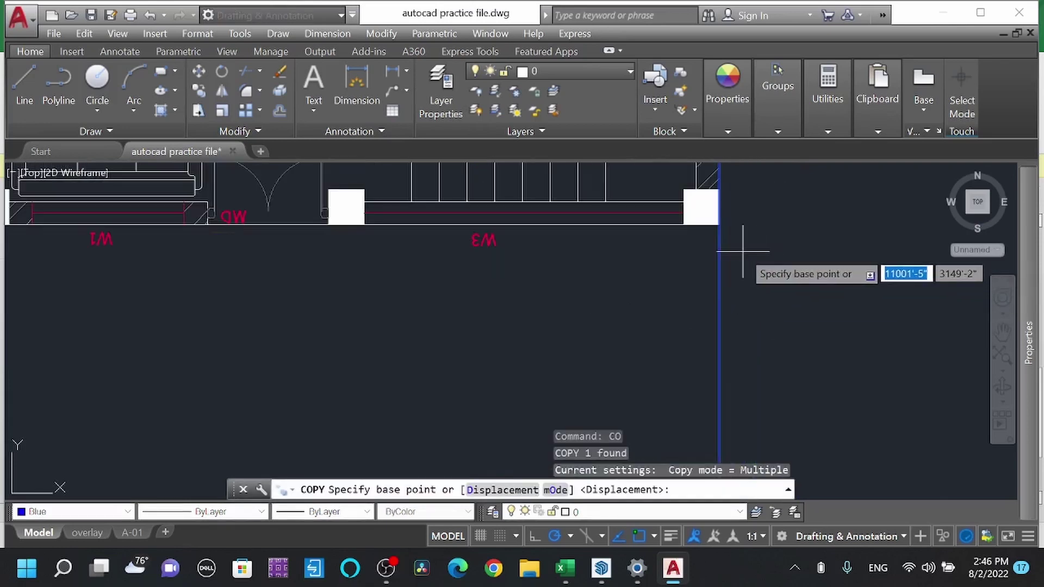
left_click(717, 223)
scroll(825, 289, "down", 1)
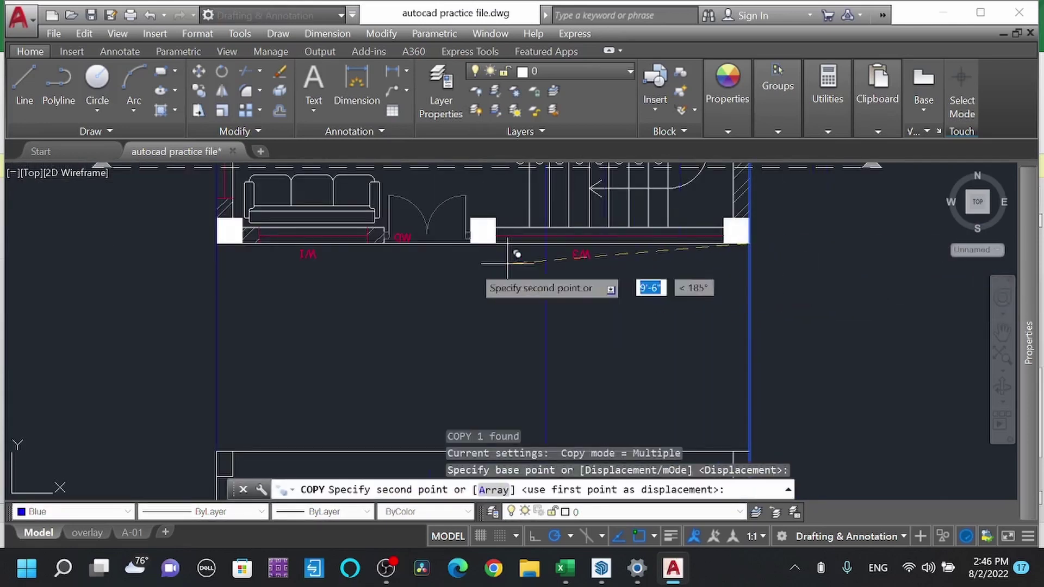
left_click(478, 234)
scroll(478, 233, "down", 5)
scroll(477, 261, "up", 4)
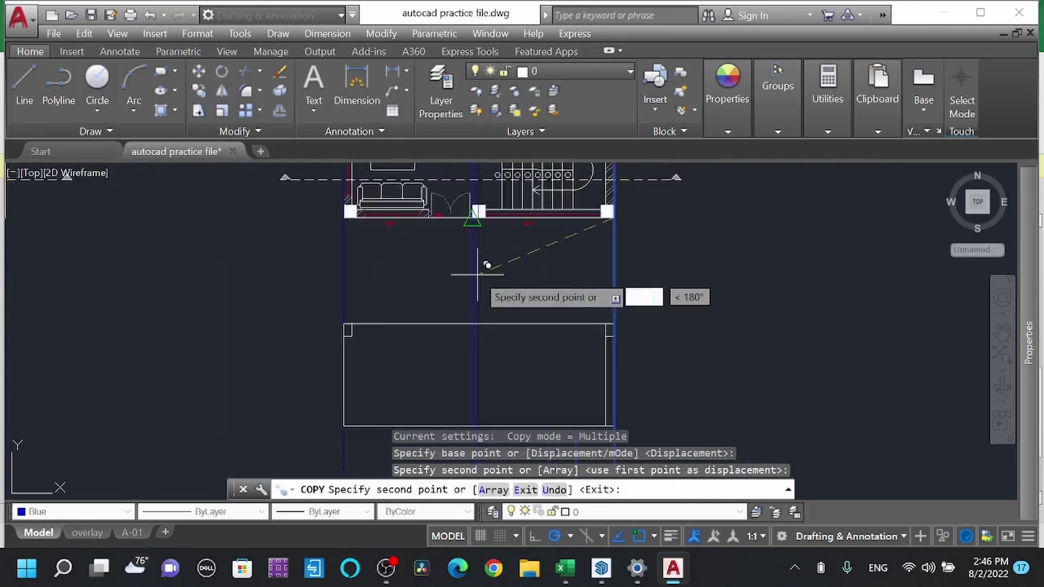
key("Escape")
Step: Offset the middle column's construction line 9" toward the staircase side
key("Return")
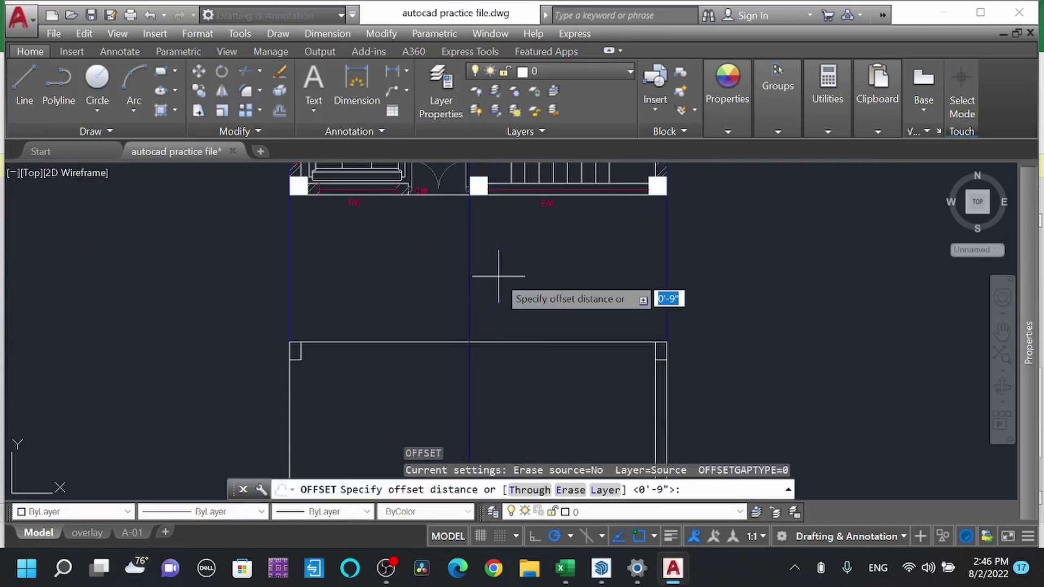
type("9")
key("Return")
left_click(469, 305)
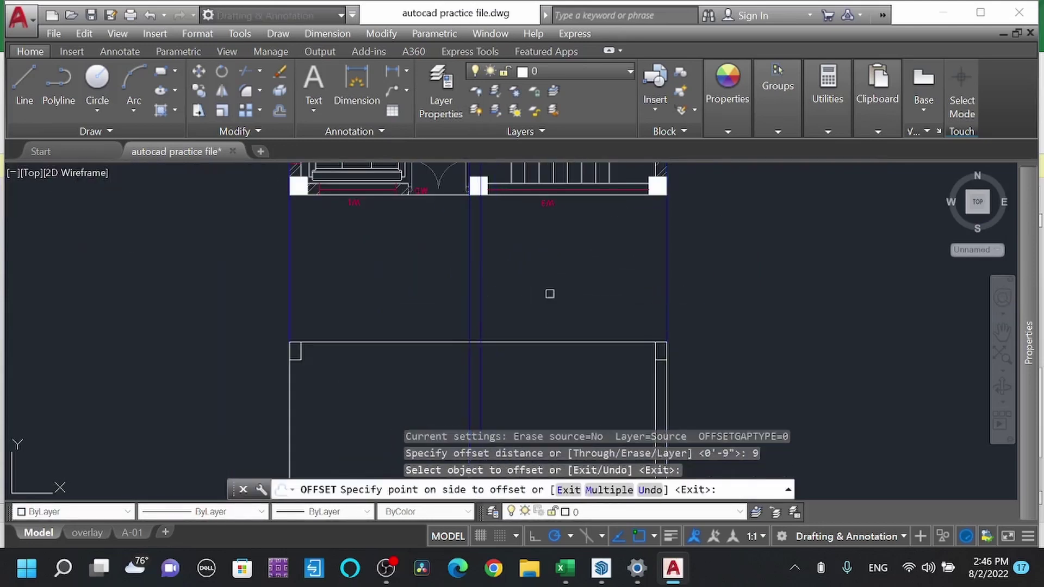
left_click(548, 292)
key("Escape")
Step: Copy the corner beam profile along the section's top line to fit between the two middle construction lines
scroll(207, 397, "up", 3)
left_click(420, 356)
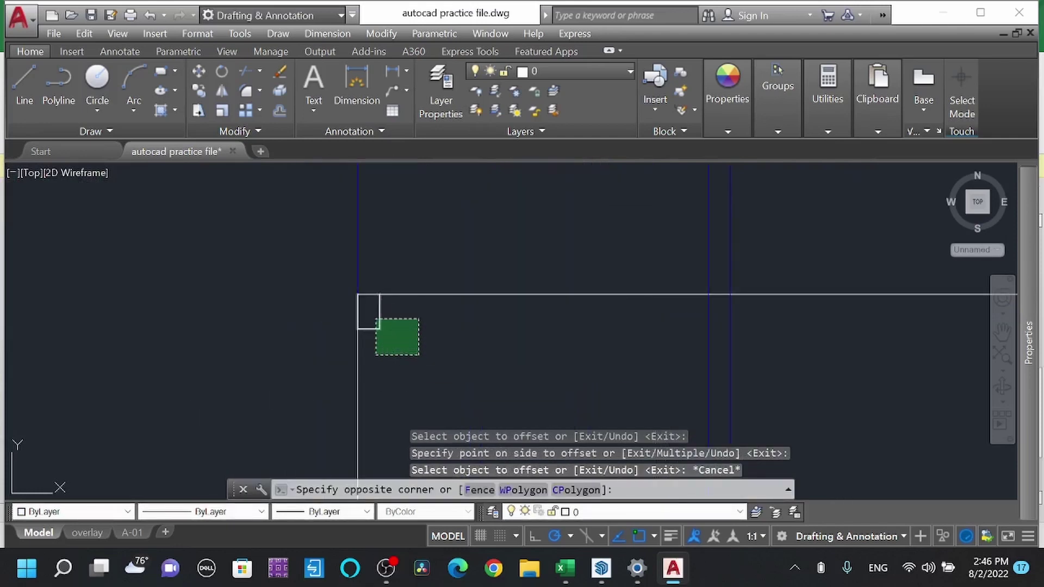
left_click(376, 319)
type("co")
key("Return")
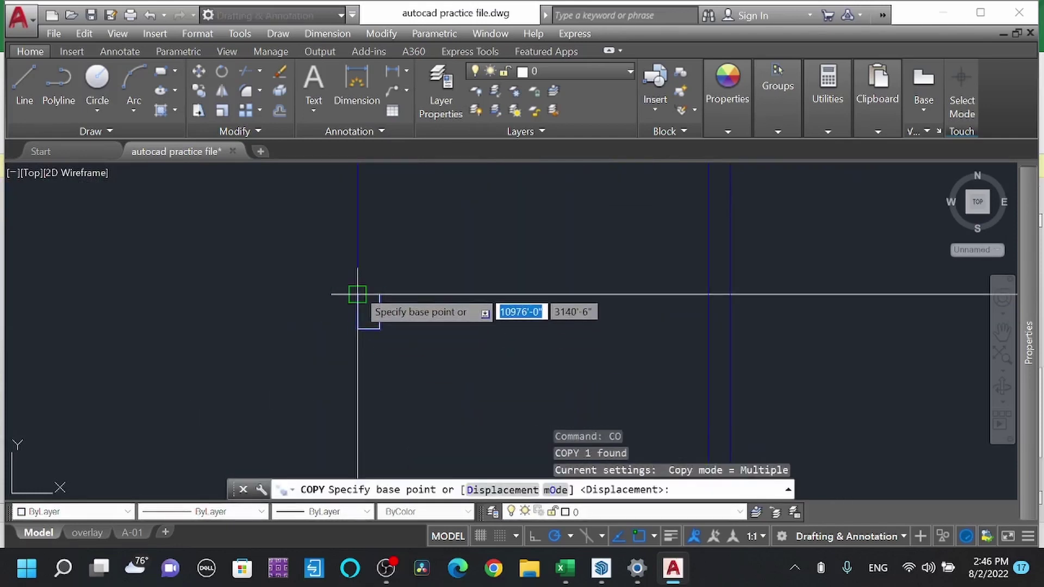
left_click(357, 294)
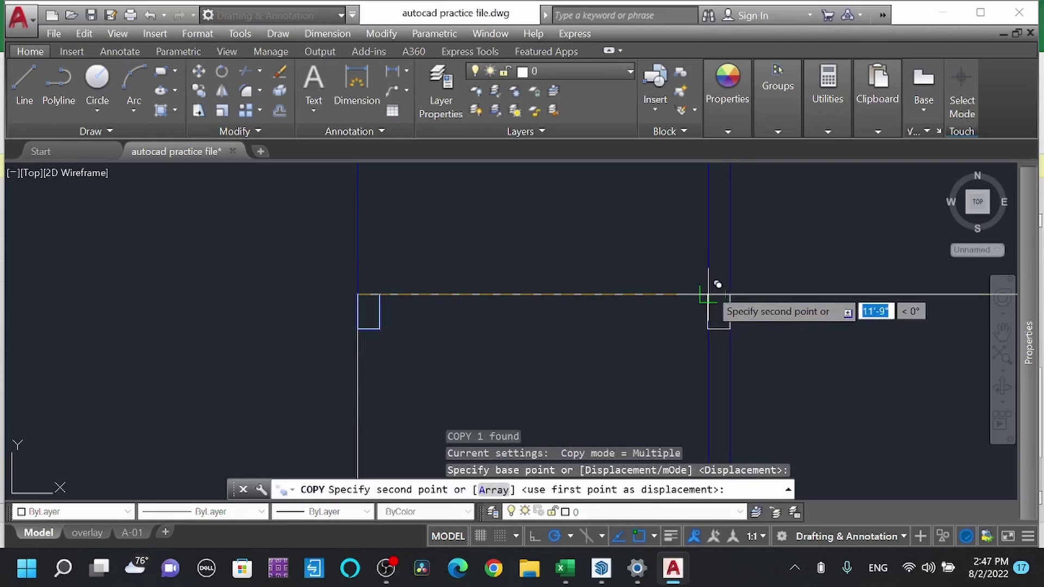
left_click(708, 294)
key("Escape")
Step: Delete the two construction lines running through the middle beam profile
left_click(767, 367)
left_click(687, 374)
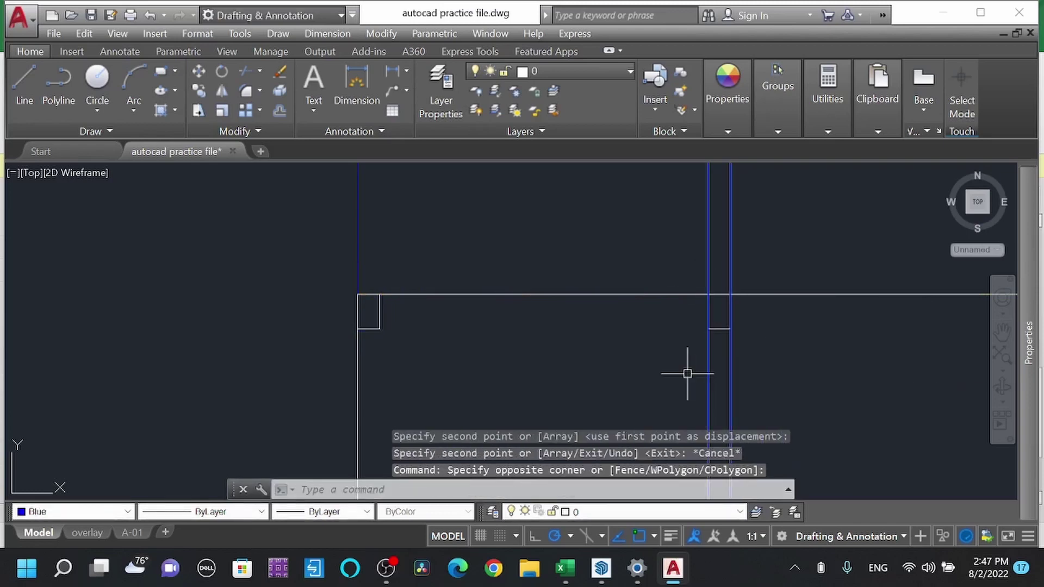
key("Delete")
scroll(608, 274, "down", 4)
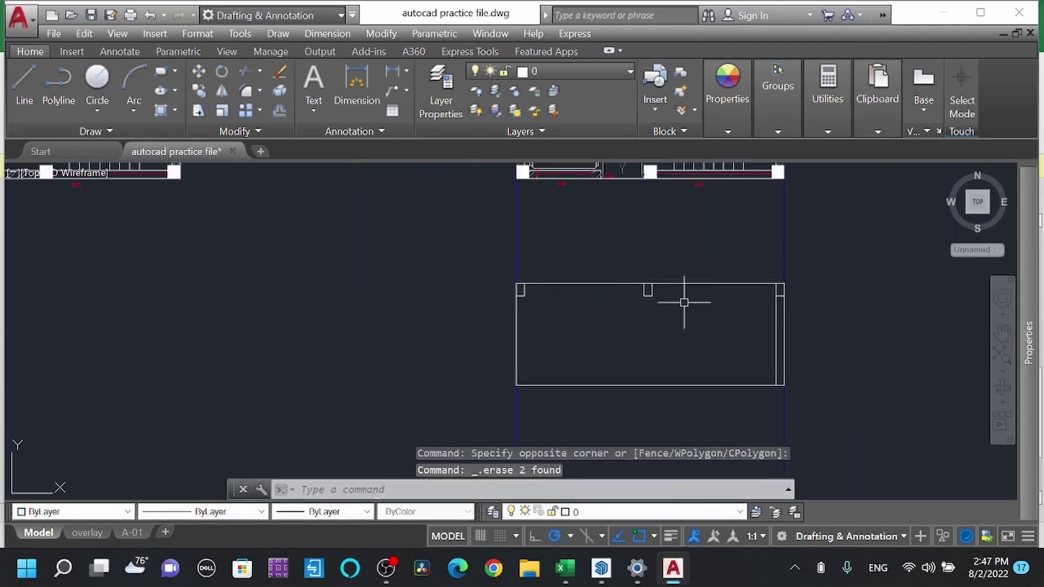
Step: Offset the section's top line 5" downward to form the slab's underside
scroll(678, 293, "up", 2)
type("o")
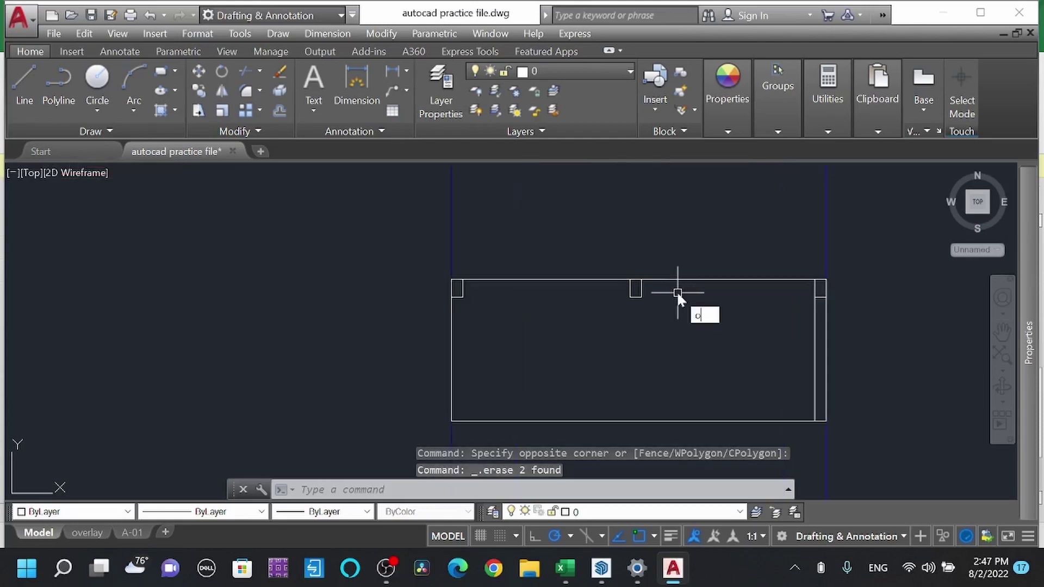
key("Return")
type("5")
key("Return")
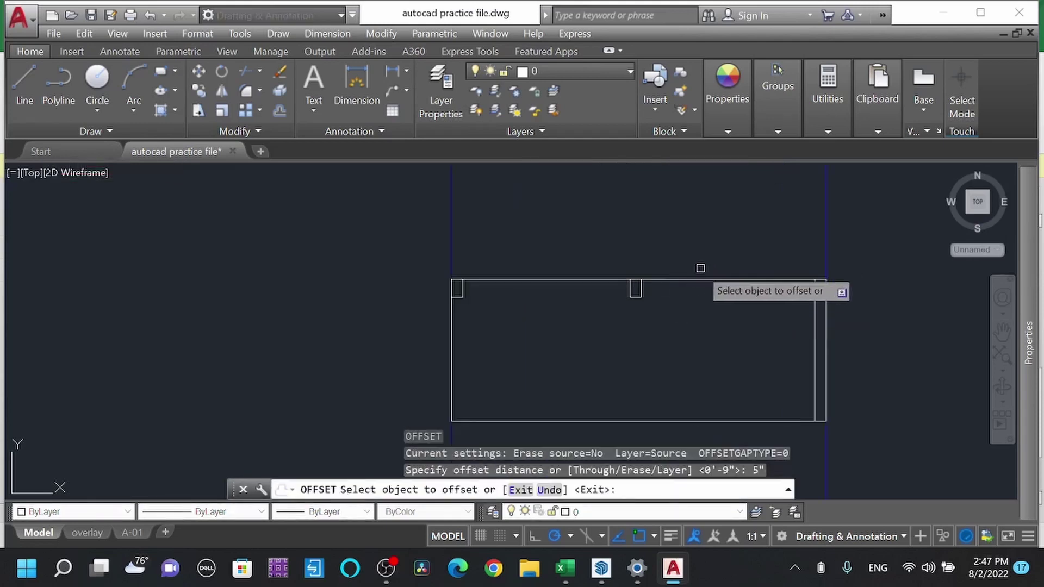
left_click(674, 281)
left_click(673, 308)
key("Escape")
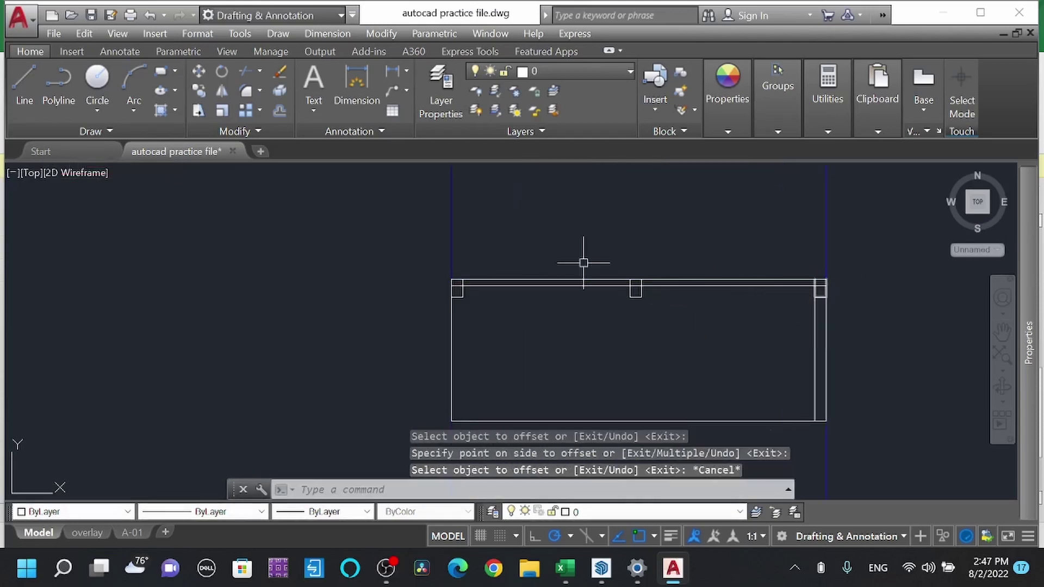
Step: Trim the overlapping slab and beam lines at the three beams along the top of the section outline
left_click(405, 243)
left_click(850, 336)
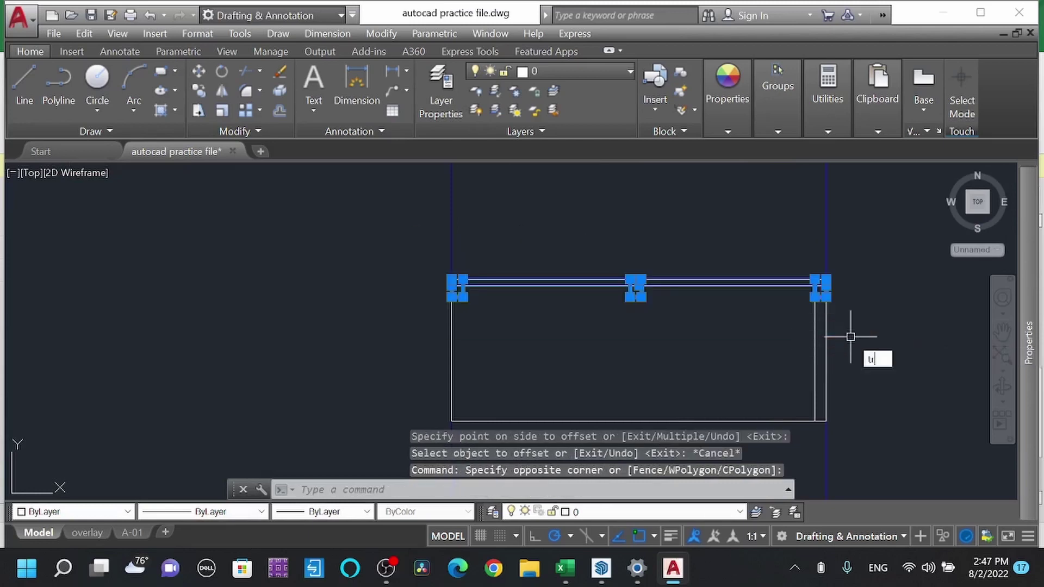
key("Return")
scroll(832, 292, "up", 5)
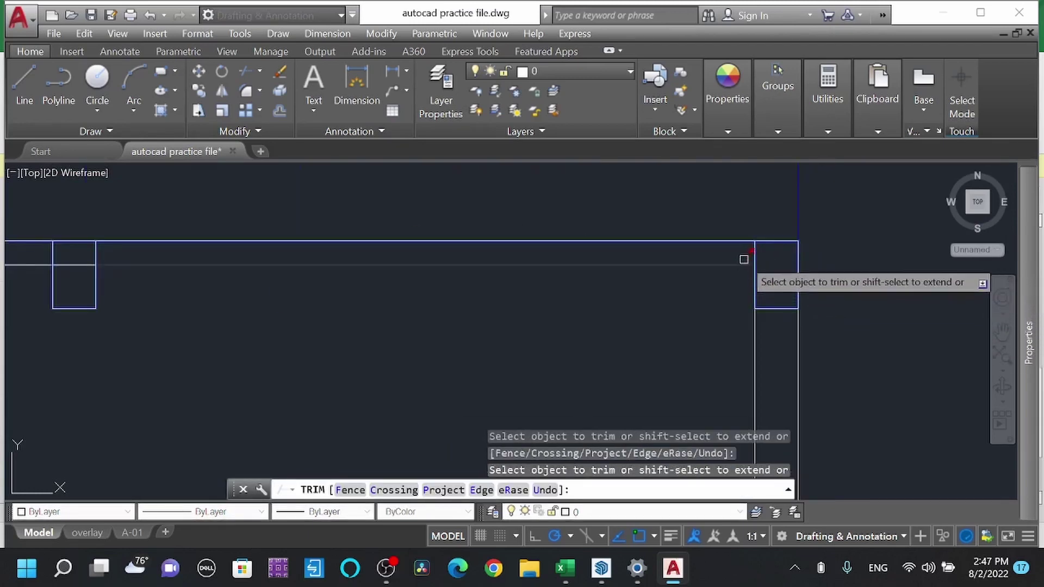
scroll(783, 288, "down", 5)
scroll(548, 274, "up", 5)
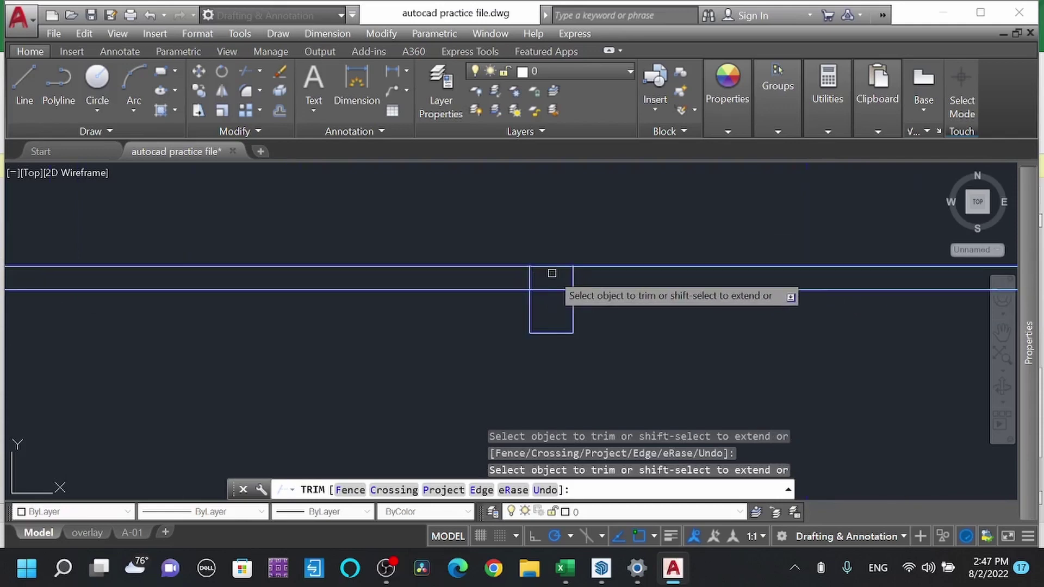
left_click_drag(549, 274, 534, 275)
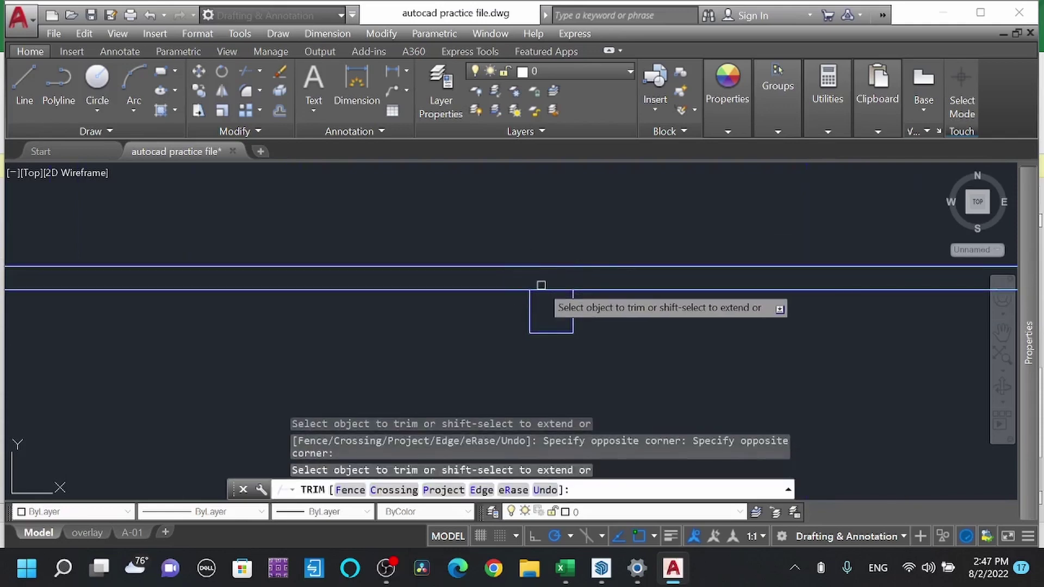
left_click(551, 290)
scroll(571, 291, "down", 3)
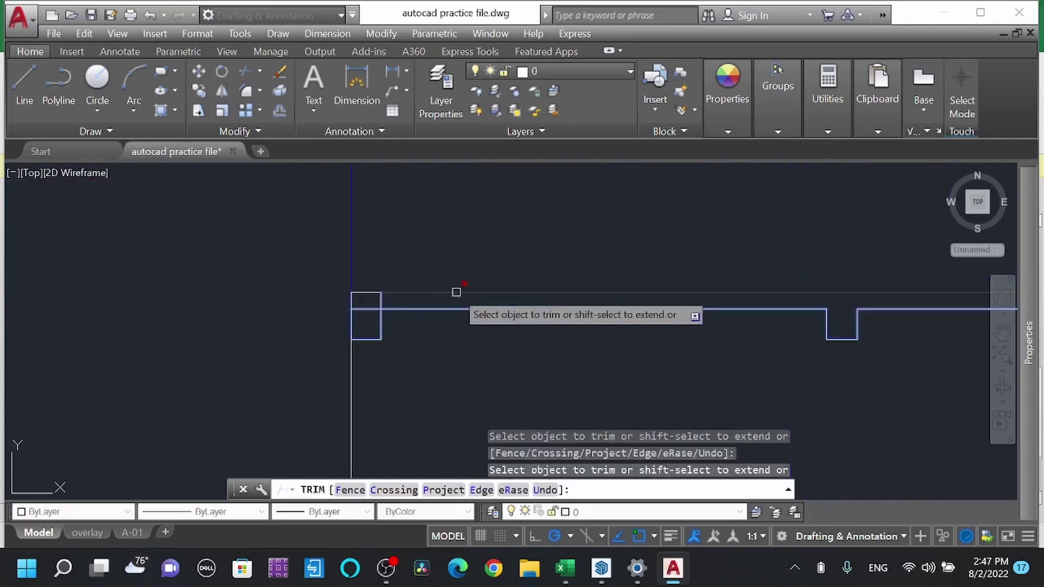
scroll(317, 305, "up", 3)
scroll(337, 320, "down", 7)
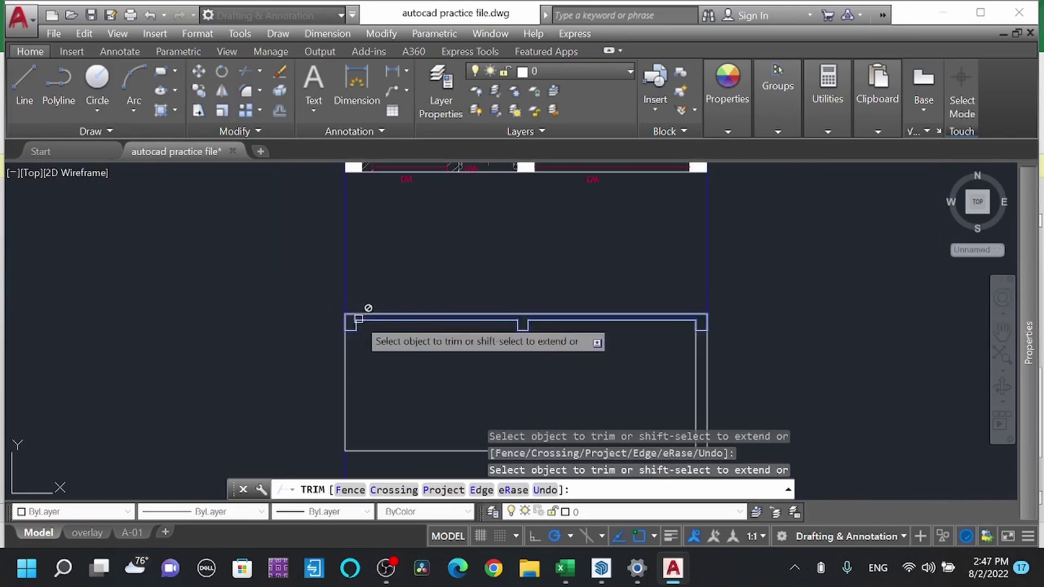
key("Escape")
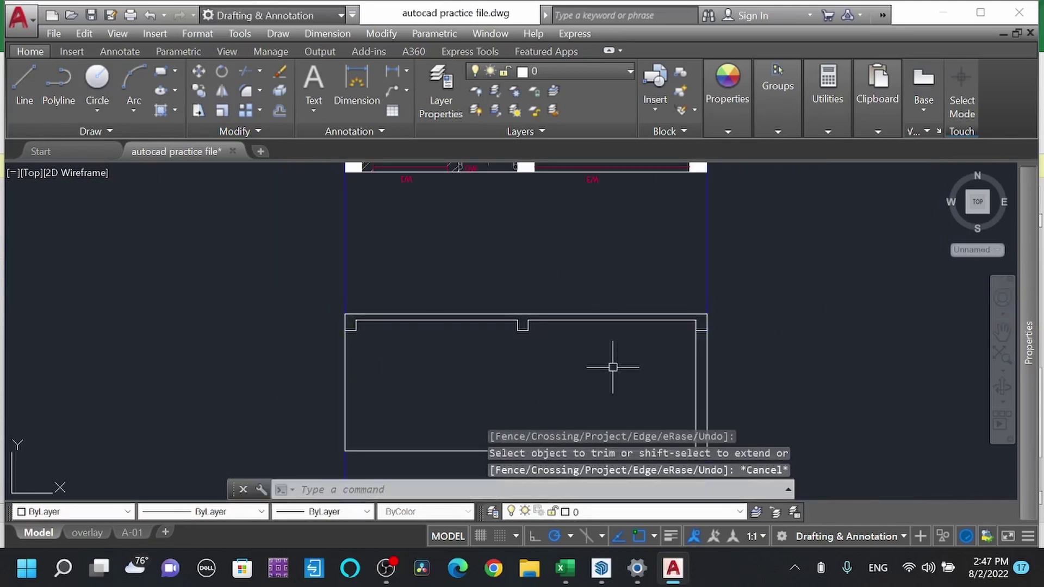
Step: Copy the blue vertical guide line from the plan's outer wall corner to the first and last tread lines of the staircase
scroll(518, 381, "down", 4)
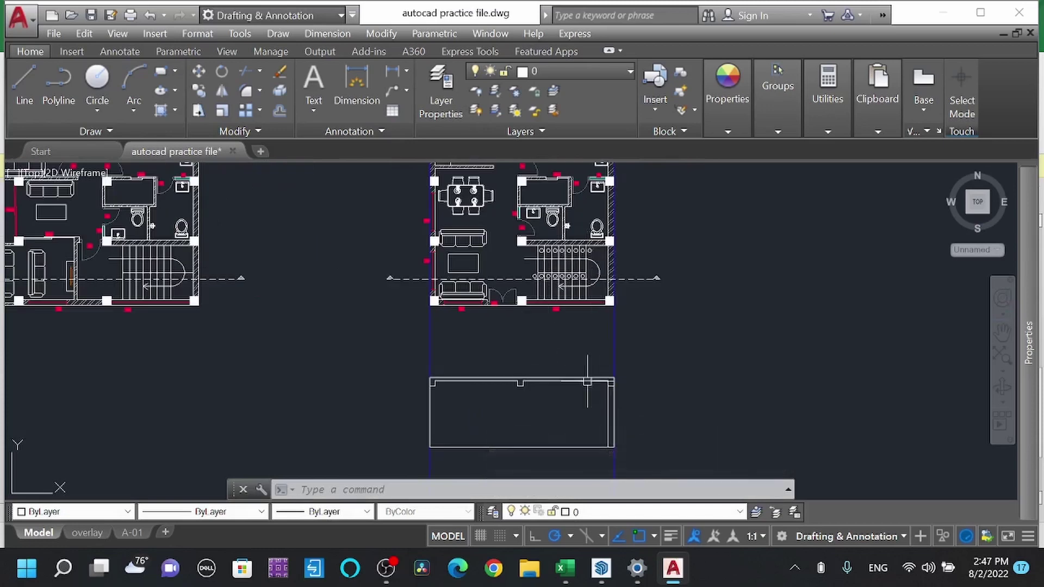
scroll(595, 389, "up", 2)
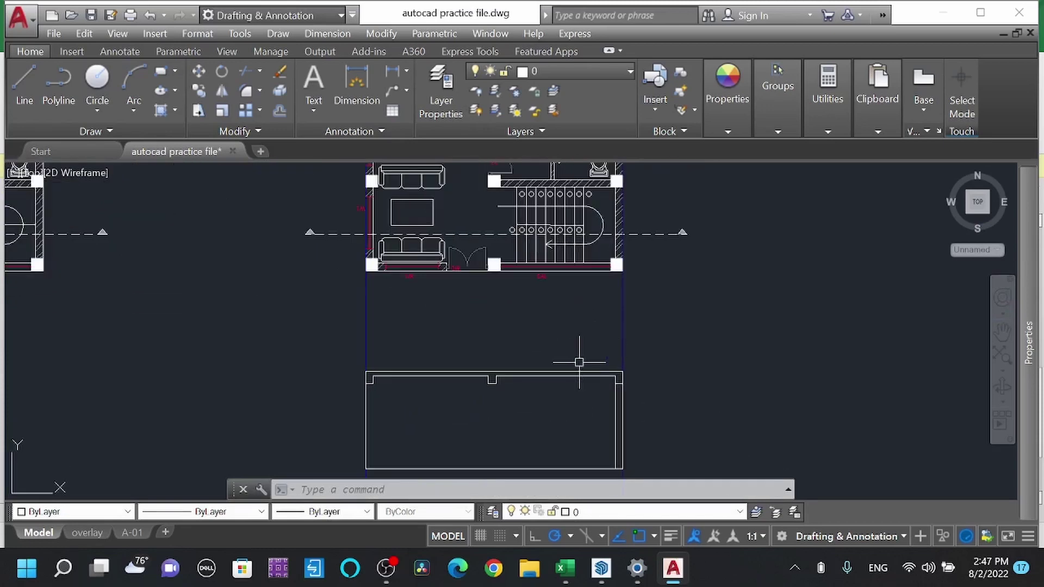
middle_click_drag(579, 362, 579, 340)
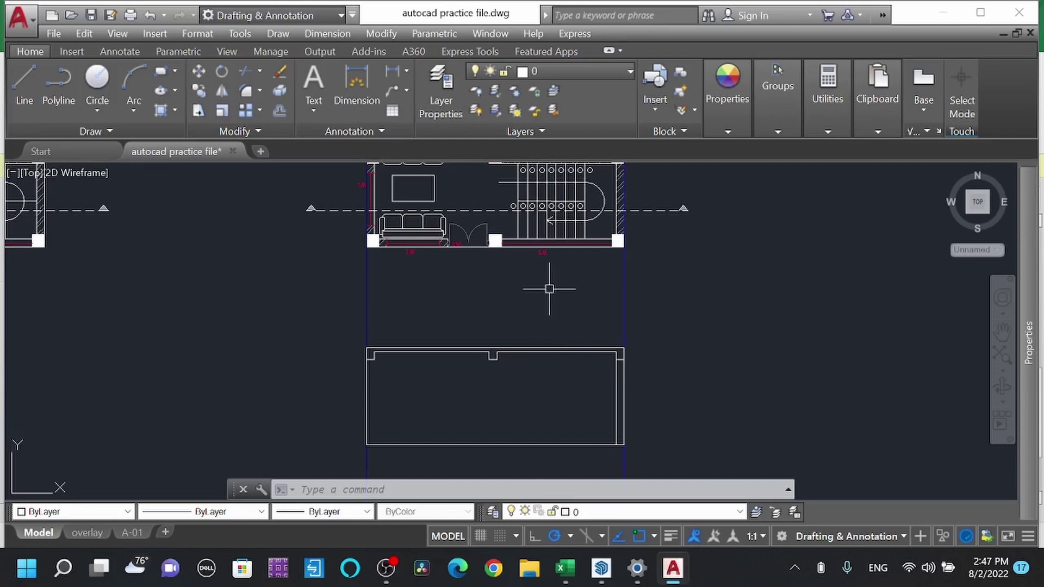
left_click(624, 280)
left_click(583, 282)
type("co")
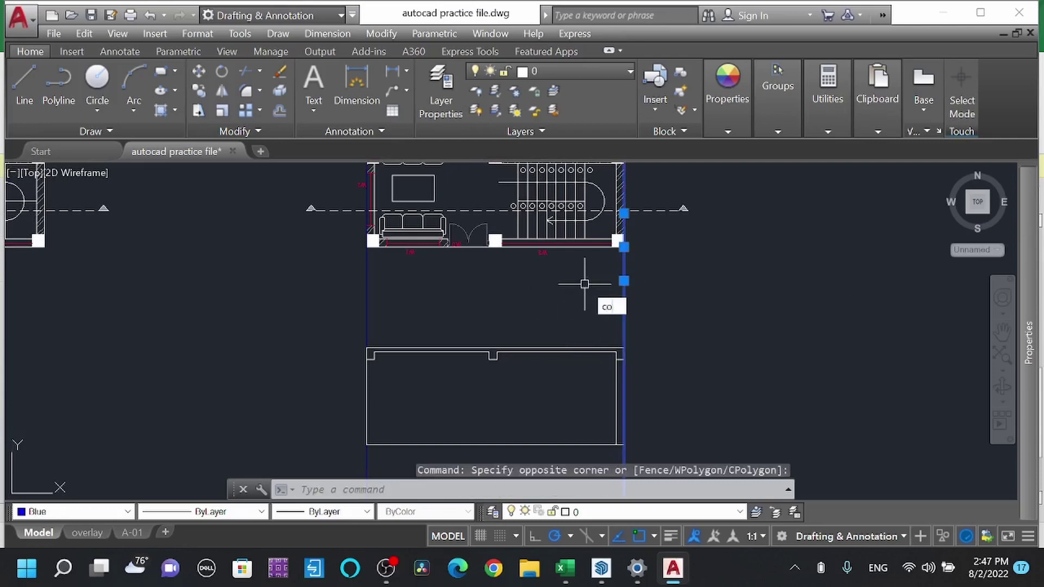
key("Return")
scroll(616, 239, "up", 2)
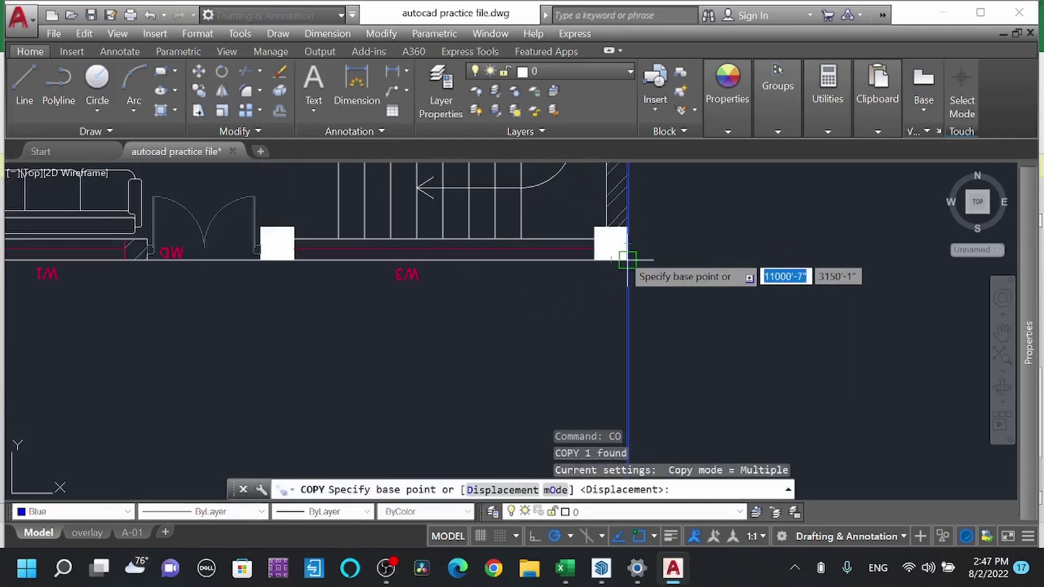
left_click(611, 260)
left_click(338, 239)
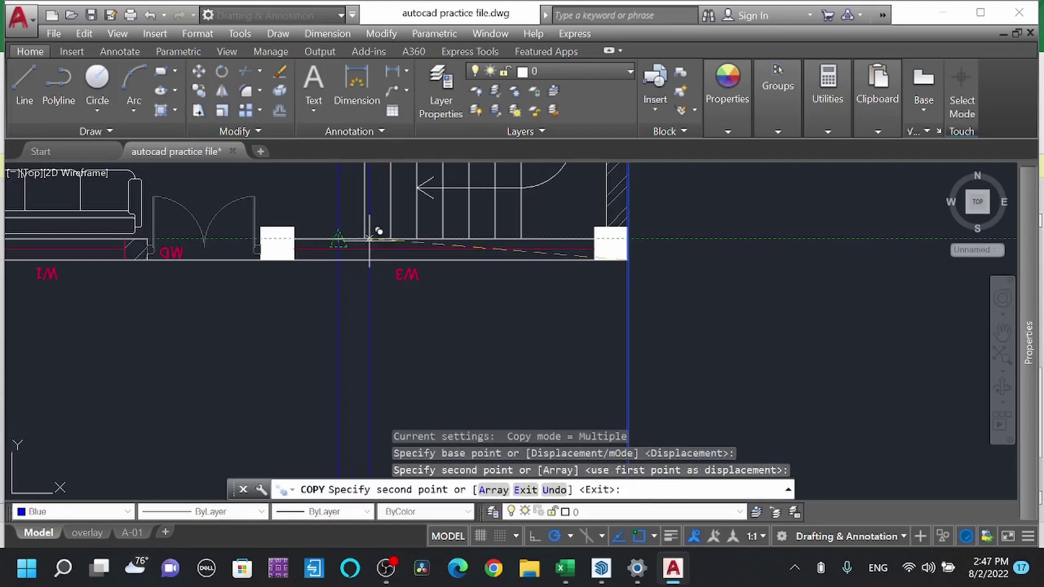
left_click(521, 237)
scroll(520, 238, "down", 3)
key("Escape")
Step: Delete the stray 0" dimension on the stairs in the dimensioned plan with the Living/Dining Room
scroll(480, 255, "up", 3)
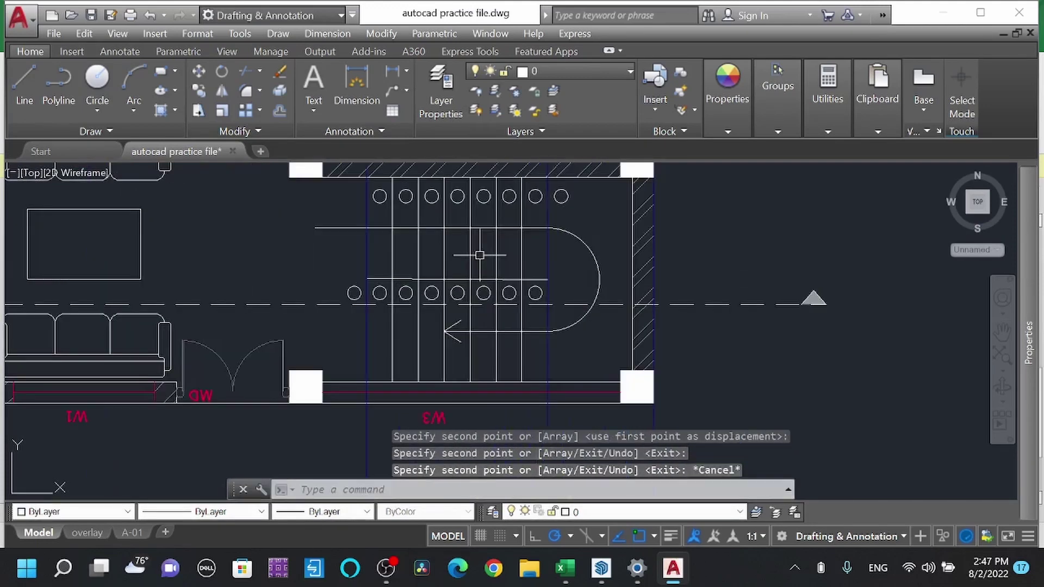
scroll(480, 255, "down", 2)
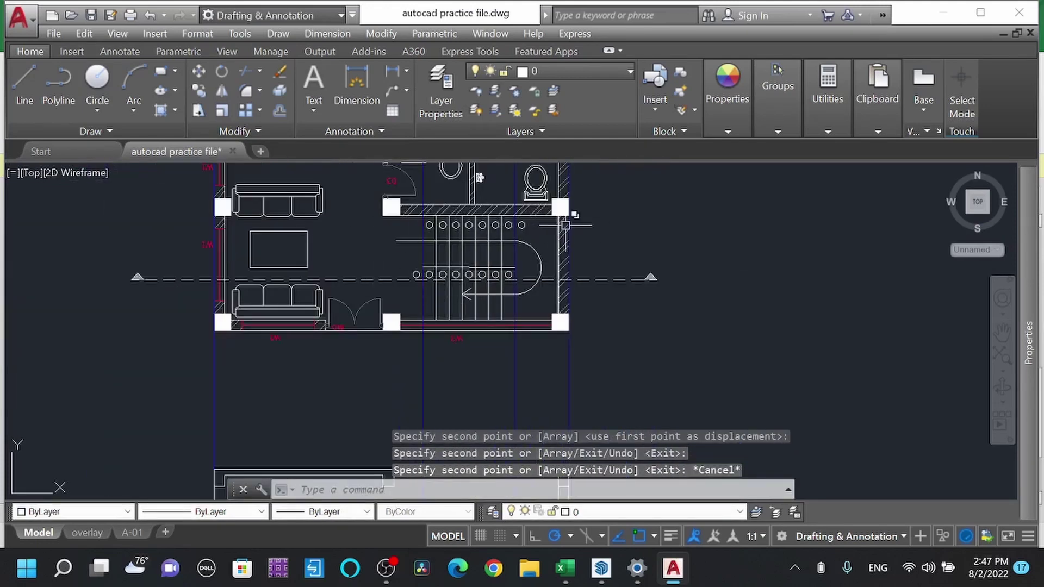
scroll(625, 235, "down", 6)
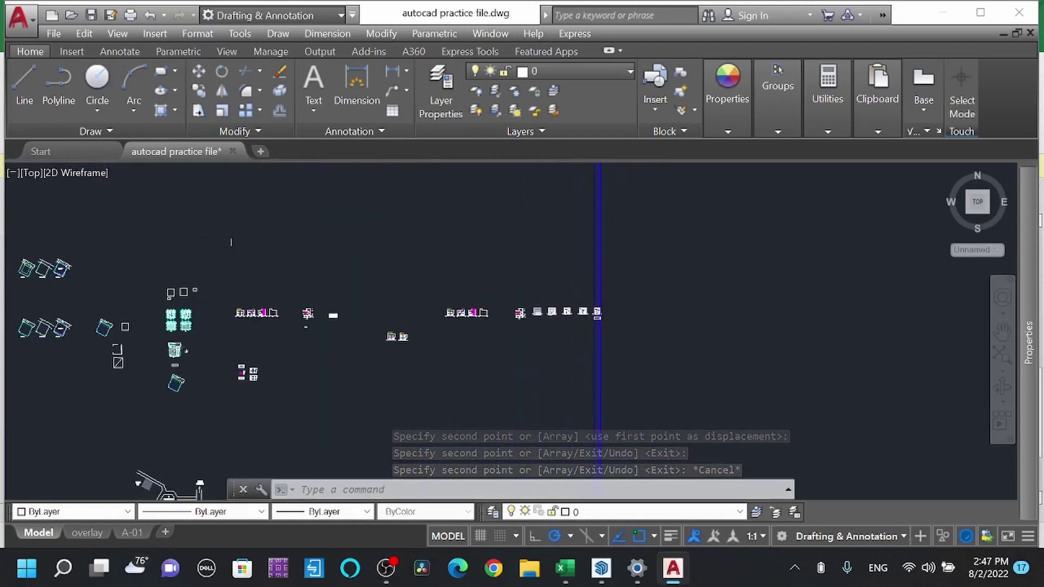
scroll(251, 337, "up", 6)
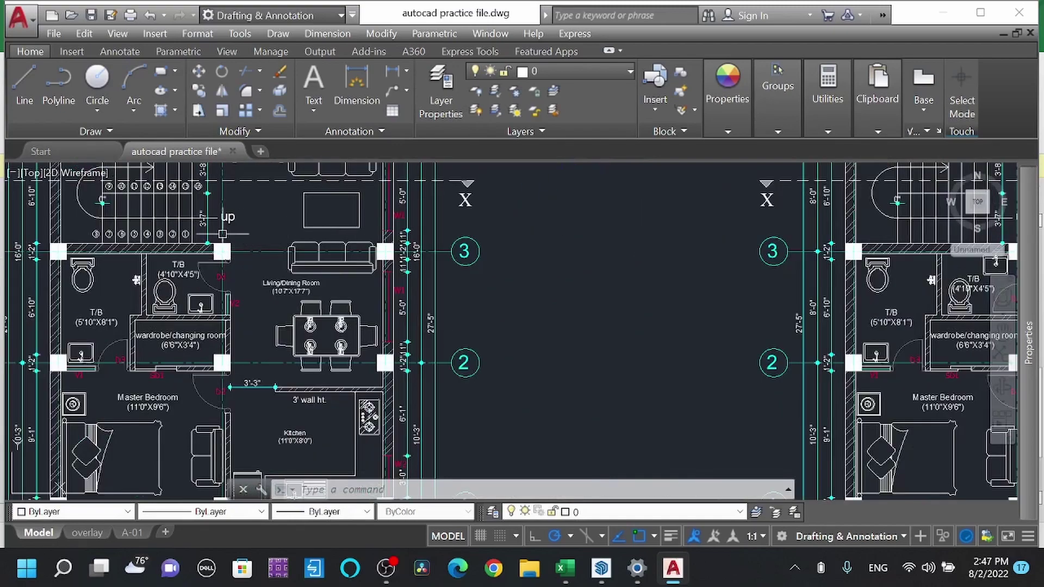
scroll(240, 237, "up", 2)
middle_click_drag(221, 240, 463, 287)
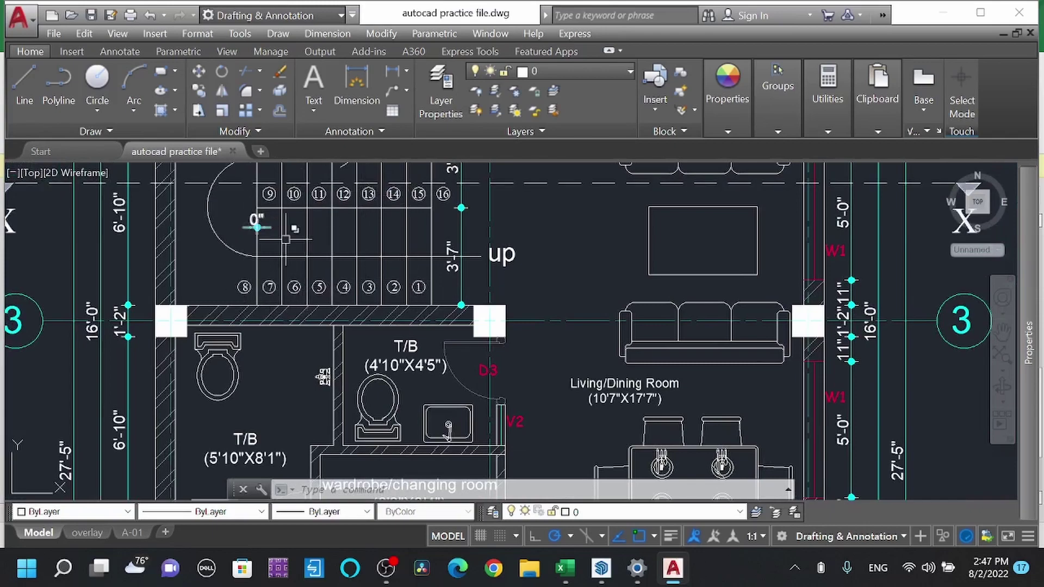
scroll(256, 223, "down", 4)
scroll(307, 247, "up", 4)
scroll(308, 246, "up", 4)
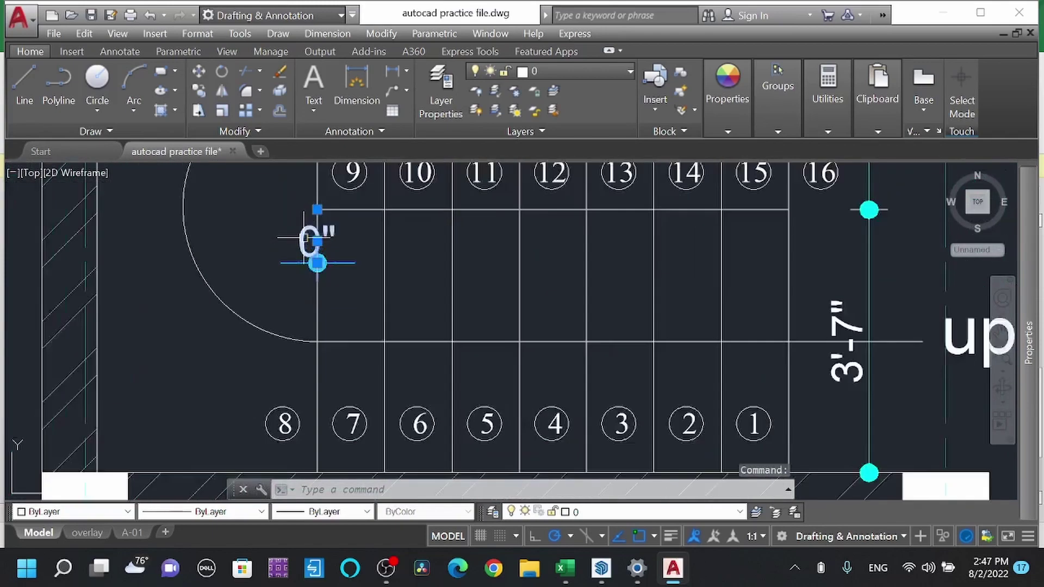
key("Delete")
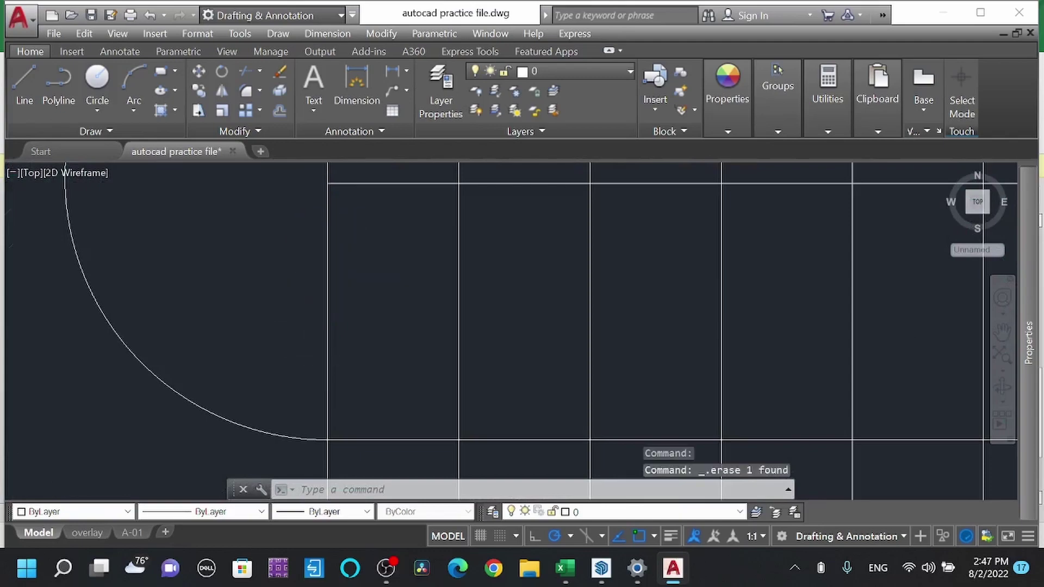
Step: Add a linear dimension across the stair landing in this plan, from the end tread line to the hatched wall
scroll(322, 359, "down", 4)
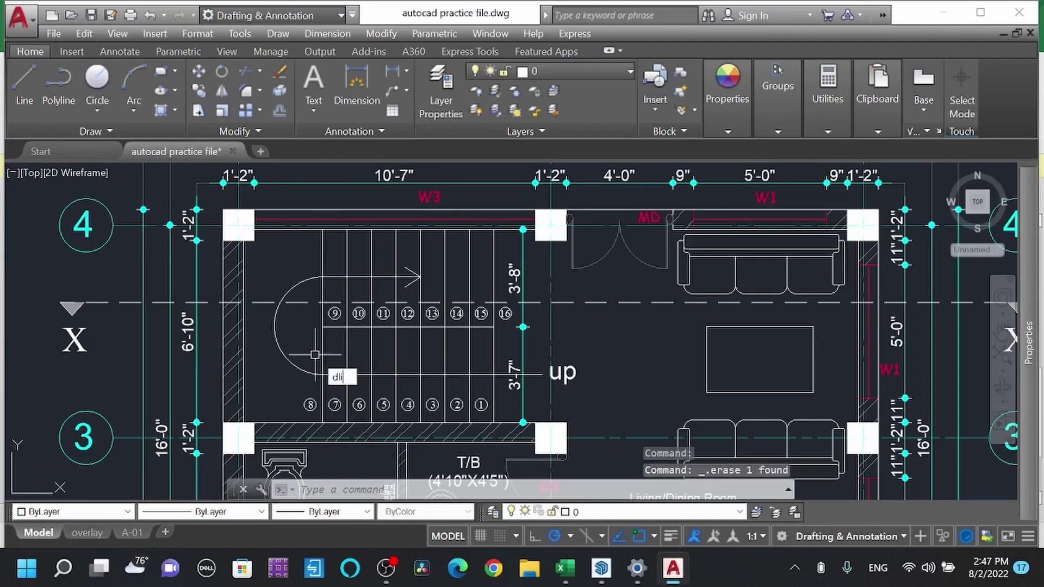
key("Return")
left_click(323, 327)
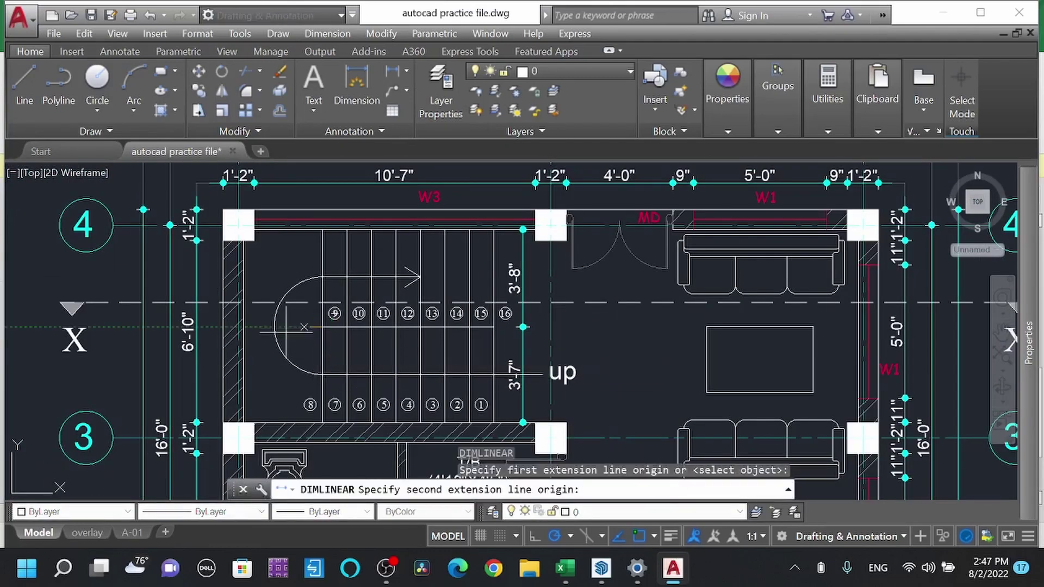
left_click(235, 329)
left_click(248, 326)
Step: Delete the stray 0" dimension on the stairs in the neighbouring floor plan
scroll(340, 320, "down", 3)
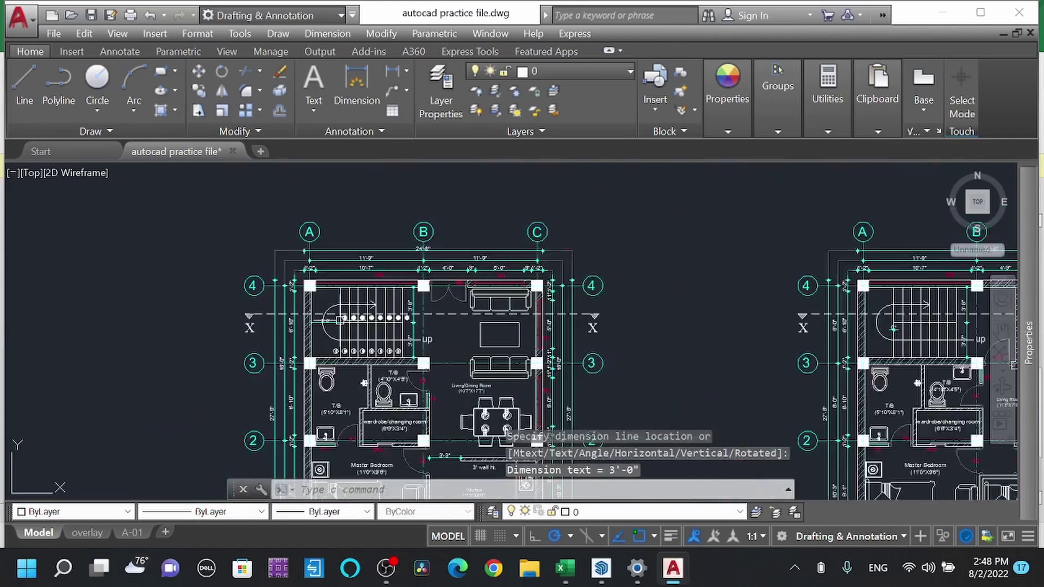
scroll(625, 337, "up", 8)
left_click(636, 373)
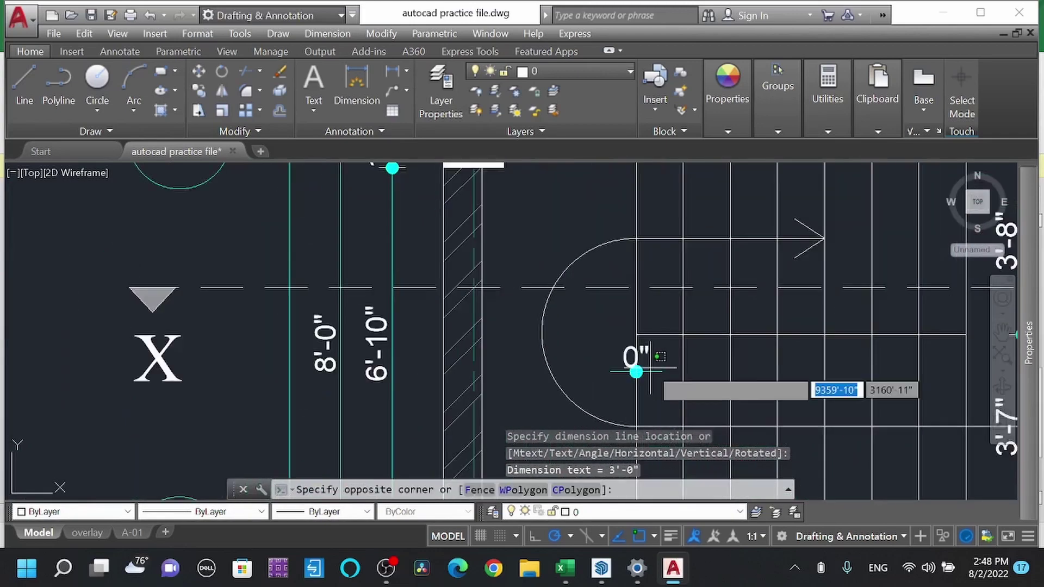
left_click(642, 378)
key("Delete")
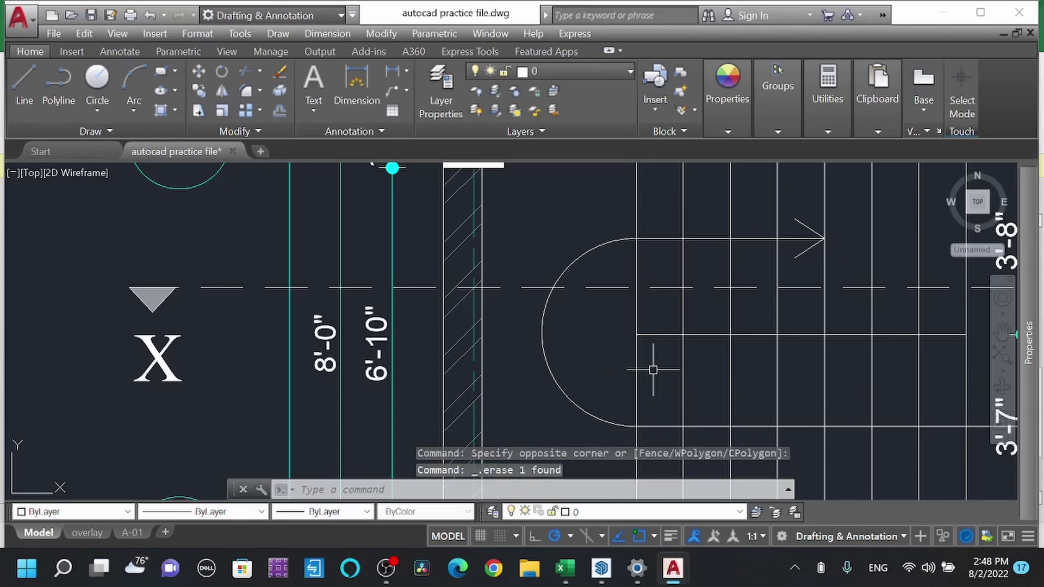
Step: Dimension the stair landing's width in the neighbouring plan, from the end tread line to the inner wall face
type("dli")
key("Return")
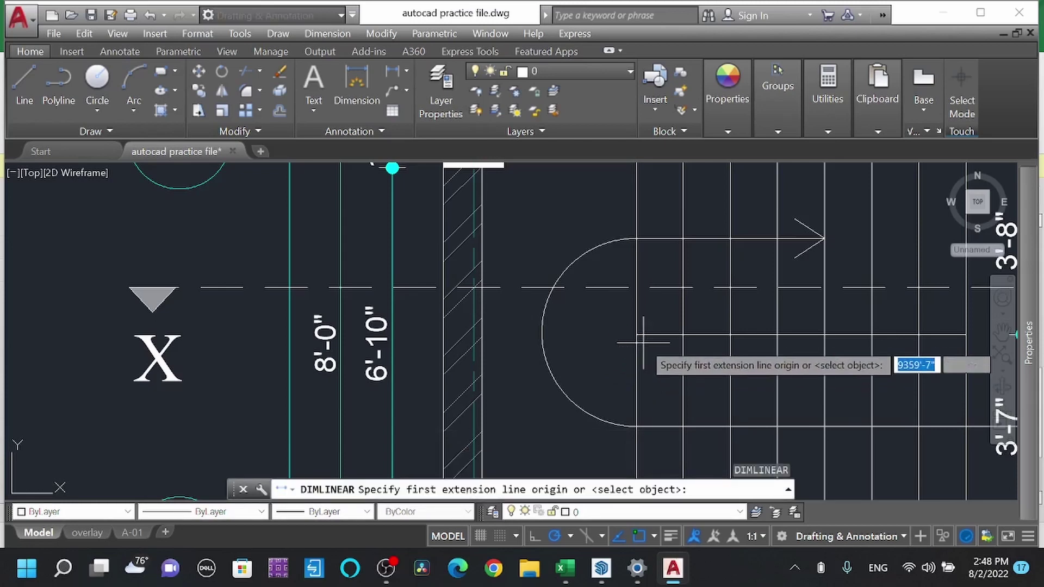
left_click(636, 334)
left_click(480, 337)
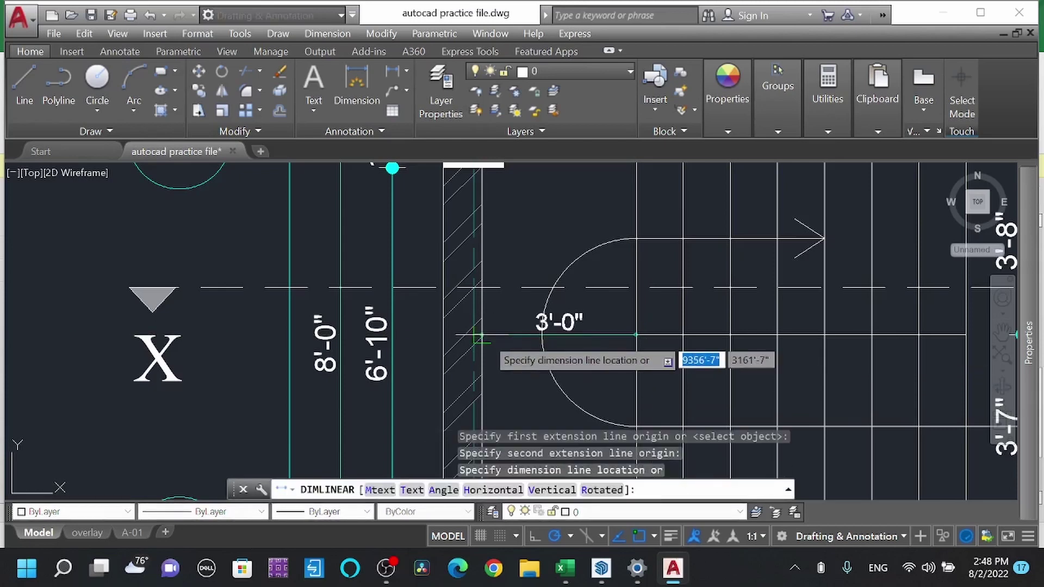
scroll(482, 339, "down", 2)
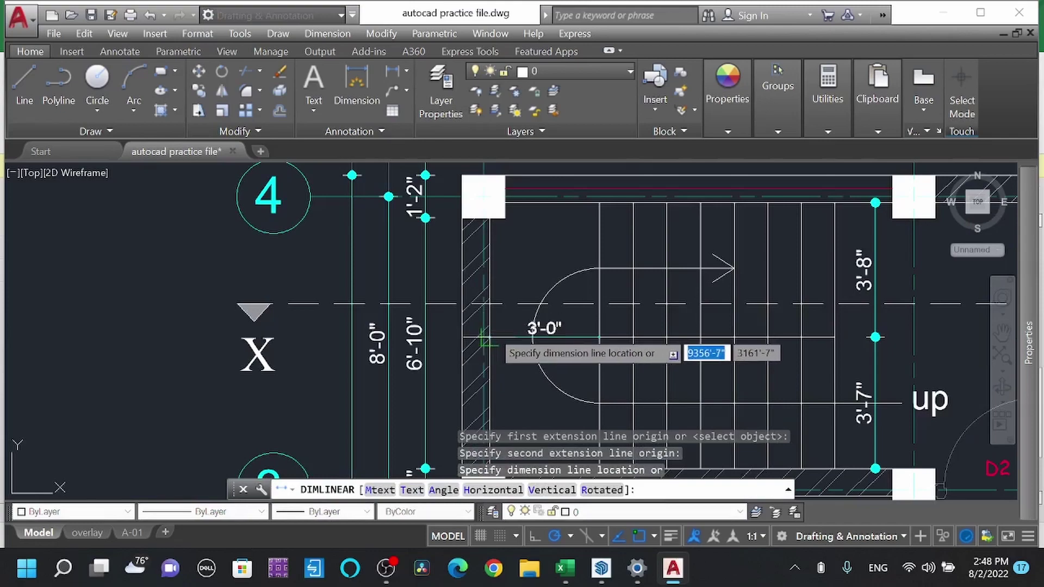
left_click(484, 340)
Step: Examine the dimensioned plans, then the guide lines dropping from the staircase onto the section outline
scroll(484, 339, "down", 3)
scroll(567, 324, "up", 5)
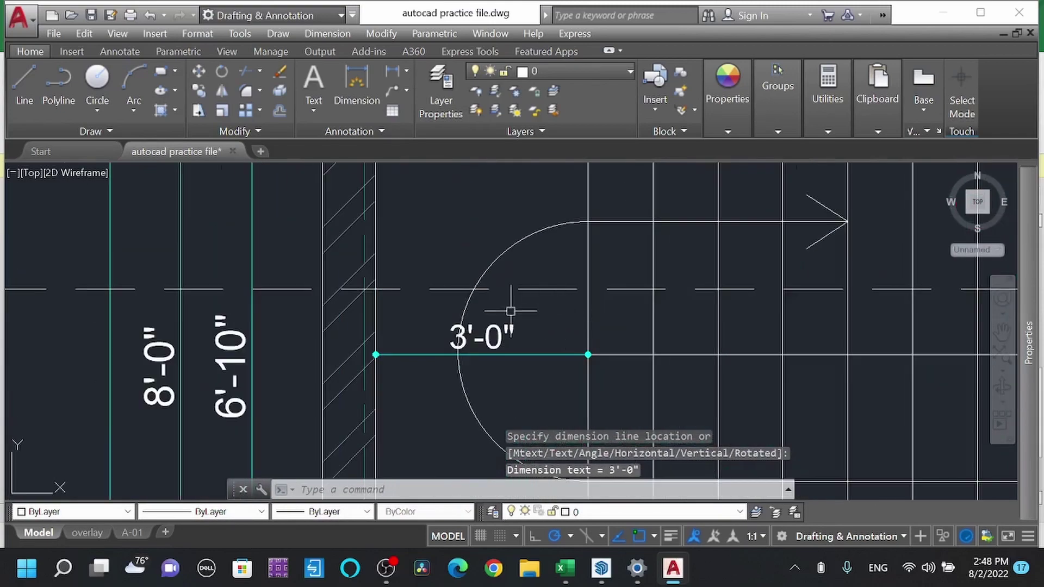
scroll(511, 311, "down", 6)
scroll(513, 292, "up", 10)
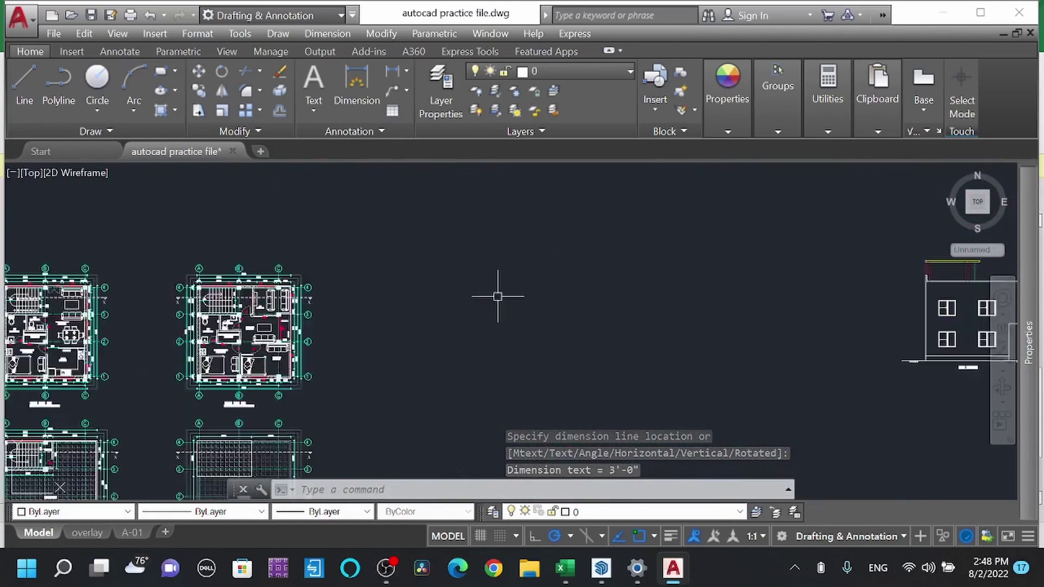
scroll(367, 256, "up", 2)
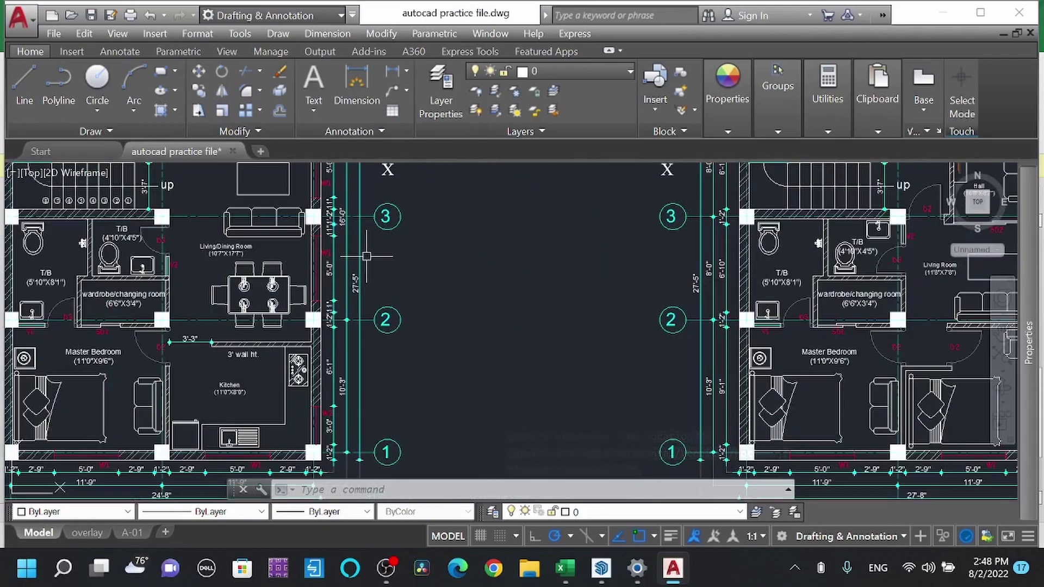
scroll(367, 255, "down", 4)
scroll(367, 255, "down", 6)
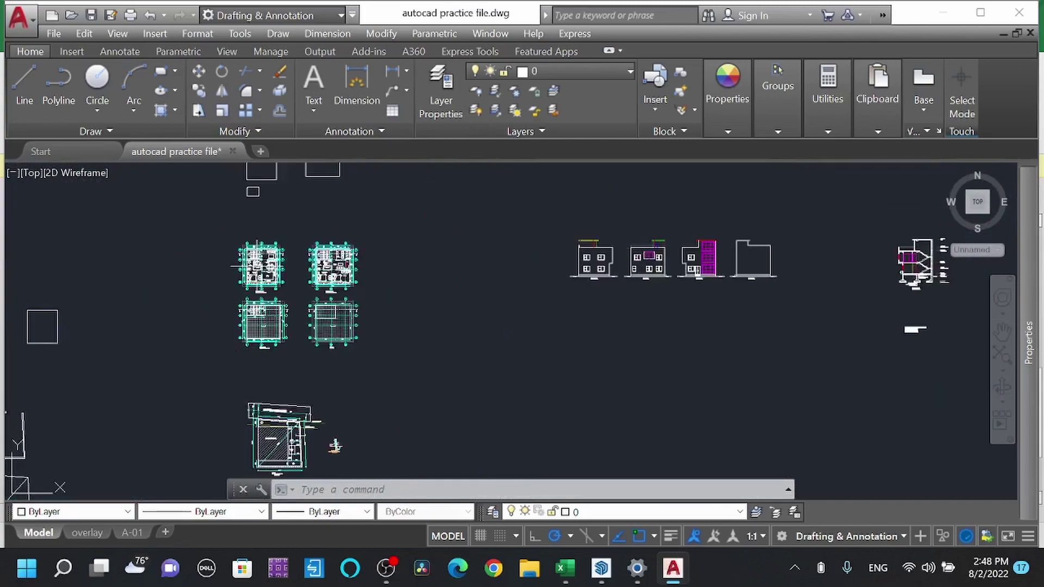
mouse_move(571, 280)
middle_mouse_down()
mouse_move(537, 313)
mouse_move(455, 240)
middle_mouse_up()
scroll(563, 244, "up", 8)
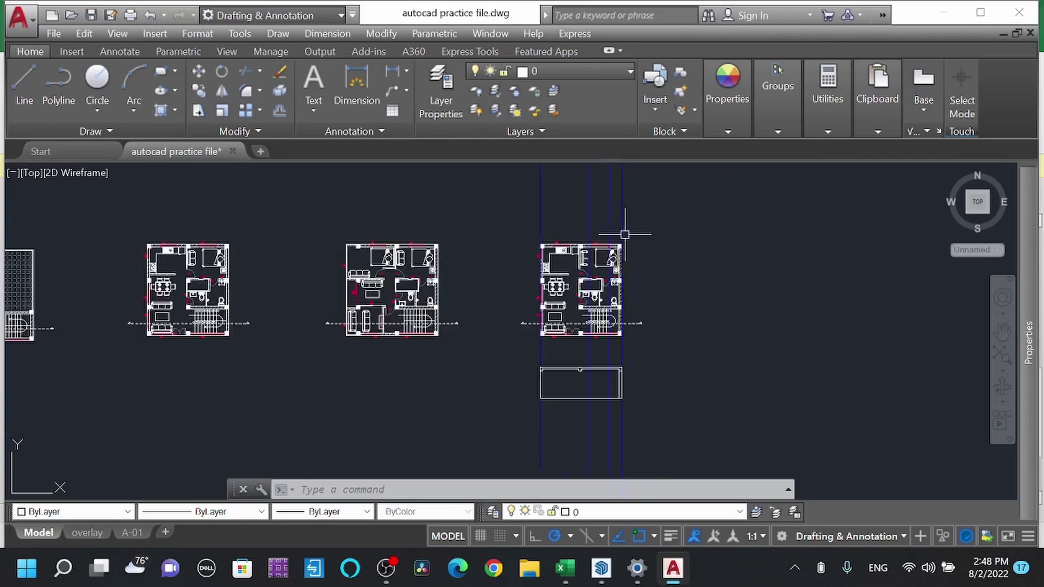
scroll(563, 244, "down", 3)
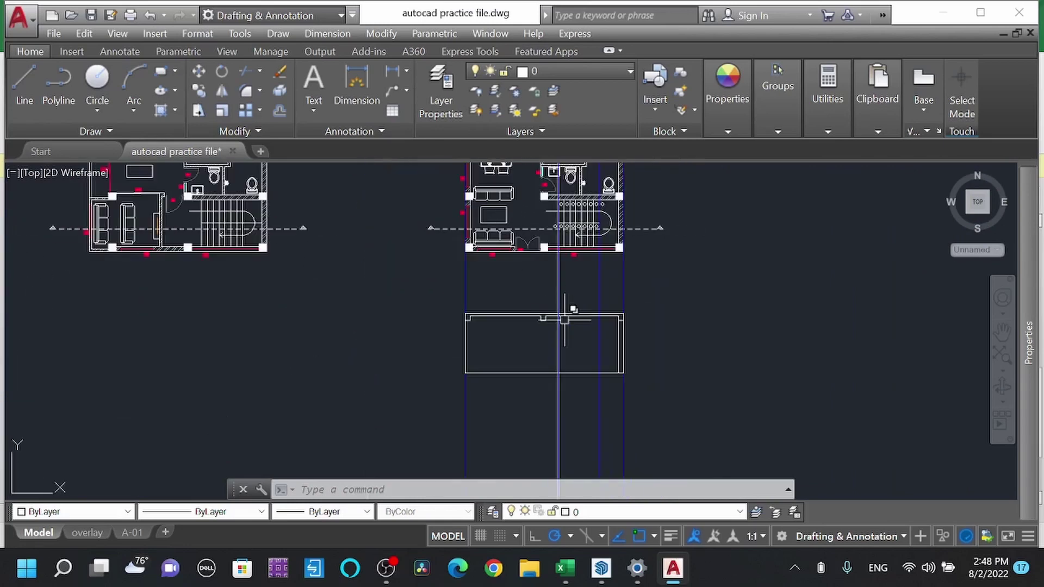
scroll(575, 302, "up", 5)
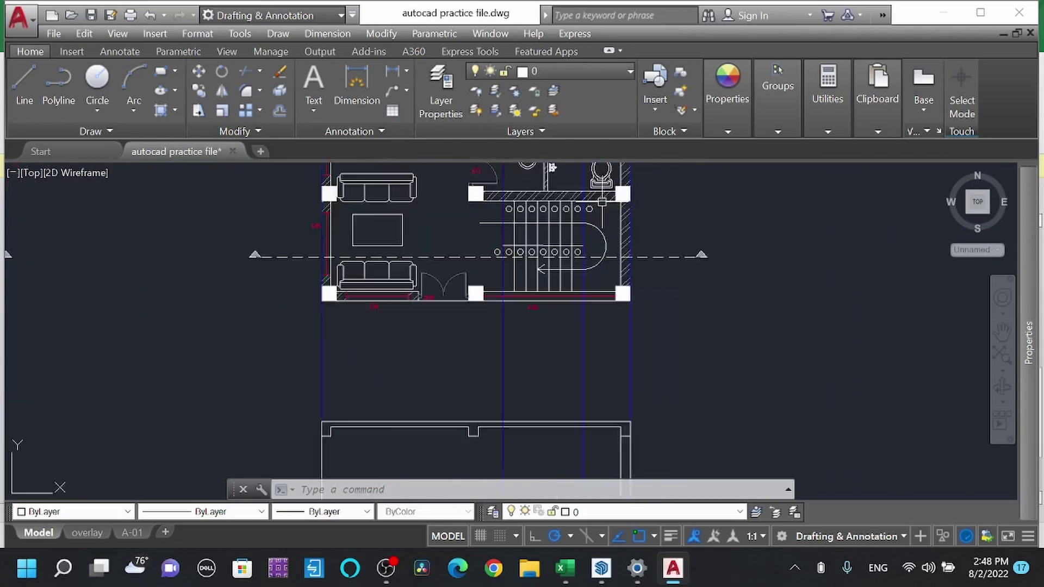
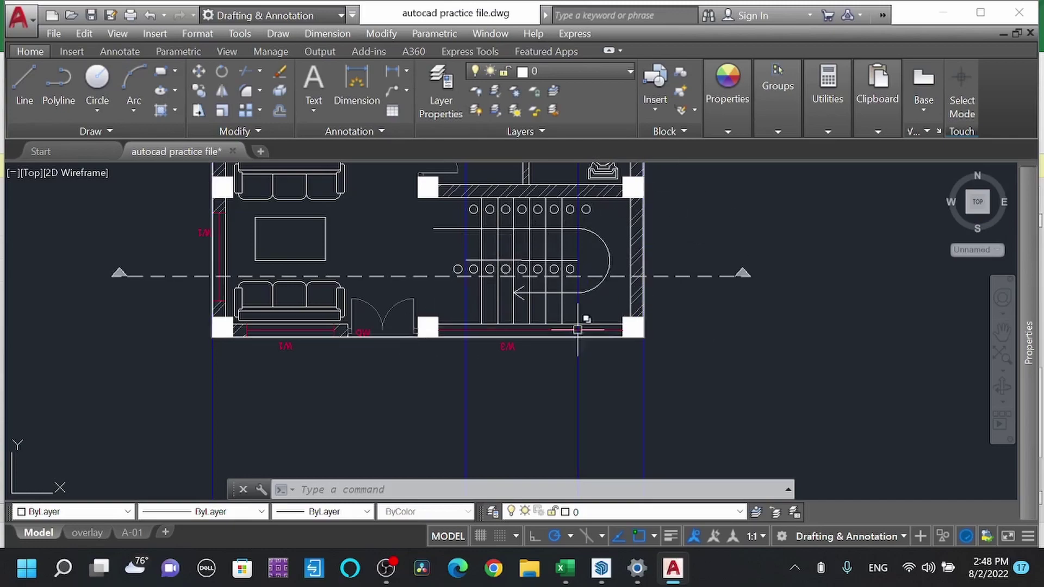
Step: Switch to SketchUp and examine the 3D models, from the whole set to the glazed staircase side of the two-storey building
left_click(593, 572)
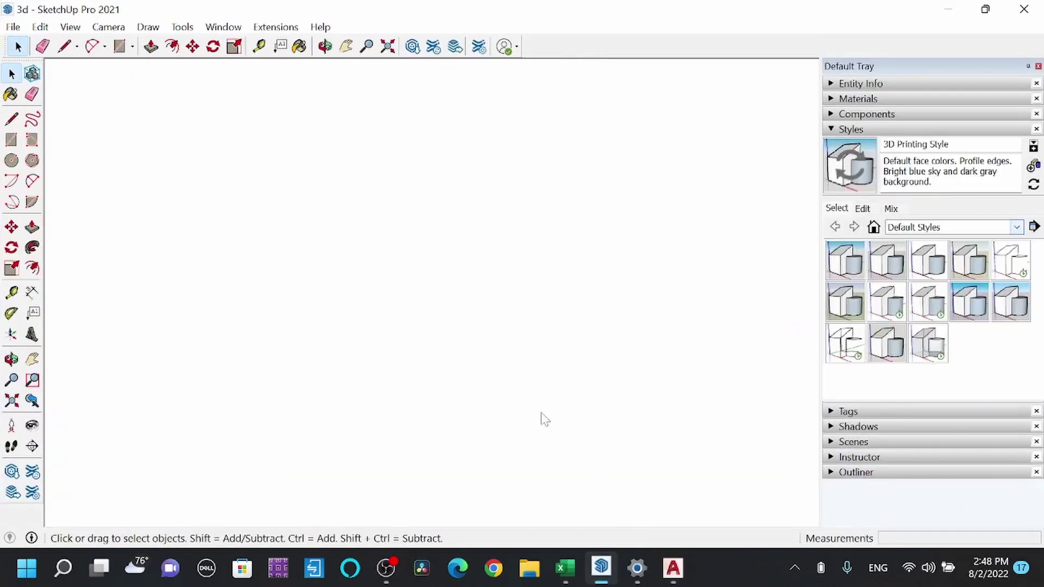
scroll(381, 293, "down", 8)
scroll(370, 298, "down", 10)
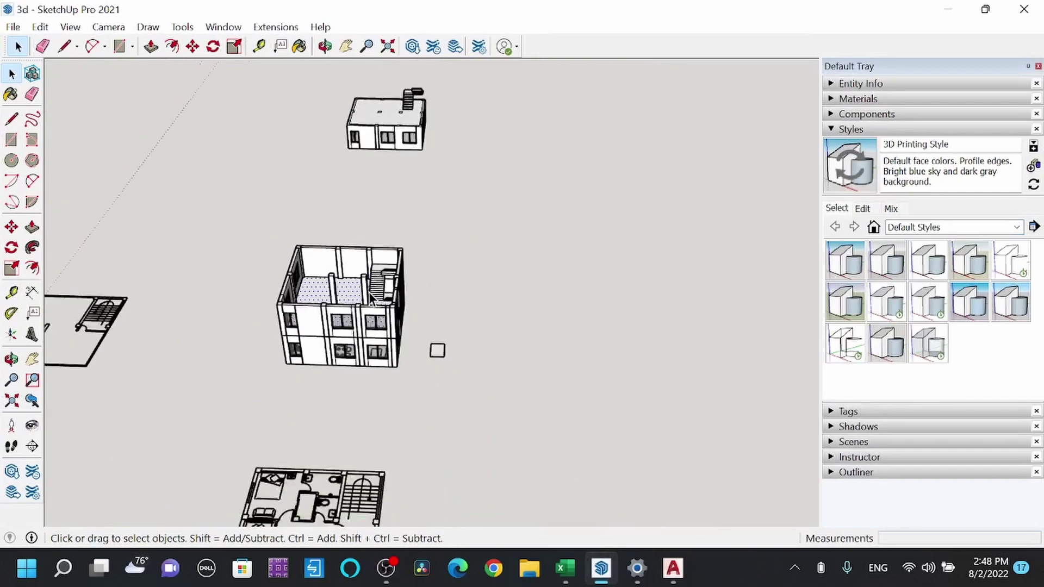
middle_click_drag(347, 339, 659, 297)
scroll(659, 297, "up", 6)
scroll(659, 296, "down", 10)
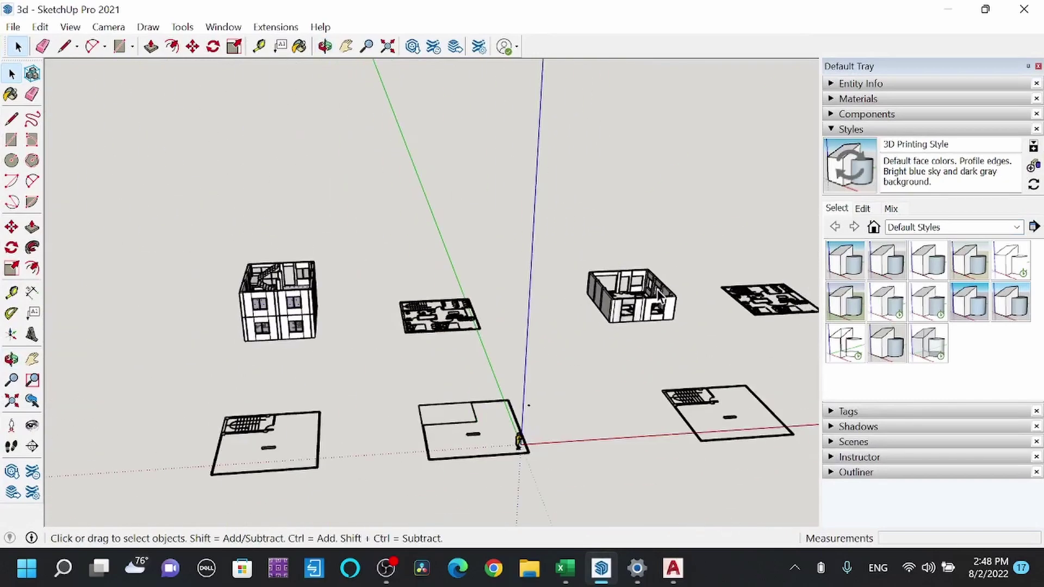
scroll(242, 304, "down", 2)
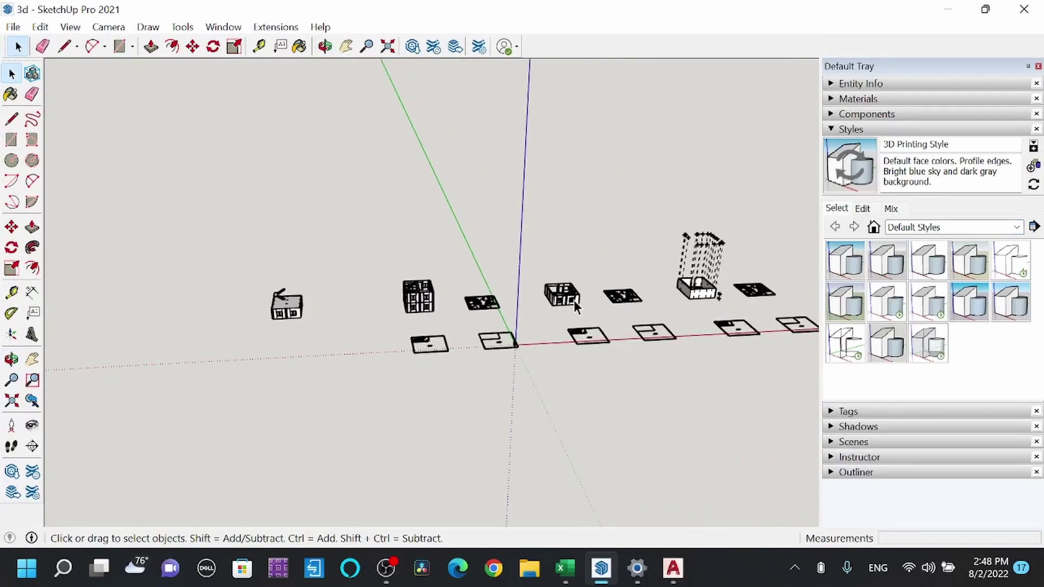
scroll(570, 300, "up", 5)
middle_click_drag(589, 303, 643, 323)
scroll(643, 323, "down", 5)
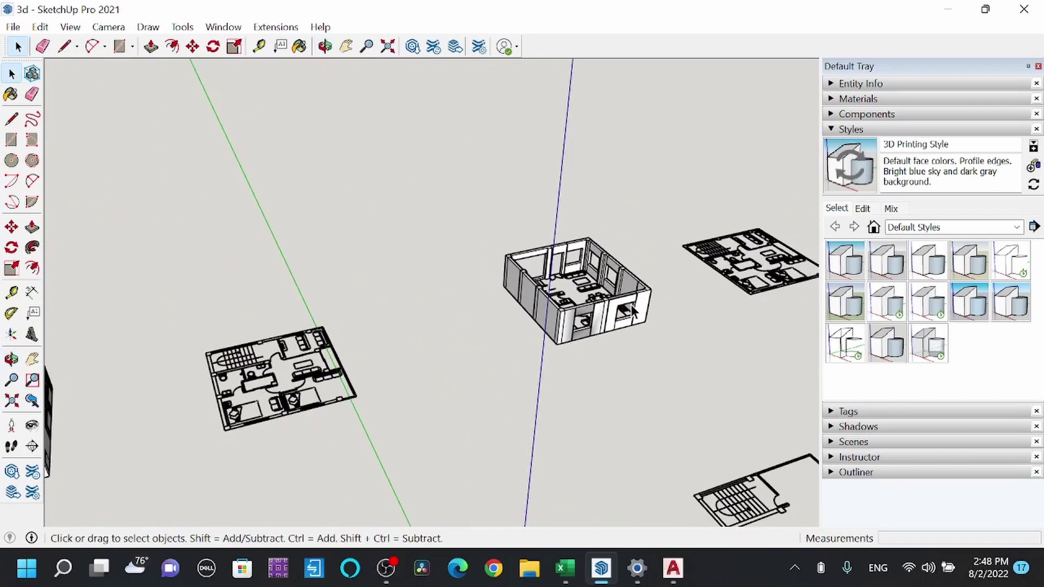
scroll(380, 348, "down", 2)
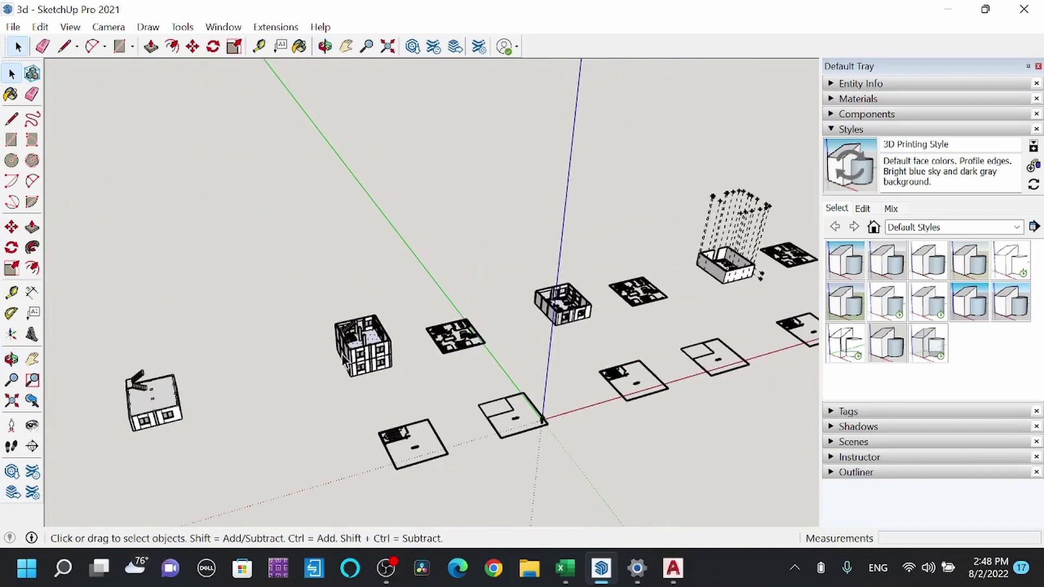
middle_click_drag(359, 374, 826, 363)
scroll(468, 337, "up", 10)
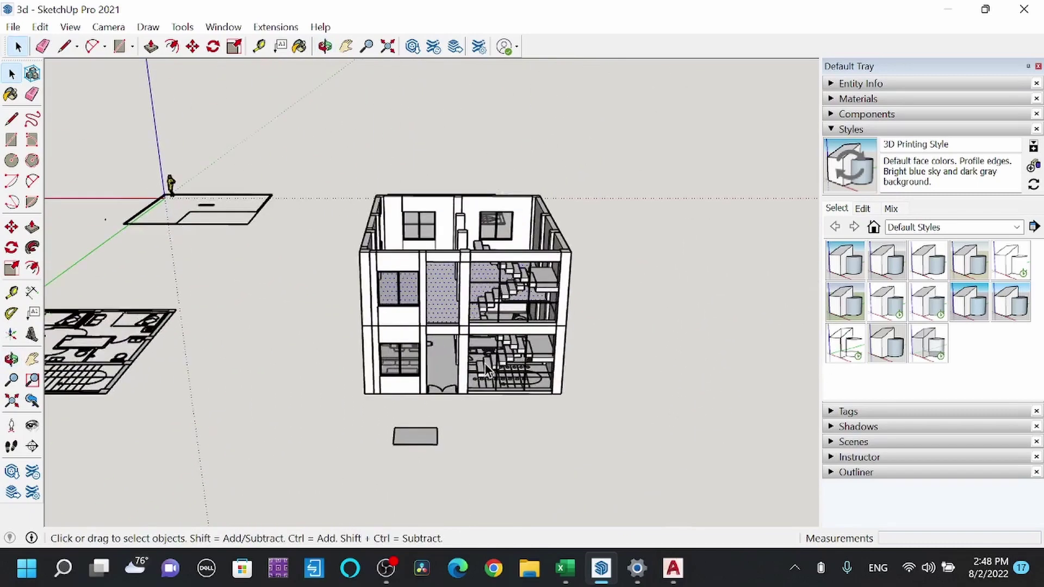
middle_click_drag(476, 366, 654, 415)
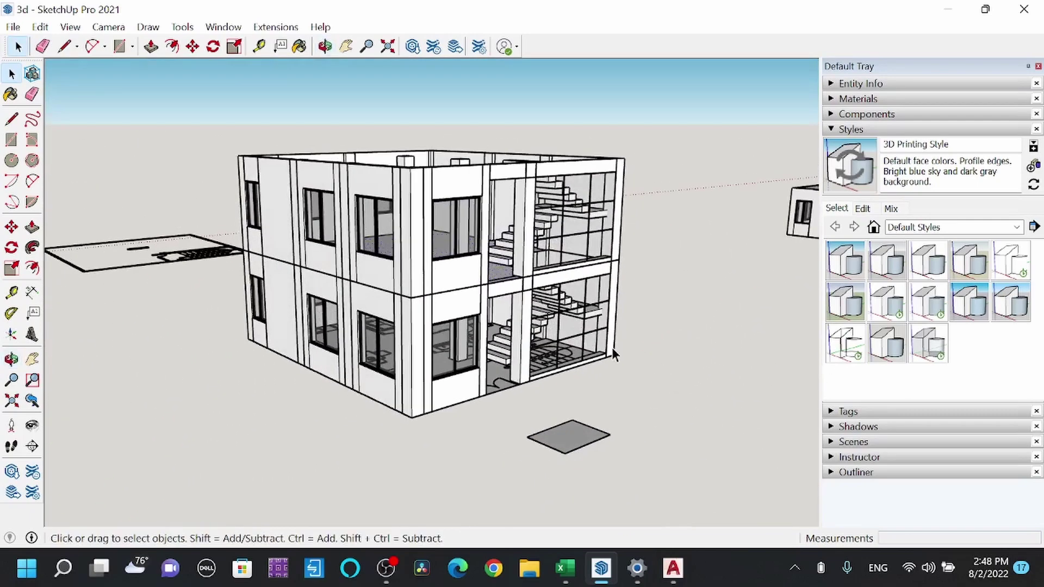
scroll(657, 363, "up", 3)
middle_click_drag(626, 359, 272, 351)
scroll(272, 350, "down", 3)
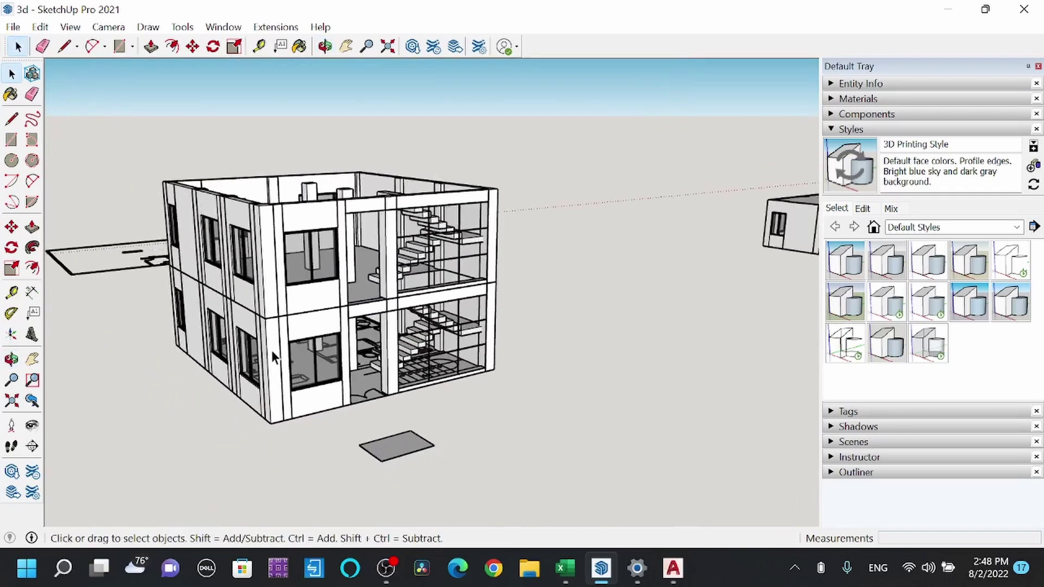
Step: Move the rooftop staircase off the single-storey model's roof to the empty area beside the building
scroll(272, 350, "down", 3)
scroll(772, 262, "up", 4)
scroll(539, 267, "down", 4)
scroll(544, 268, "down", 2)
scroll(596, 247, "up", 4)
left_click(589, 246)
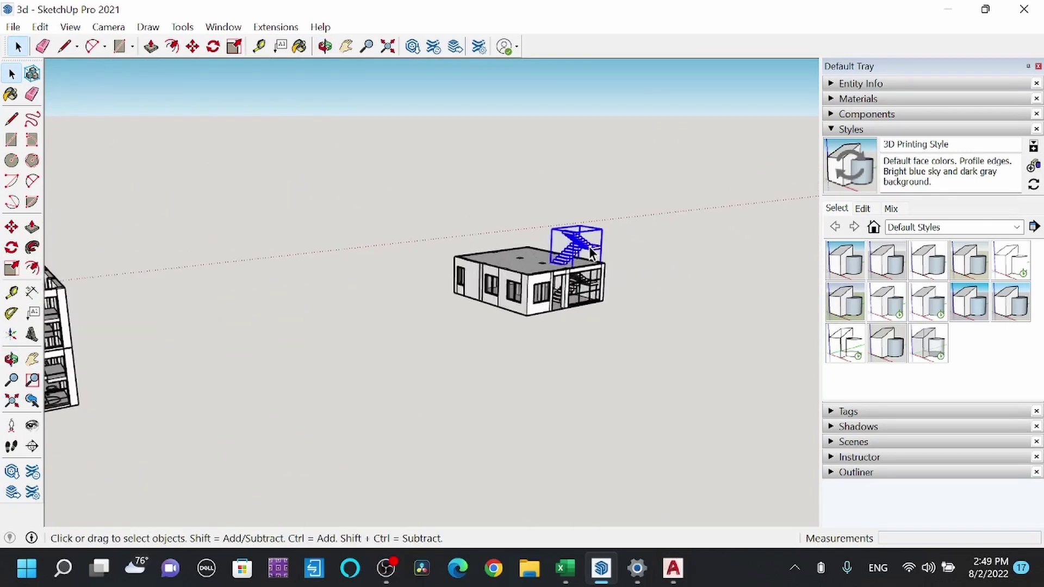
scroll(590, 249, "down", 2)
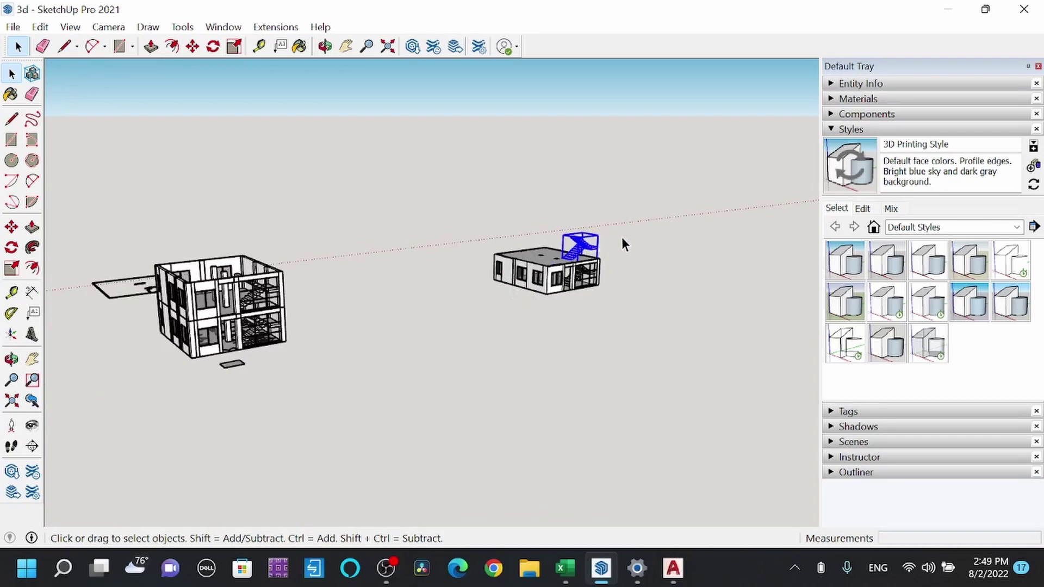
key("m")
left_click(605, 274)
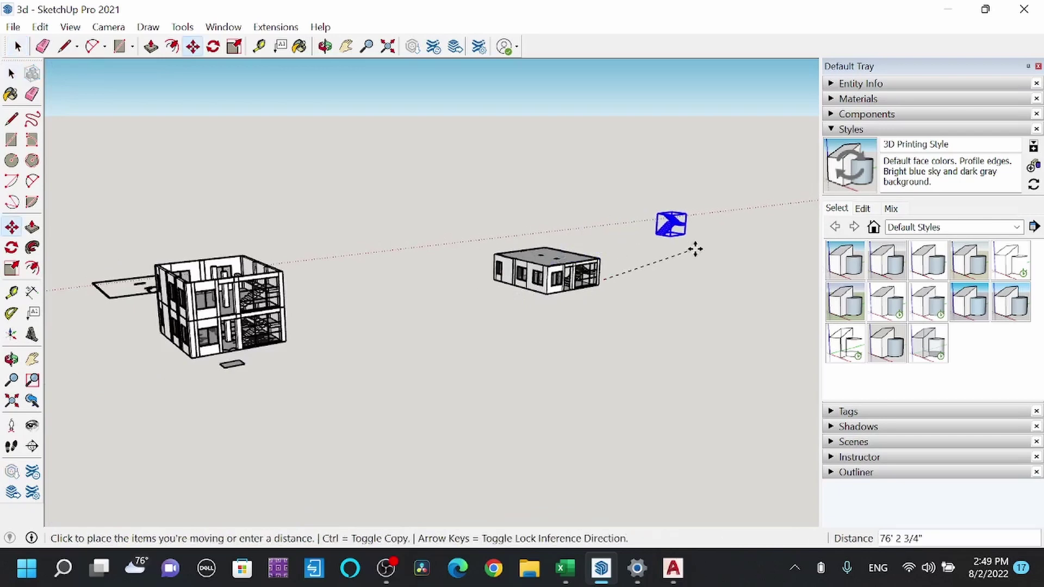
left_click(693, 266)
Step: Examine the staircase behind the glazing in the single-storey model and in the two-storey building, including its risers, treads and landing
scroll(554, 277, "up", 8)
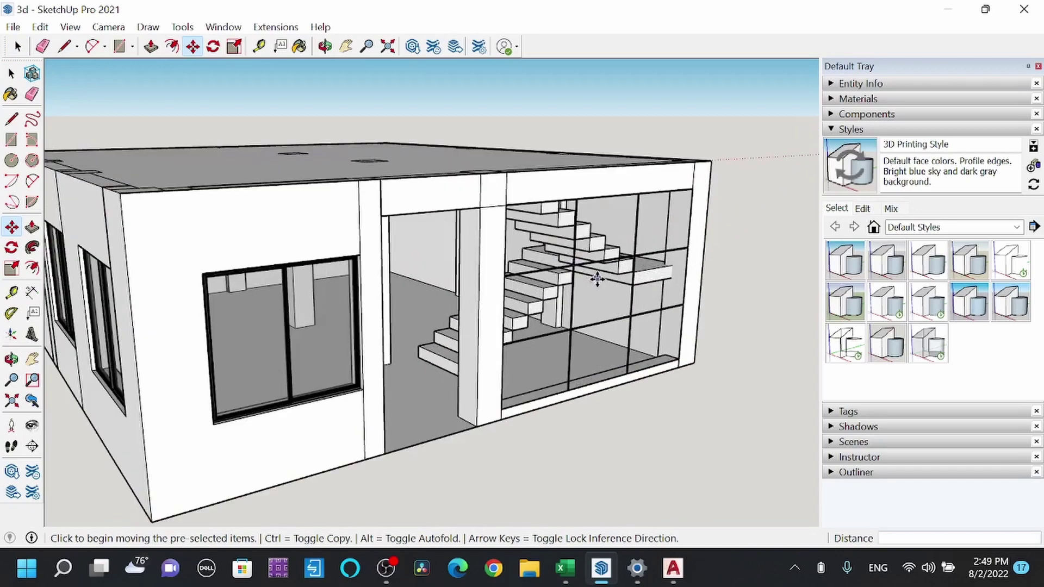
scroll(558, 301, "down", 6)
middle_click_drag(558, 301, 553, 248)
scroll(554, 248, "down", 4)
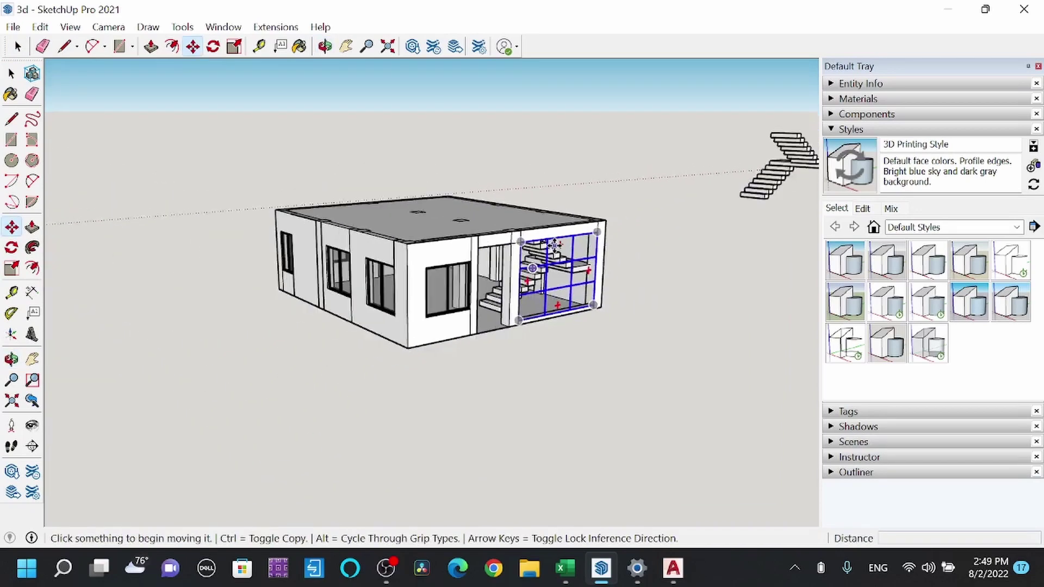
scroll(553, 249, "down", 4)
scroll(347, 292, "up", 10)
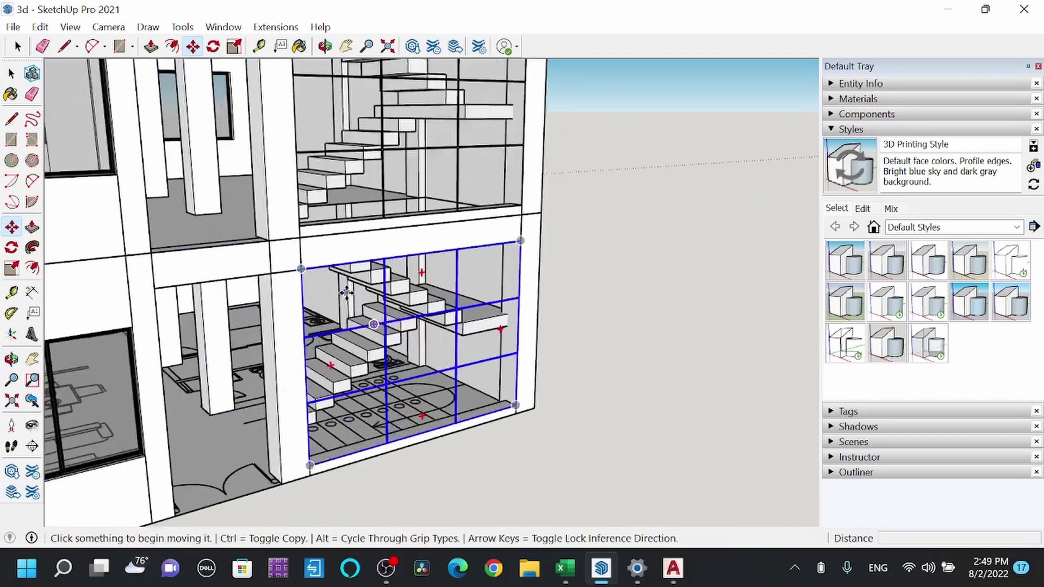
scroll(346, 293, "up", 2)
key("space")
middle_click_drag(303, 409, 216, 418)
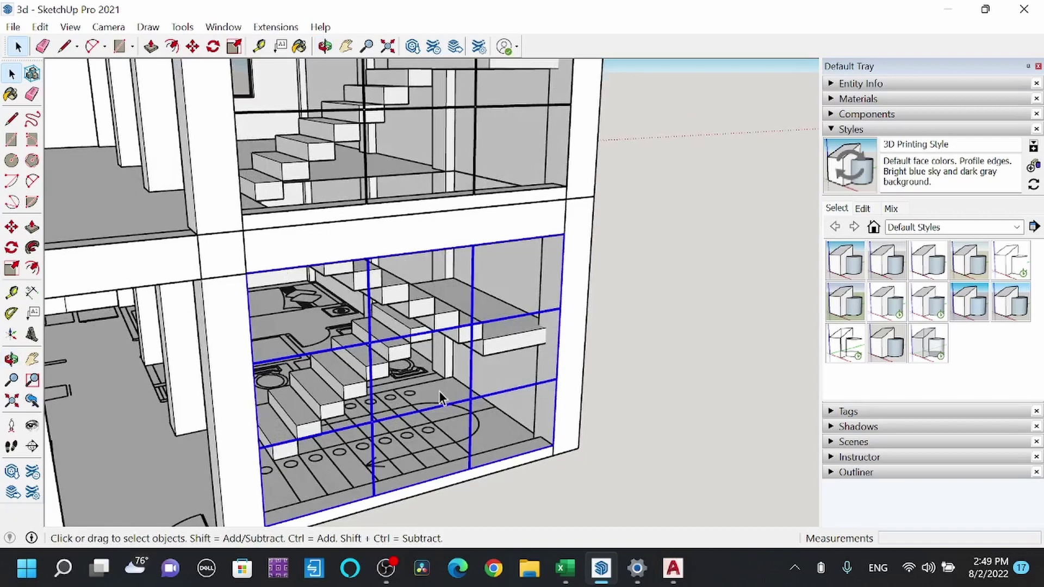
middle_click_drag(380, 461, 389, 364)
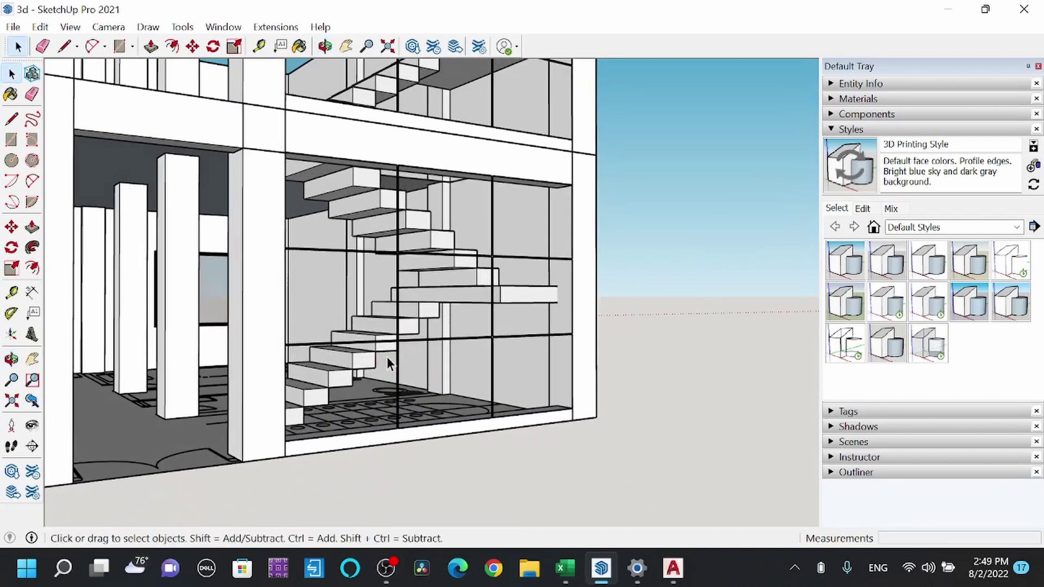
middle_click_drag(468, 315, 406, 289)
middle_click_drag(510, 272, 510, 161)
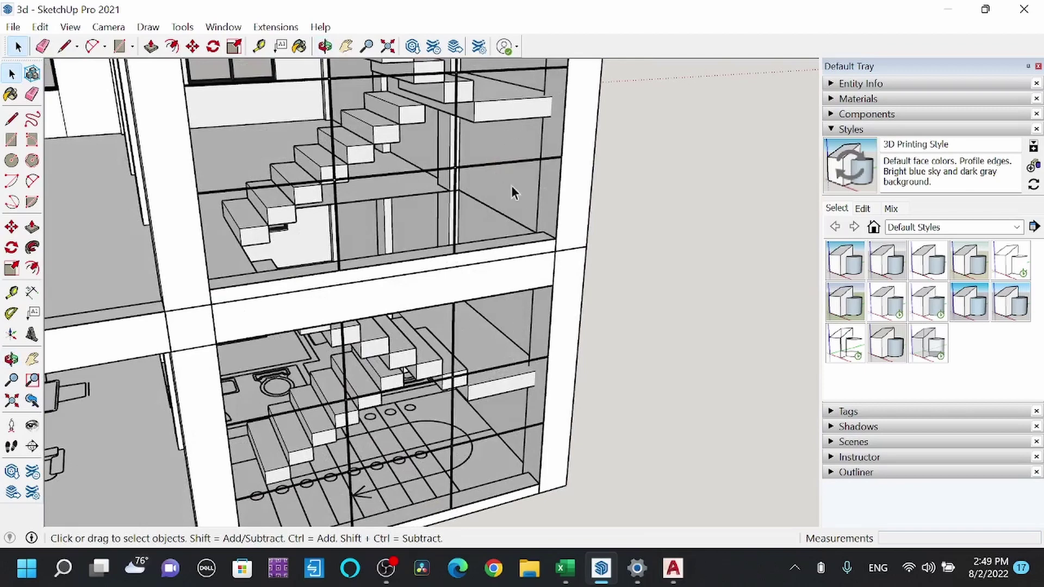
Step: Examine the two-storey building's staircase from above, through the open upper floor
scroll(298, 262, "down", 10)
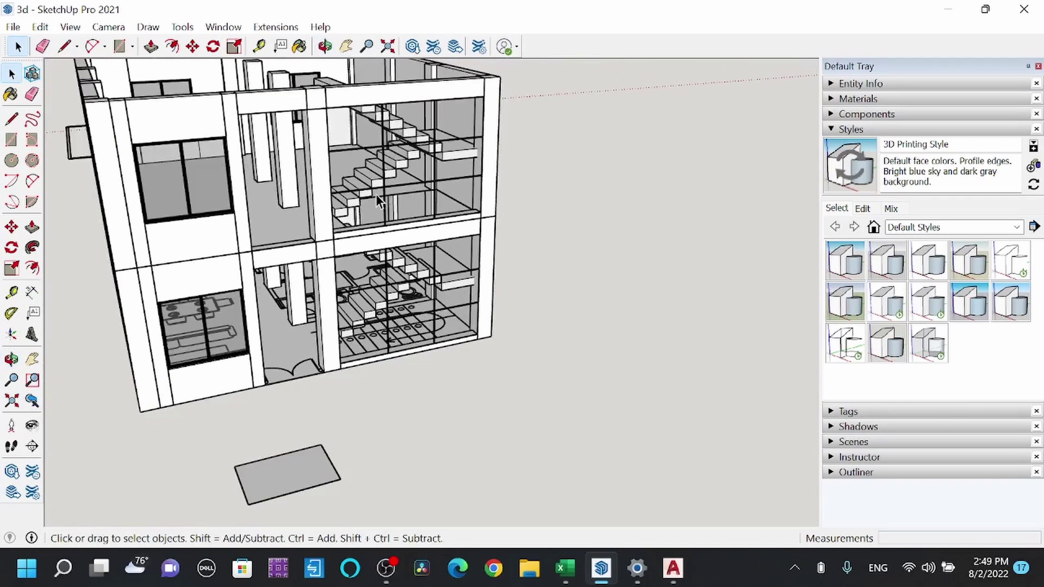
middle_click_drag(315, 194, 753, 307)
scroll(490, 261, "up", 8)
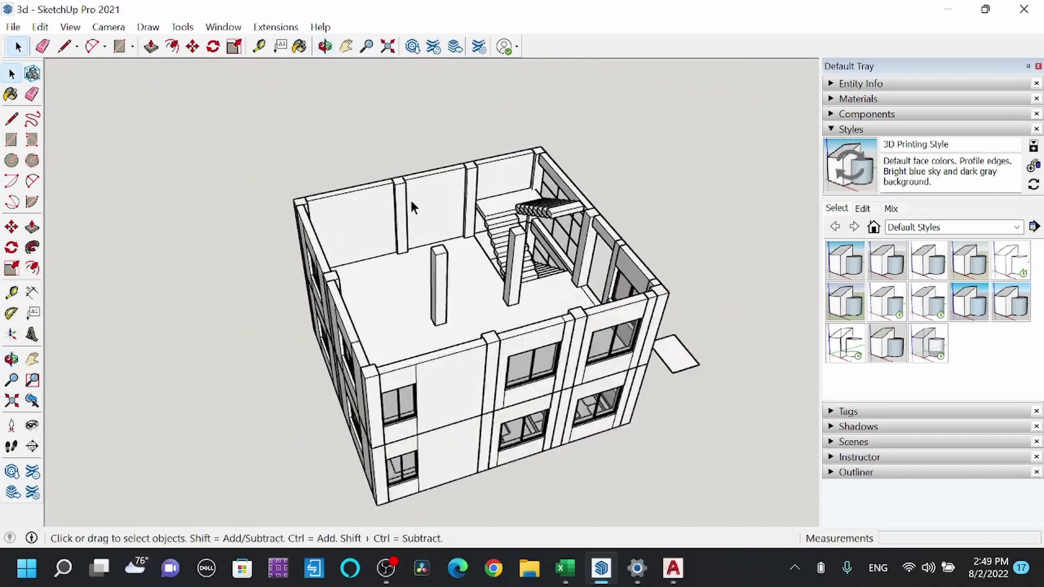
middle_click_drag(511, 293, 593, 384)
scroll(592, 386, "up", 5)
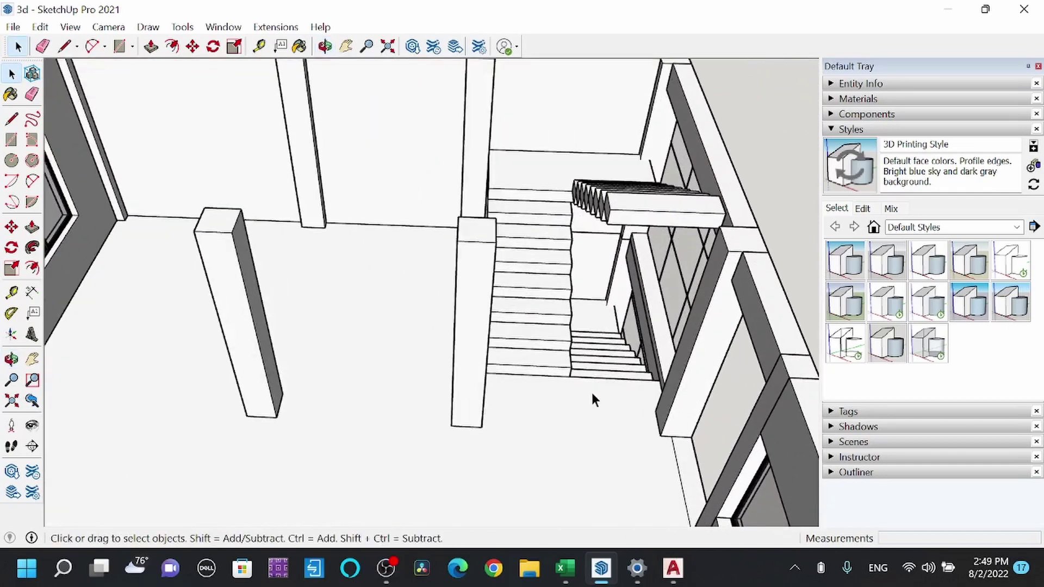
middle_click_drag(603, 325, 599, 435)
middle_click_drag(582, 397, 639, 320)
mouse_move(474, 315)
middle_mouse_down()
mouse_move(566, 330)
mouse_move(468, 332)
middle_mouse_up()
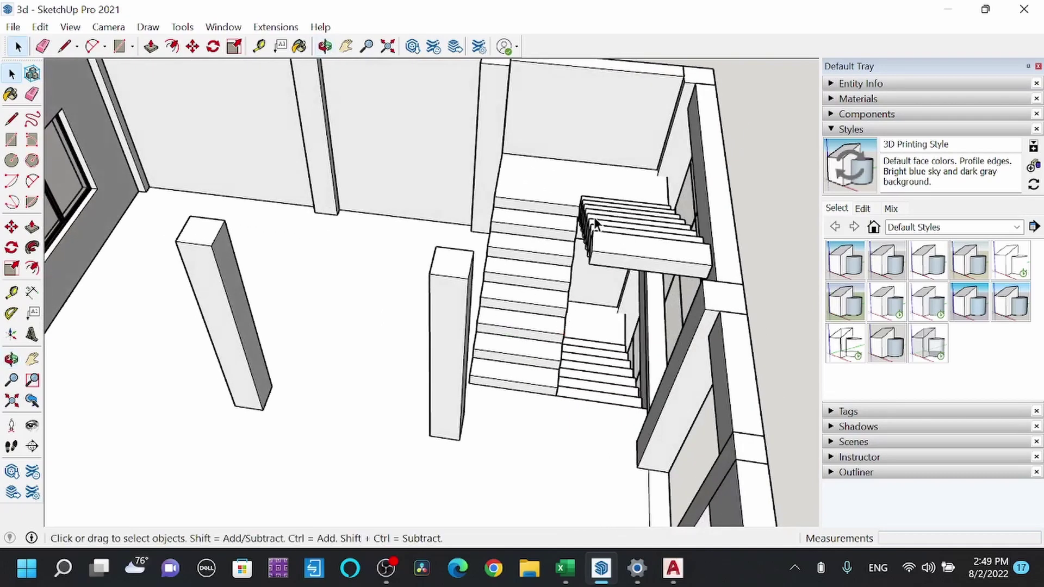
scroll(502, 217, "down", 10)
middle_click_drag(523, 257, 535, 229)
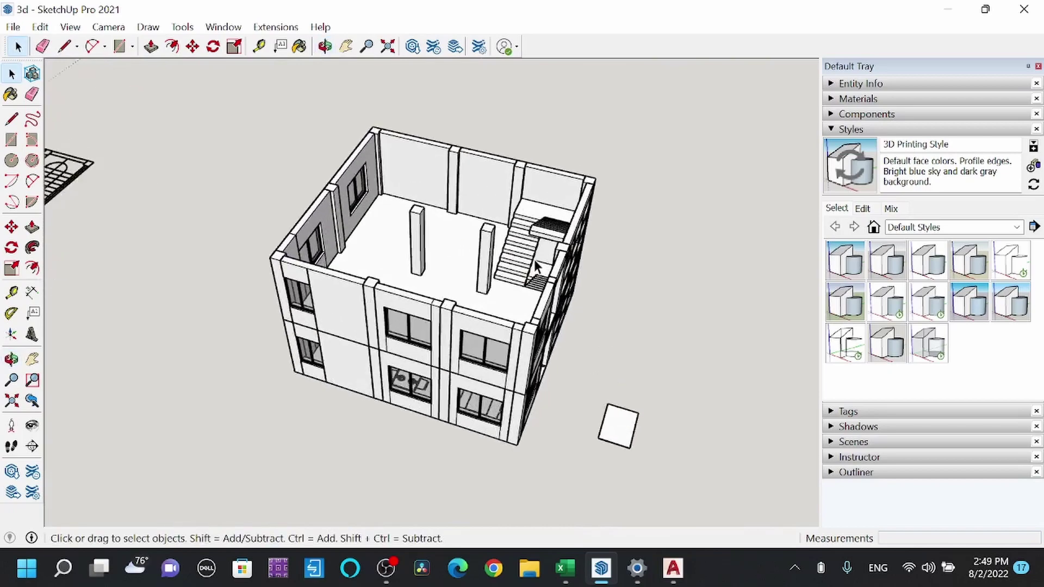
scroll(535, 221, "up", 5)
Step: Switch to AutoCAD and draw the first stair step, a 7" riser and 11" tread, where the stair guide line meets the section's base line
left_click(673, 568)
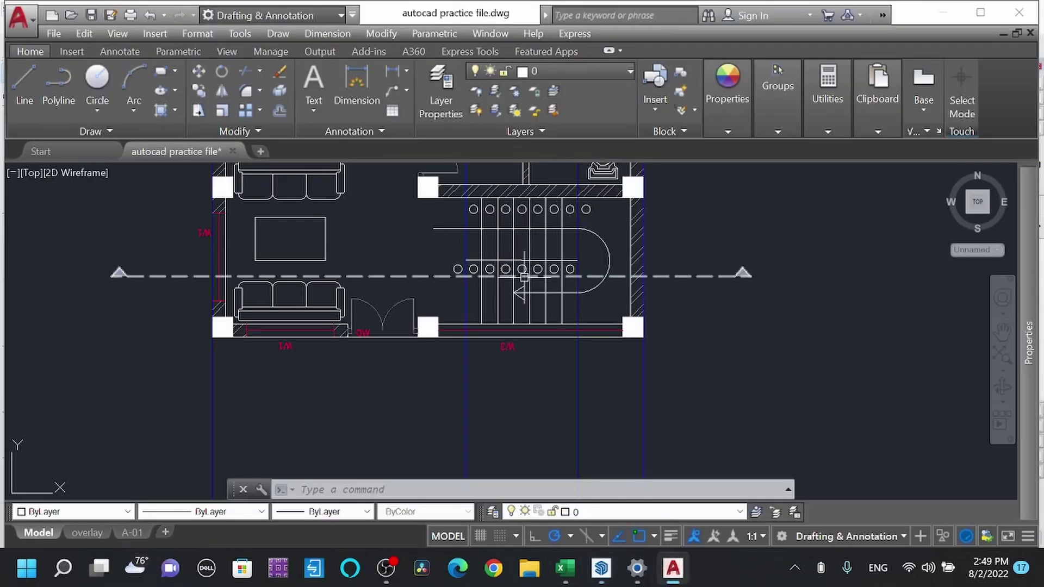
scroll(505, 259, "down", 7)
scroll(504, 346, "up", 7)
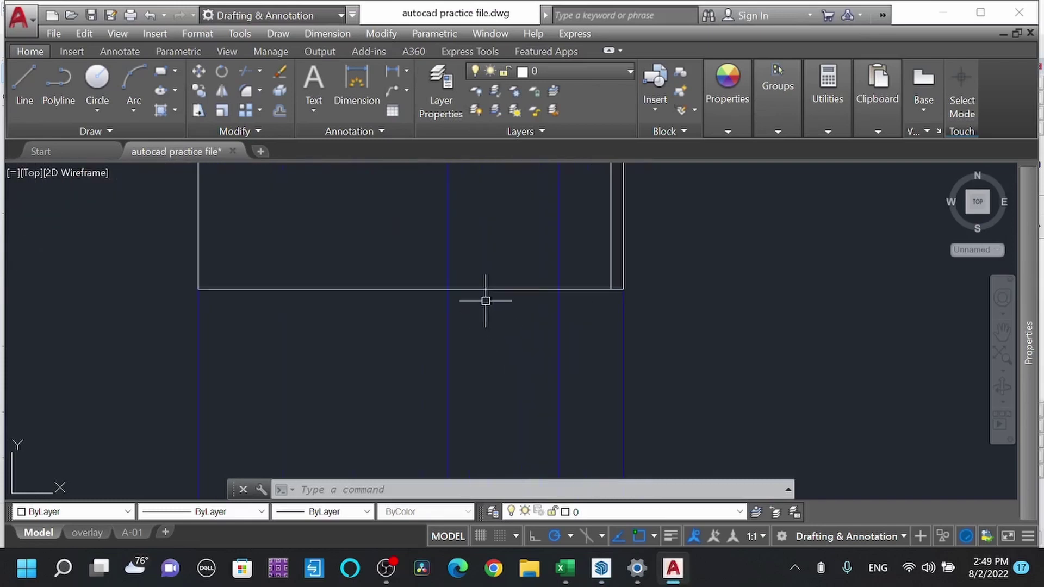
type("l")
key("Return")
scroll(424, 288, "up", 3)
left_click(457, 284)
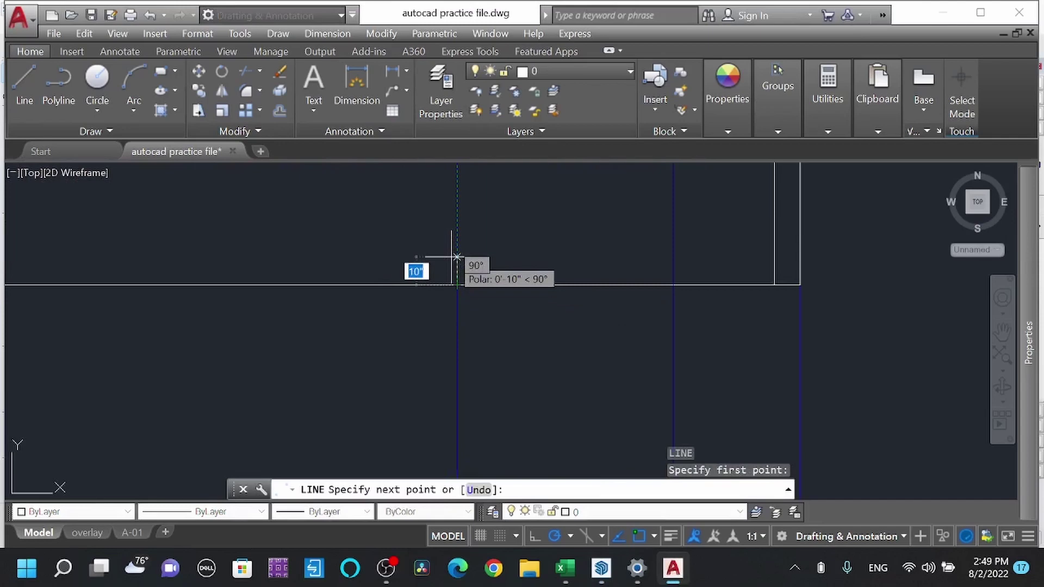
key("Return")
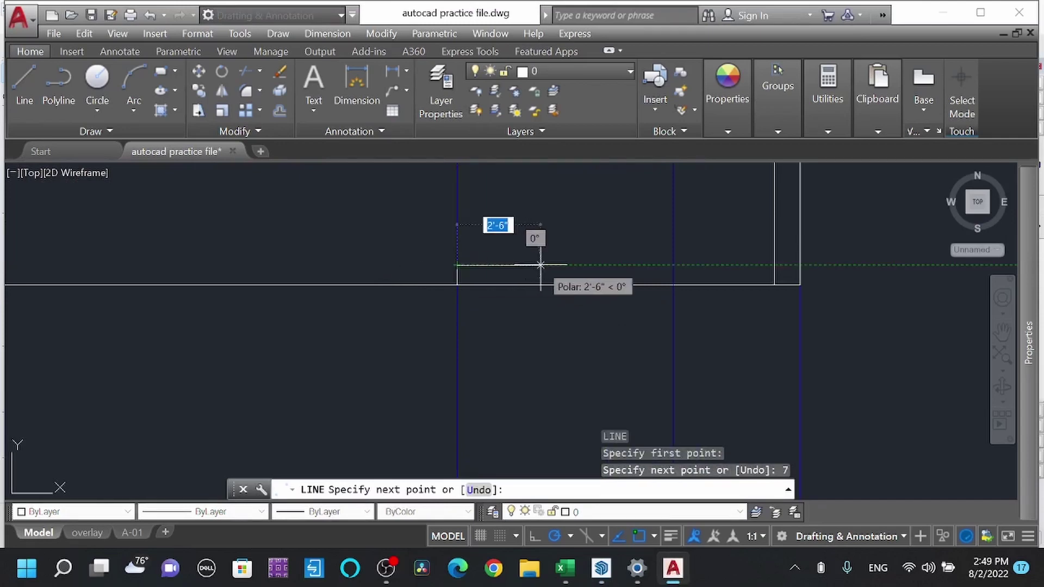
type("11")
key("Return")
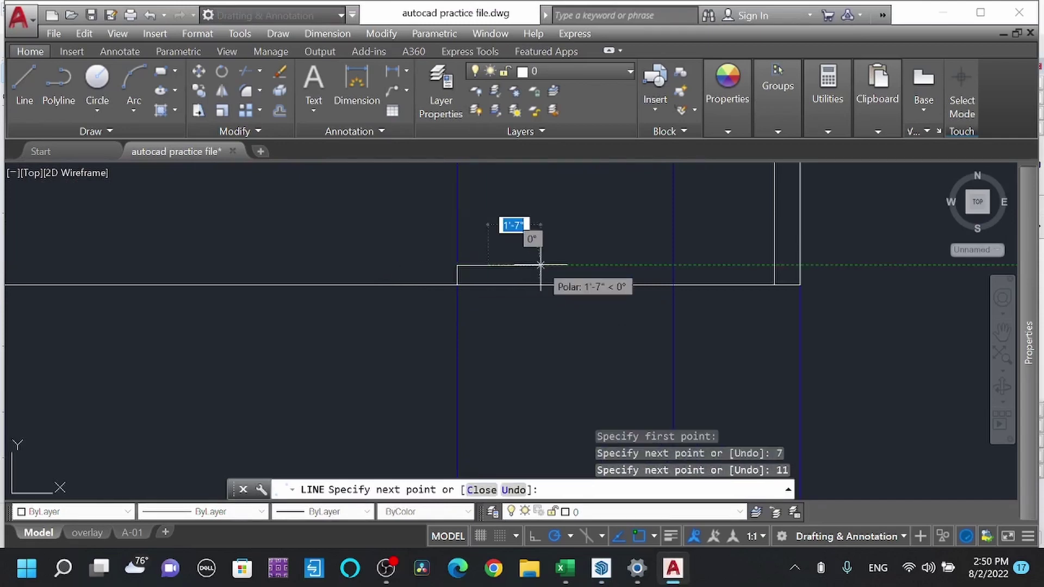
scroll(467, 261, "up", 3)
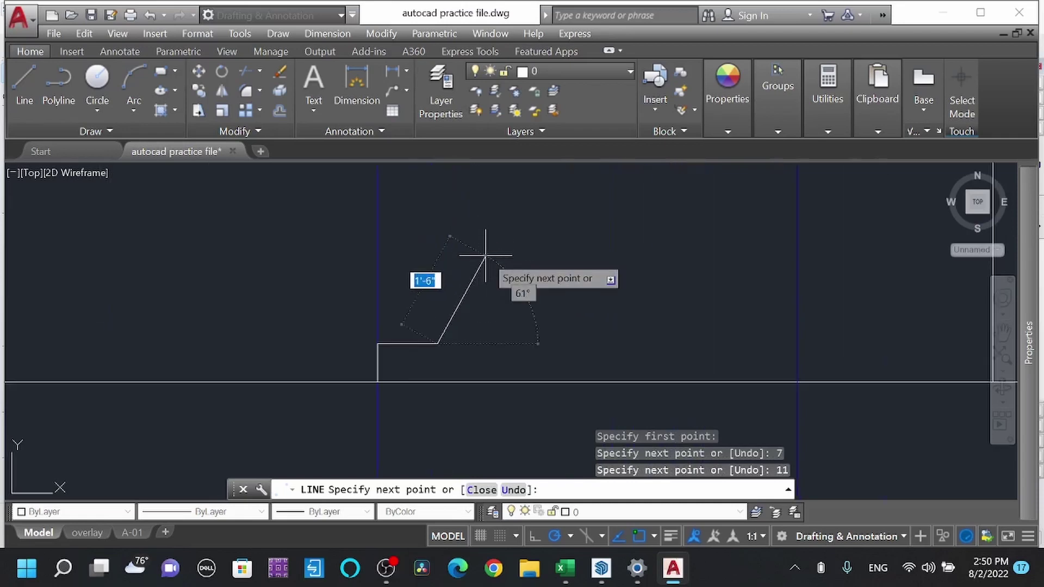
key("Escape")
Step: Copy the first stair step six times end to end, forming a lower flight that reaches the second stair guide line
left_click(304, 316)
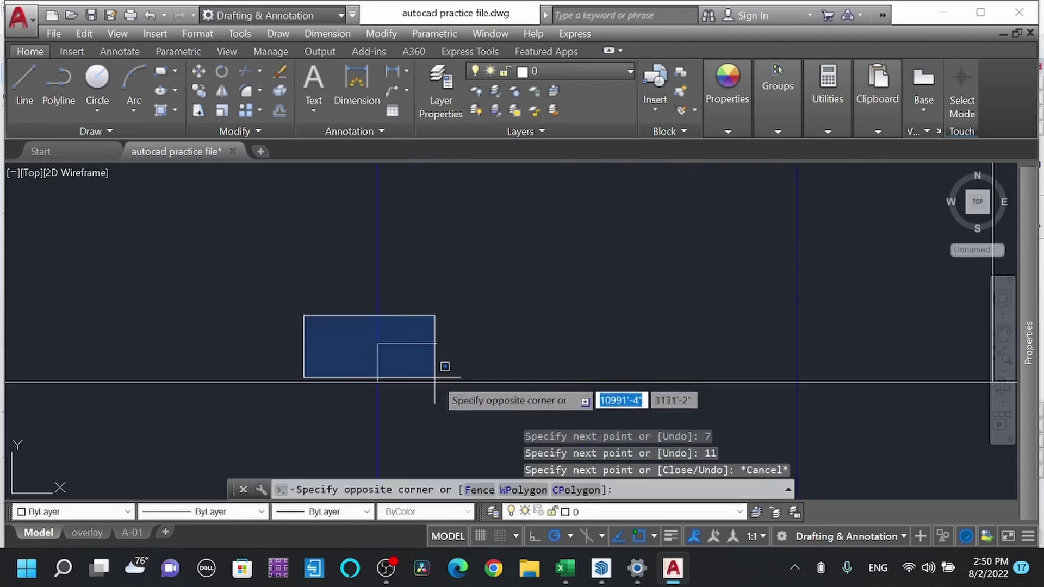
left_click(476, 425)
type("co")
key("Return")
left_click(377, 382)
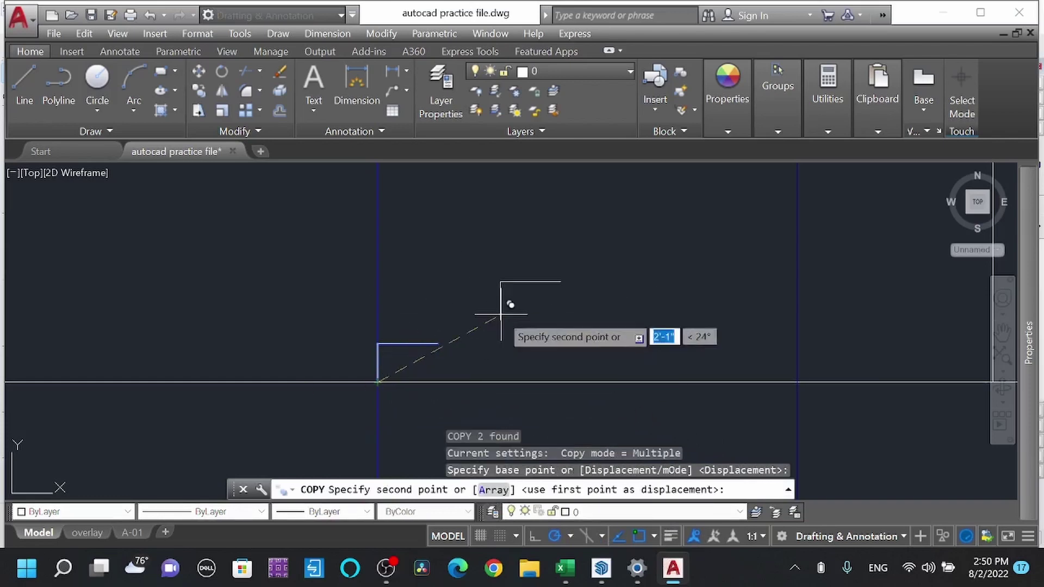
scroll(478, 326, "down", 3)
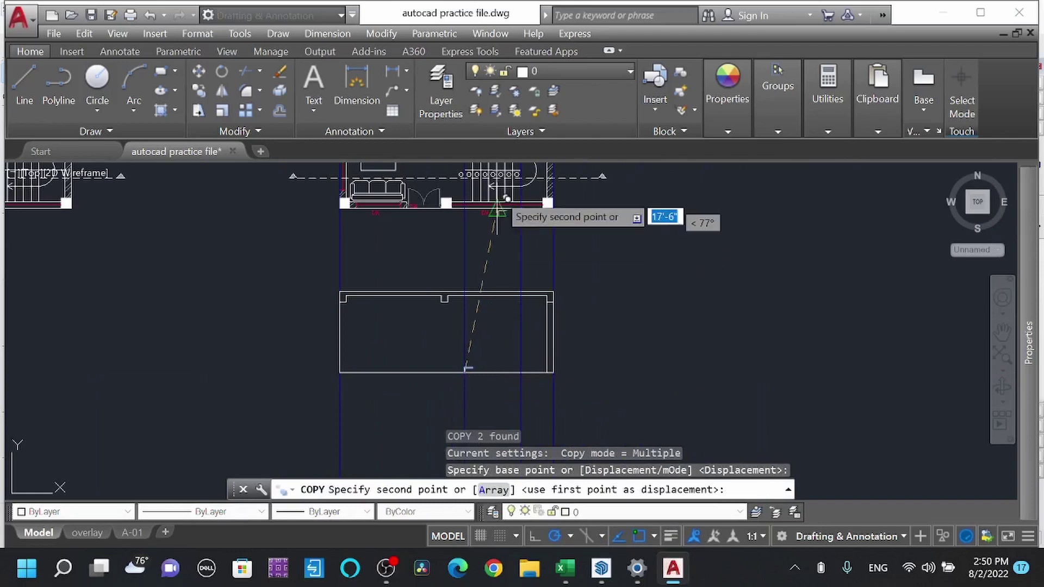
scroll(505, 229, "up", 4)
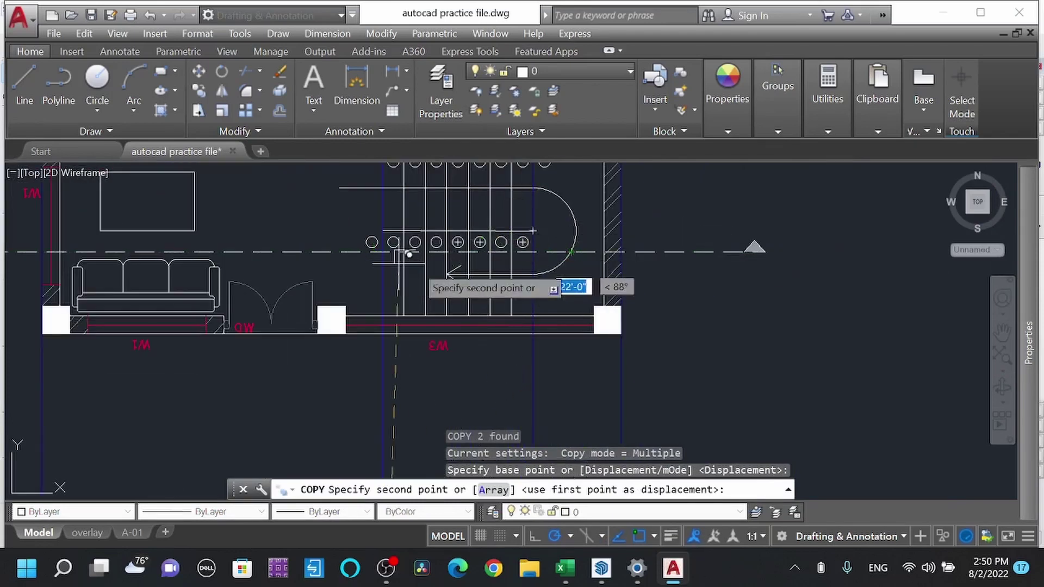
scroll(467, 211, "down", 4)
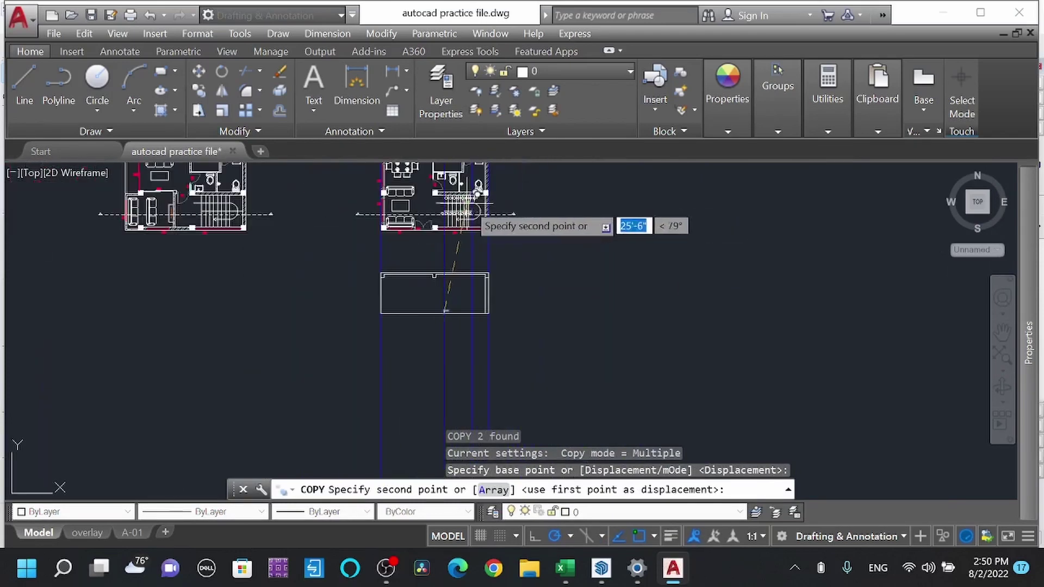
scroll(443, 319, "up", 6)
left_click(454, 319)
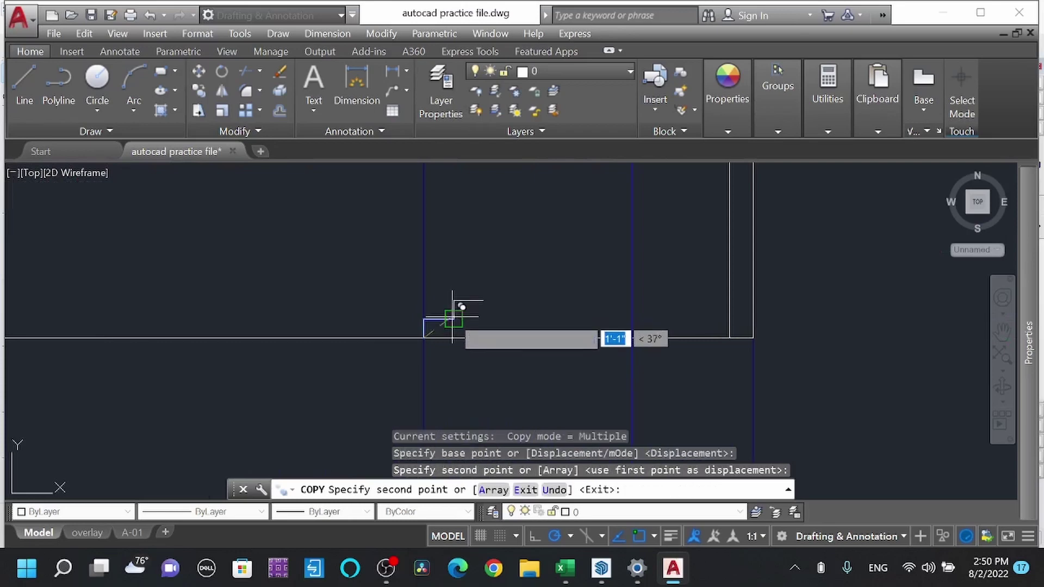
left_click(484, 300)
left_click(512, 281)
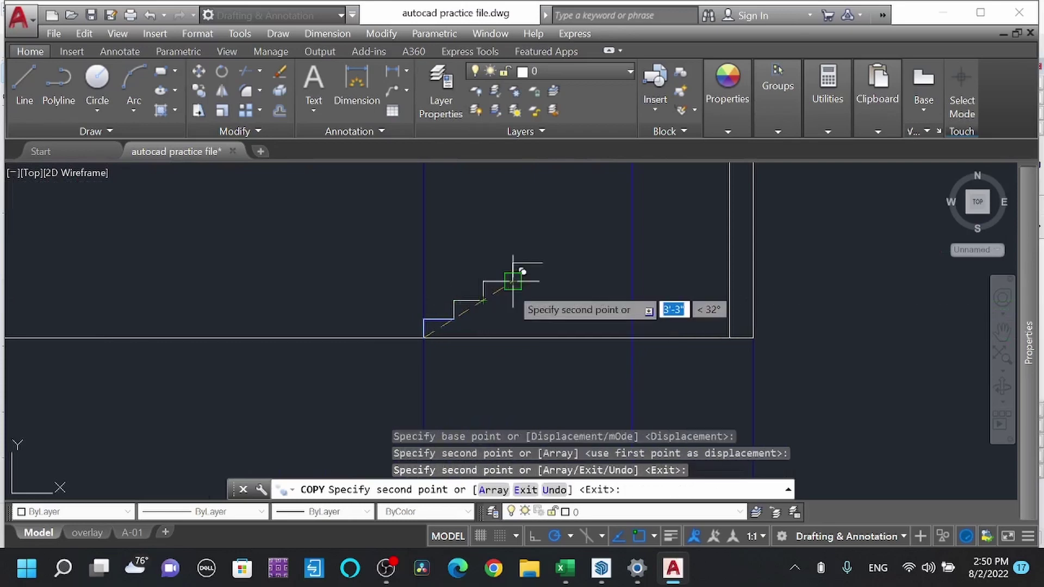
left_click(542, 263)
left_click(572, 243)
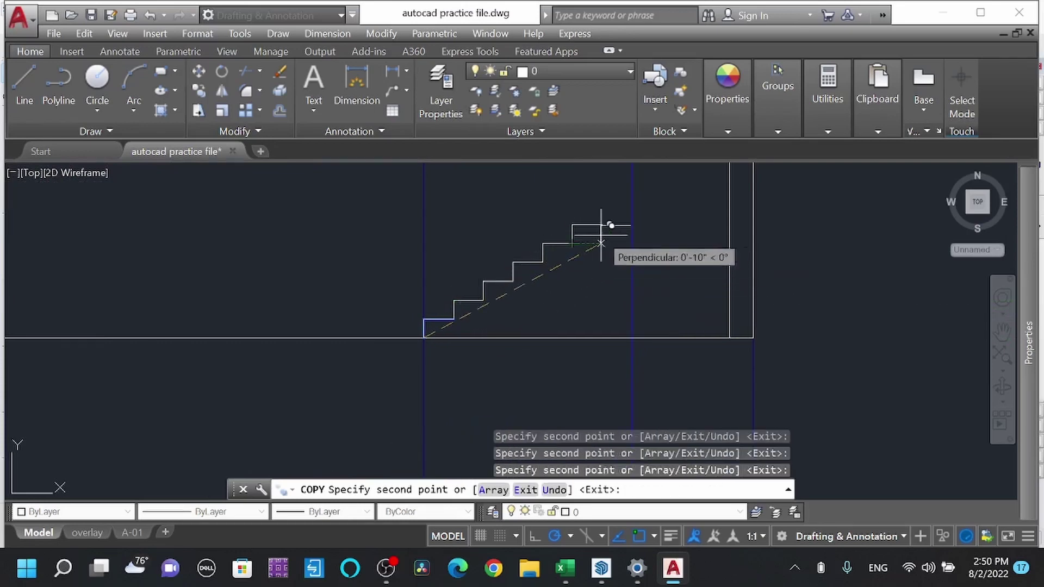
left_click(602, 225)
middle_click_drag(634, 222, 620, 235)
scroll(618, 233, "up", 5)
key("Escape")
Step: Copy the last riser onto the end of the top tread, at the stair guide line
left_click_drag(492, 283, 445, 283)
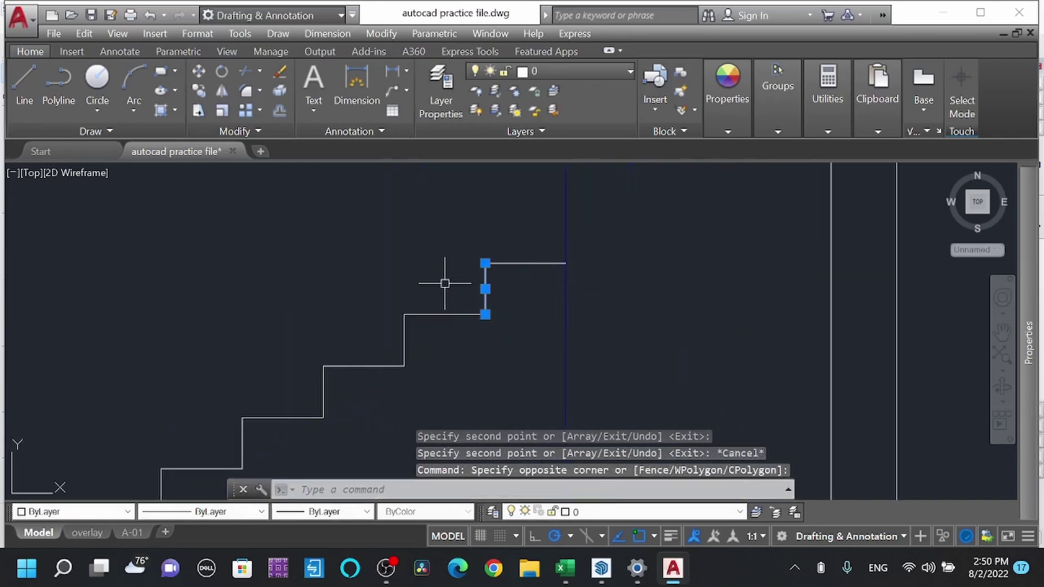
type("o")
key("Return")
left_click(486, 314)
left_click(565, 263)
key("Escape")
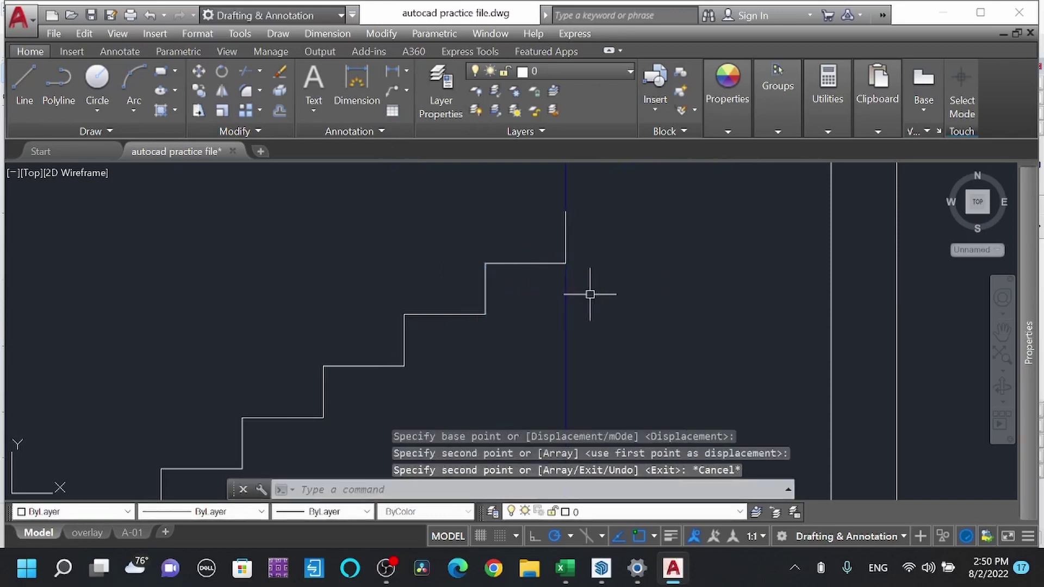
Step: Draw the horizontal landing line from the top of the last riser to the inner face of the end wall
type("l")
key("Return")
left_click(566, 212)
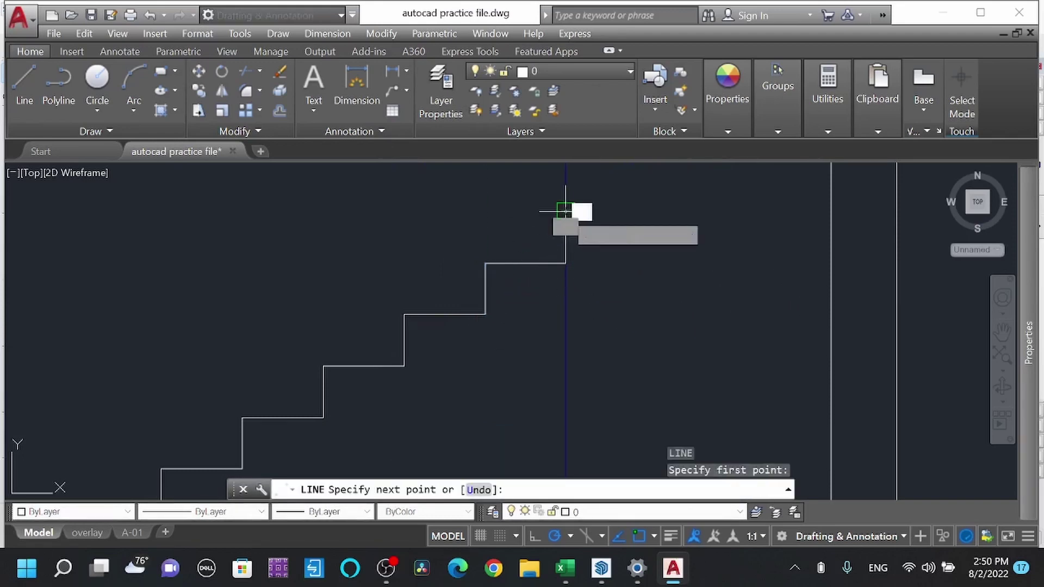
left_click(831, 212)
scroll(615, 294, "down", 7)
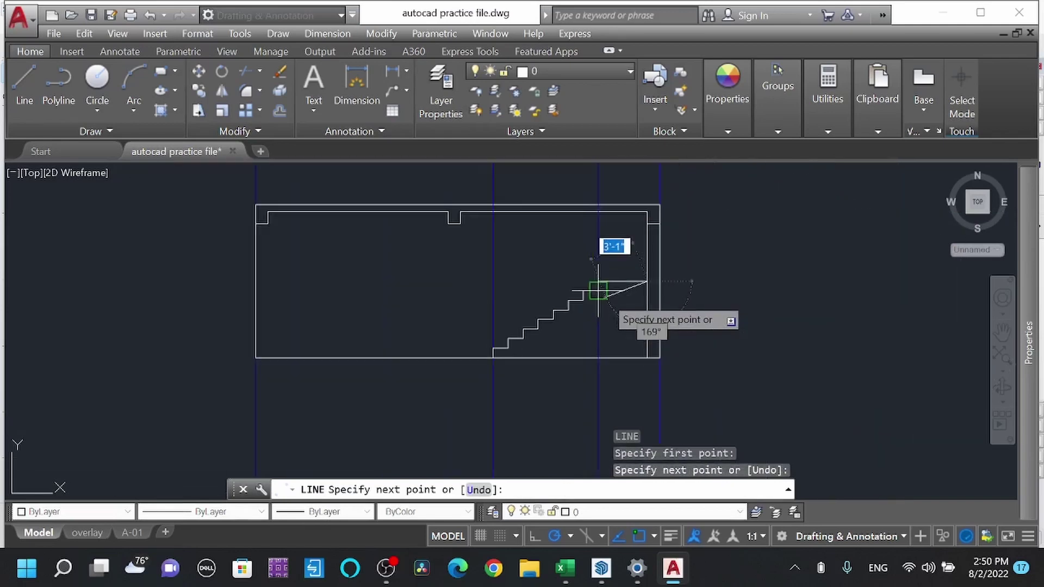
key("Escape")
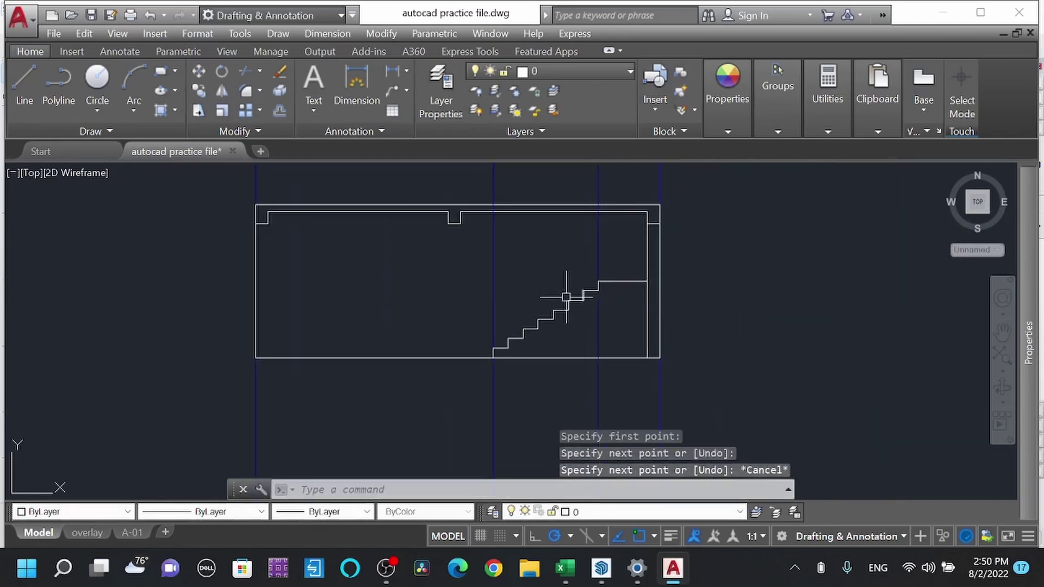
Step: Join all the risers and treads of the lower flight into one polyline
left_click(481, 235)
left_click(644, 427)
type("j")
key("Return")
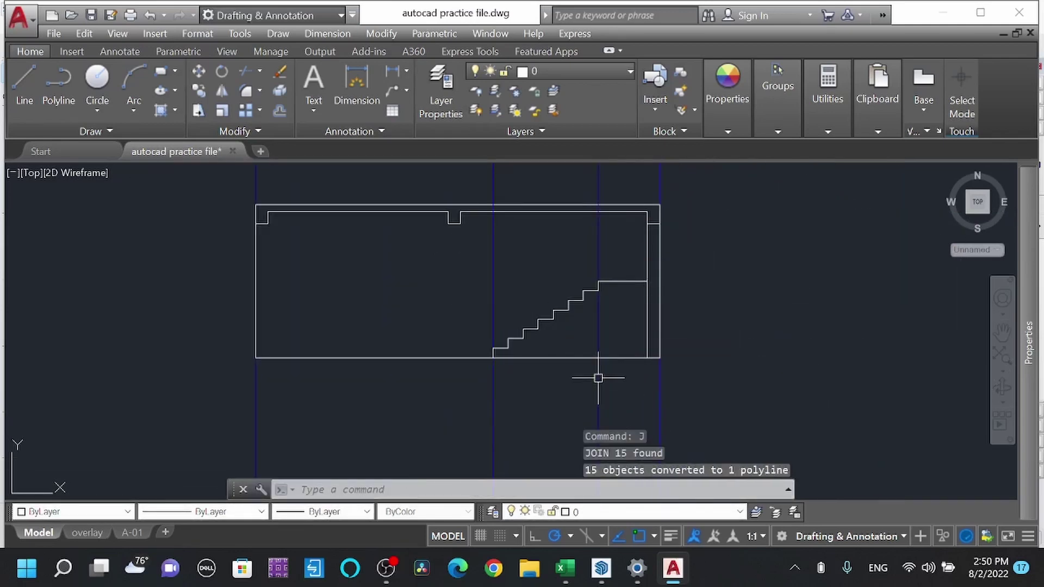
left_click(547, 319)
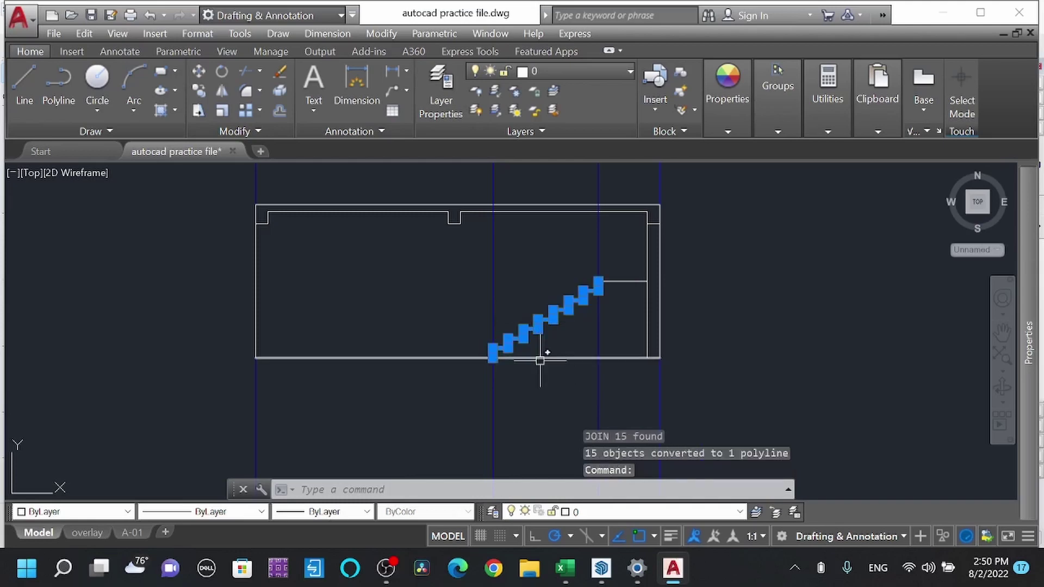
key("Escape")
Step: Mirror the flight polyline about the horizontal axis through the landing line, keeping the original, to form the upper flight
scroll(549, 305, "up", 3)
left_click(572, 330)
left_click(554, 289)
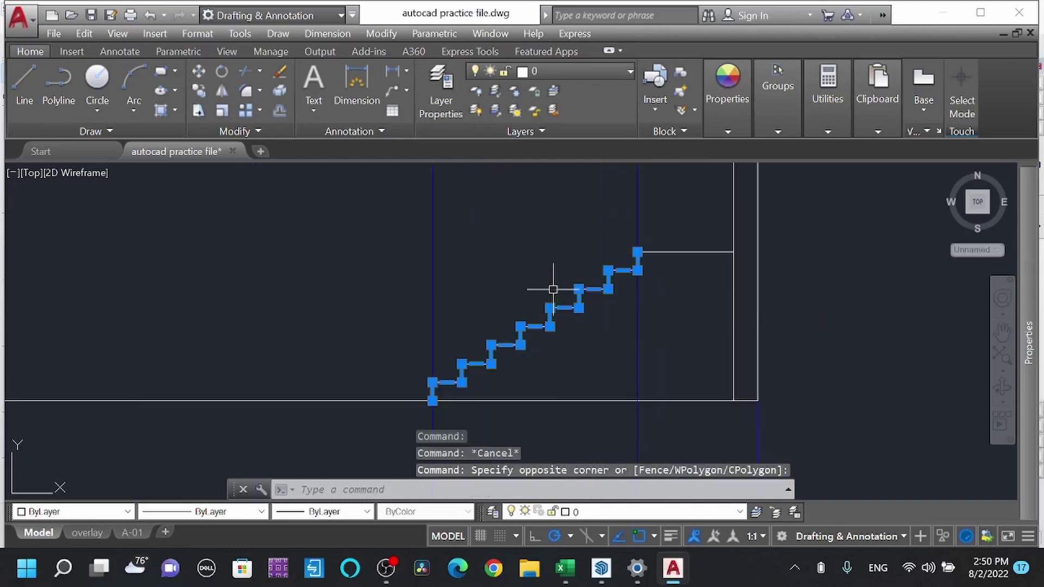
key("Escape")
left_click(564, 310)
left_click(538, 294)
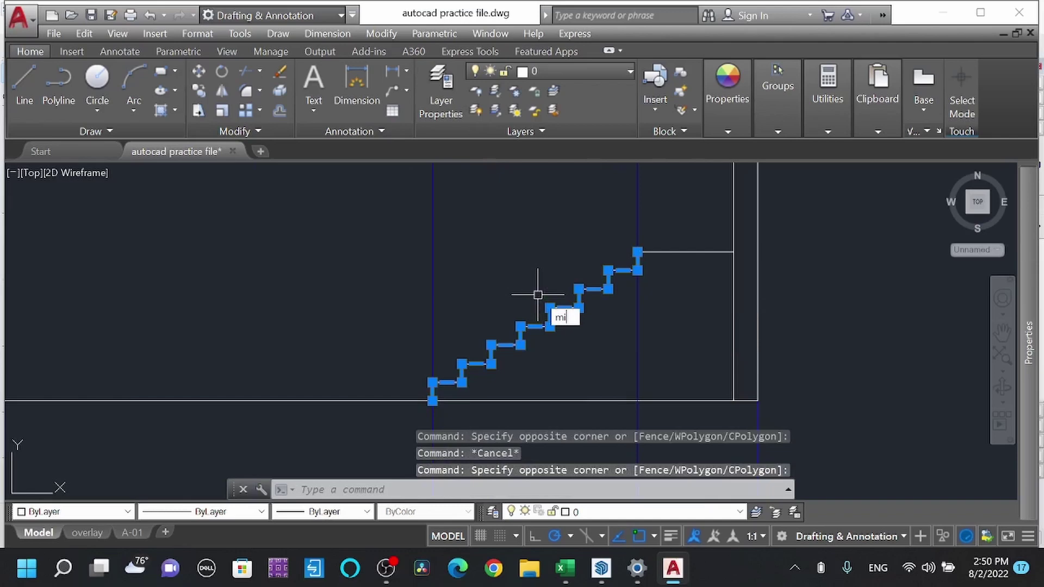
type("mi")
key("Return")
scroll(634, 252, "up", 2)
left_click(637, 252)
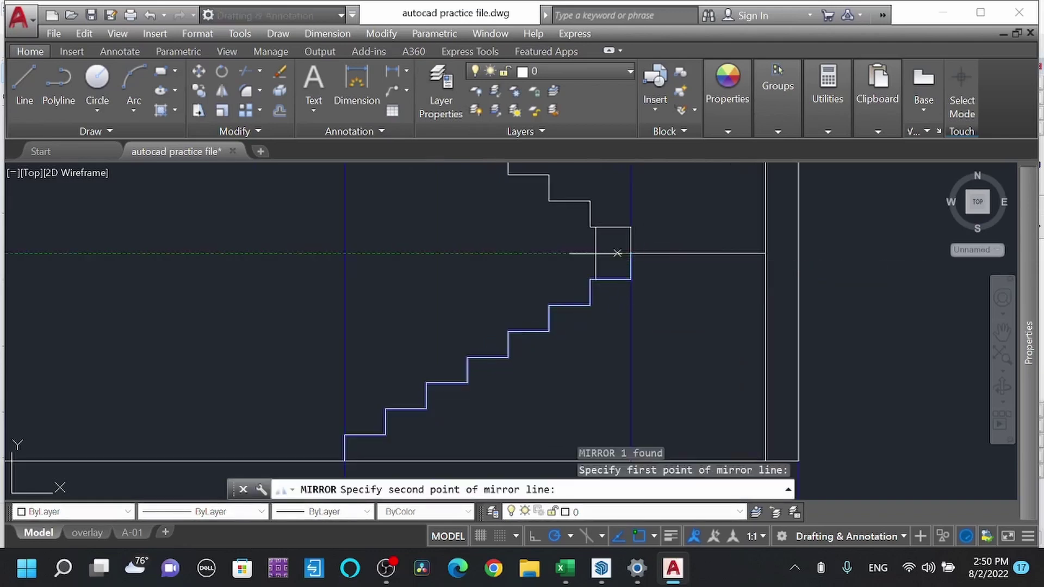
left_click(465, 260)
type("n")
key("Return")
scroll(492, 325, "down", 3)
middle_click_drag(492, 325, 491, 363)
scroll(492, 363, "up", 1)
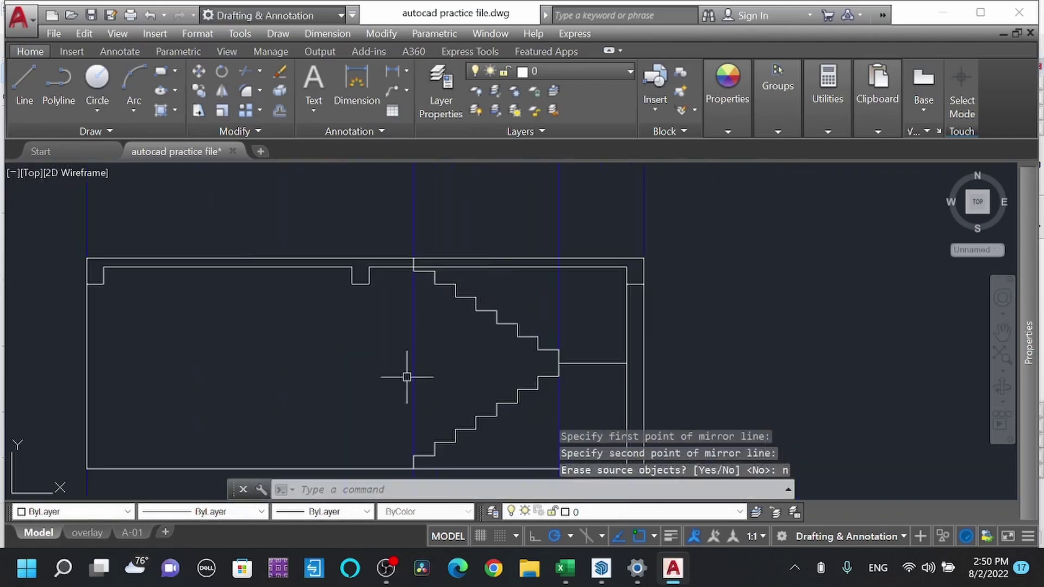
Step: Set the transparency of the lower flight polyline to 40
left_click(500, 401)
mouse_move(1021, 395)
left_click(938, 327)
left_click(942, 336)
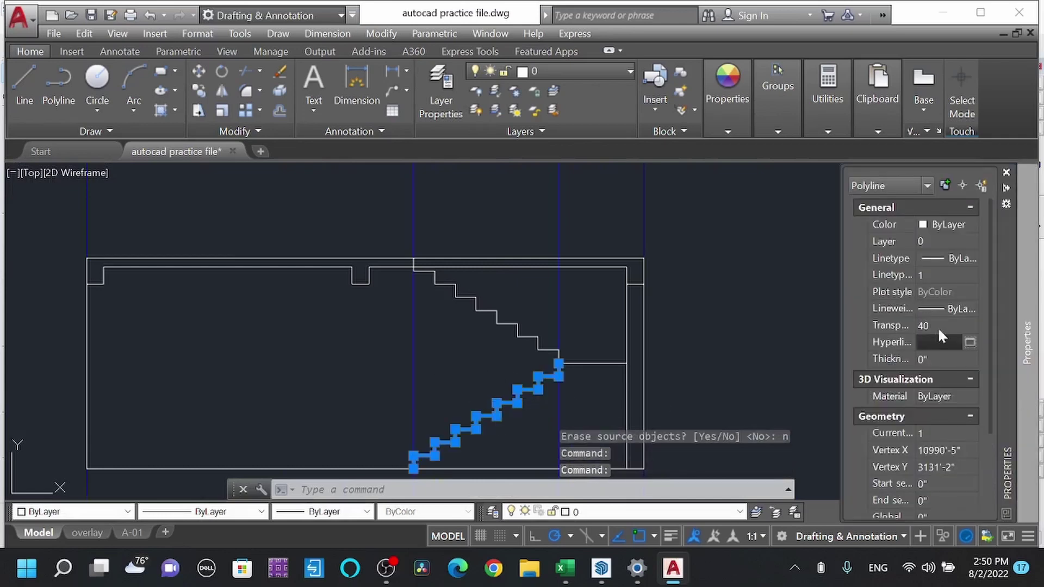
key("Escape")
middle_click_drag(569, 434, 576, 380)
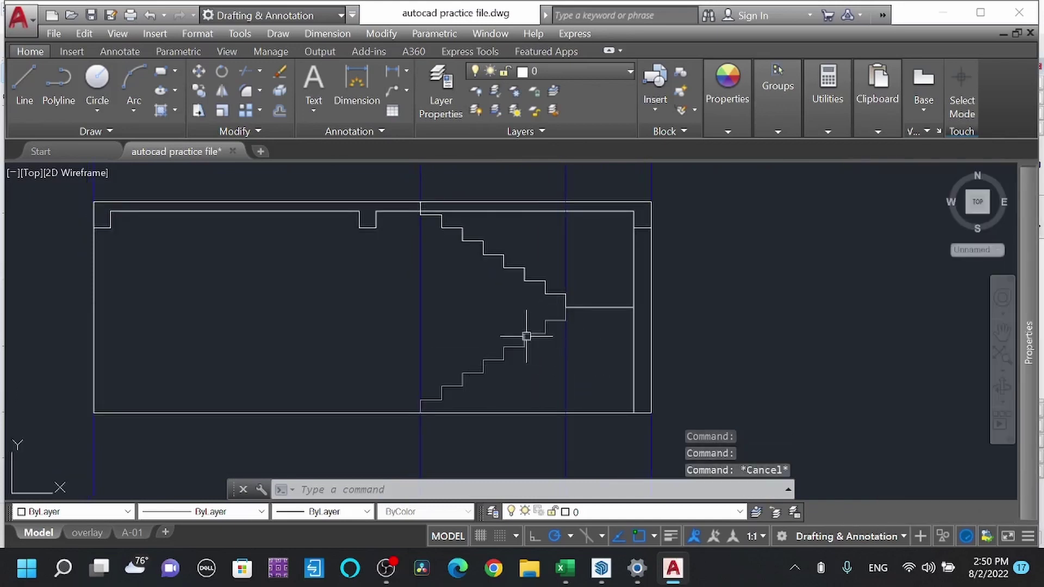
Step: Draw a sloping line from the foot of the lower flight's first riser to the end of its top tread
scroll(526, 342, "up", 1)
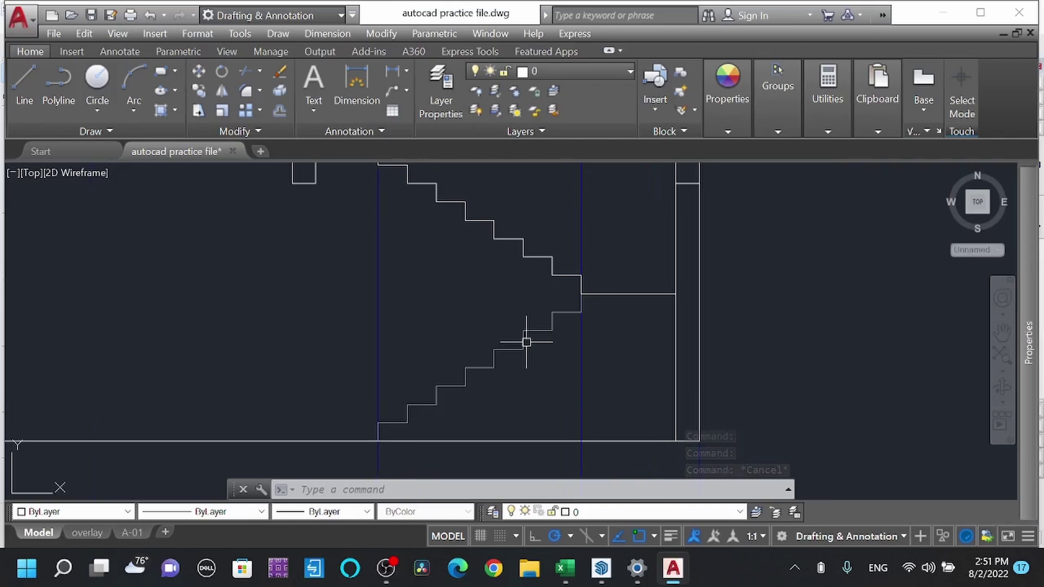
key("Return")
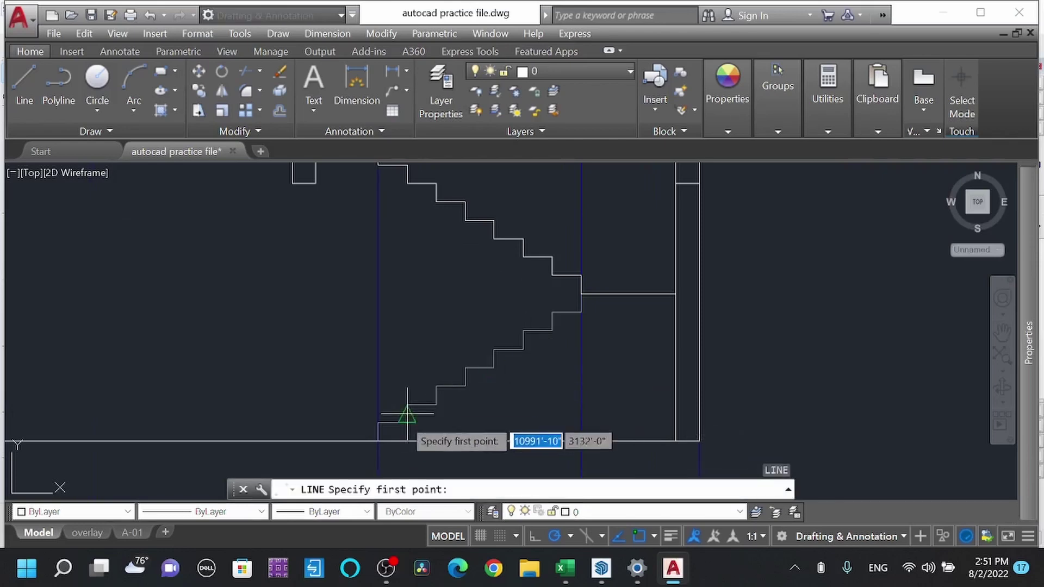
left_click(378, 439)
left_click(581, 313)
key("Escape")
Step: Draw a sloping line beneath the upper flight from the landing's start to the base of the topmost riser
key("Return")
left_click(580, 294)
scroll(543, 277, "down", 1)
scroll(489, 234, "up", 1)
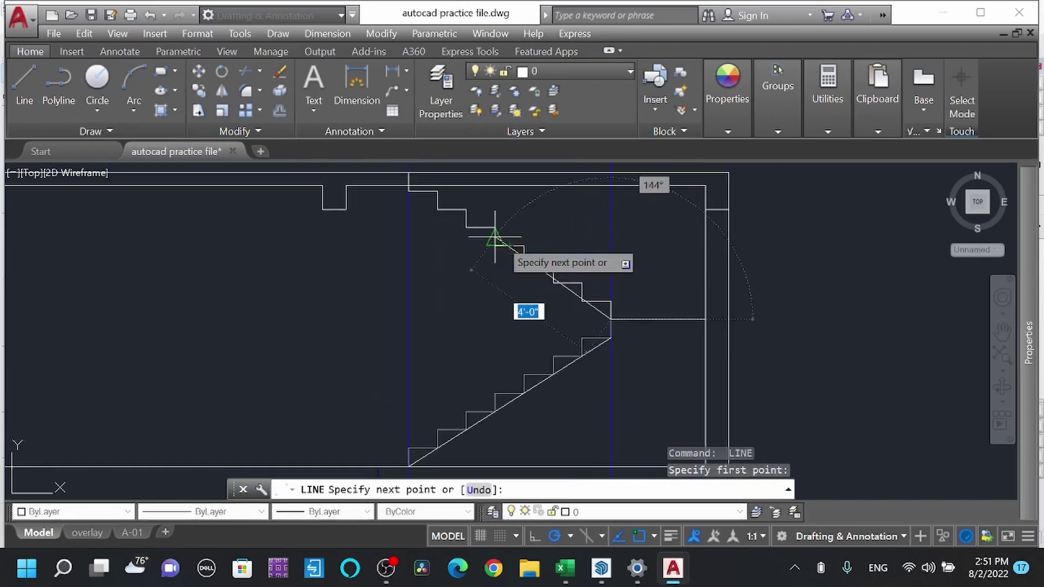
left_click(409, 191)
key("Escape")
middle_click_drag(584, 383, 575, 388)
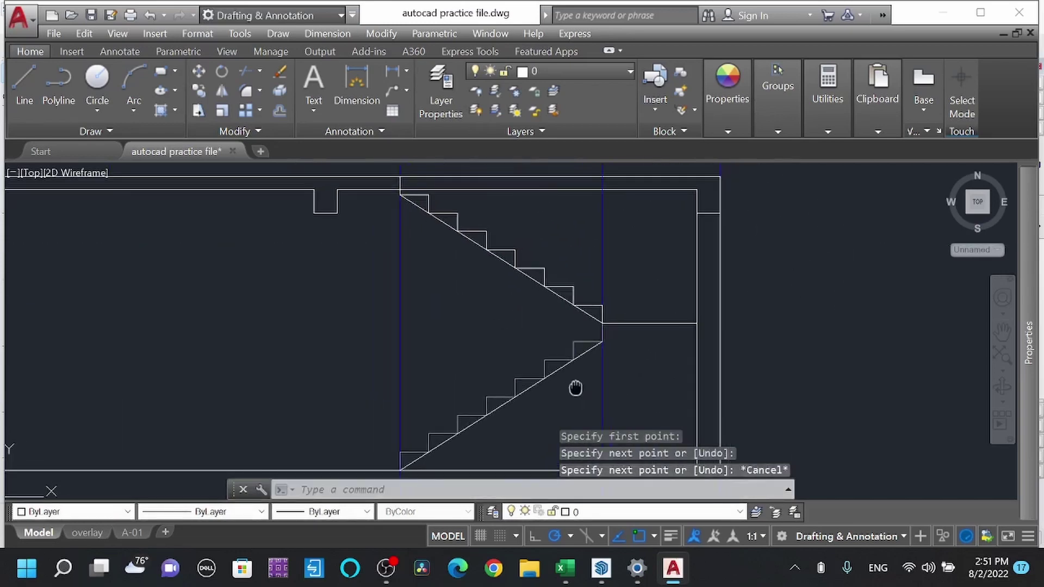
type("o")
key("Return")
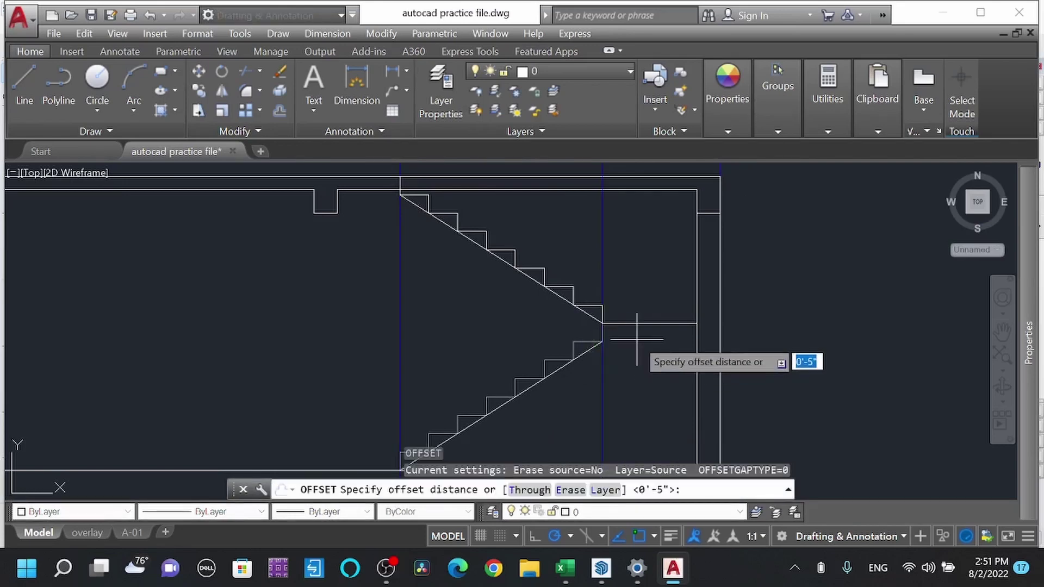
key("Escape")
key("Return")
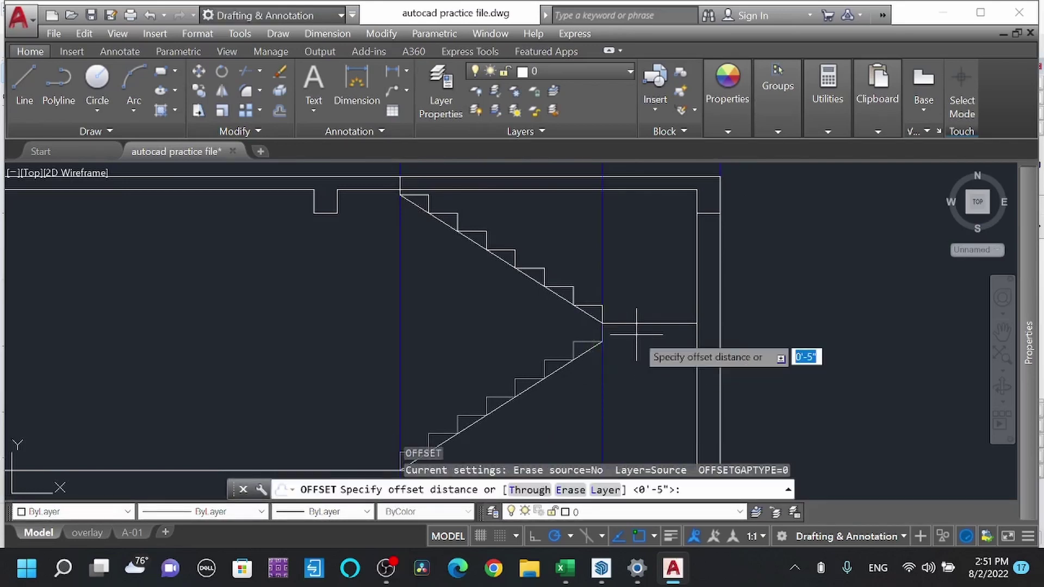
key("Escape")
Step: Offset the landing line and the sloping lines of both flights 5" downward to give the stair slab its thickness
type("o")
key("Return")
type("5")
key("Return")
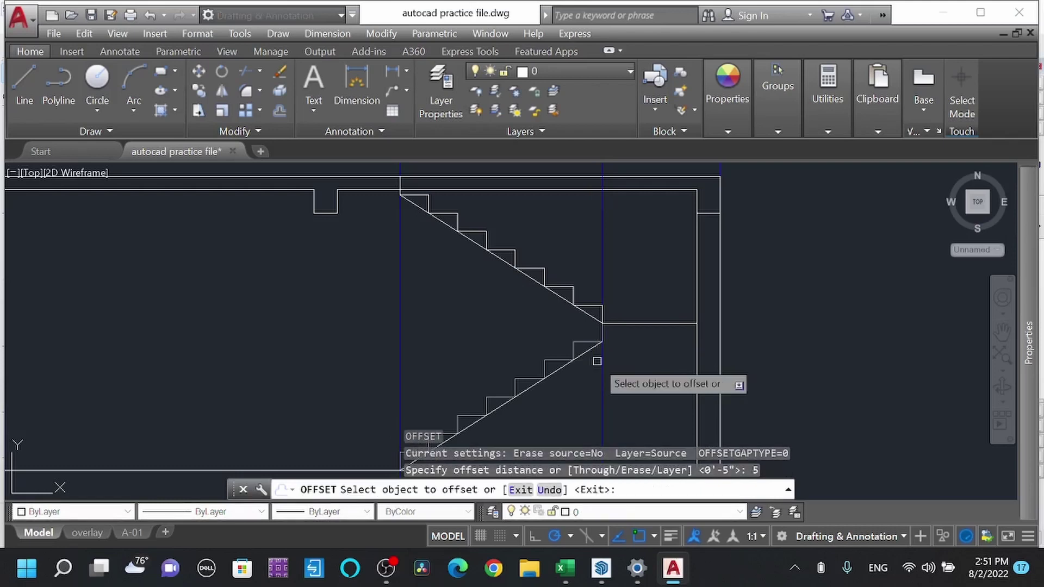
left_click(649, 327)
left_click(630, 381)
left_click(566, 370)
left_click(558, 384)
left_click(569, 302)
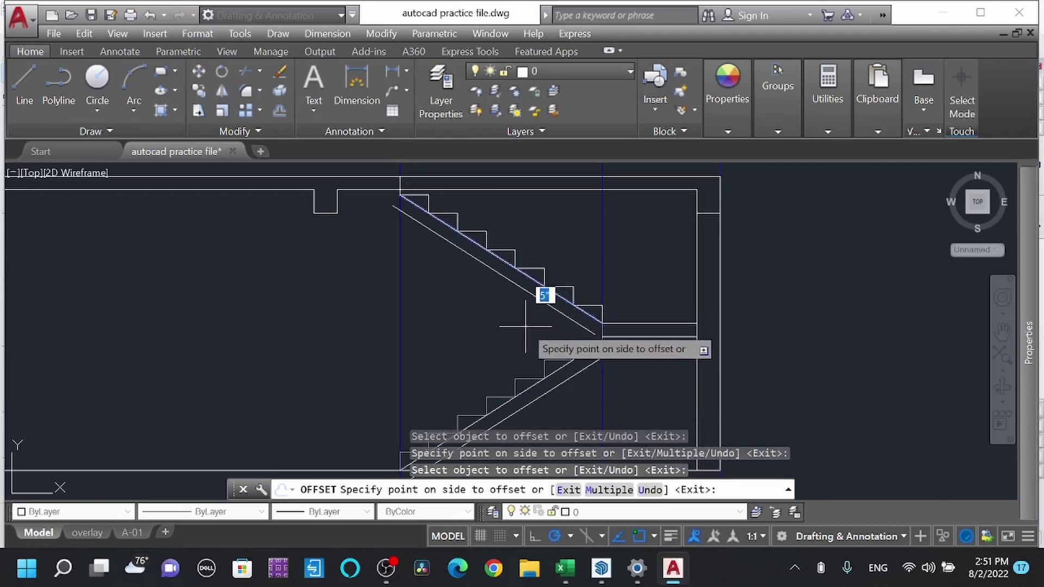
key("Escape")
Step: Delete the original sloping lines touching the steps of both flights, keeping their offset copies
left_click(554, 368)
left_click(561, 308)
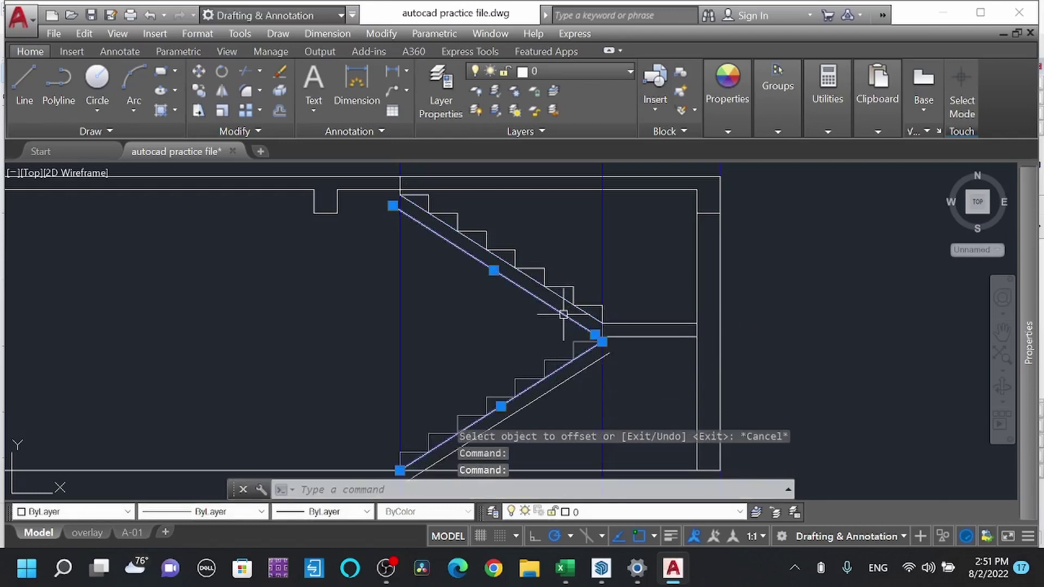
key("Escape")
left_click(559, 373)
key("Delete")
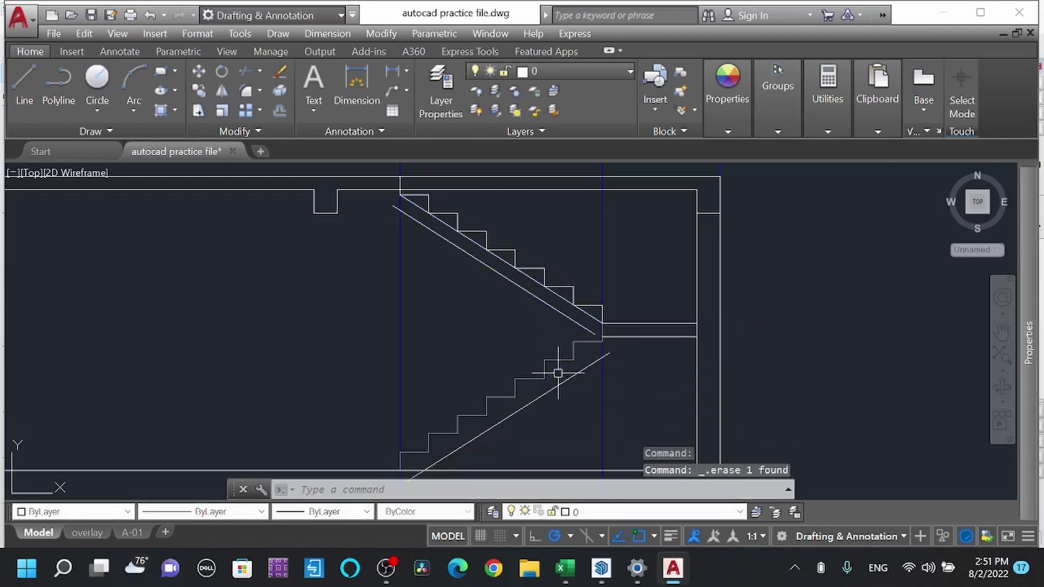
scroll(608, 318, "up", 2)
scroll(462, 225, "down", 3)
scroll(462, 225, "up", 3)
middle_click_drag(486, 299, 508, 268)
scroll(508, 268, "down", 3)
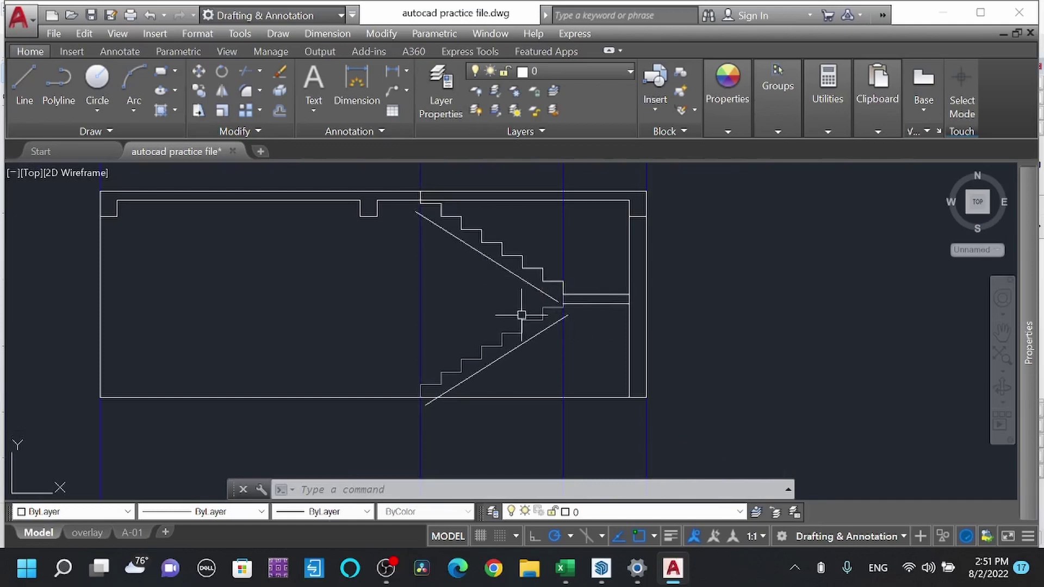
Step: Fillet the upper flight's sloping underside line and the landing's bottom line together with a radius of 0
scroll(569, 293, "up", 4)
type("f")
key("Return")
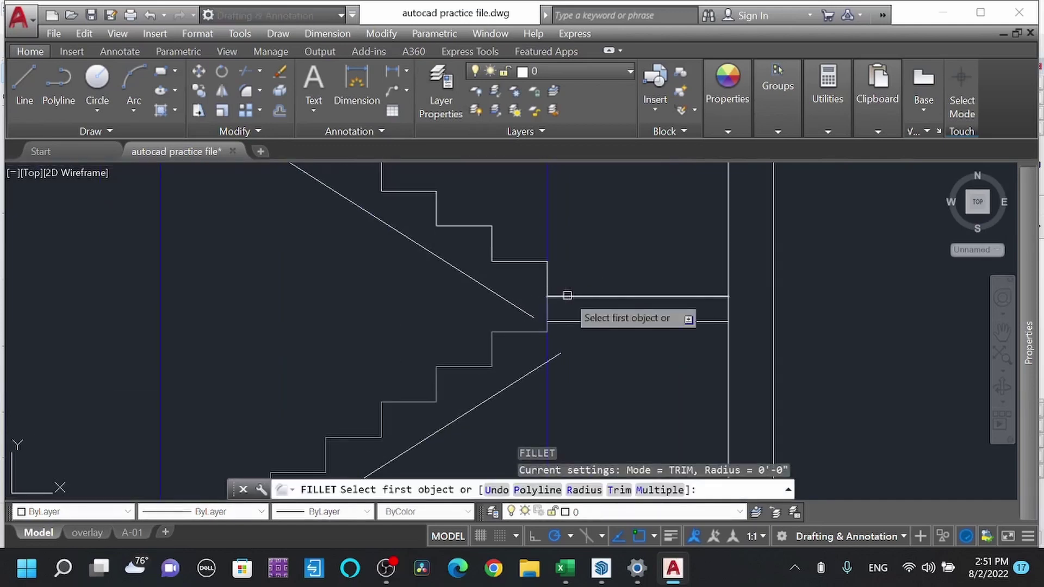
type("r")
key("Return")
type("0")
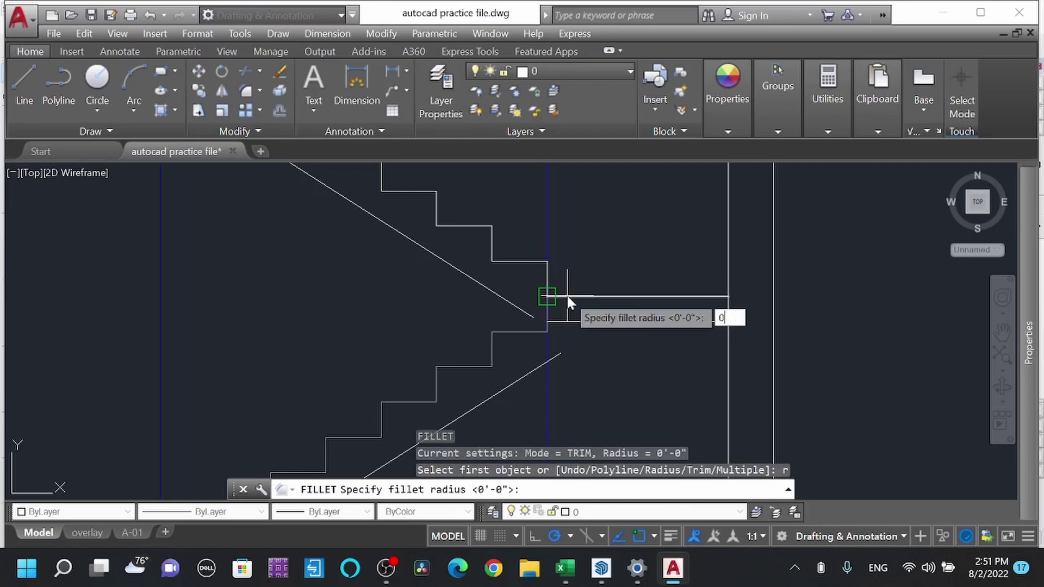
key("Return")
left_click(530, 313)
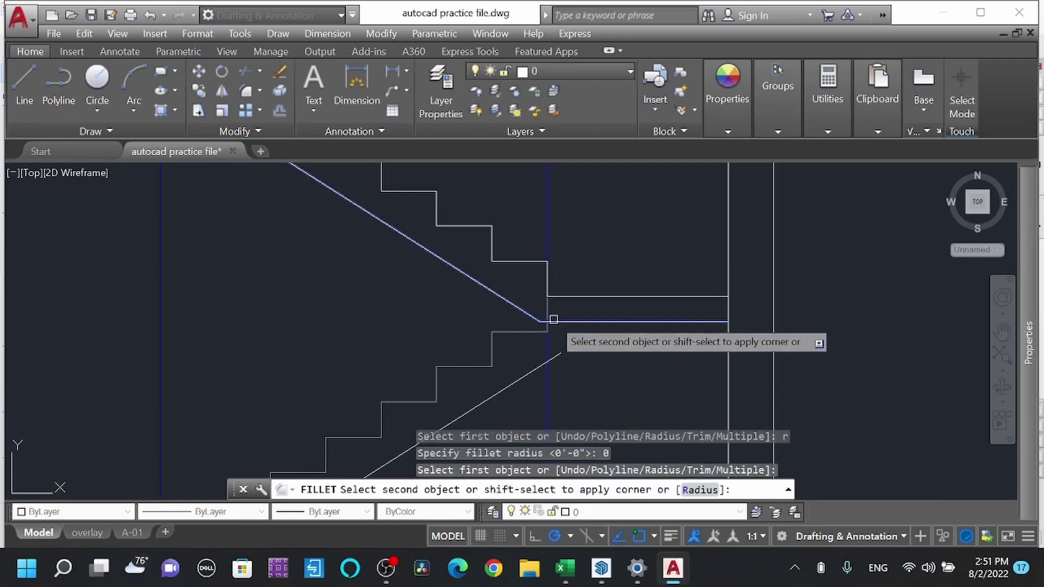
left_click(552, 321)
scroll(542, 319, "up", 5)
scroll(549, 288, "down", 5)
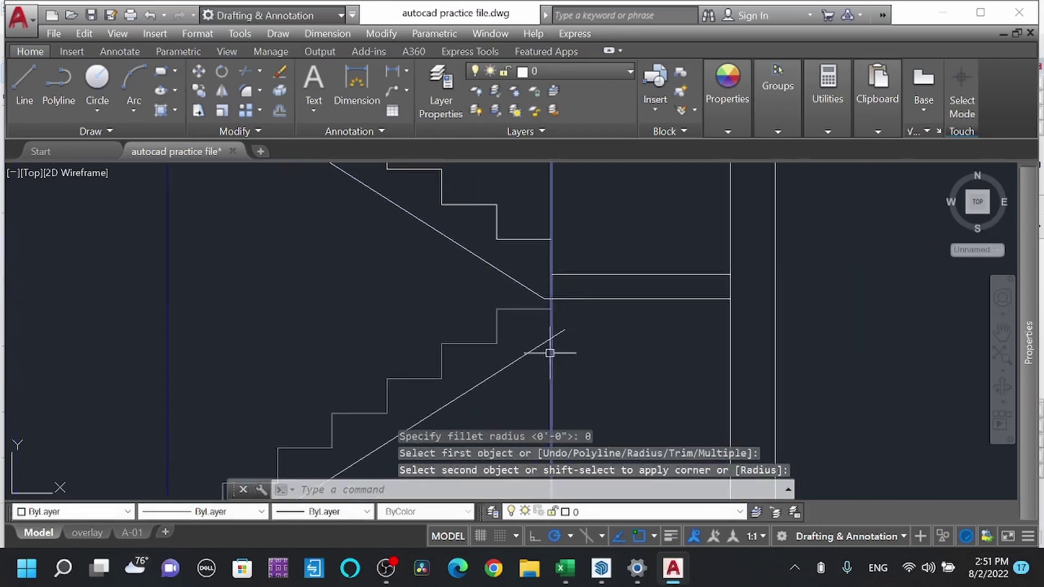
Step: Delete the guide line at the landing's start and shorten the lower flight's last riser to the landing's underside
left_click(549, 375)
key("Delete")
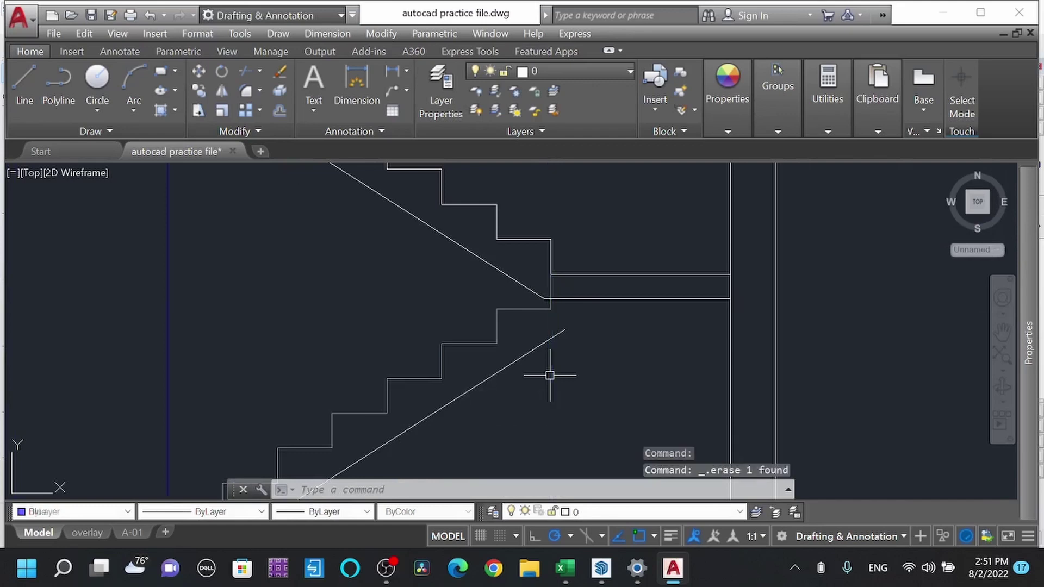
scroll(557, 280, "up", 2)
left_click(543, 290)
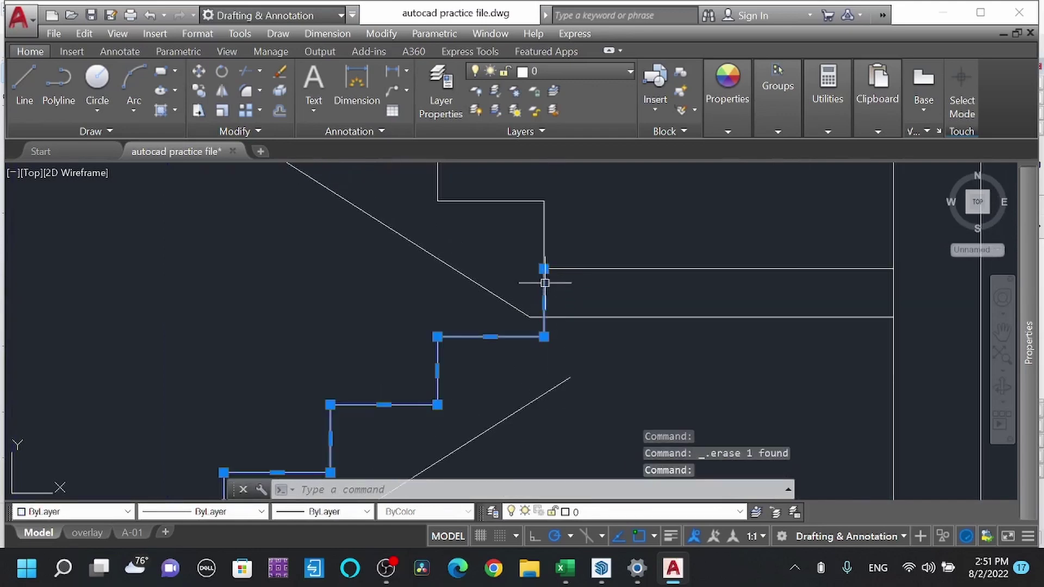
left_click(544, 268)
scroll(543, 320, "up", 5)
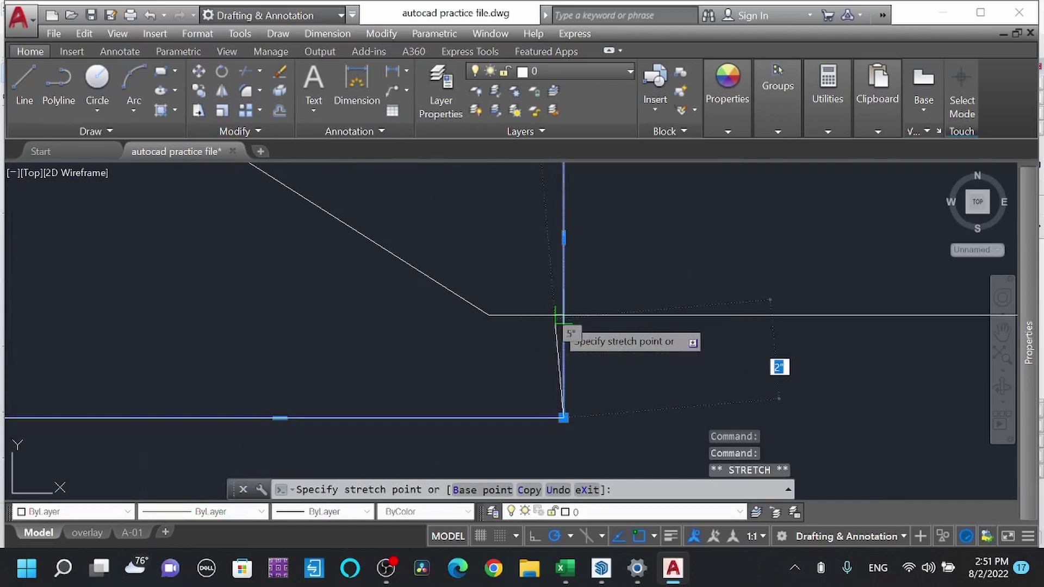
scroll(558, 318, "down", 4)
key("Escape")
scroll(591, 282, "up", 3)
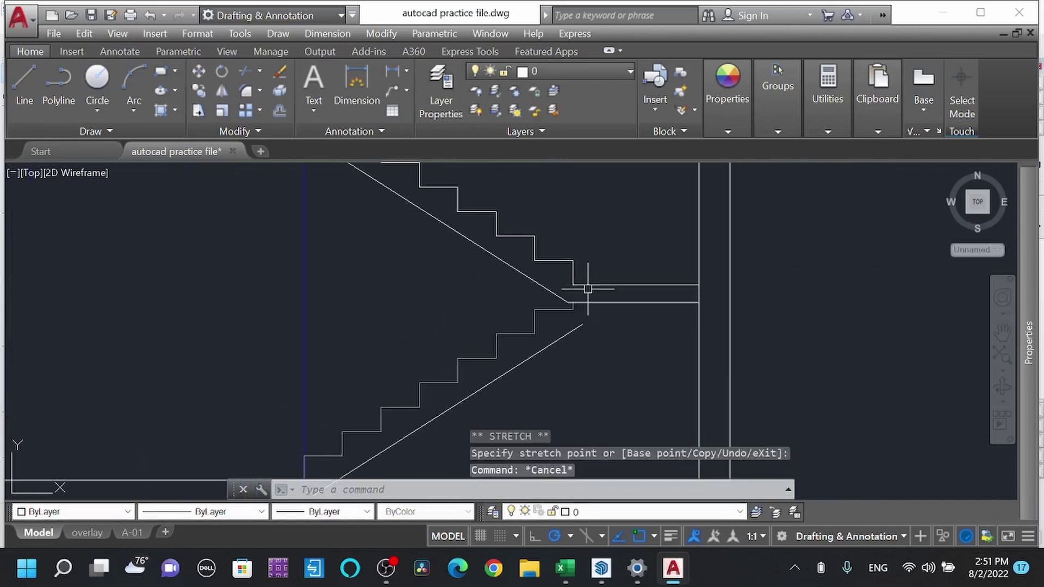
Step: Extend the lower flight's sloping line up to the underside of the landing
scroll(544, 309, "up", 3)
scroll(624, 233, "down", 4)
scroll(601, 281, "up", 2)
middle_click_drag(601, 282, 597, 306)
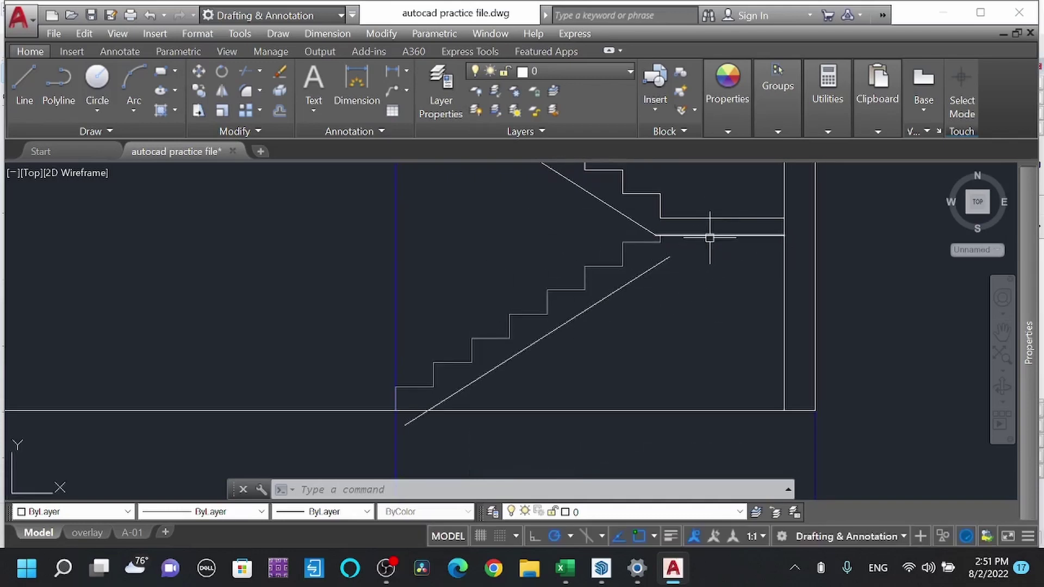
type("ex")
key("Return")
left_click(653, 265)
key("Escape")
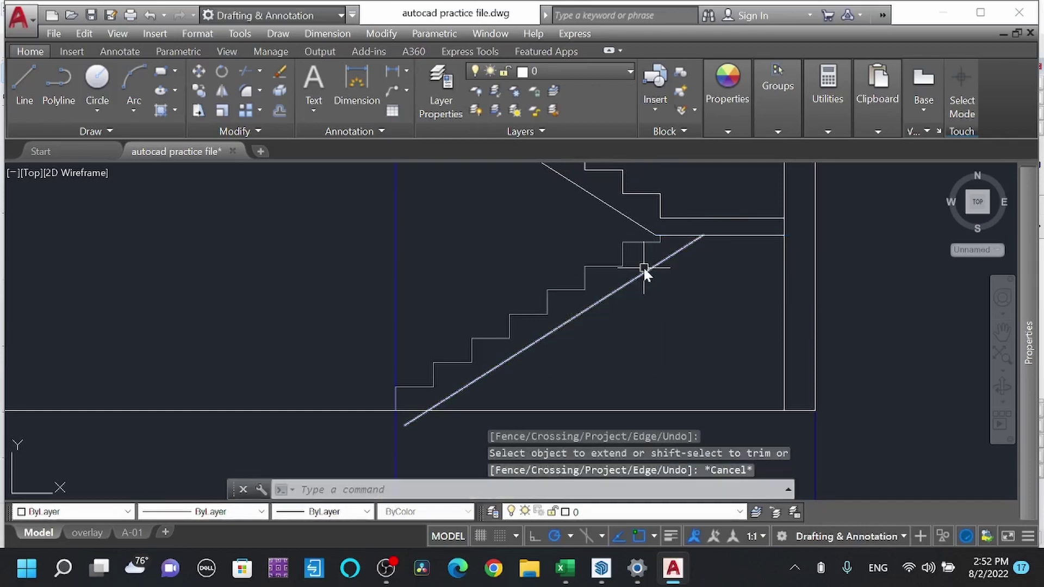
Step: Match the properties of the lower flight's sloping line to those of its steps
type("ma")
key("Return")
left_click(642, 272)
key("Escape")
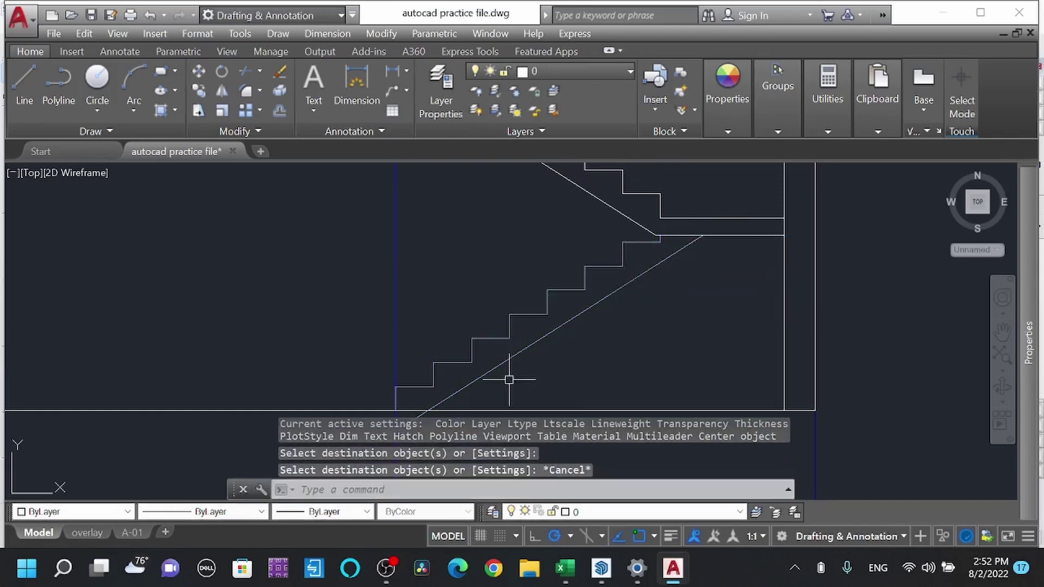
Step: Trim the end of the lower flight's sloping line that projects below the floor line
middle_click_drag(497, 403, 511, 291)
left_click_drag(532, 303, 525, 274)
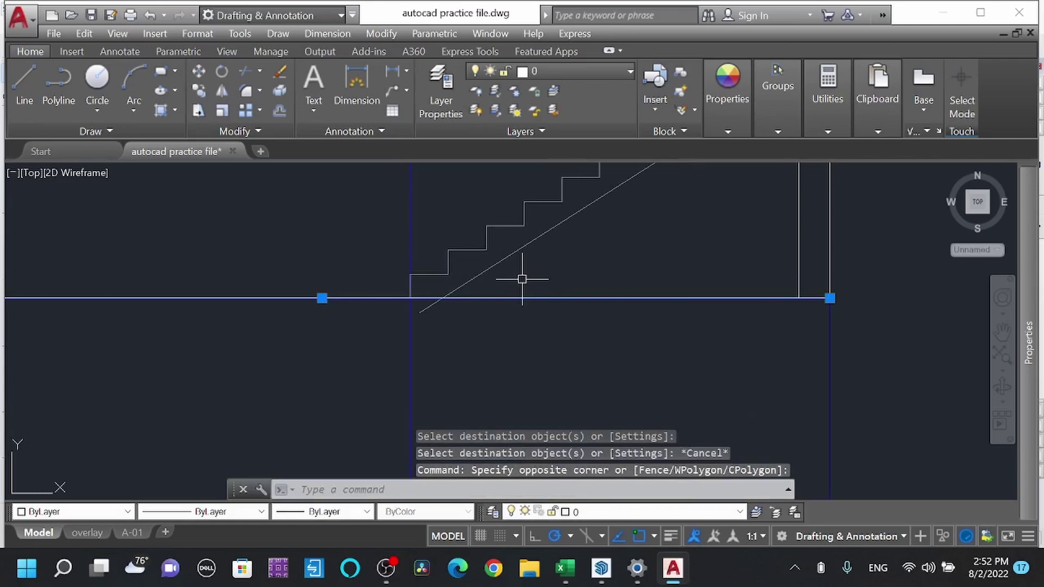
type("tr")
key("Return")
scroll(576, 376, "down", 4)
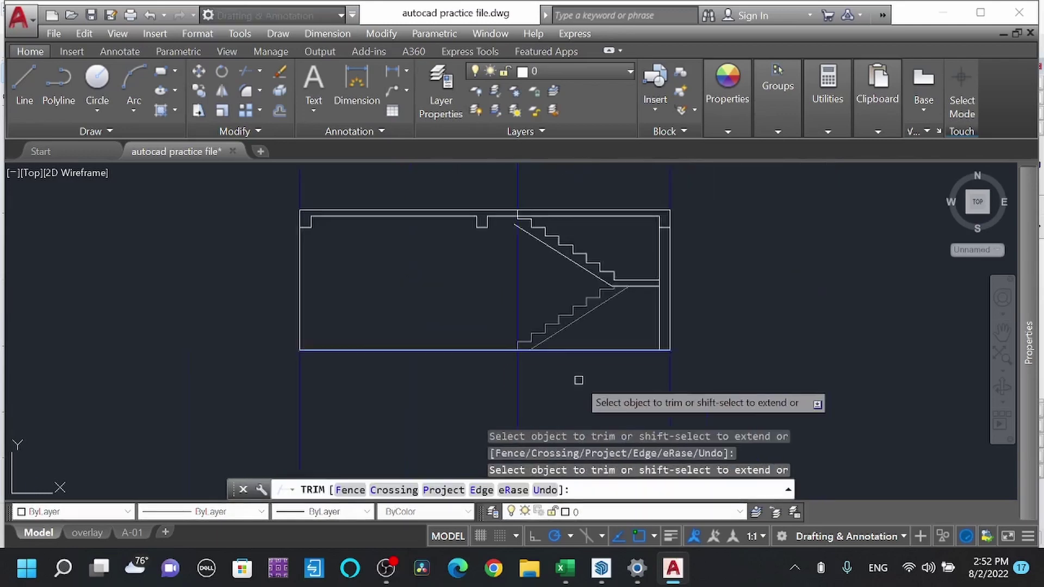
key("Escape")
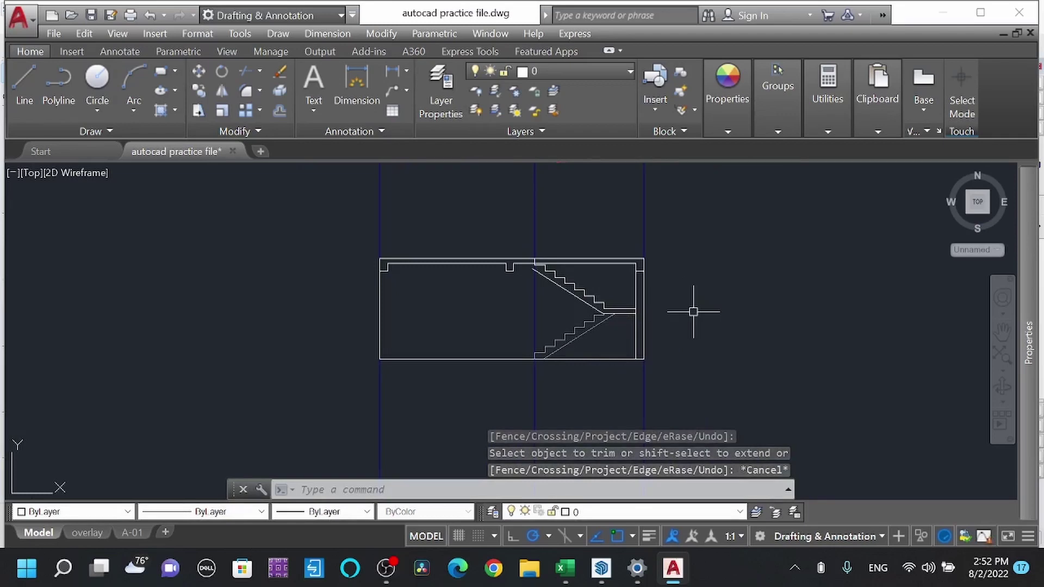
Step: Extend both landing lines through the wall to its outer face
scroll(631, 319, "up", 5)
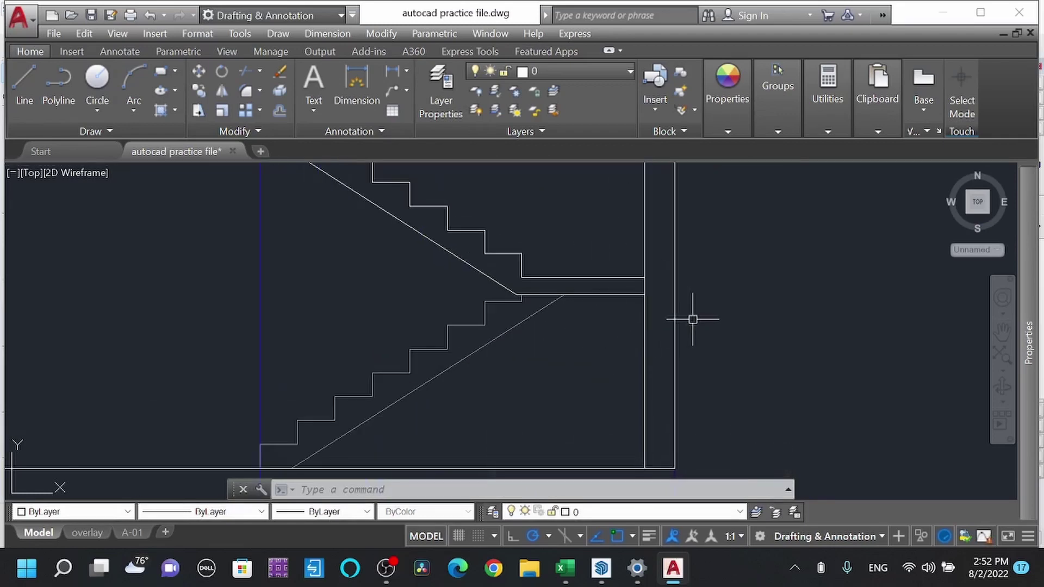
left_click(675, 323)
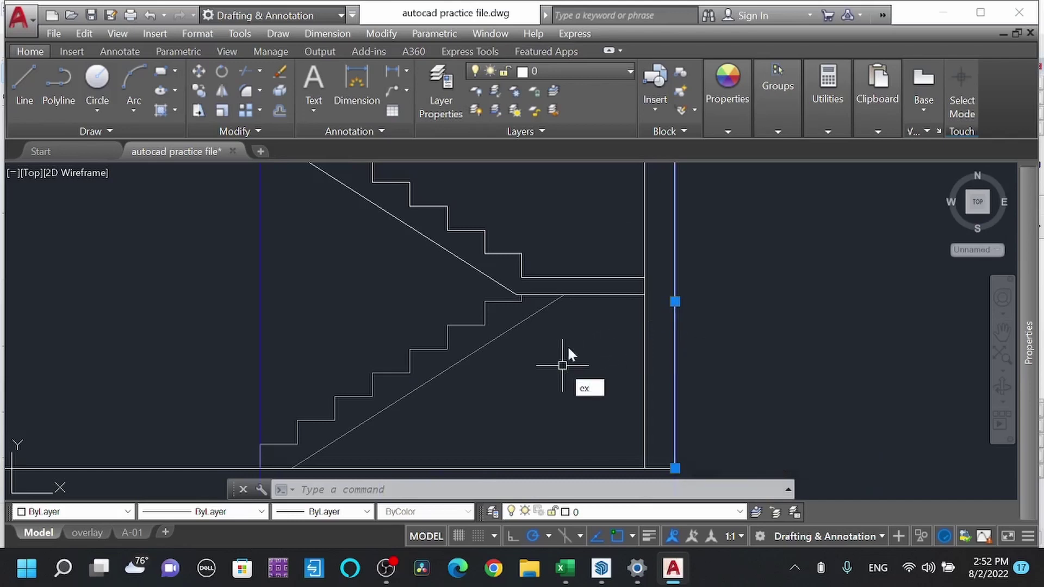
key("Return")
left_click(621, 316)
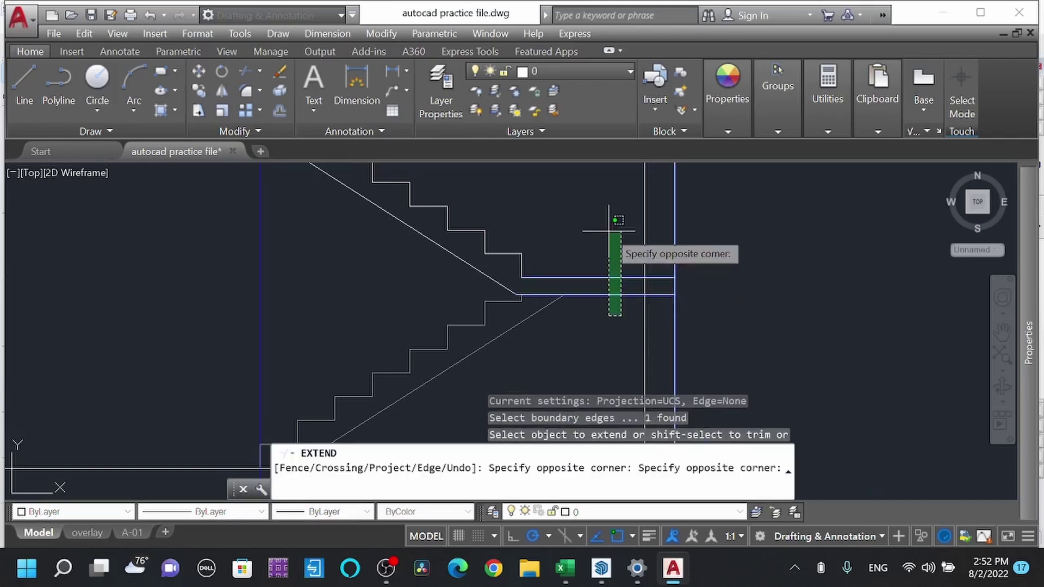
left_click(608, 225)
key("Escape")
Step: Trim away the piece of the wall's inner line between the landing's top and bottom lines
left_click(637, 306)
left_click(611, 234)
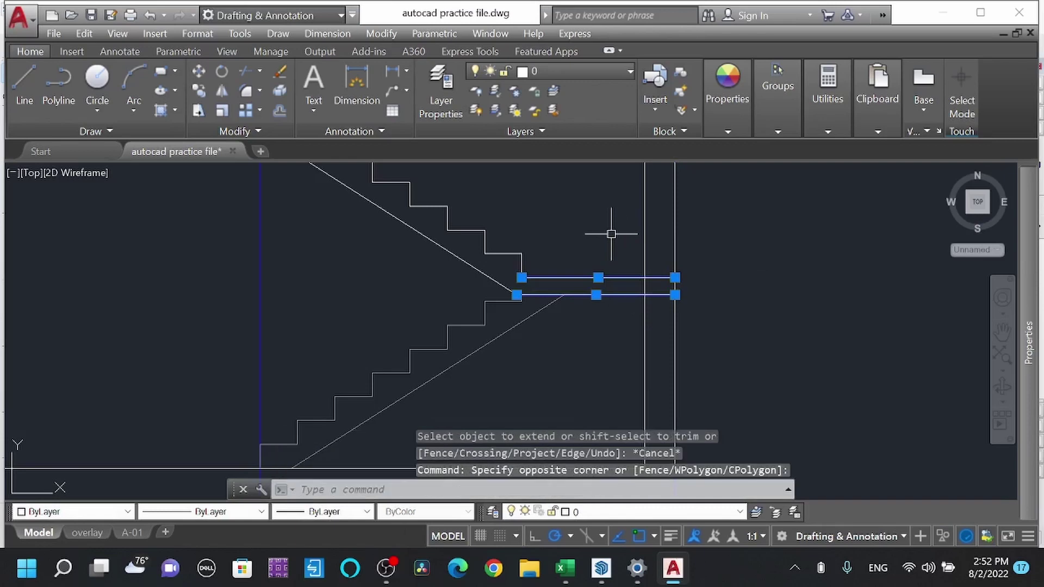
type("tr")
key("Return")
scroll(659, 291, "up", 5)
left_click(653, 279)
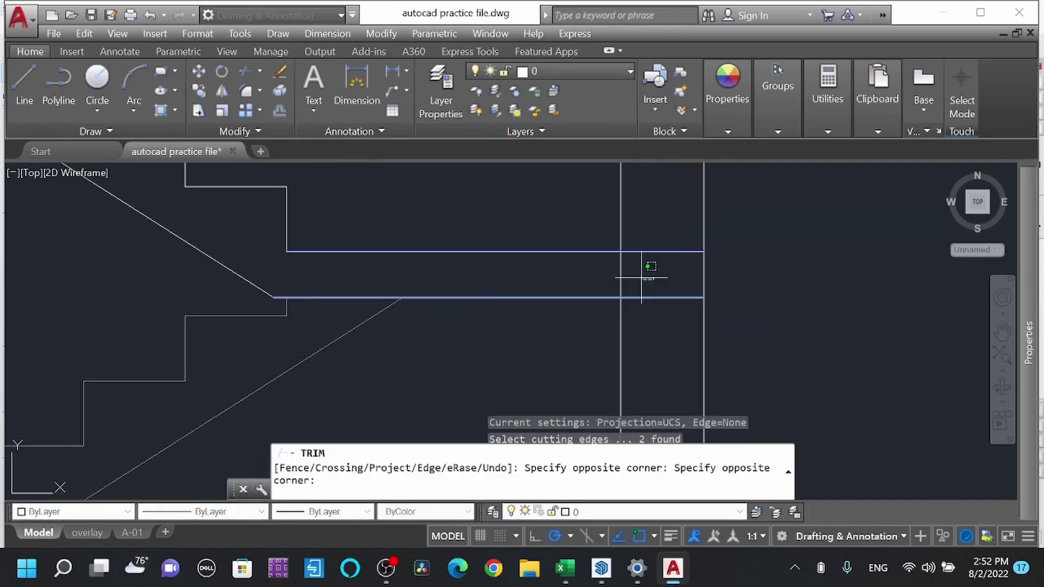
left_click(582, 264)
scroll(625, 283, "down", 5)
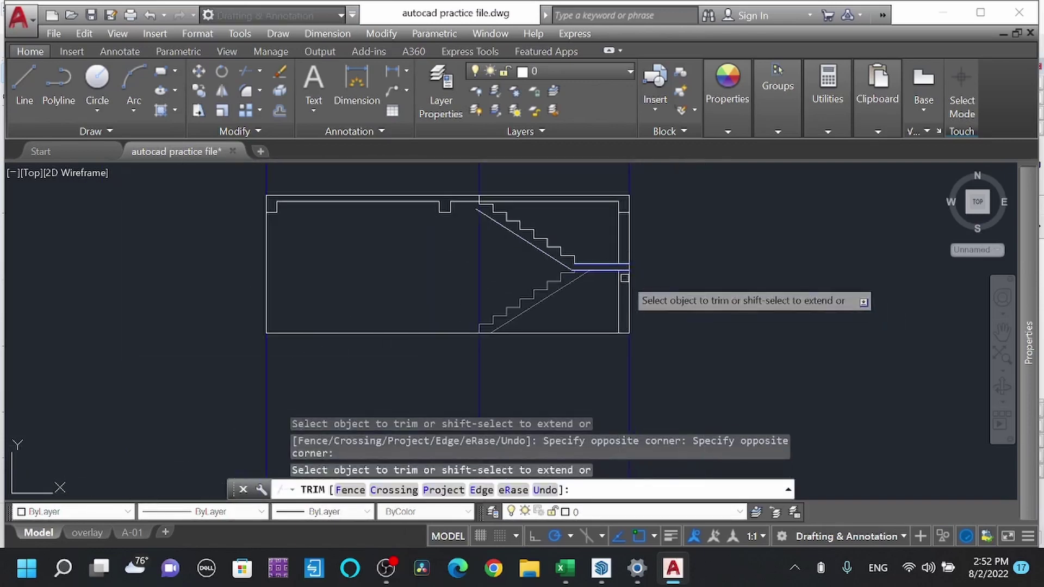
scroll(652, 340, "up", 3)
key("Escape")
Step: Trim both roof slab lines over the staircase, using the upper flight's step outline as the cutting edge
middle_click_drag(617, 315, 660, 324)
scroll(660, 323, "down", 3)
middle_click_drag(422, 315, 475, 277)
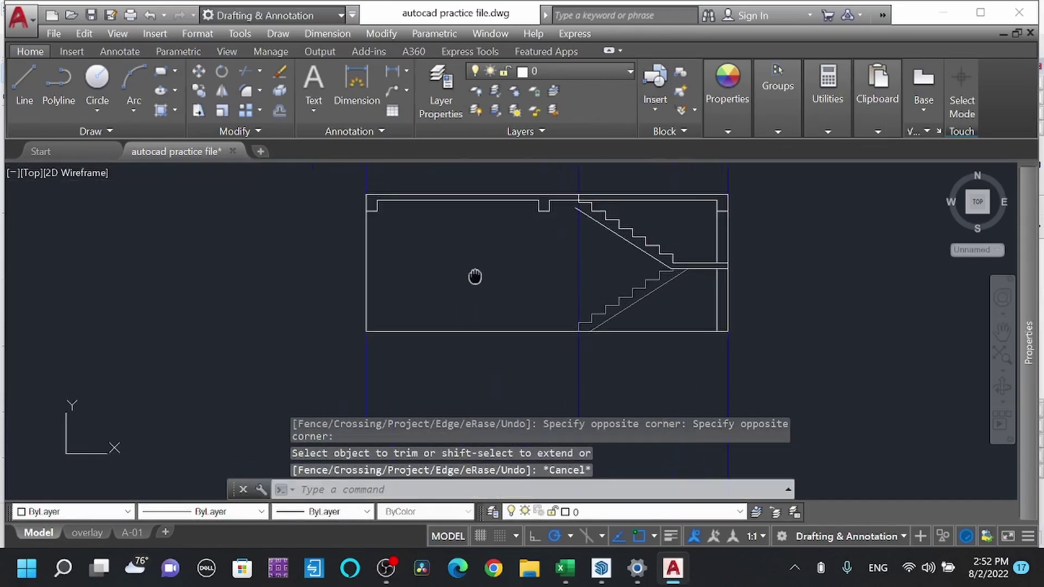
scroll(580, 164, "up", 5)
middle_click_drag(575, 203, 506, 233)
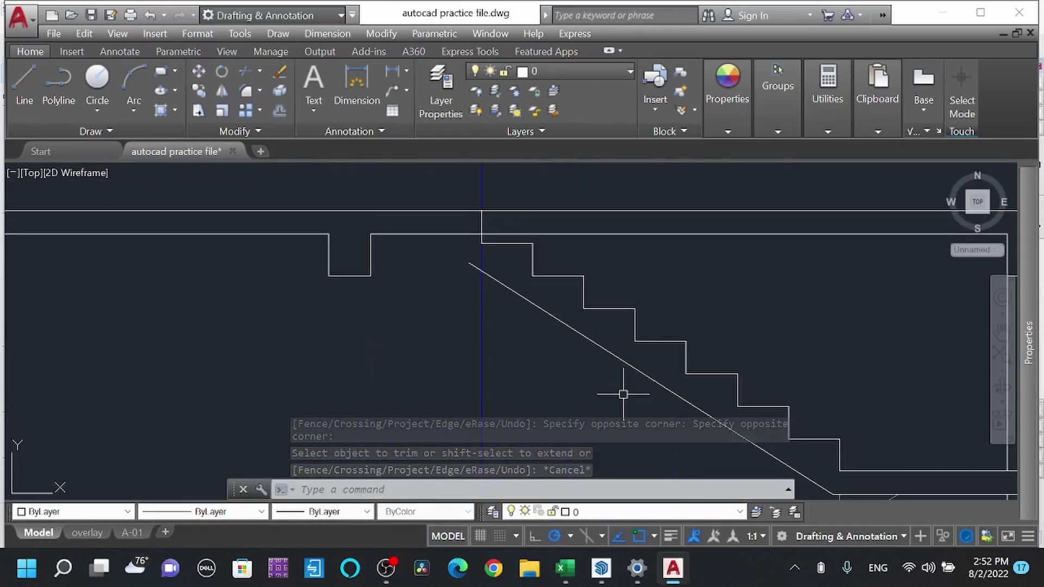
scroll(604, 354, "down", 3)
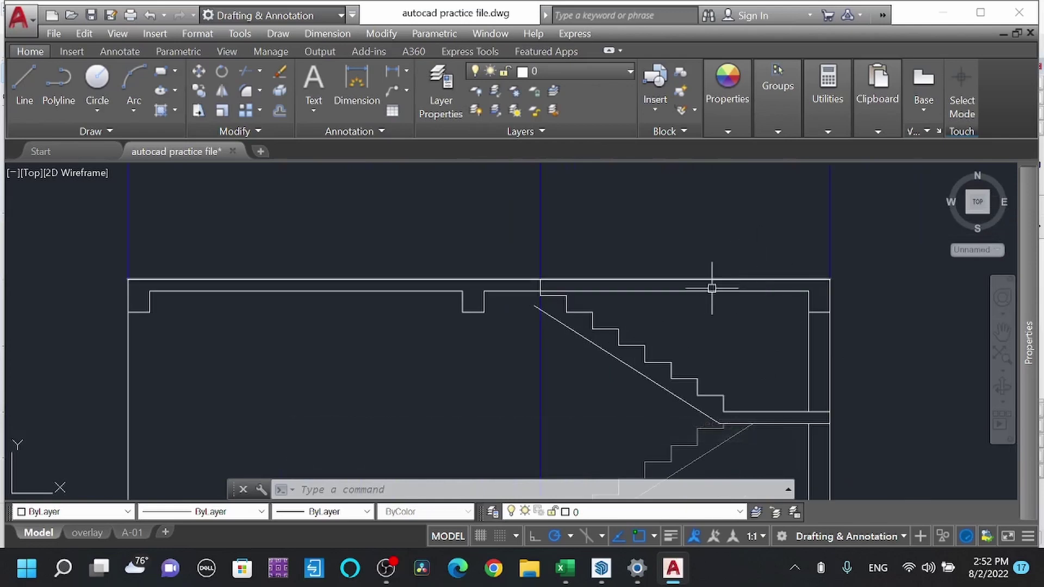
scroll(541, 290, "up", 5)
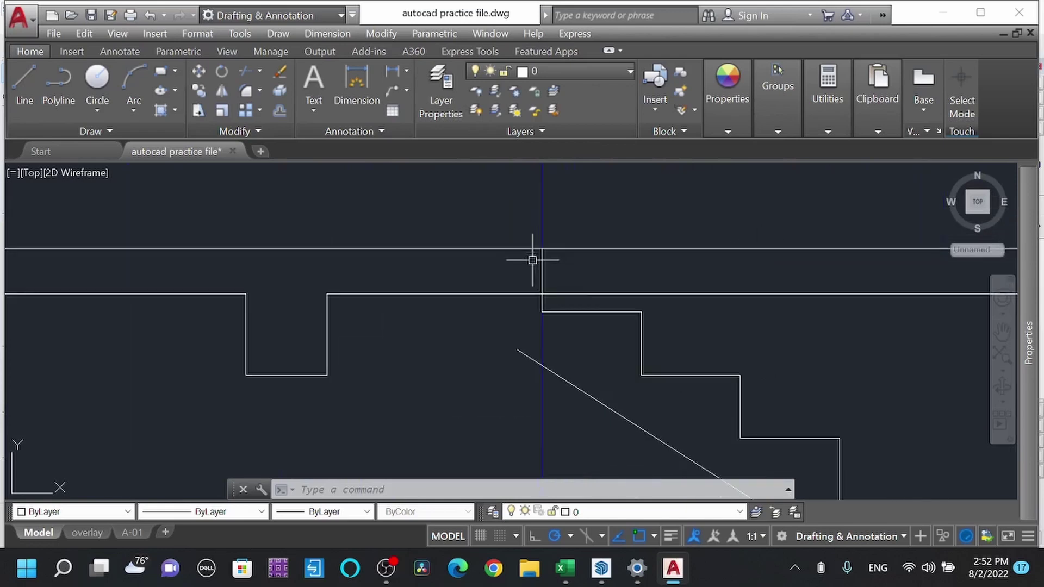
left_click(575, 310)
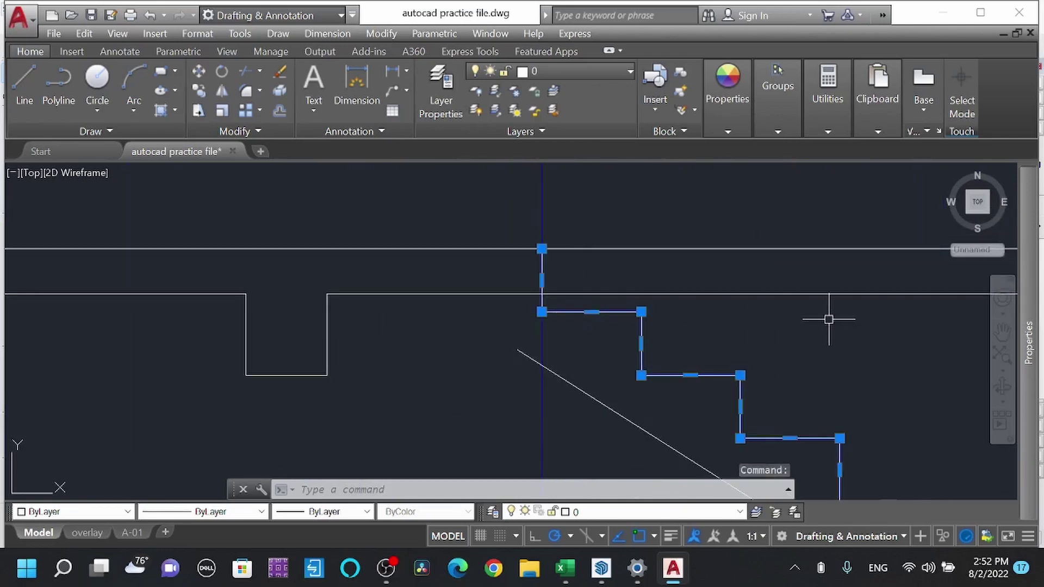
type("tr")
key("Return")
left_click(781, 326)
left_click(695, 217)
scroll(549, 229, "down", 7)
scroll(790, 329, "up", 5)
key("Escape")
Step: Draw a horizontal line closing the top of the wall beside the staircase, starting from its outer corner
type("l")
key("Return")
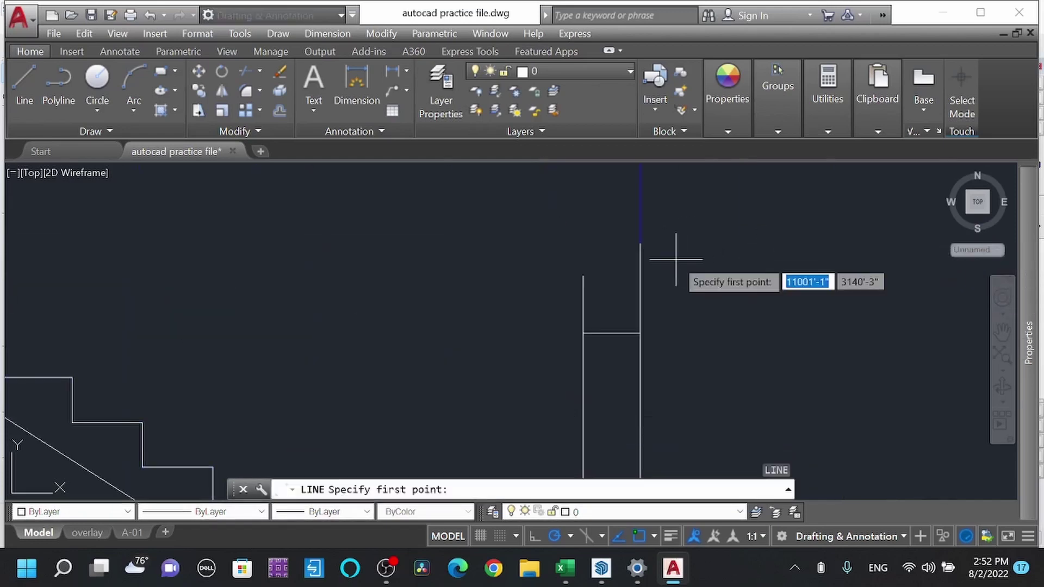
left_click(640, 243)
left_click(583, 244)
key("Escape")
Step: Extend the wall's inner line up to the new line across its top
left_click(578, 232)
left_click(814, 277)
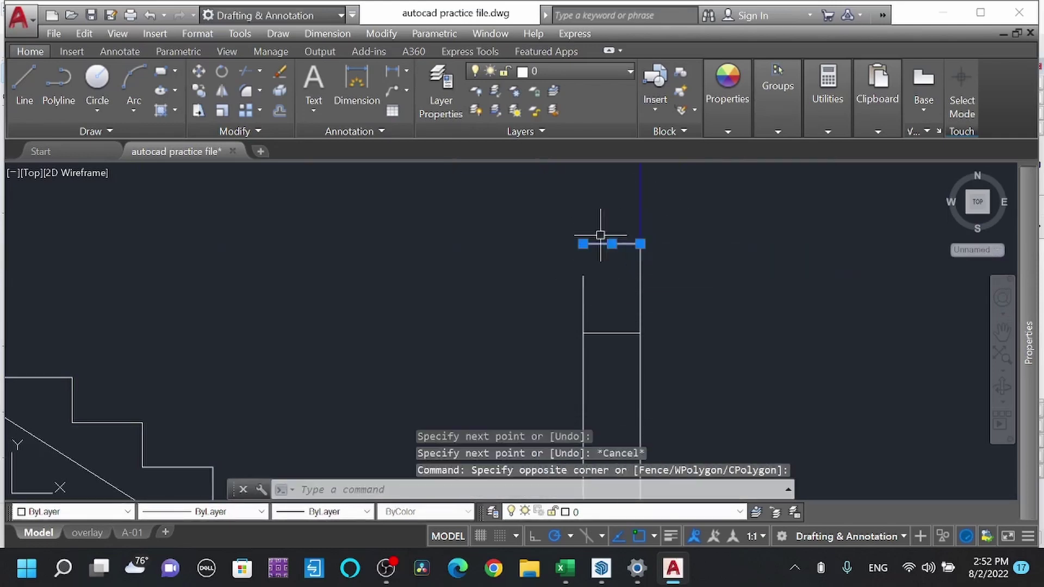
type("ex")
key("Return")
left_click_drag(598, 266, 562, 297)
scroll(562, 297, "down", 3)
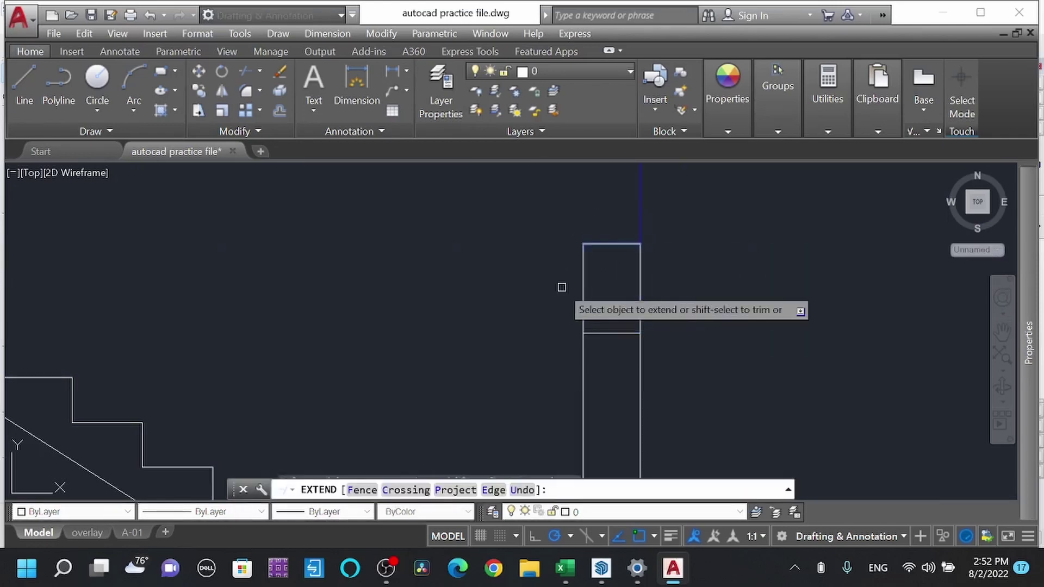
key("Escape")
Step: Switch to the SketchUp building model and examine the stair flights and landing from above and from the side
left_click(611, 567)
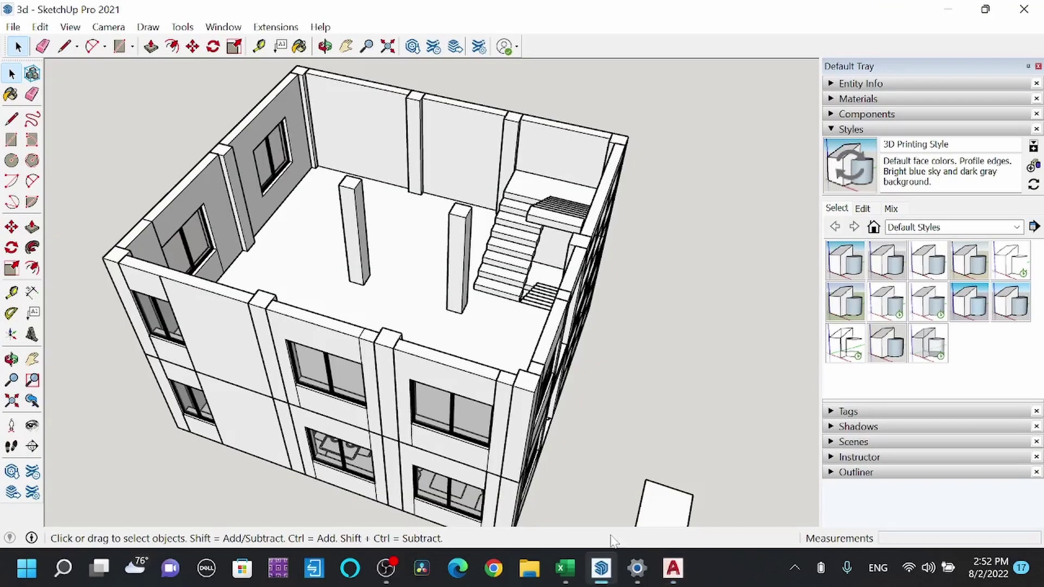
mouse_move(558, 329)
middle_mouse_down()
mouse_move(337, 144)
mouse_move(380, 179)
middle_mouse_up()
mouse_move(533, 305)
middle_mouse_down()
mouse_move(582, 331)
mouse_move(565, 402)
mouse_move(625, 385)
middle_mouse_up()
middle_click_drag(513, 296, 590, 340)
scroll(573, 263, "up", 5)
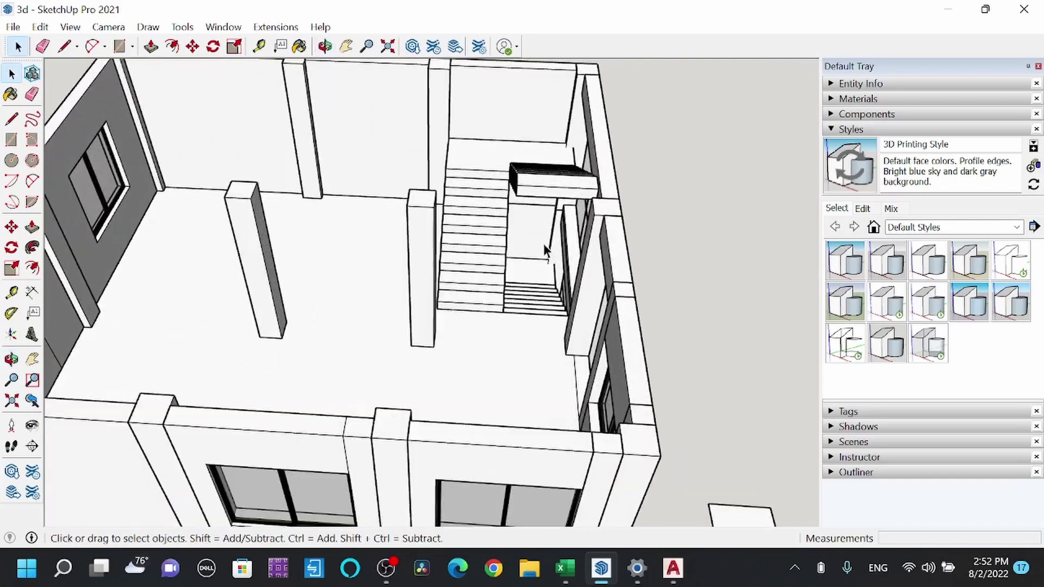
scroll(533, 293, "up", 2)
middle_click_drag(524, 326, 543, 306)
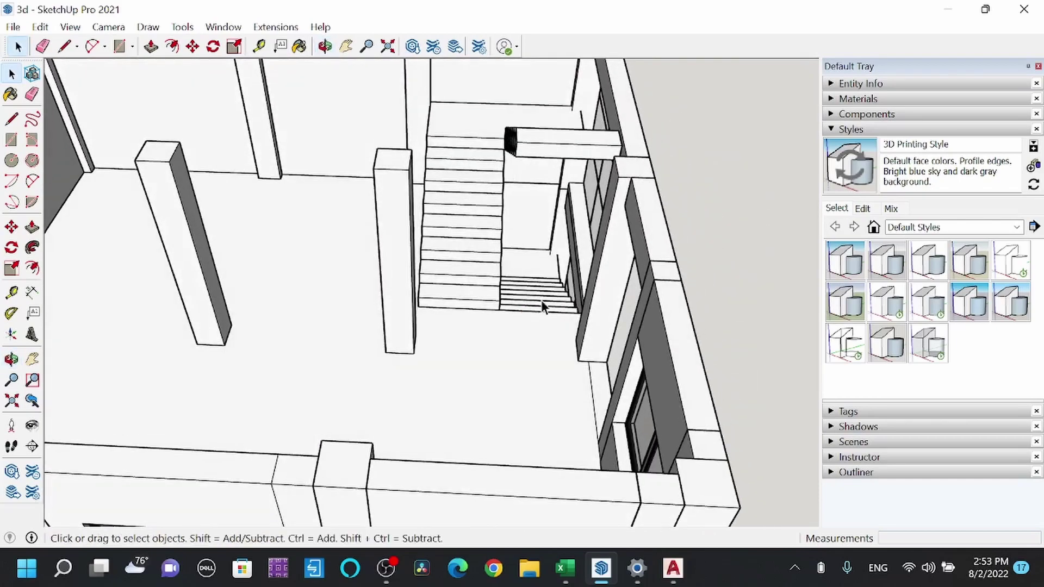
middle_click_drag(640, 307, 609, 351)
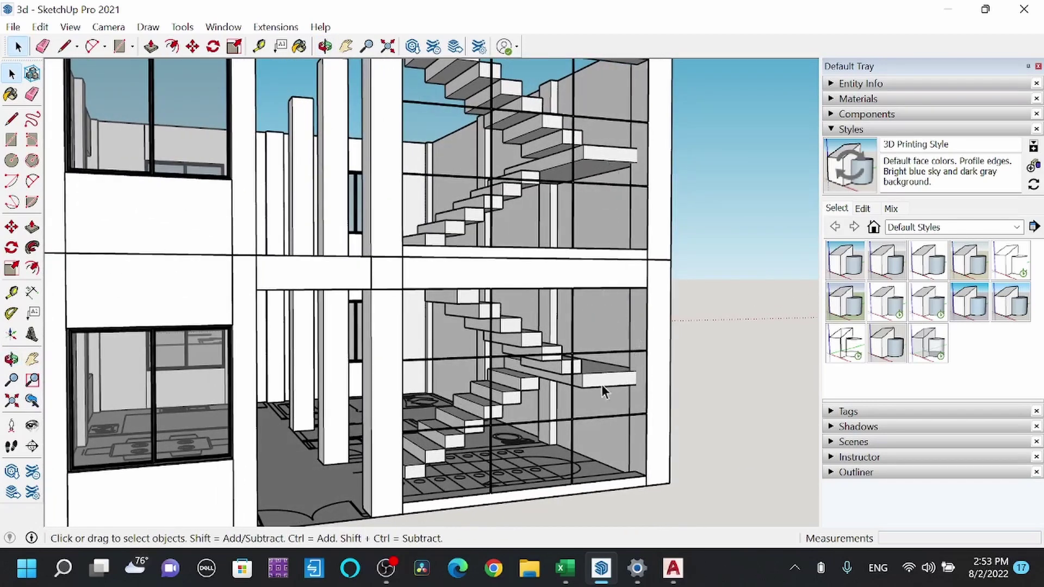
Step: Switch back to AutoCAD and extend the upper flight's sloping line to the underside of the roof slab
key("alt+Tab")
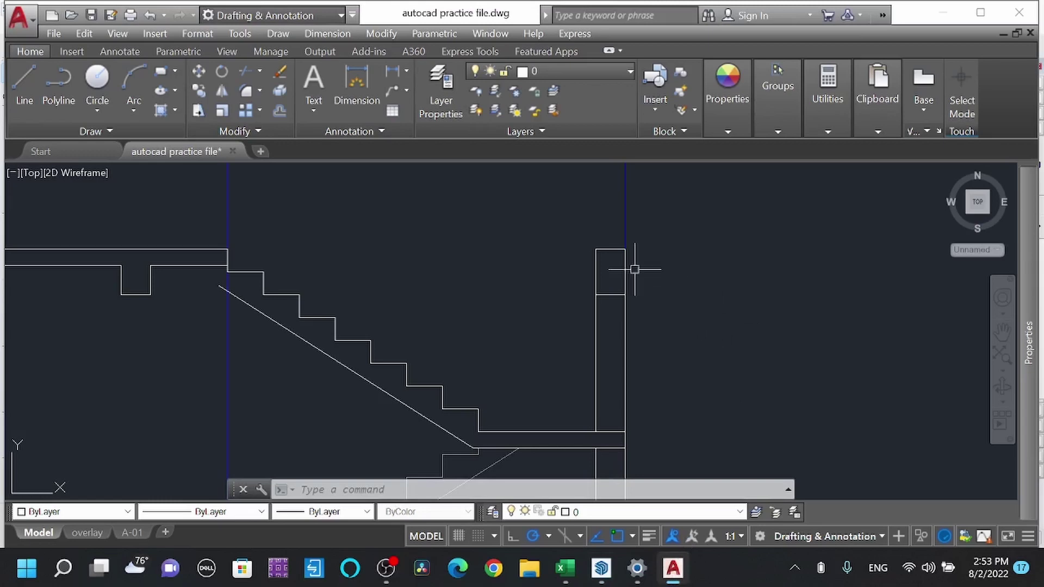
scroll(613, 256, "down", 2)
middle_click_drag(611, 348, 690, 338)
scroll(515, 272, "up", 2)
scroll(515, 271, "up", 2)
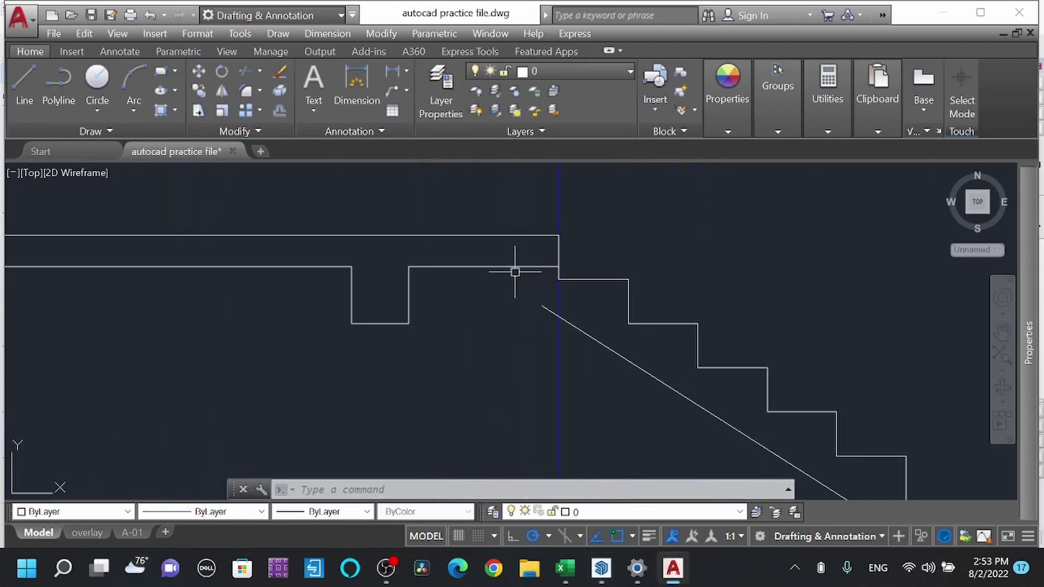
key("Return")
left_click(546, 308)
scroll(501, 295, "up", 3)
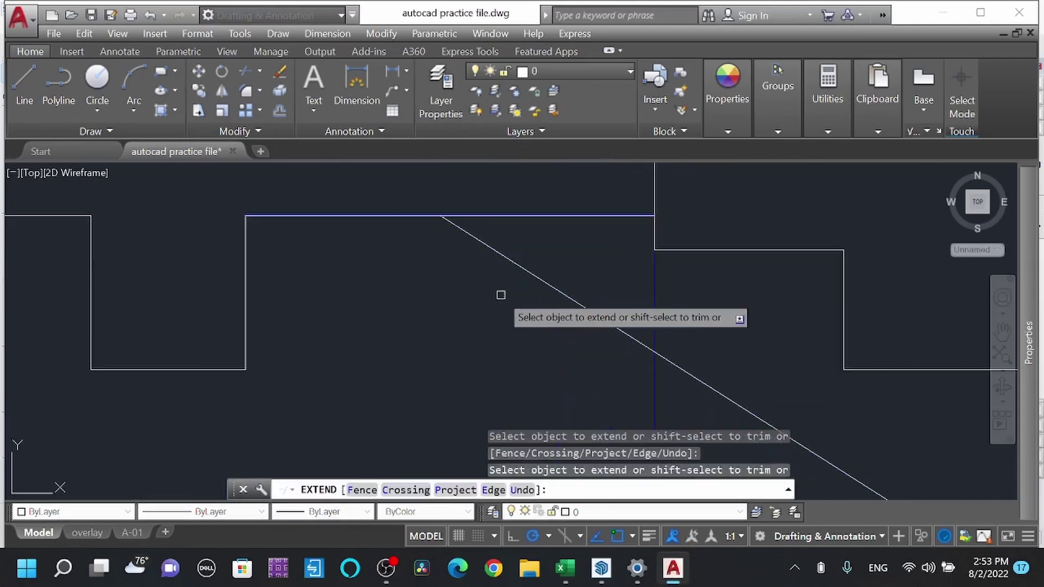
Step: Trim the roof slab's underside line back to where it meets the upper flight's sloping line
key("Escape")
left_click(489, 248)
left_click(439, 206)
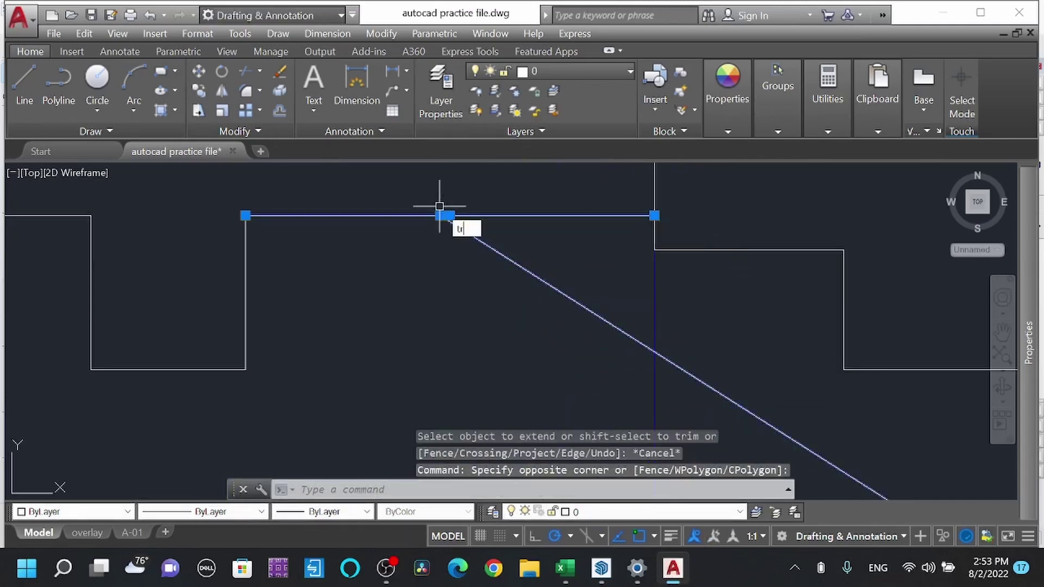
key("Return")
scroll(491, 217, "down", 2)
key("Escape")
Step: Delete the two blue vertical construction lines at the start of the stairs and at the staircase's outer wall
scroll(543, 220, "down", 3)
left_click_drag(547, 268, 494, 266)
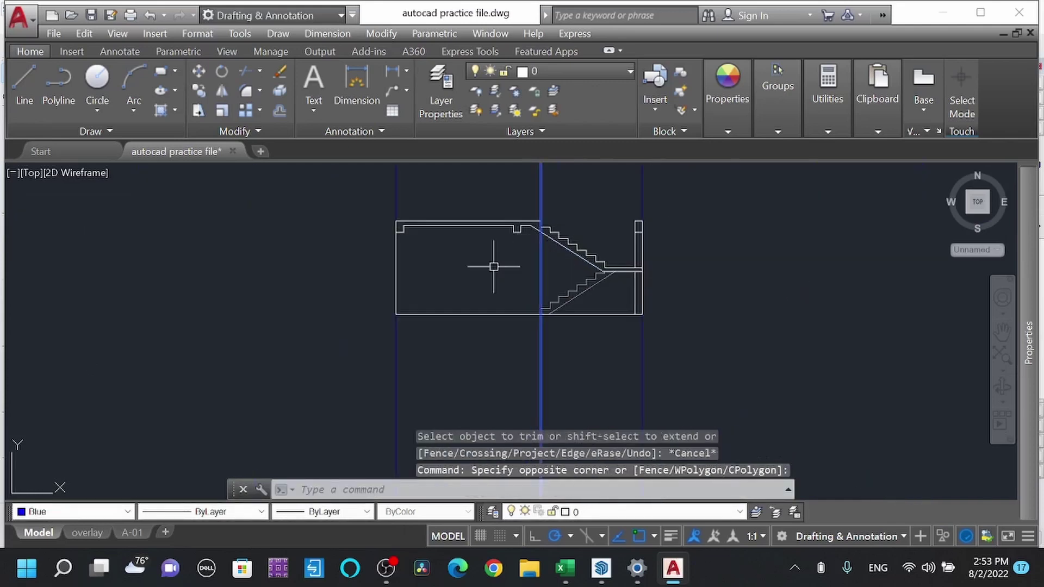
key("Delete")
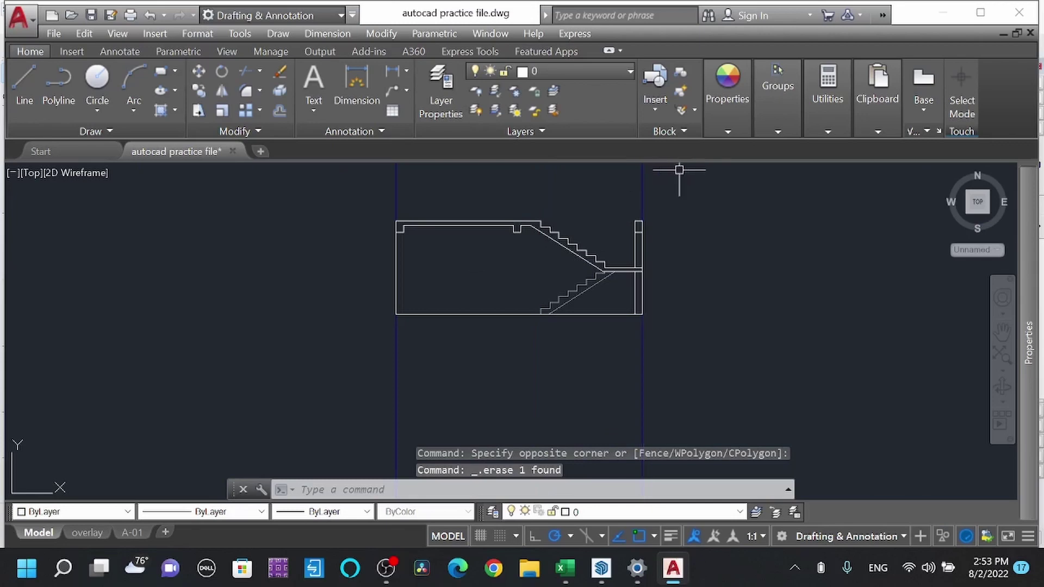
left_click_drag(676, 184, 578, 181)
key("Delete")
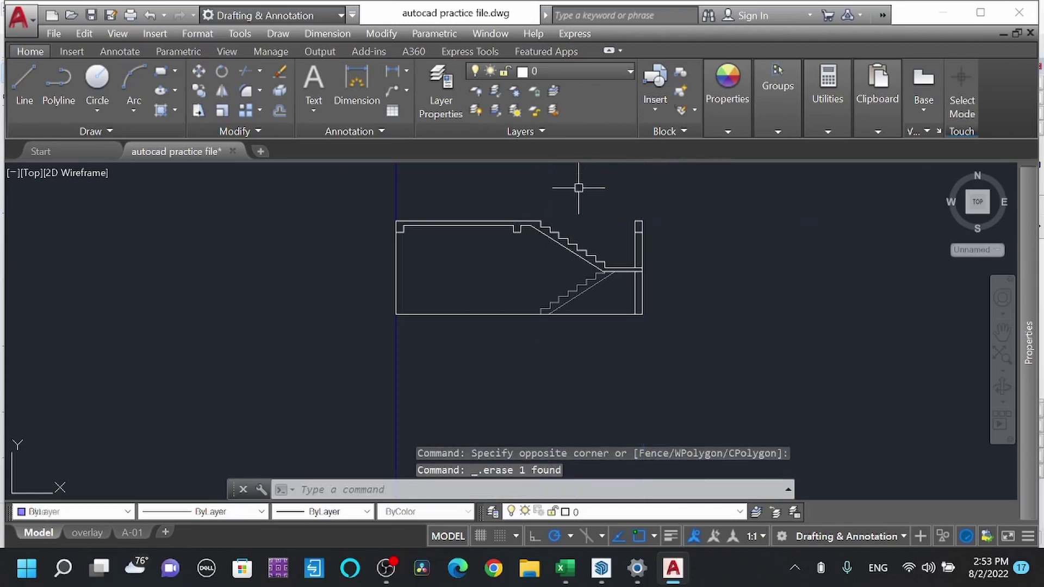
Step: Hatch the staircase wall below and above the landing with the EARTH pattern at scale 15
scroll(627, 271, "up", 3)
scroll(636, 312, "up", 1)
type("h")
key("Return")
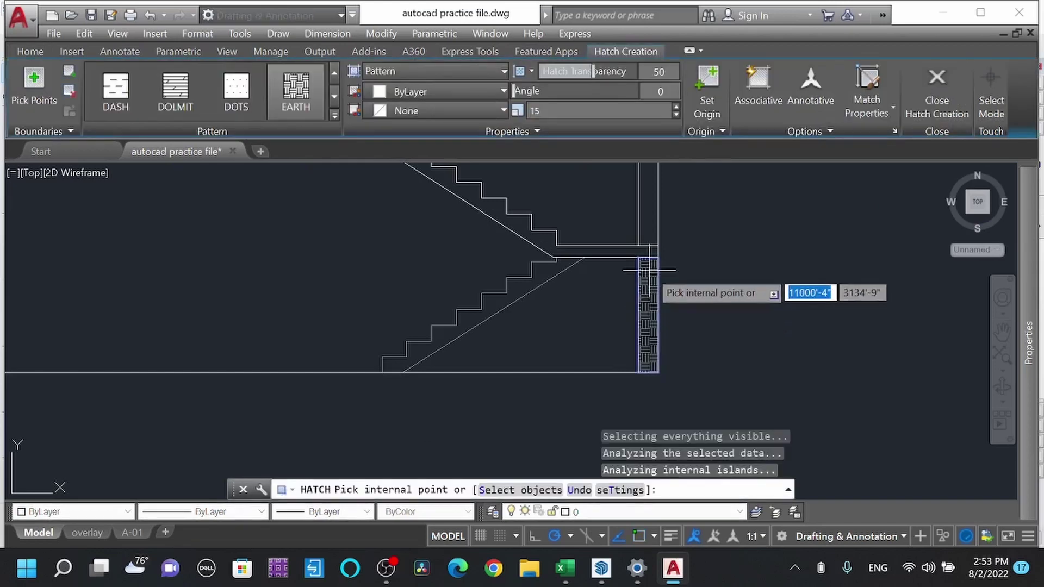
key("Return")
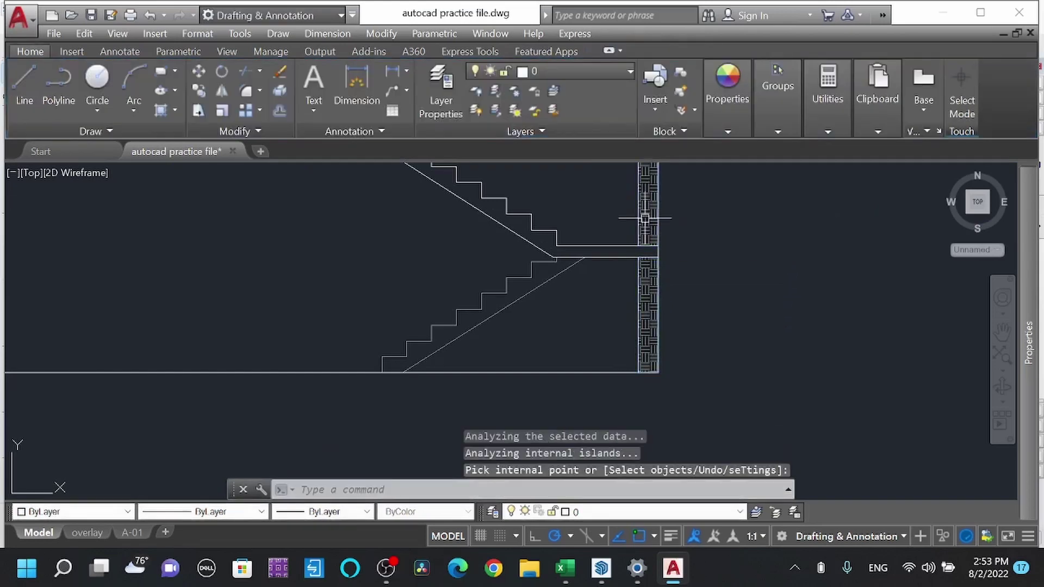
Step: Match both wall hatches in the section to the diagonal wall hatch beside the stairs in the floor plan
key("Return")
scroll(642, 283, "down", 5)
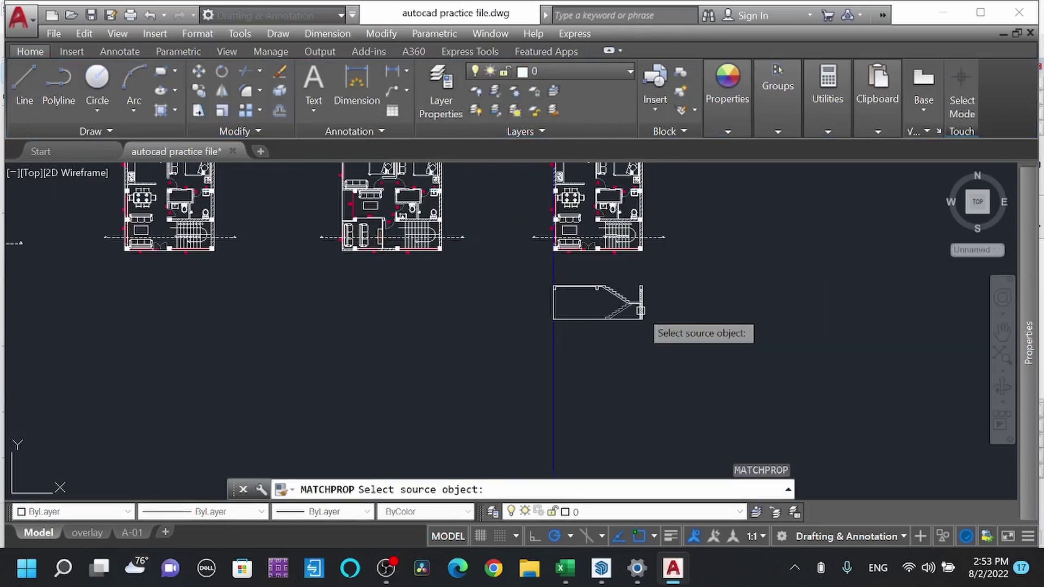
scroll(647, 250, "up", 3)
scroll(648, 215, "up", 2)
left_click(648, 215)
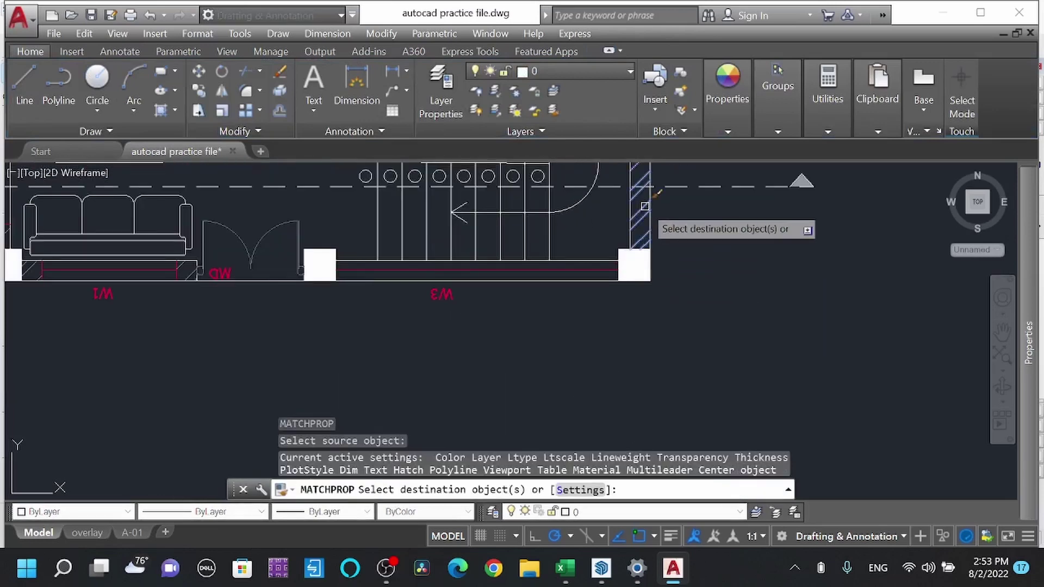
scroll(642, 296, "down", 5)
scroll(650, 217, "up", 5)
left_click(649, 218)
scroll(644, 240, "up", 3)
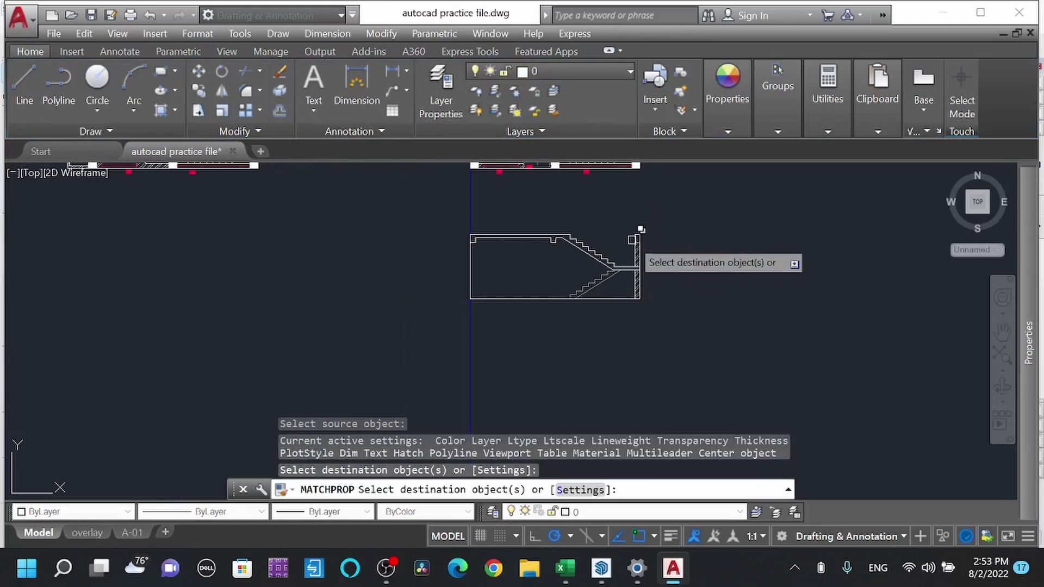
left_click(637, 262)
scroll(633, 263, "down", 3)
key("Escape")
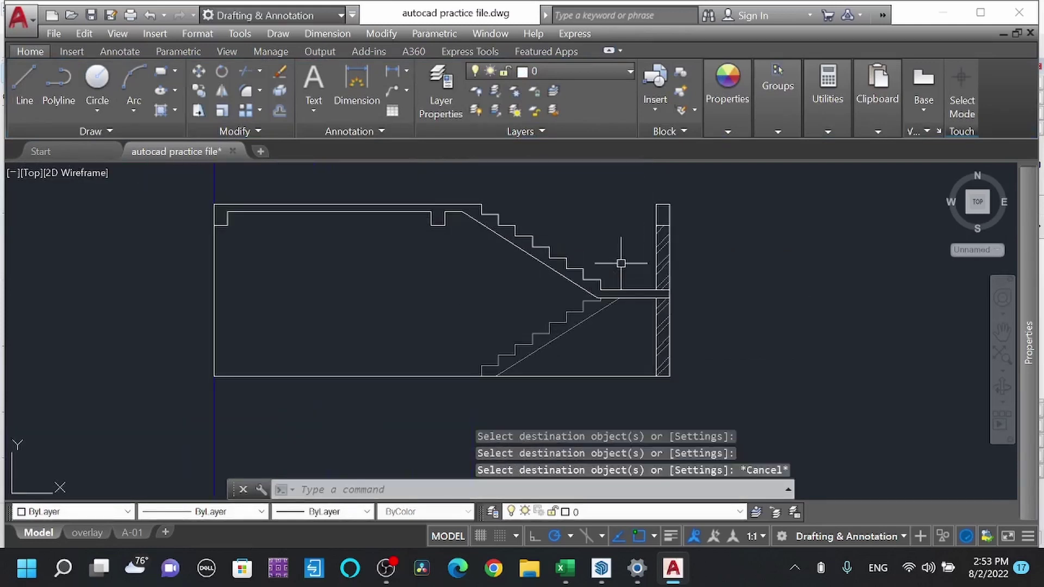
Step: Hatch the roof slab, upper flight, landing and the block on top of the wall with the EARTH pattern at scale 15
type("h")
key("Return")
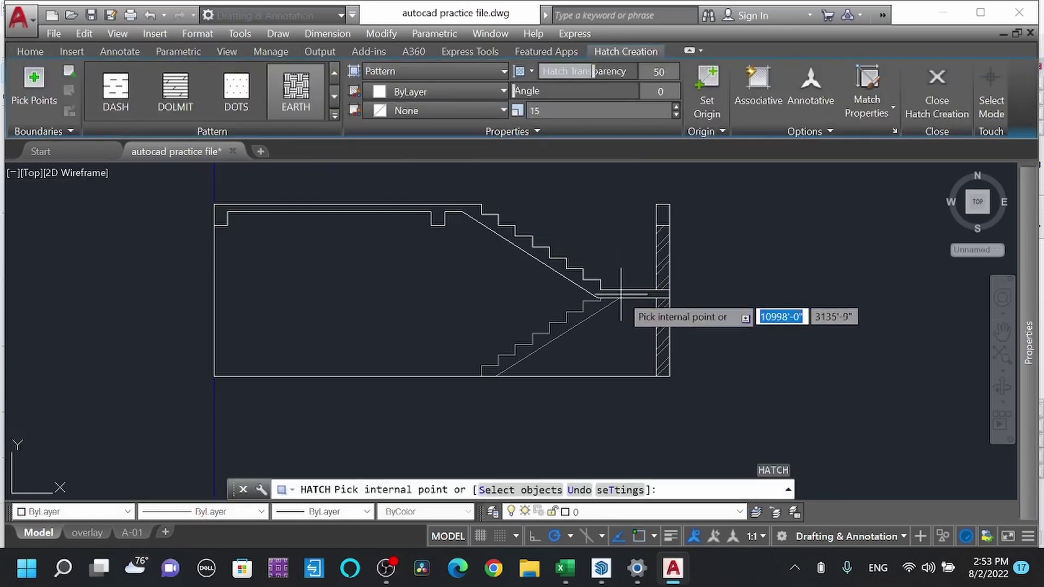
scroll(625, 294, "up", 3)
scroll(622, 284, "down", 3)
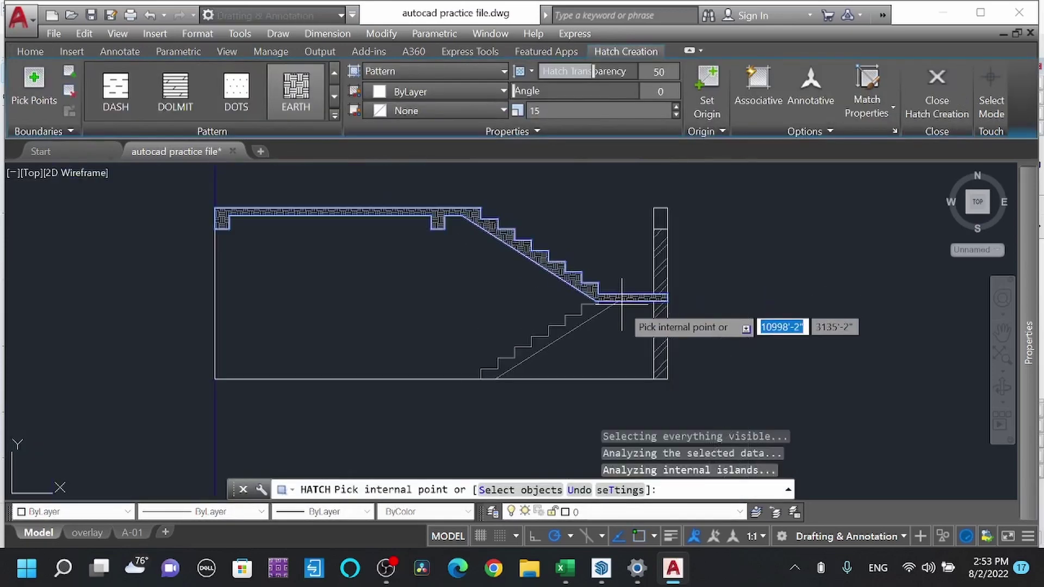
left_click(659, 217)
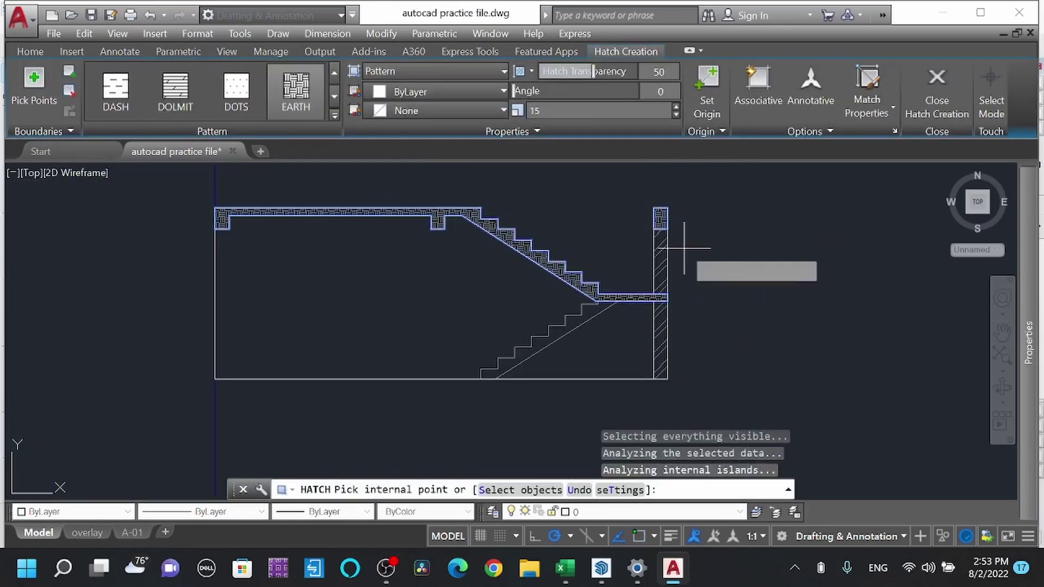
key("Return")
Step: Change the hatch of the slab, upper flight and landing to the SOLID pattern
scroll(612, 302, "up", 4)
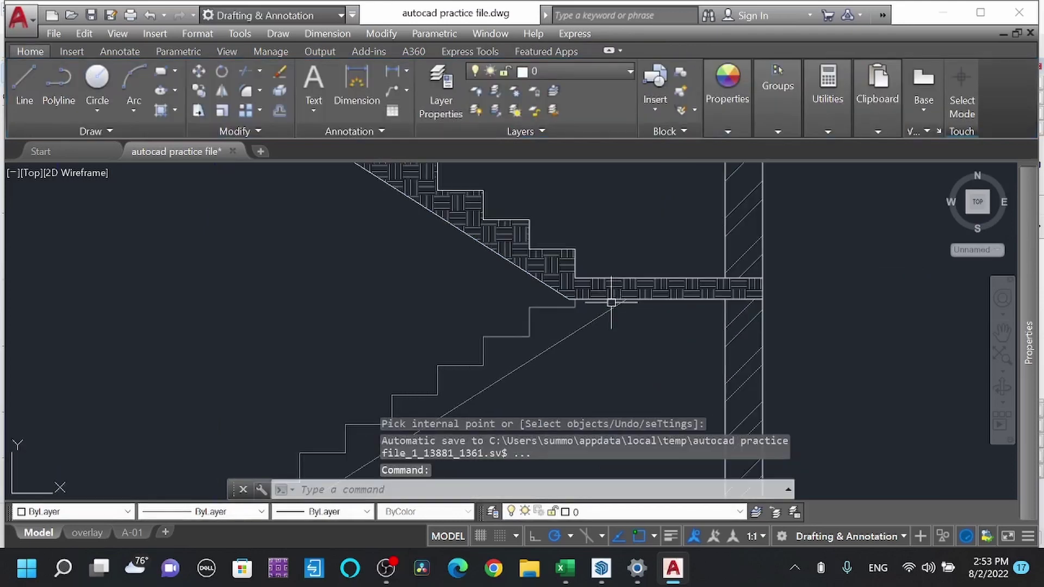
left_click(587, 290)
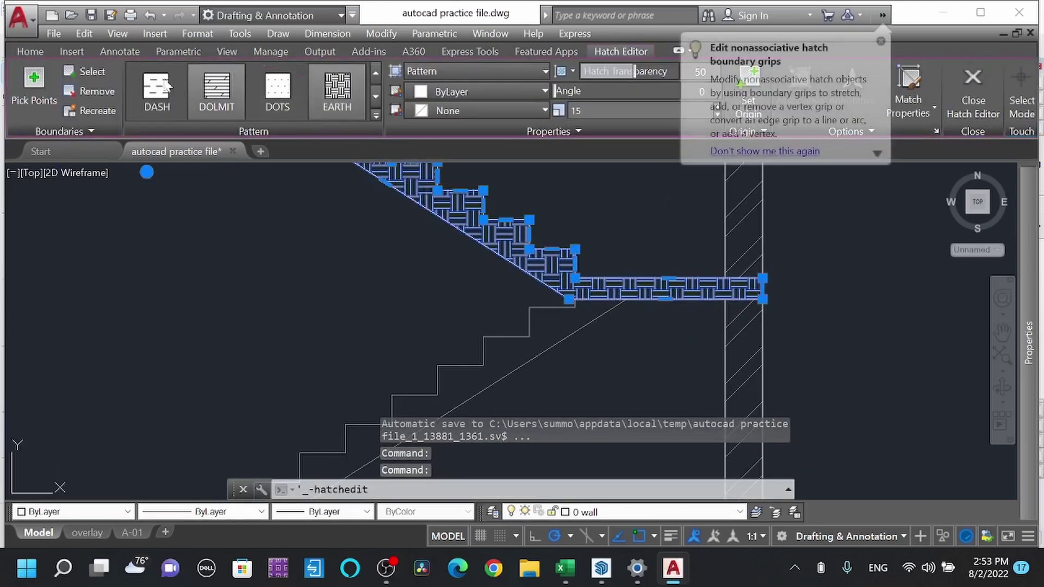
left_click(376, 115)
left_click(21, 79)
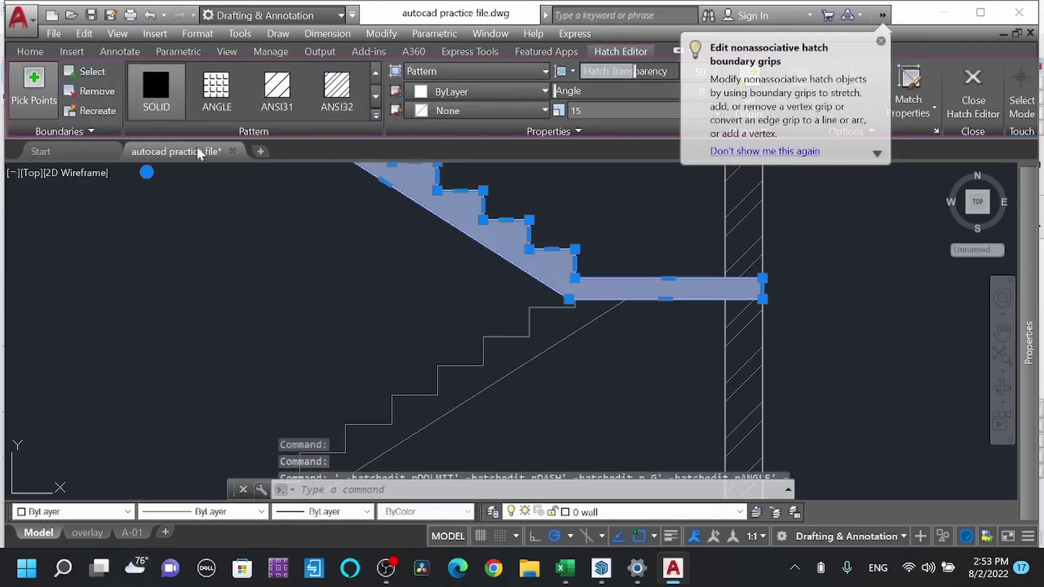
scroll(494, 283, "down", 6)
key("Escape")
Step: Delete the combined solid hatch covering the slab, upper flight, landing and wall-top block
scroll(527, 242, "up", 5)
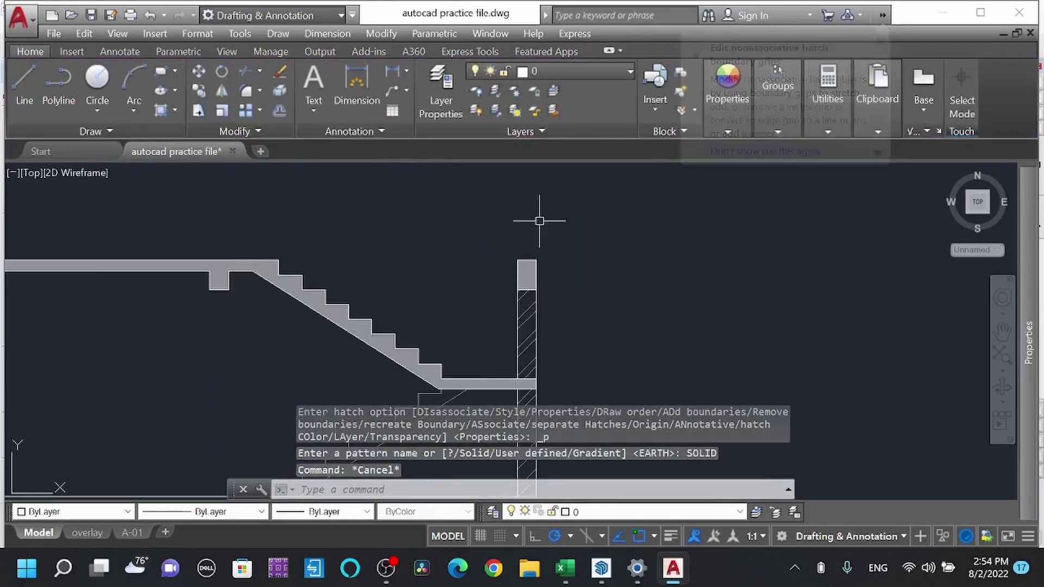
left_click(530, 279)
mouse_move(477, 345)
middle_mouse_down()
mouse_move(730, 289)
mouse_move(699, 313)
mouse_move(745, 324)
middle_mouse_up()
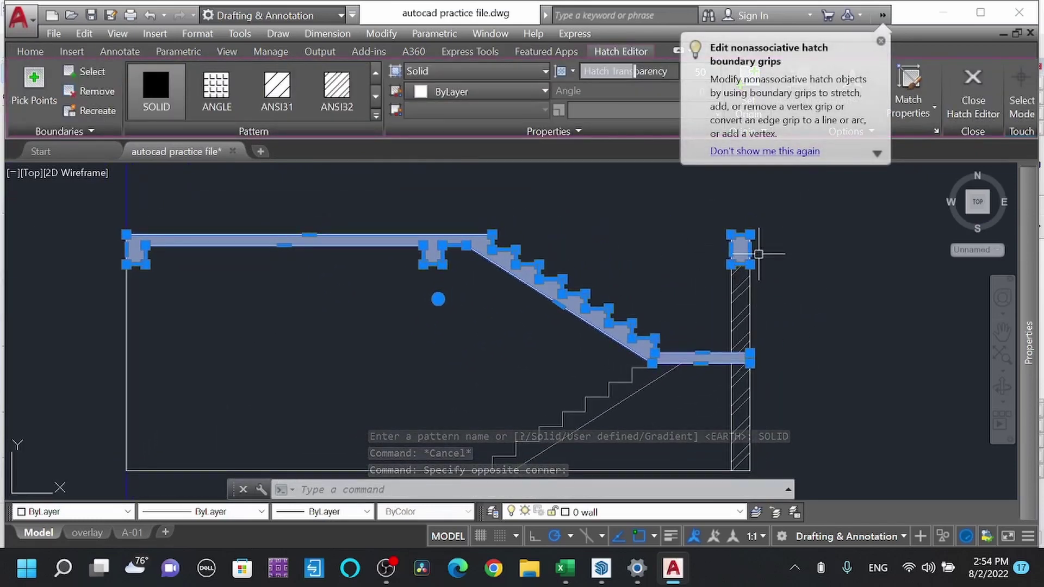
key("Delete")
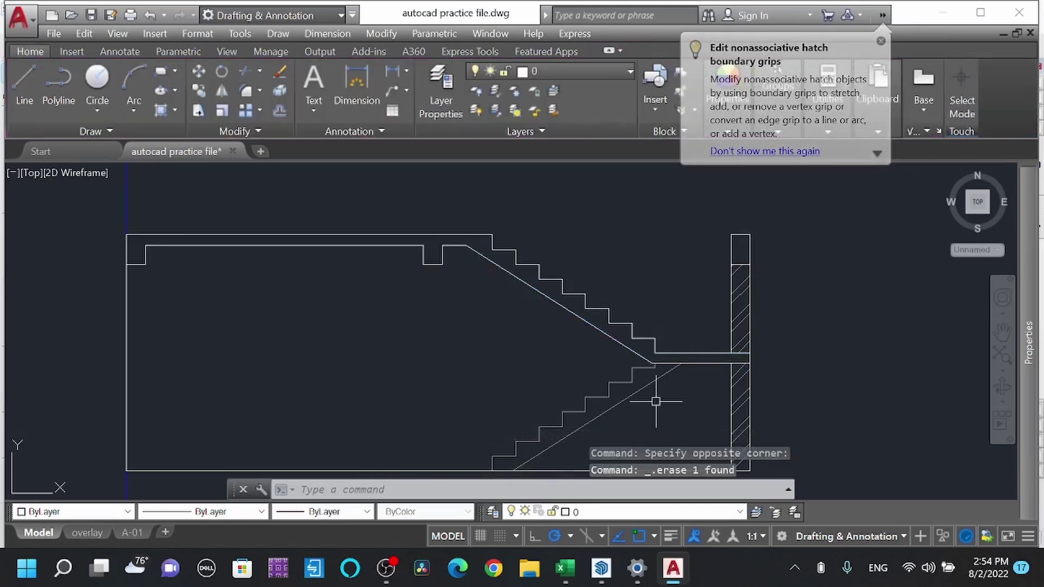
Step: Fill the roof slab with the upper flight and landing, and the block on top of the wall, with SOLID hatch
type("h")
key("Return")
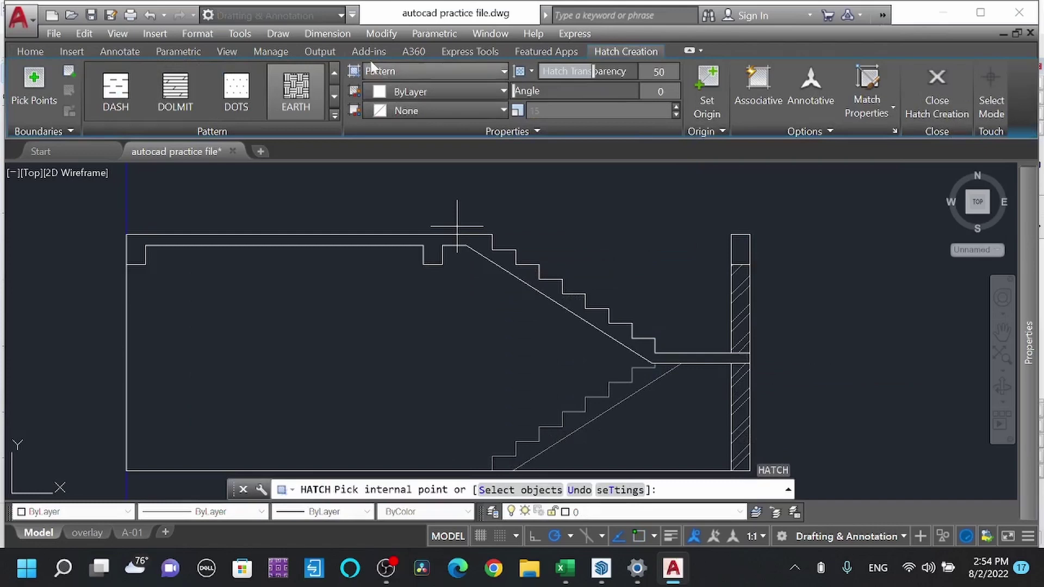
left_click(335, 114)
scroll(84, 108, "up", 4)
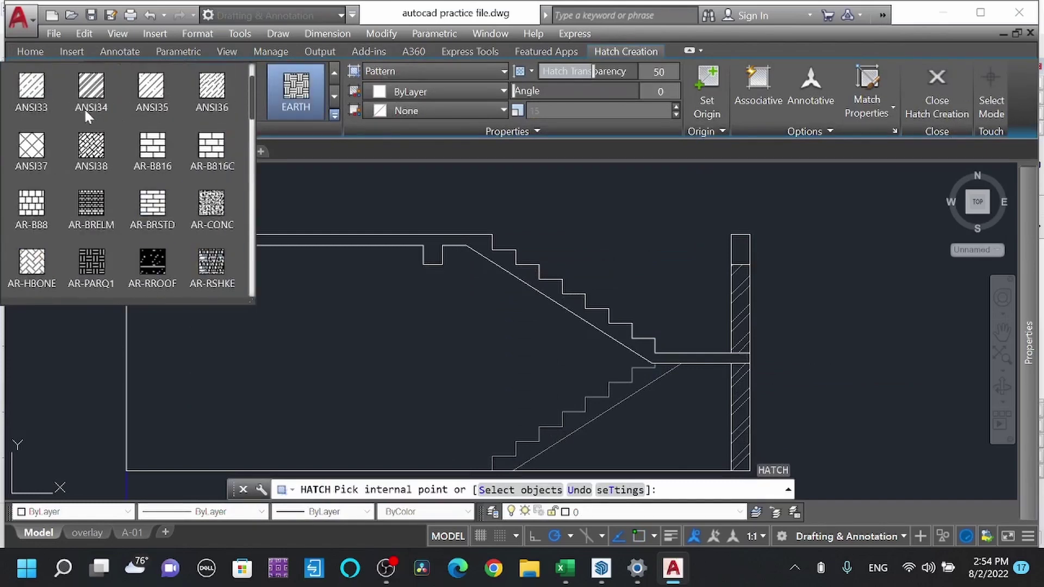
left_click(41, 99)
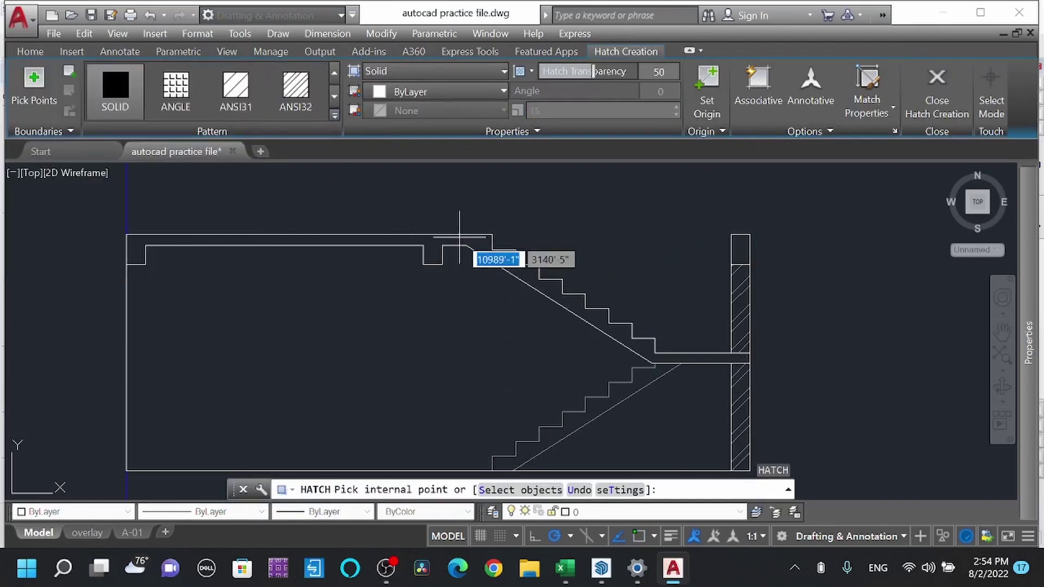
left_click(661, 357)
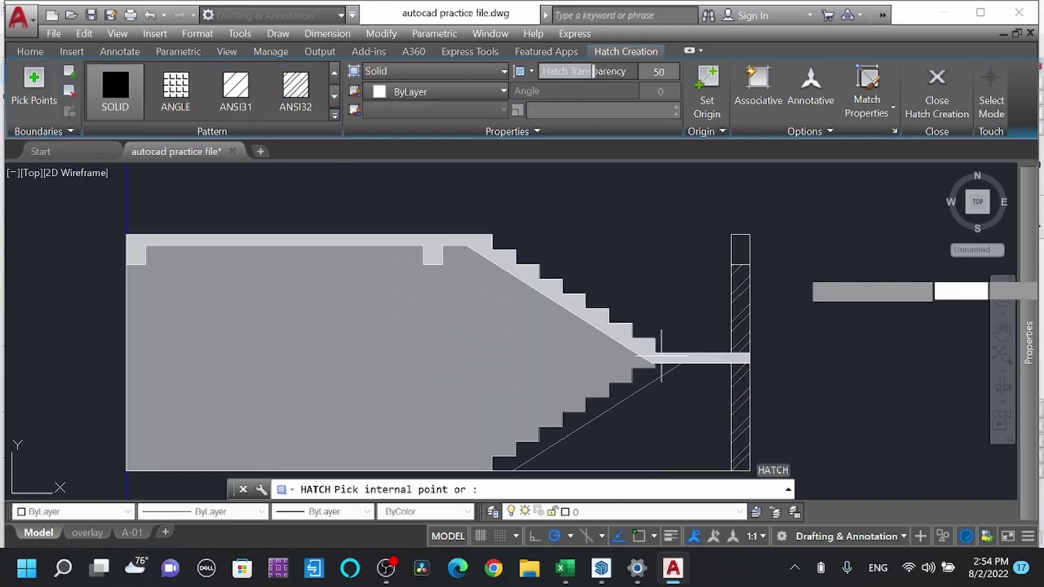
left_click(741, 249)
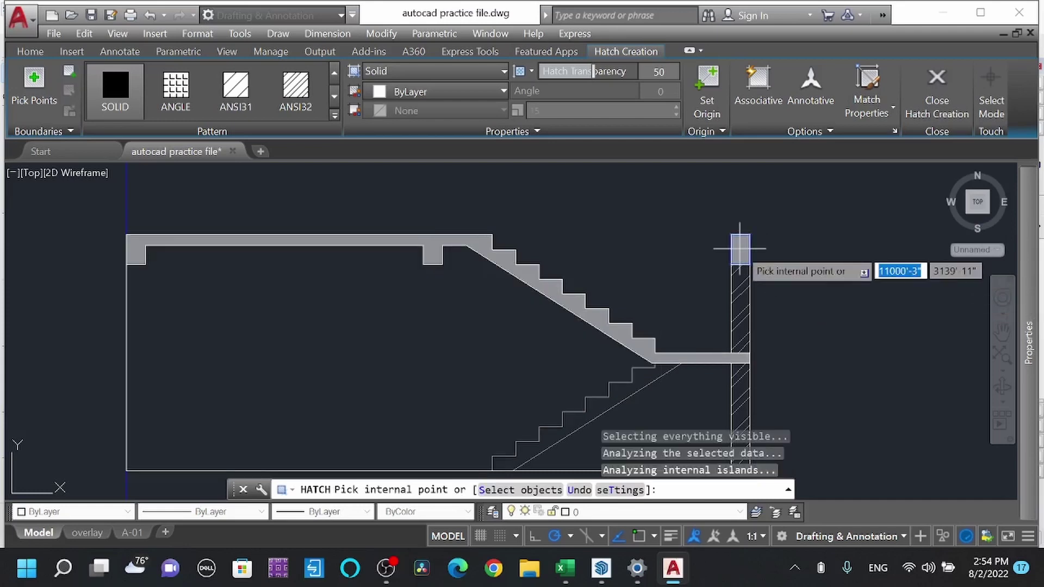
scroll(631, 343, "down", 3)
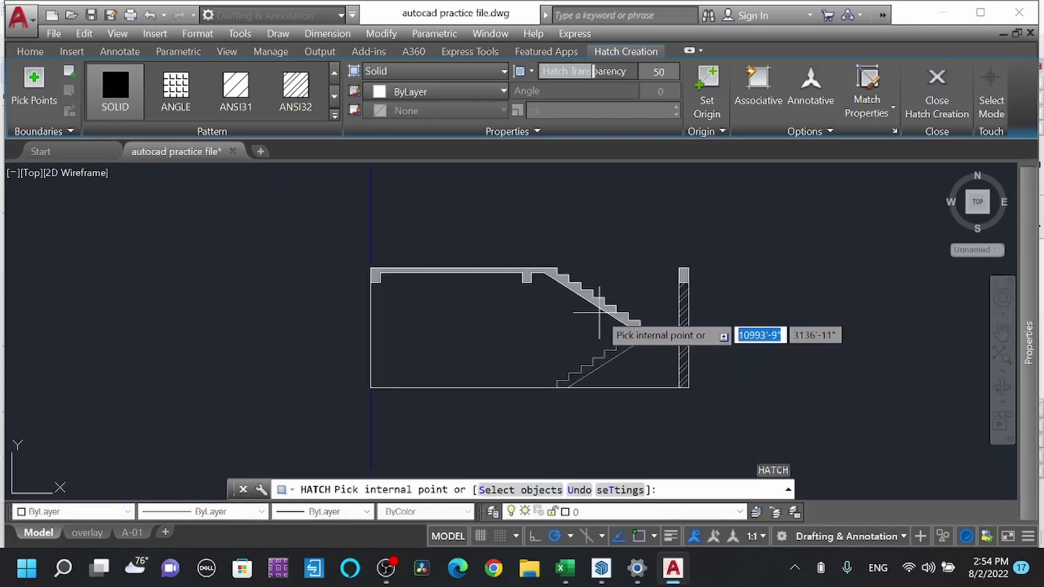
scroll(644, 394, "up", 3)
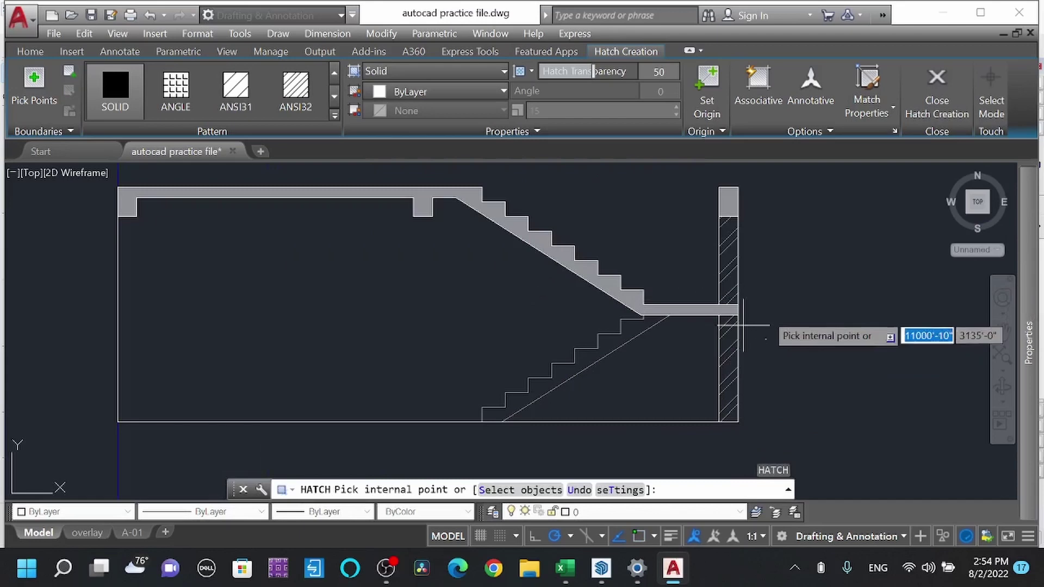
key("Escape")
Step: Examine the hatched section and compare it with the section cut line through the floor plan above
middle_click_drag(748, 308, 723, 367)
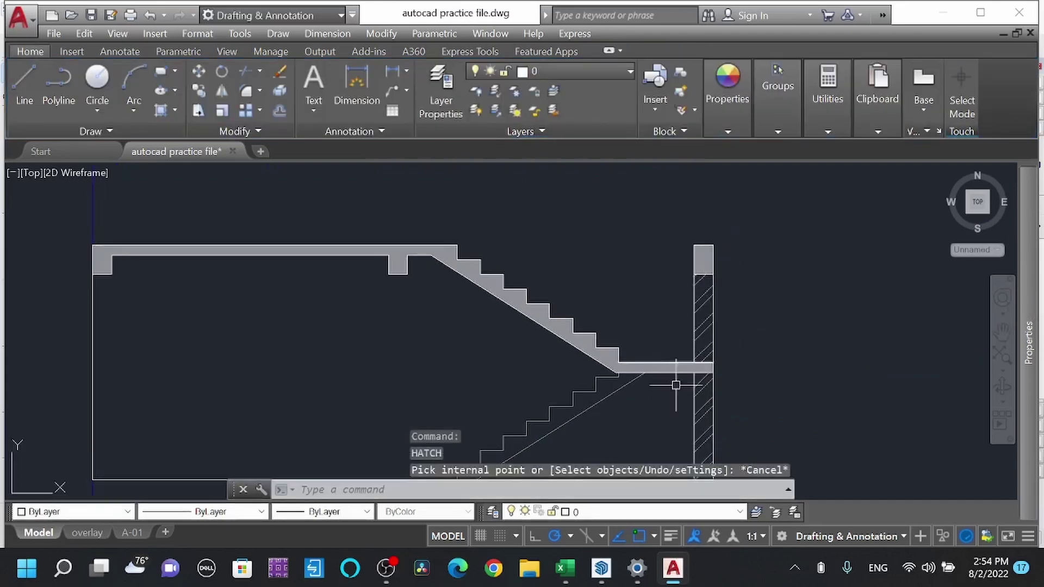
middle_click_drag(575, 326, 647, 287)
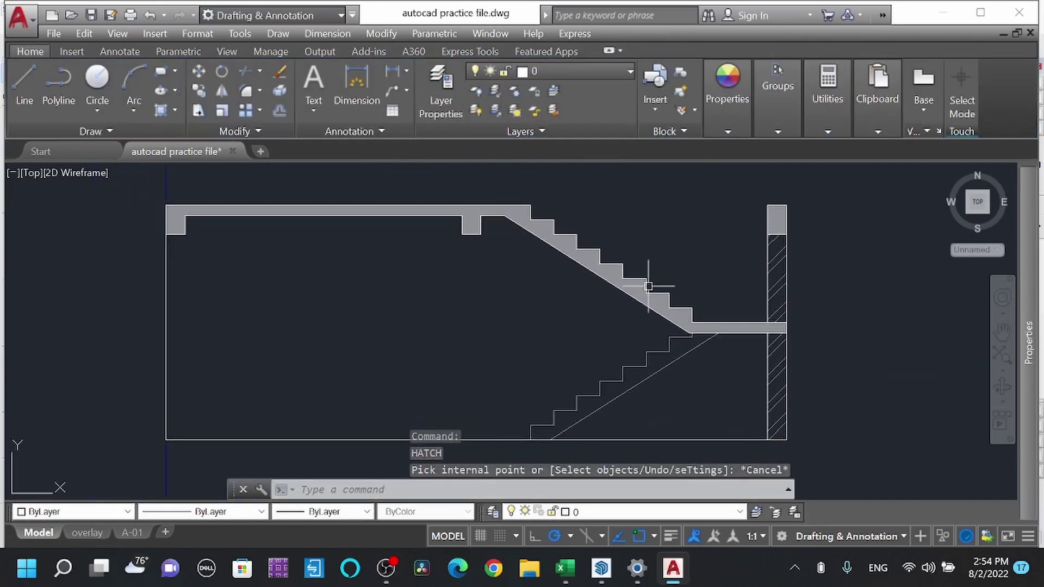
scroll(648, 286, "down", 2)
middle_click_drag(645, 239, 587, 284)
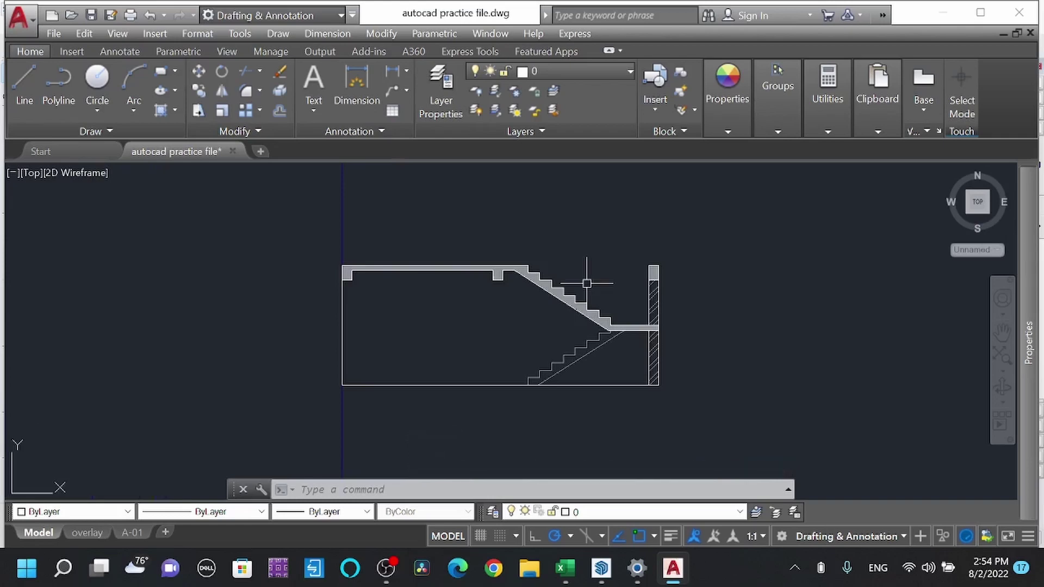
scroll(587, 284, "up", 2)
mouse_move(612, 341)
middle_mouse_down()
mouse_move(675, 273)
mouse_move(674, 368)
middle_mouse_up()
scroll(684, 290, "down", 3)
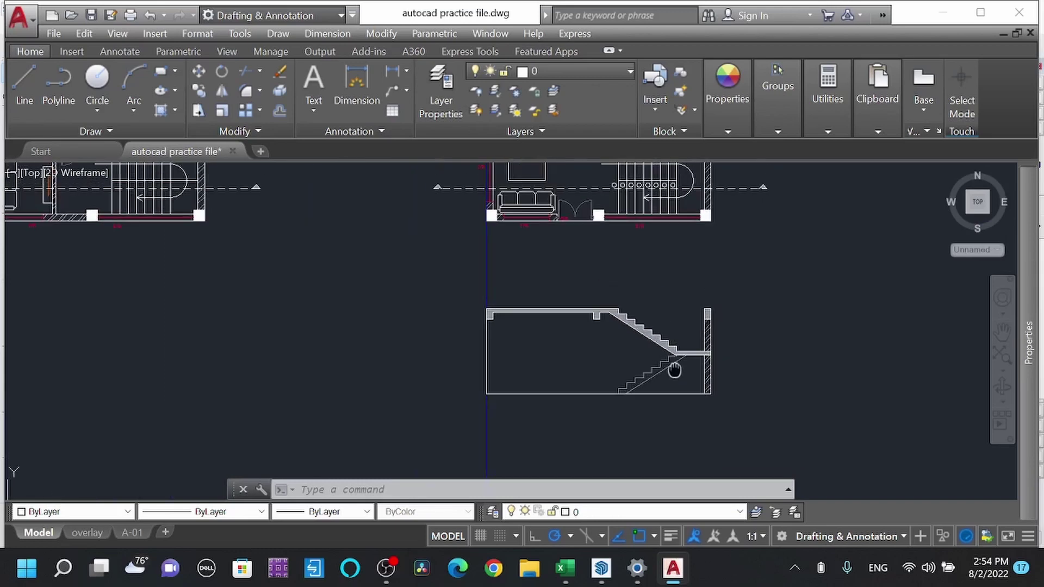
scroll(662, 302, "up", 2)
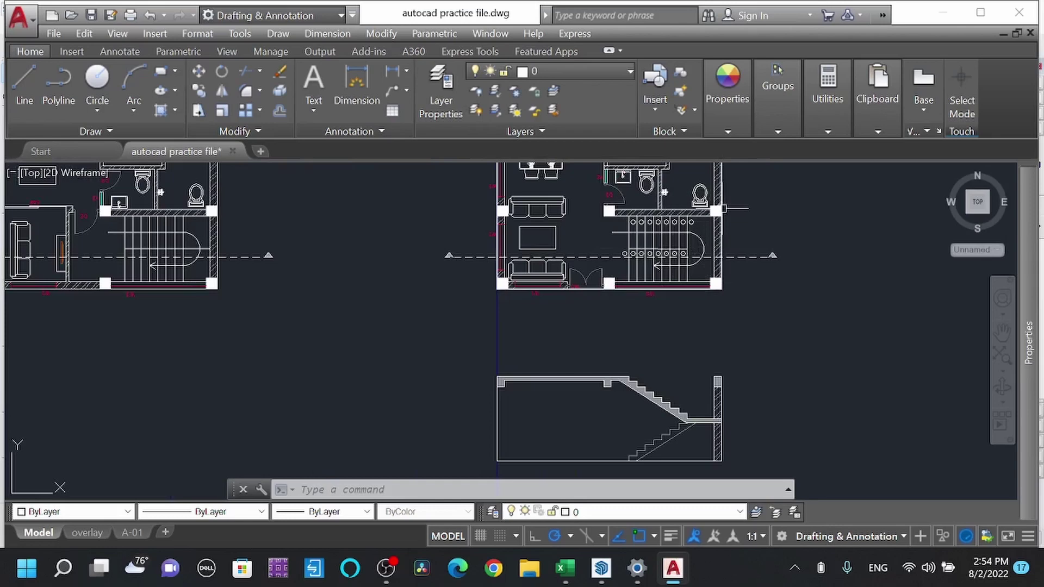
scroll(616, 237, "up", 2)
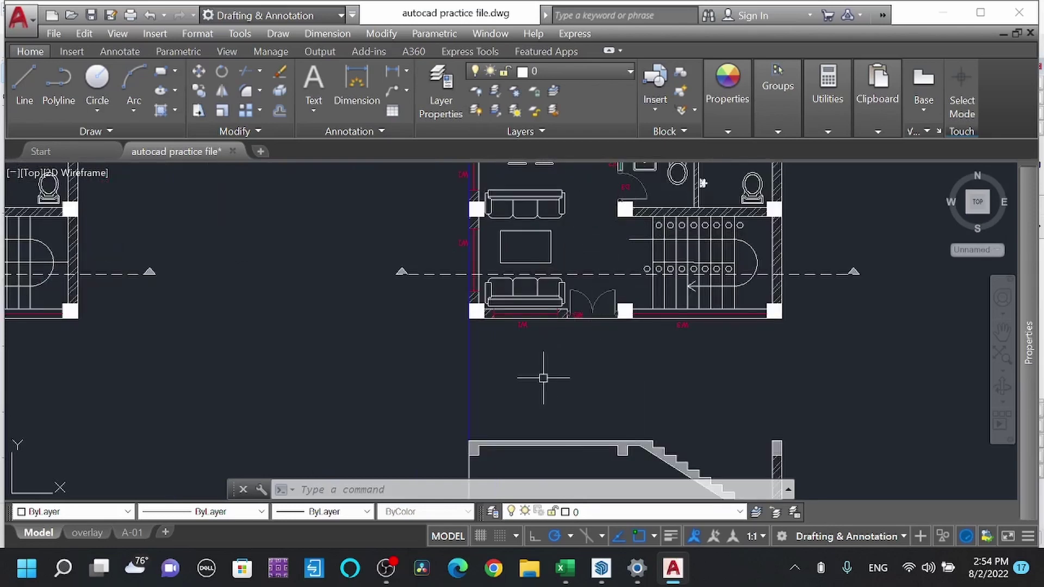
Step: Copy the vertical blue construction line from the plan's outer wall corner to the outer face of the column beside the staircase
left_click(469, 373)
left_click(373, 375)
left_click(384, 366)
type("co")
key("Return")
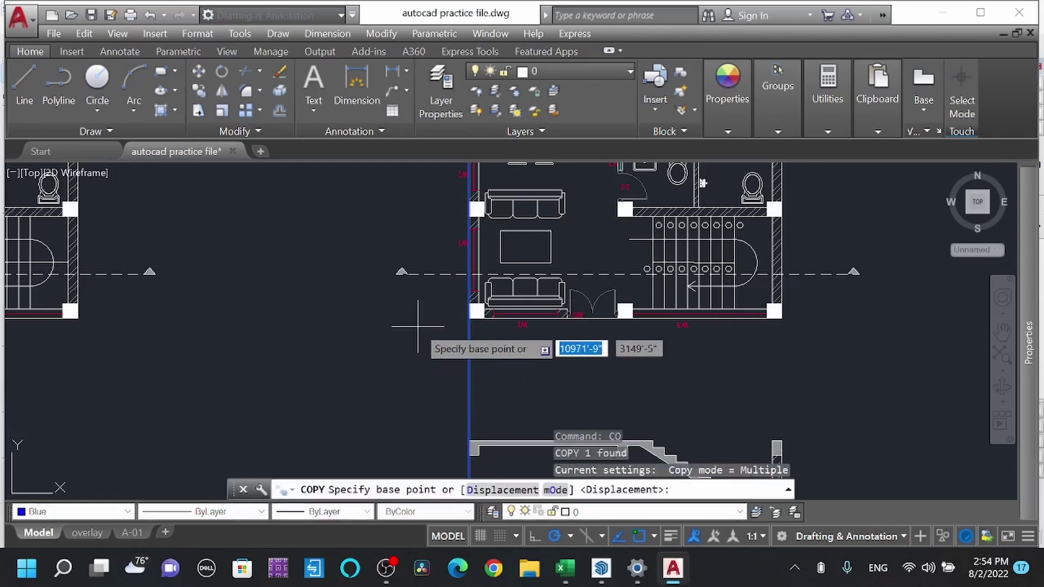
left_click(470, 312)
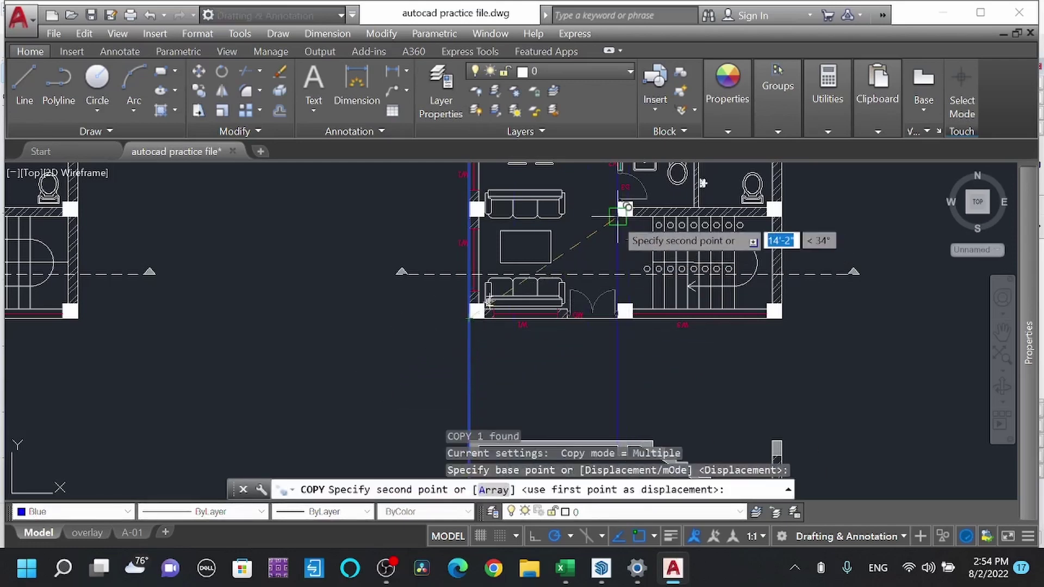
left_click(625, 208)
scroll(626, 229, "down", 3)
scroll(631, 254, "up", 3)
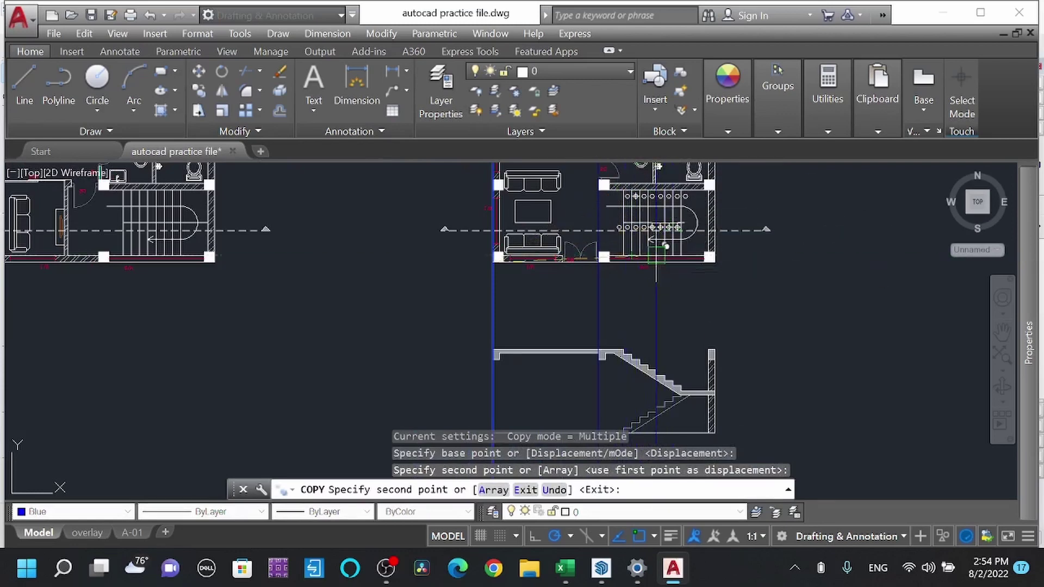
scroll(631, 196, "down", 3)
scroll(631, 251, "up", 3)
key("Escape")
Step: Draw a vertical line in the section from the underside of the inner beam down to the floor line
type("l")
key("Return")
scroll(600, 233, "up", 2)
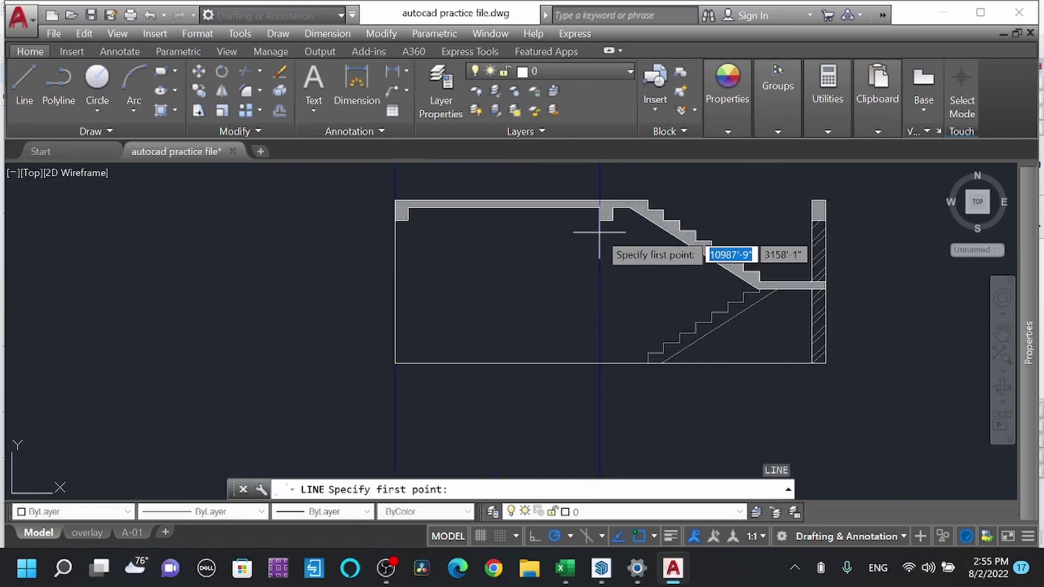
left_click(600, 220)
left_click(600, 363)
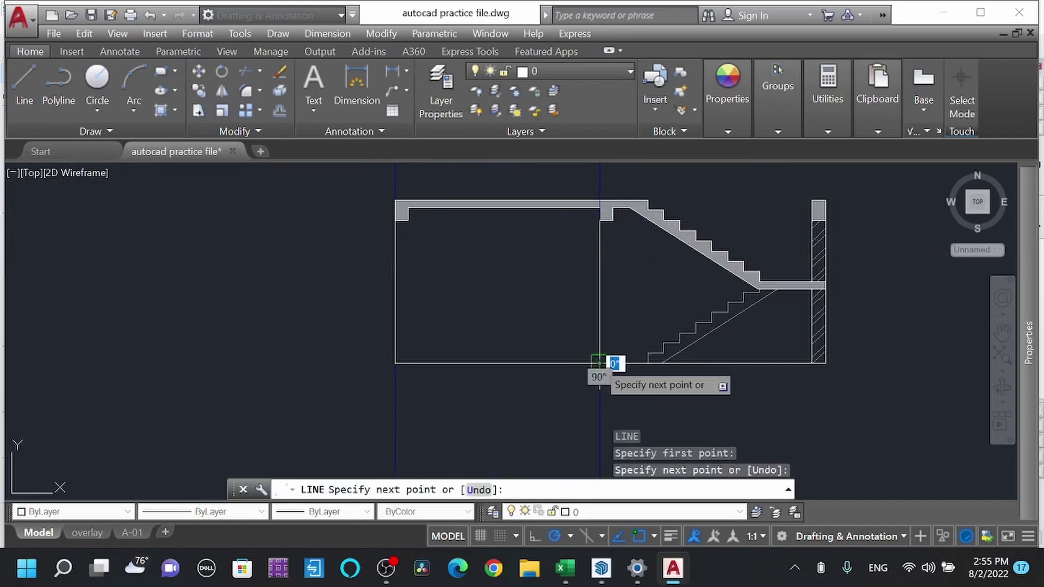
key("Escape")
Step: Change the vertical line below the inner beam to Red and adjust its transparency
left_click(601, 320)
left_click(647, 371)
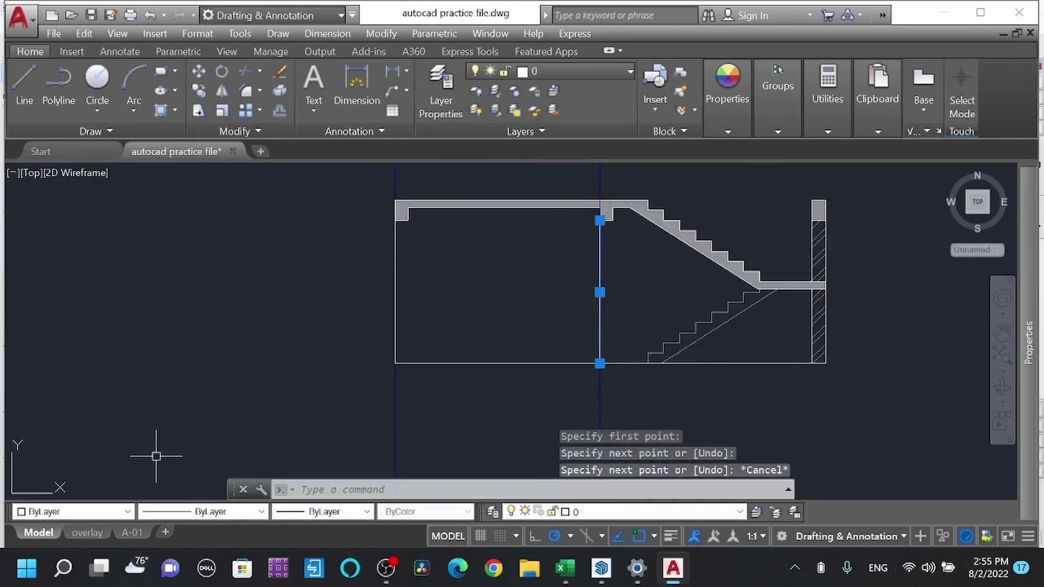
left_click(94, 511)
left_click(44, 402)
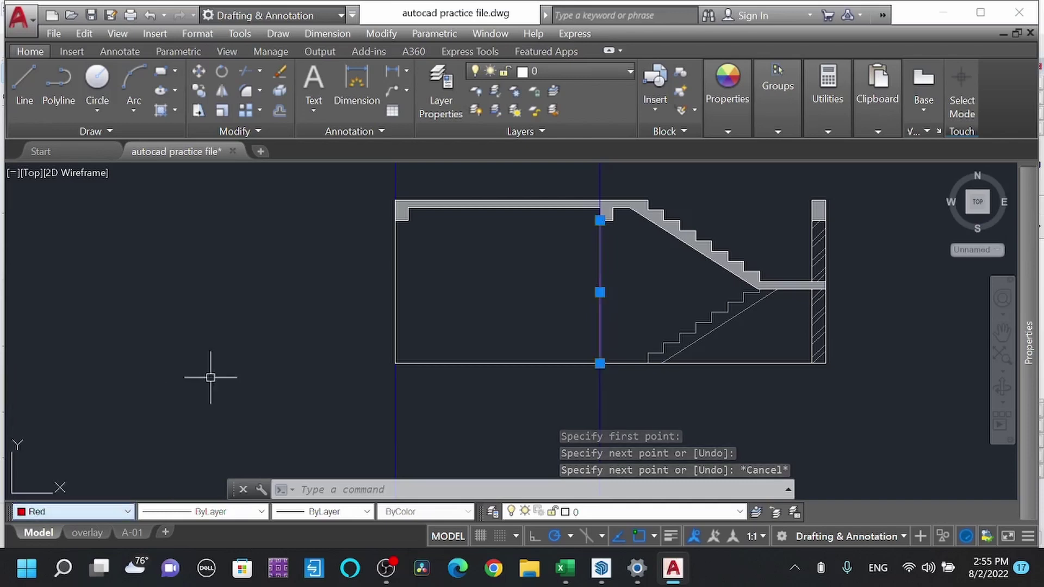
mouse_move(1022, 309)
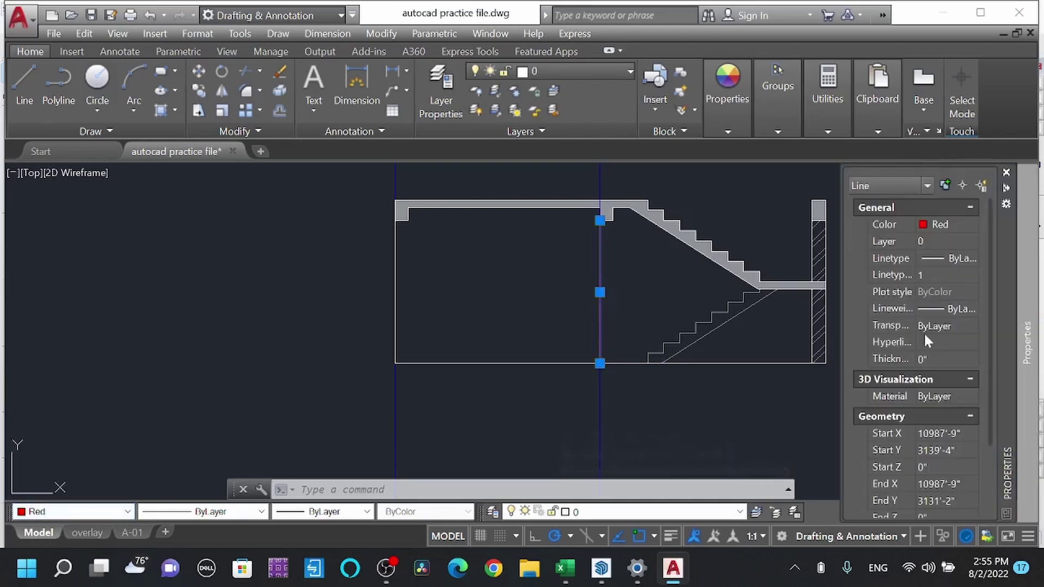
left_click(957, 324)
key("Return")
key("Escape")
Step: Copy the blue construction line beside the door D2 wall to the free end of the kitchen partition
scroll(632, 391, "down", 2)
scroll(631, 391, "down", 5)
scroll(602, 225, "up", 3)
scroll(602, 226, "down", 2)
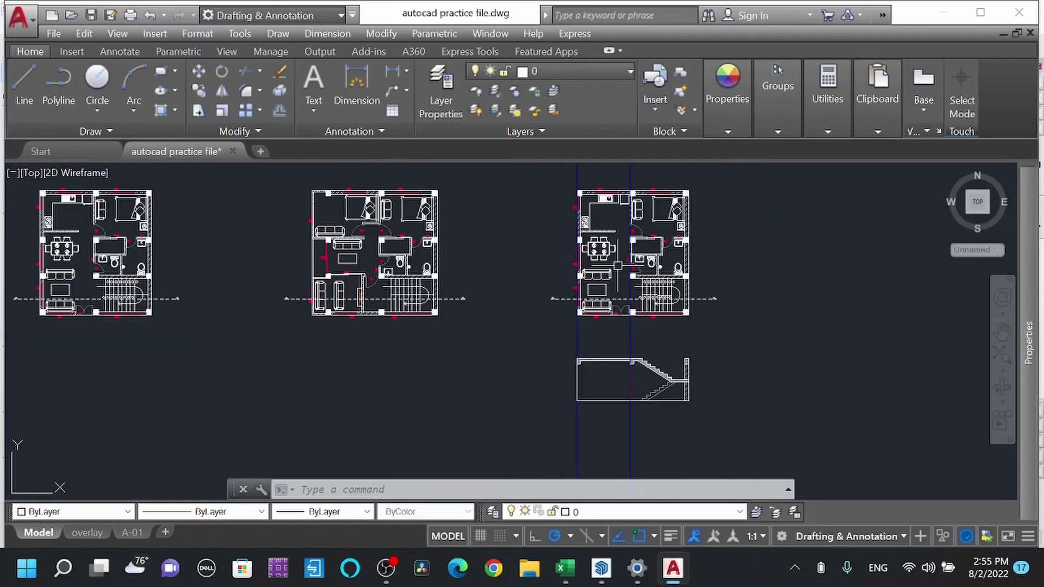
scroll(625, 213, "up", 4)
scroll(599, 244, "up", 5)
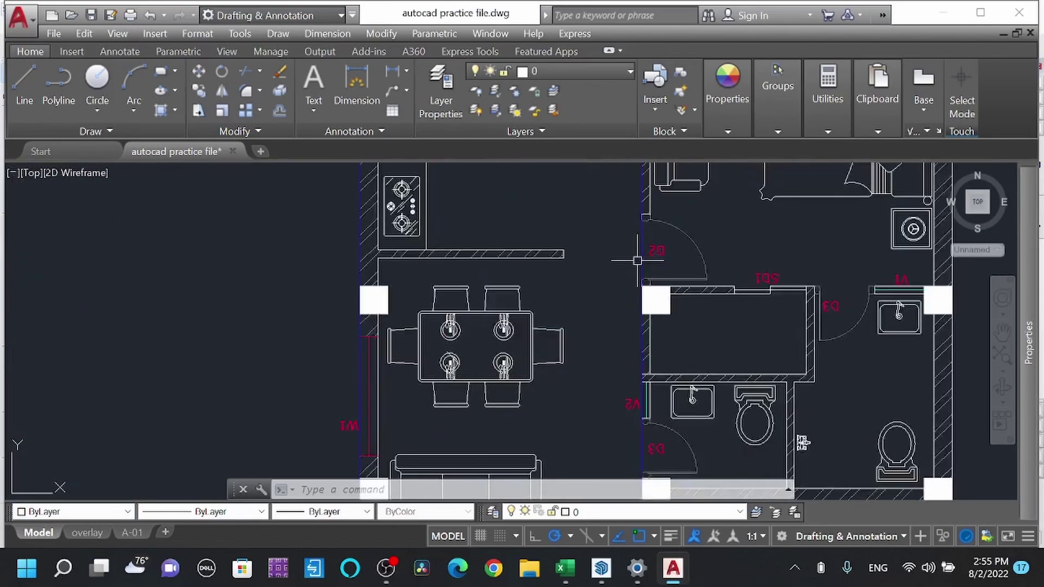
type("o")
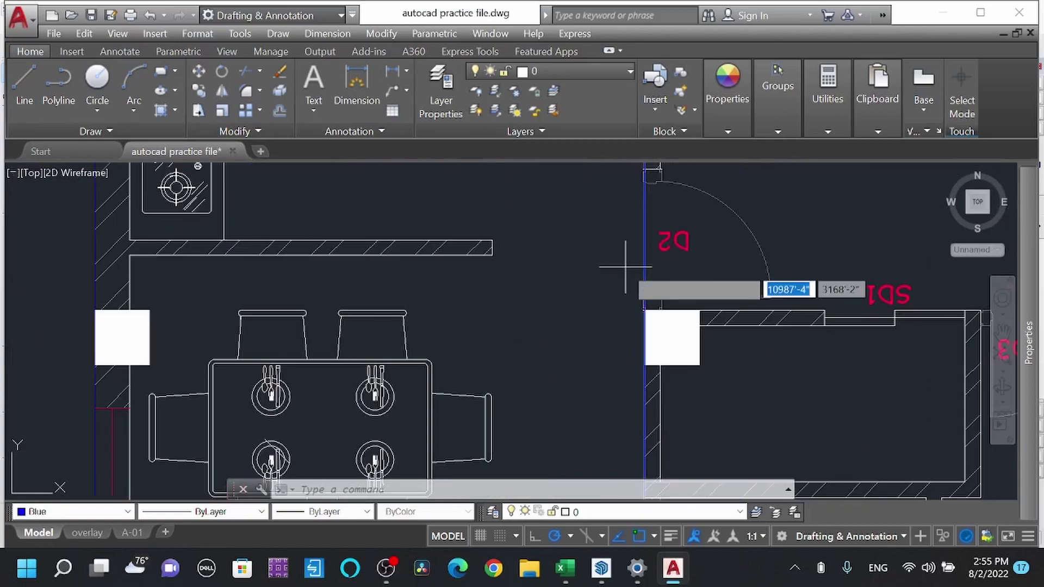
key("Return")
left_click(644, 264)
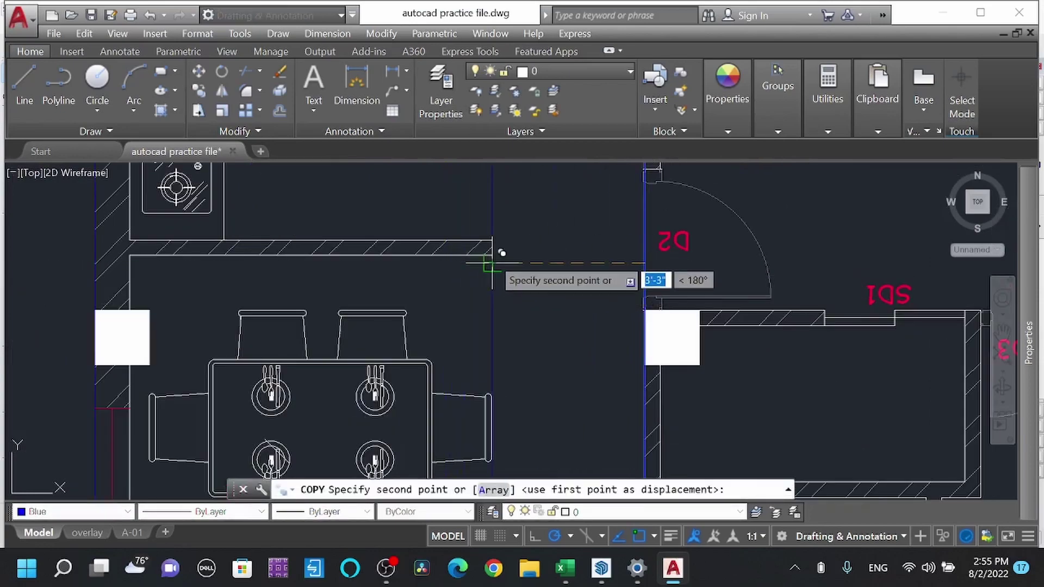
left_click(488, 265)
scroll(577, 207, "down", 6)
middle_click_drag(568, 324, 571, 228)
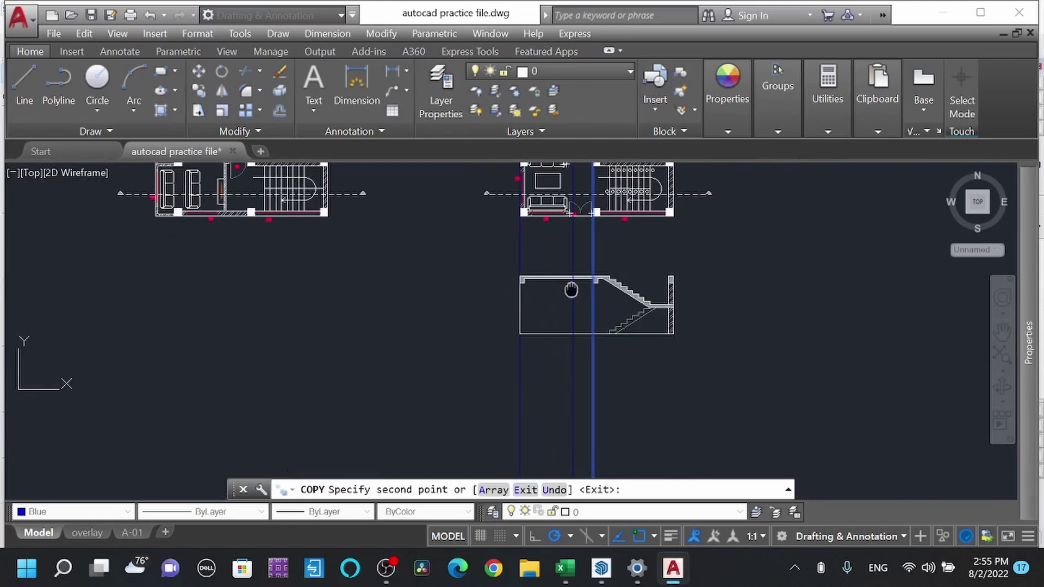
scroll(575, 305, "up", 2)
key("Escape")
Step: Draw a vertical line along the projected partition end from the slab's underside to the floor line
key("Return")
scroll(557, 261, "up", 4)
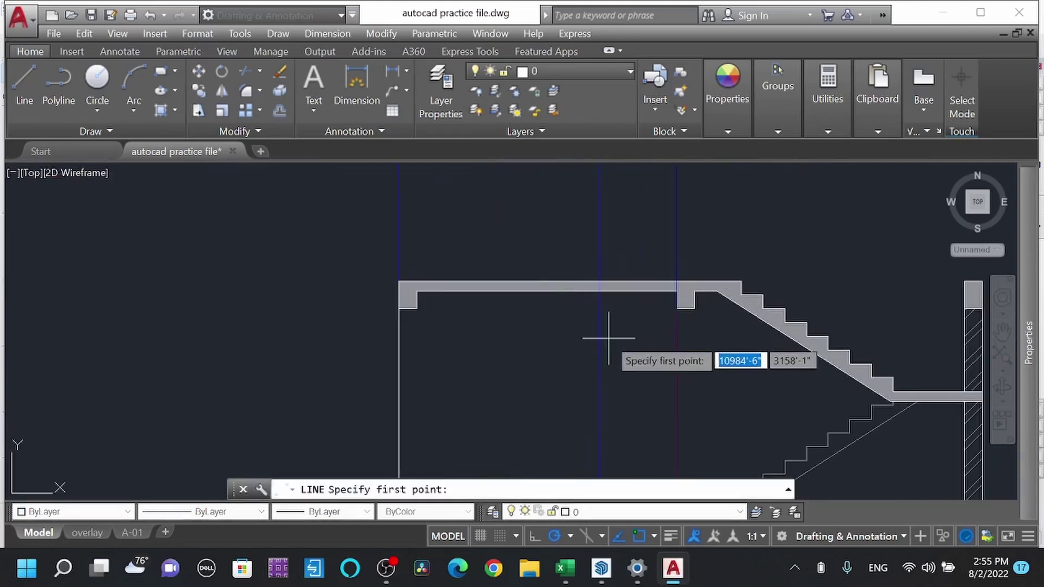
scroll(600, 293, "down", 3)
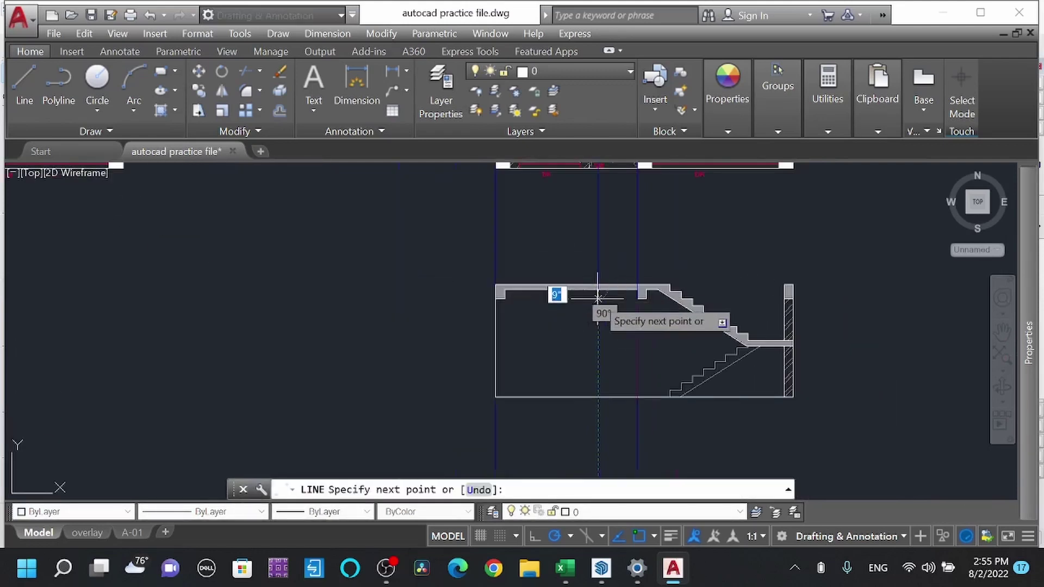
left_click(598, 397)
key("Escape")
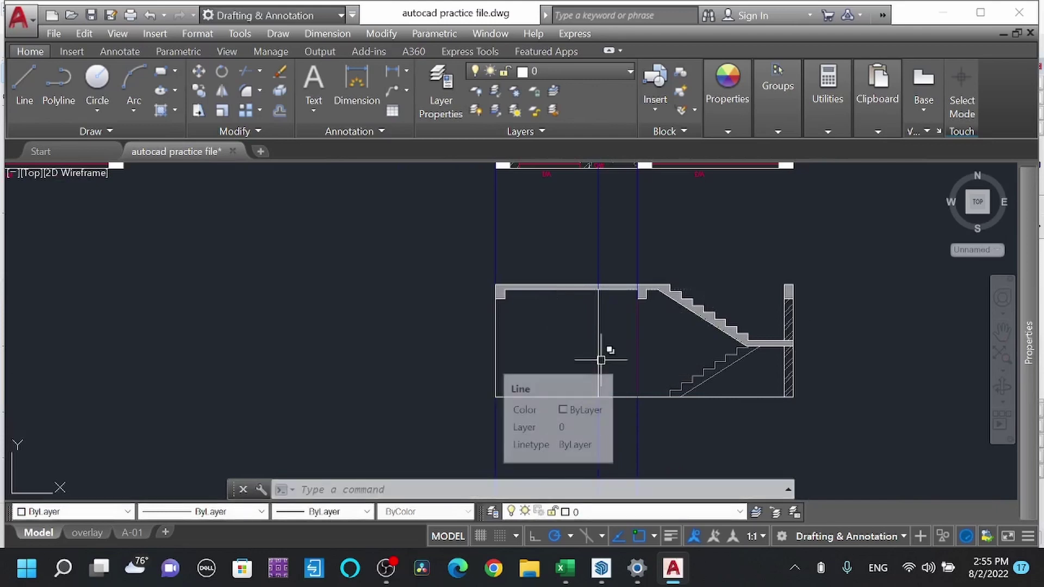
Step: Change the partition-end line in the section to Yellow and adjust its transparency
left_click(600, 353)
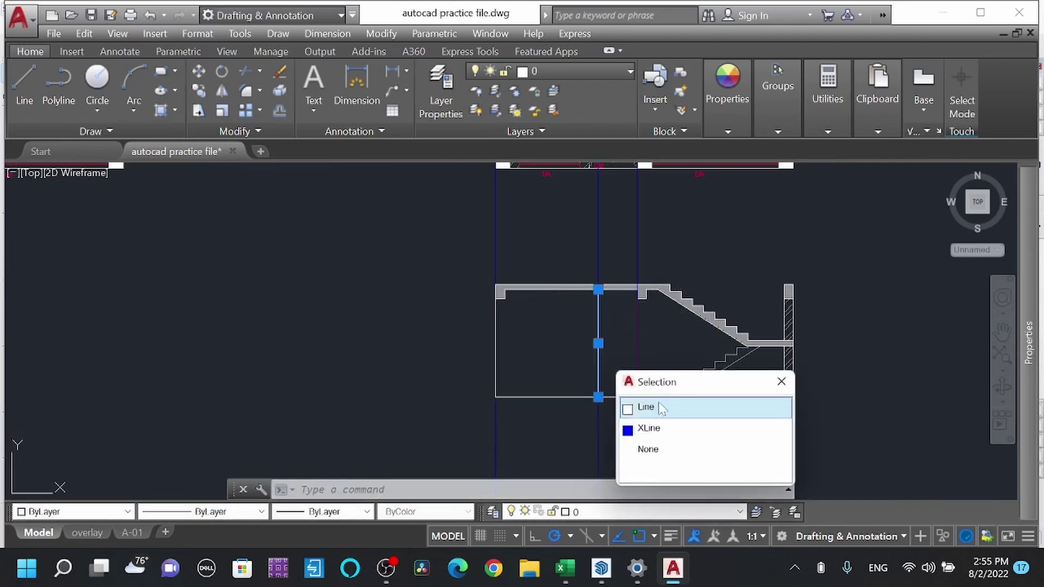
left_click(55, 511)
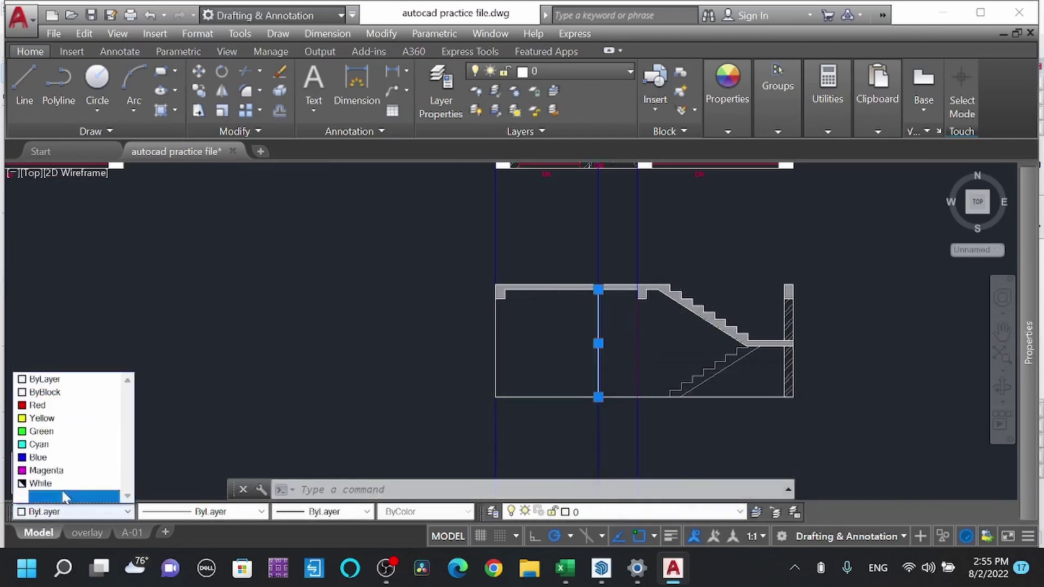
left_click(42, 418)
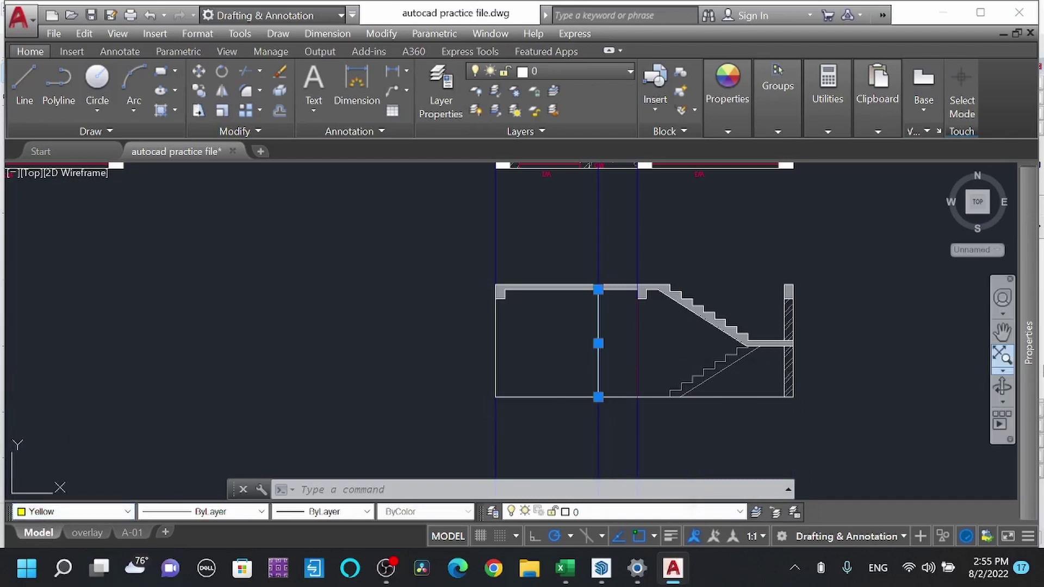
mouse_move(1029, 342)
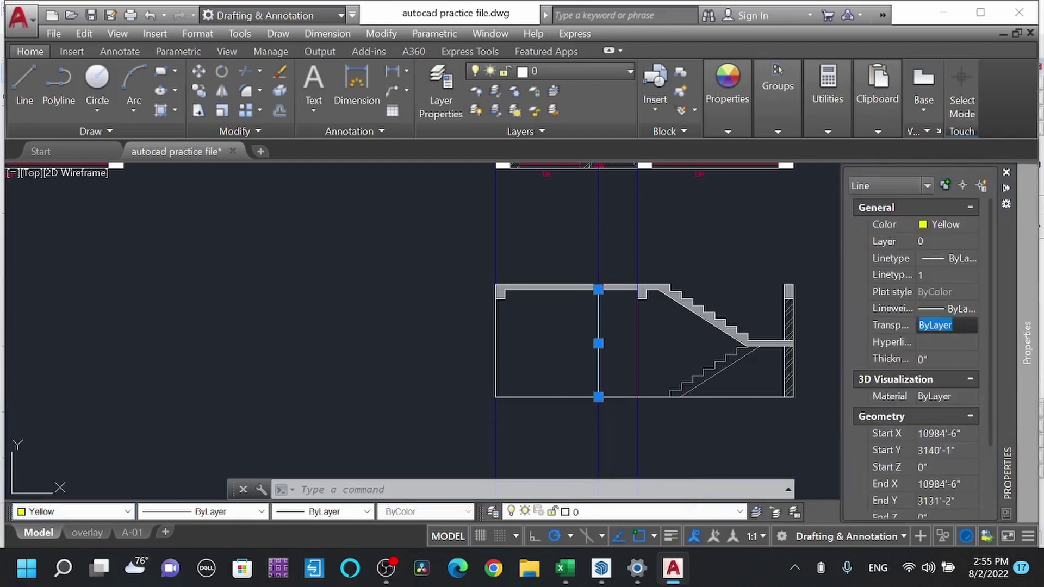
key("Escape")
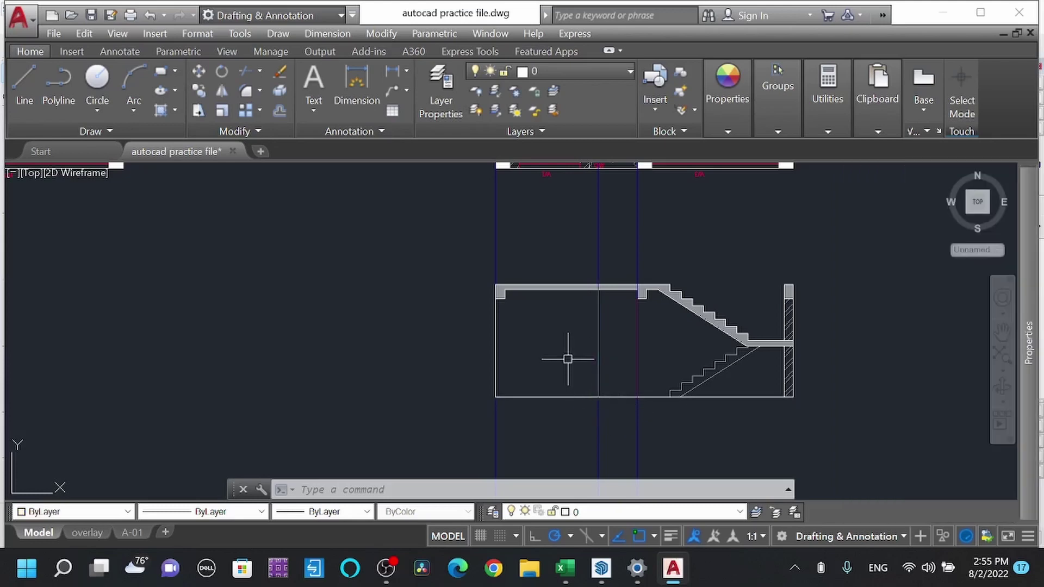
Step: Delete the blue construction line that projects the kitchen partition's end
left_click(612, 243)
left_click(557, 245)
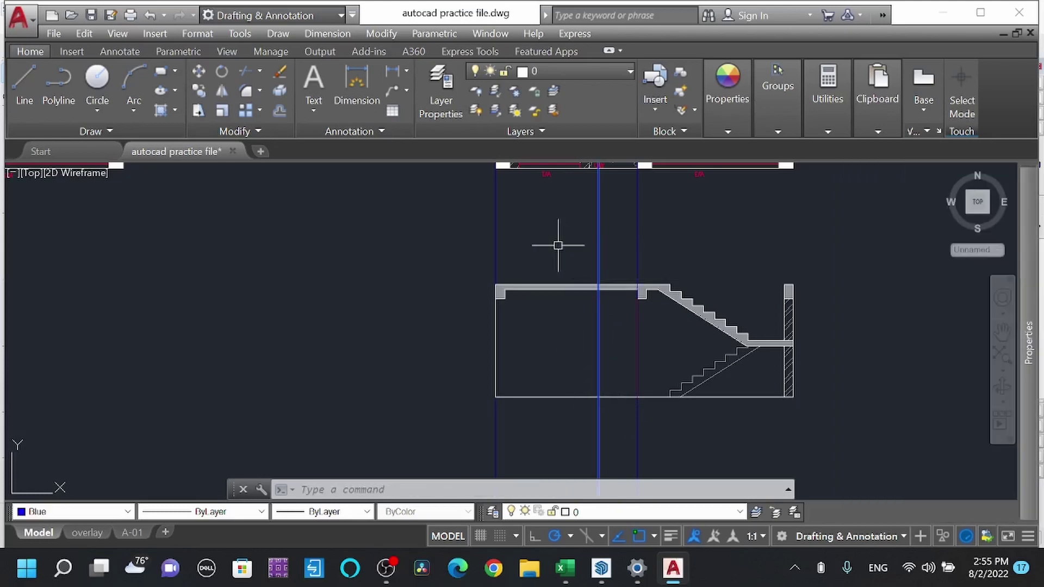
scroll(590, 346, "down", 9)
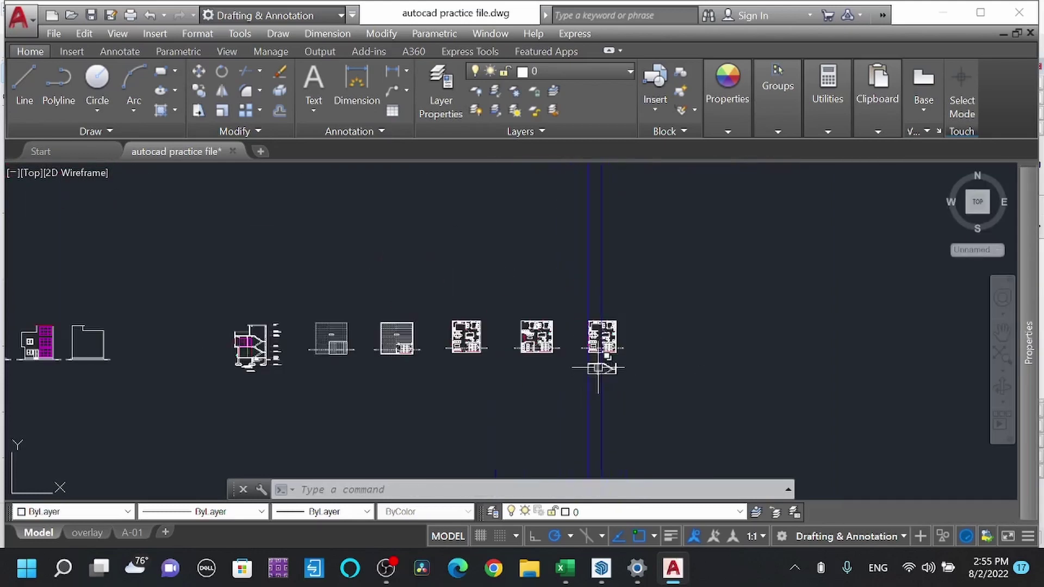
Step: Draw vertical construction lines through the kitchen partition's free end and the nearby edge of the kitchen's rear window W1
scroll(596, 363, "up", 9)
scroll(599, 381, "down", 6)
scroll(588, 248, "up", 8)
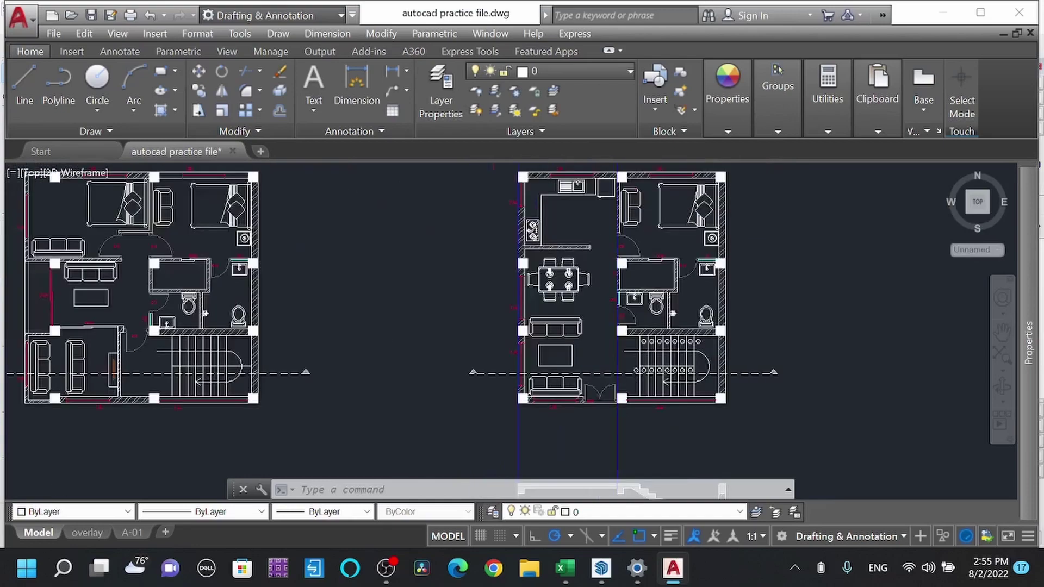
type("xl")
key("Return")
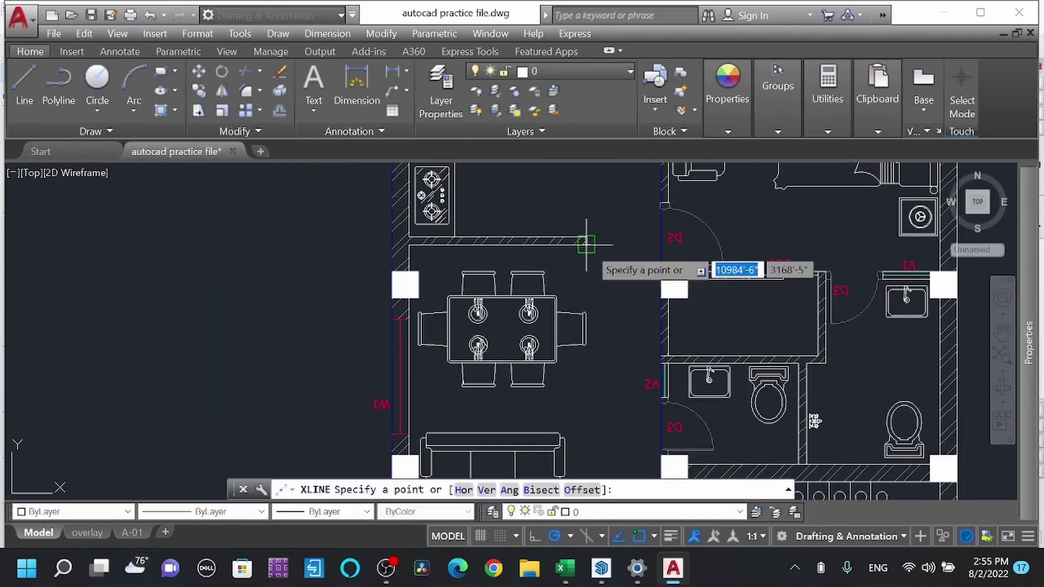
left_click(588, 243)
scroll(587, 242, "up", 2)
scroll(581, 241, "down", 5)
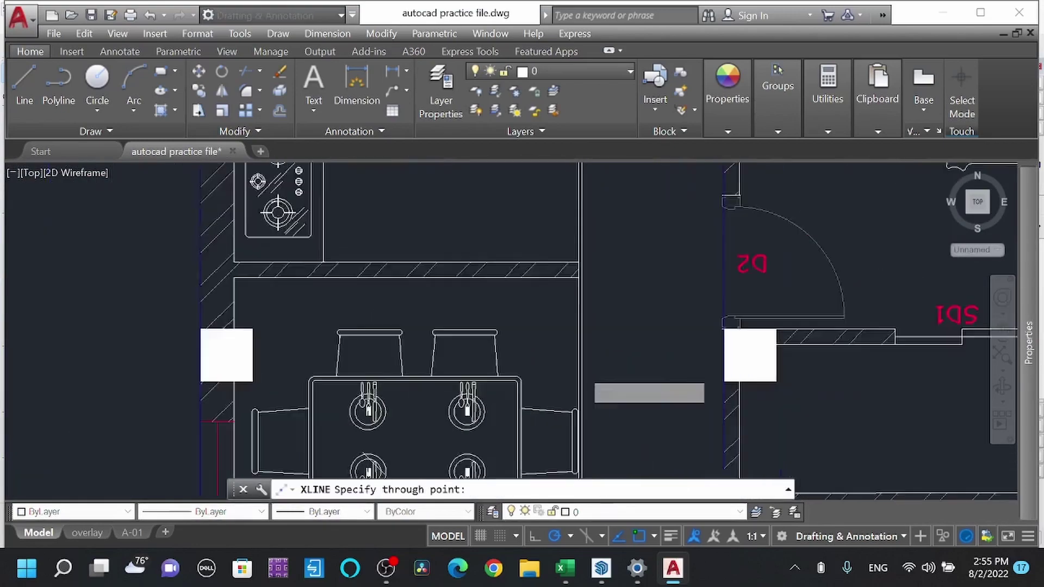
scroll(549, 318, "up", 5)
scroll(555, 290, "up", 1)
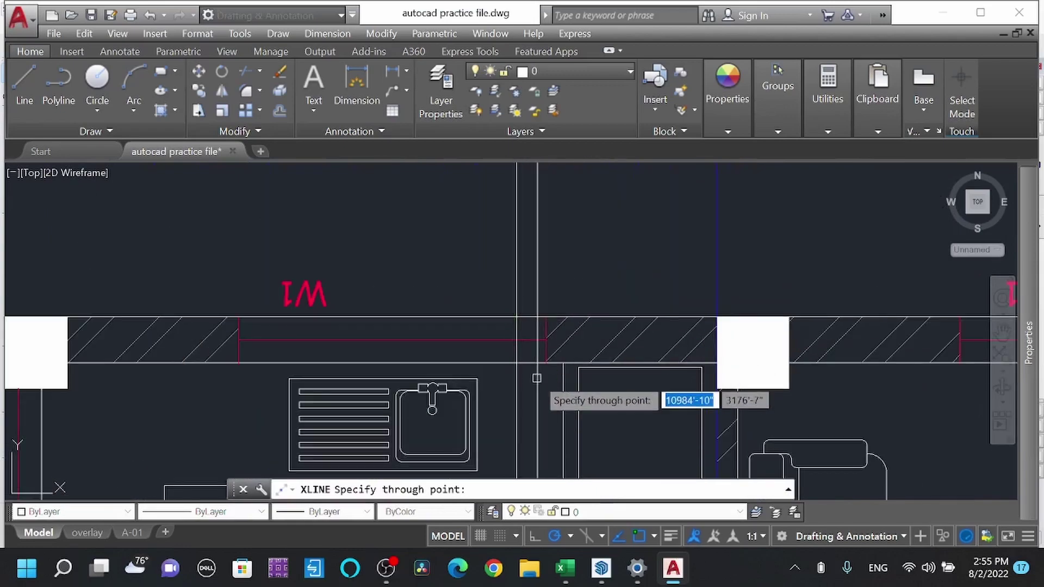
scroll(544, 248, "up", 2)
scroll(544, 248, "down", 3)
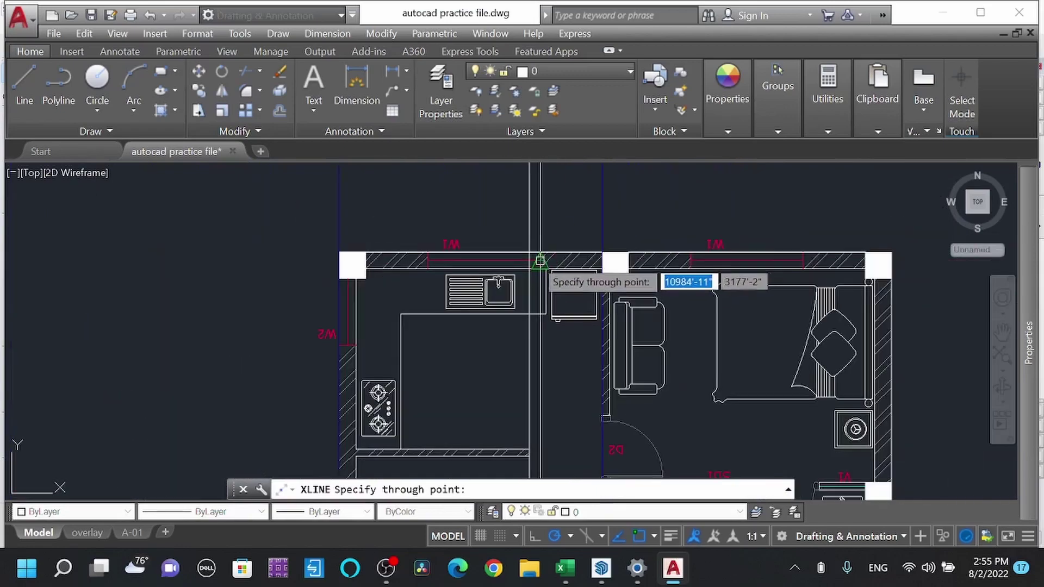
scroll(544, 269, "up", 4)
scroll(565, 296, "down", 8)
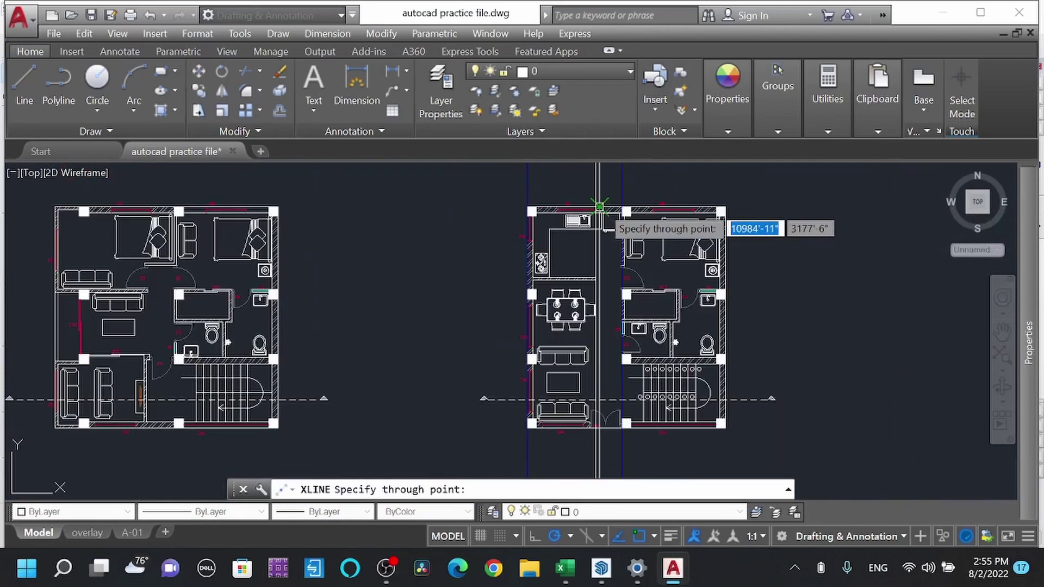
scroll(602, 239, "up", 8)
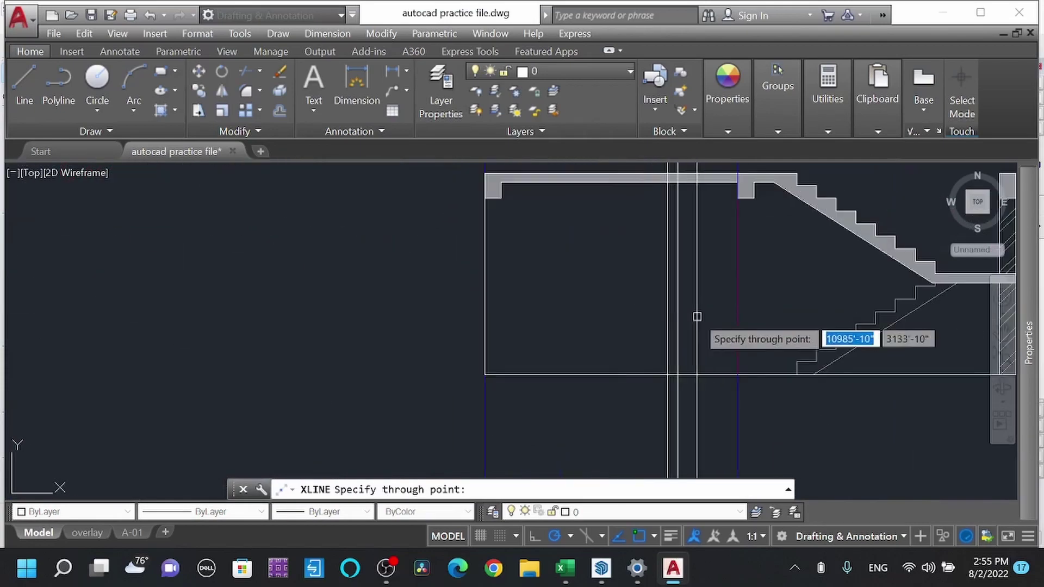
left_click(677, 316)
key("Escape")
Step: Offset the section's floor line upward by 2'6
type("o")
key("Return")
type("2'6")
key("Return")
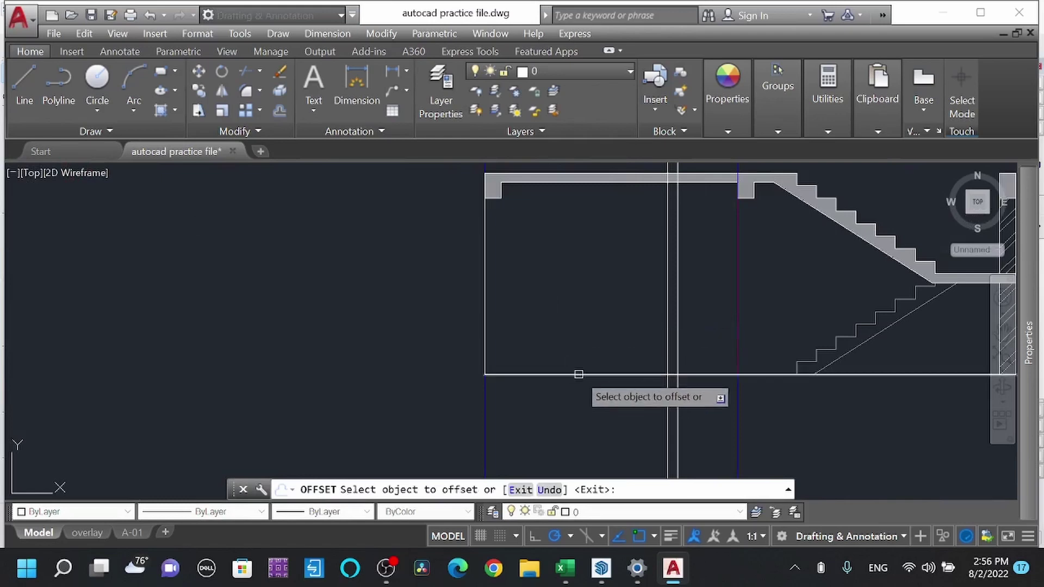
left_click(578, 374)
left_click(577, 280)
key("Return")
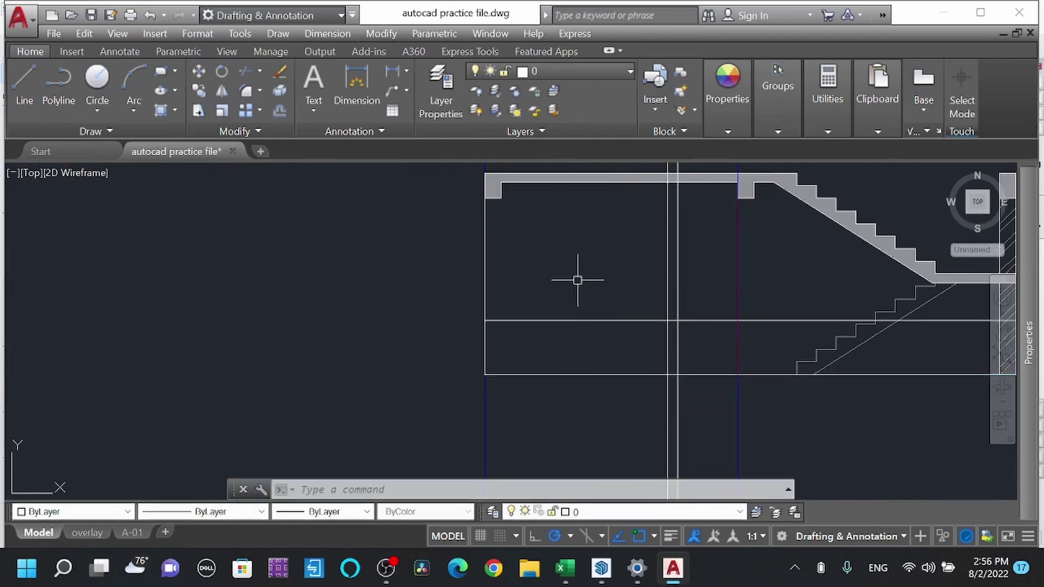
Step: Offset the horizontal line above the floor upward by 4.5'
key("Return")
type("4")
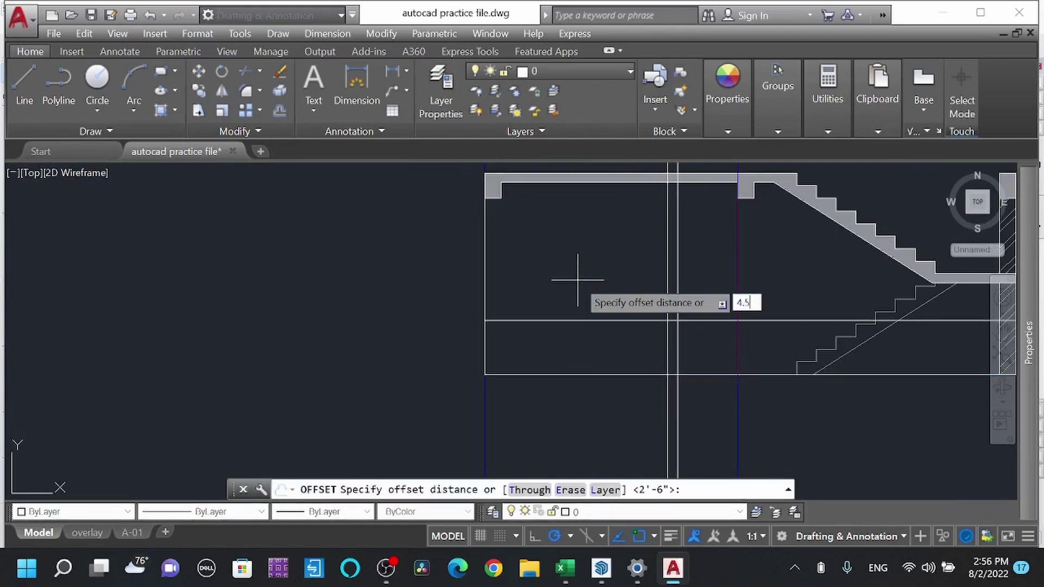
type(".5")
key("Return")
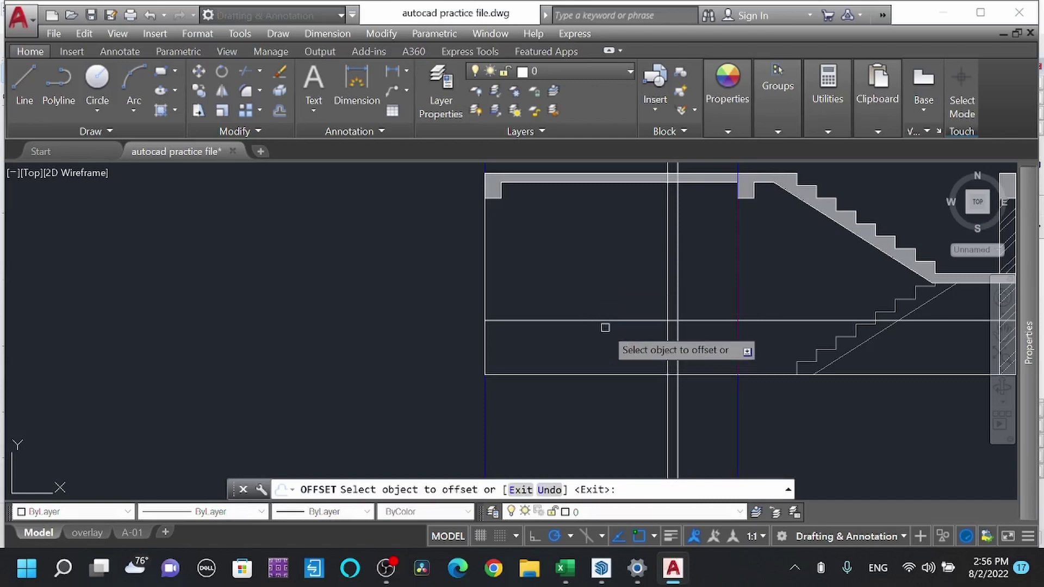
left_click(608, 321)
left_click(611, 254)
key("Return")
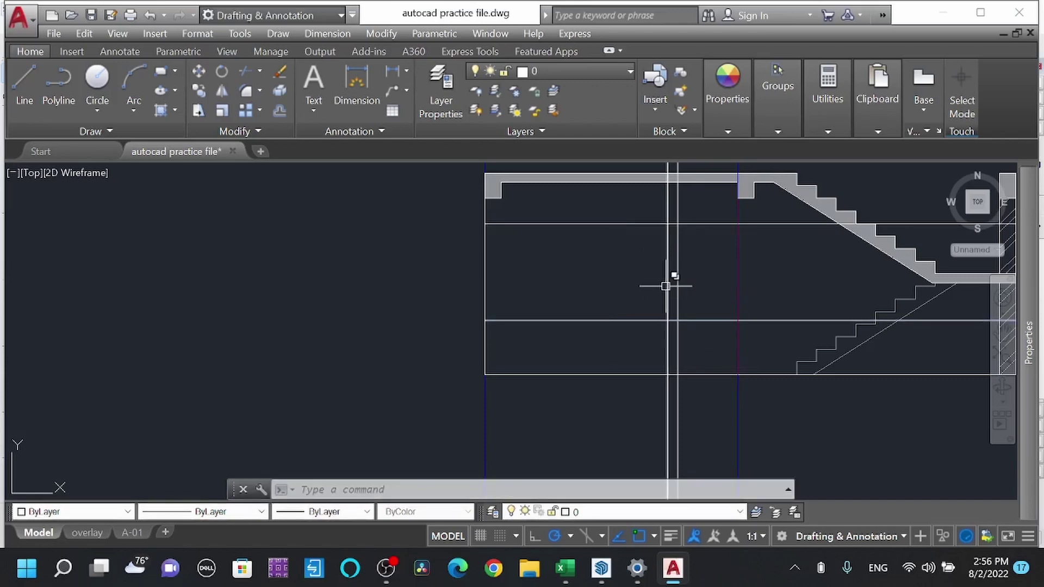
Step: Draw an open polyline around the visible part of window W1 between the two horizontal and two vertical guide lines
type("pl")
key("Return")
scroll(672, 234, "up", 3)
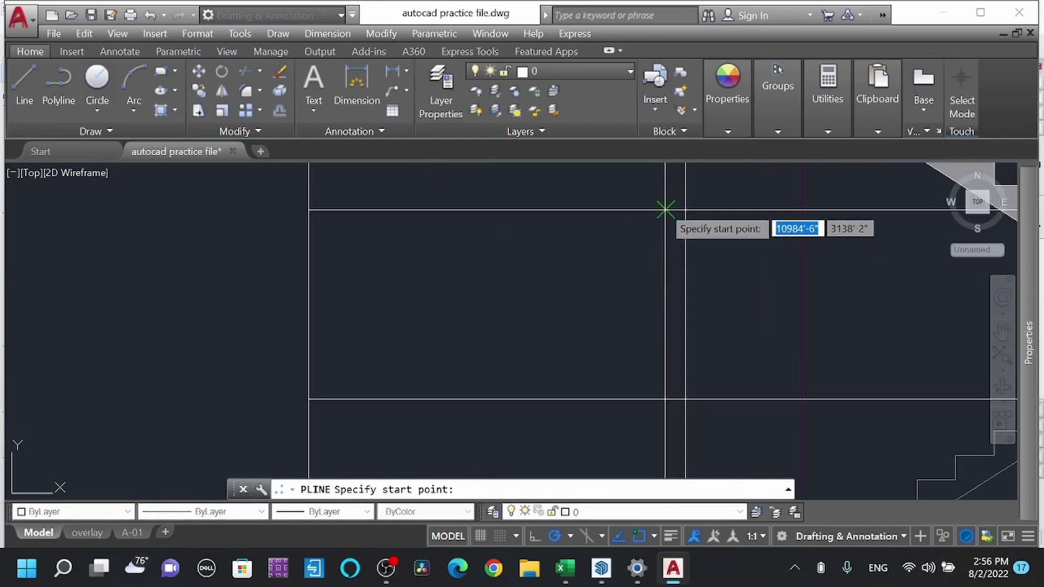
left_click(666, 210)
left_click(685, 210)
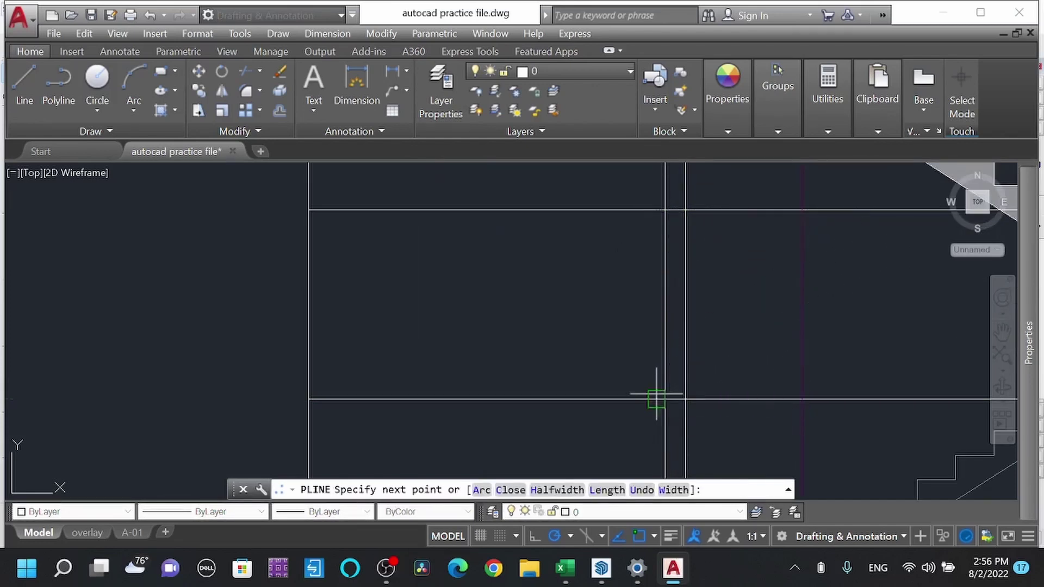
key("Escape")
Step: Delete the two horizontal sill and head guide lines and the vertical construction line at the window's edge
left_click(647, 414)
left_click(576, 202)
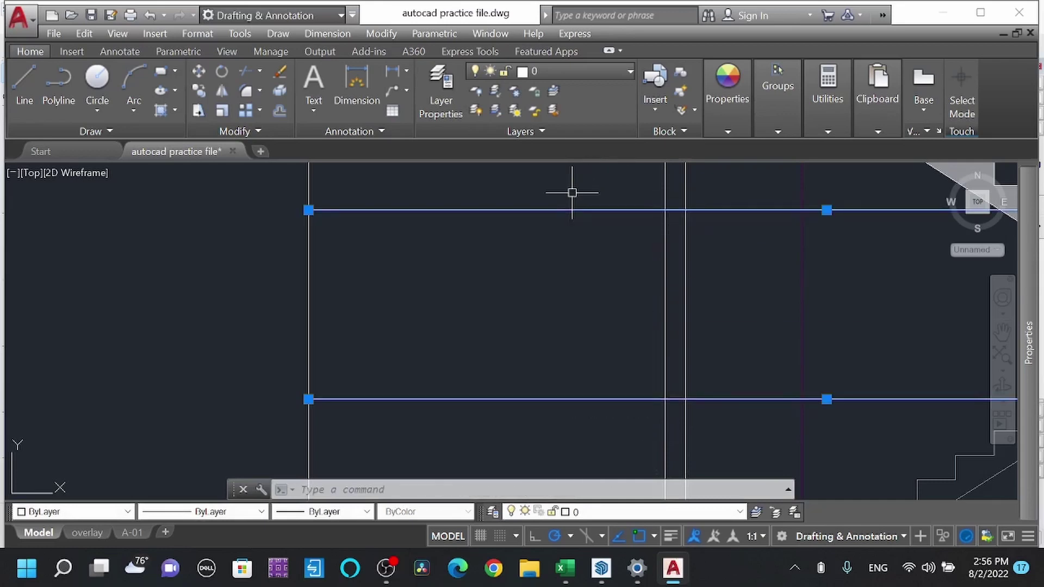
key("Delete")
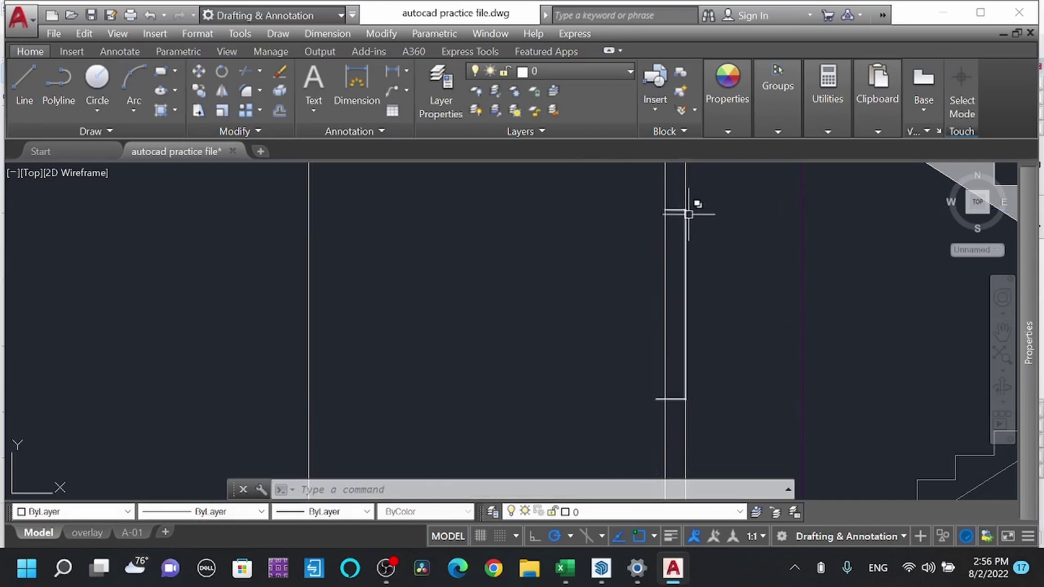
left_click(704, 191)
left_click(687, 194)
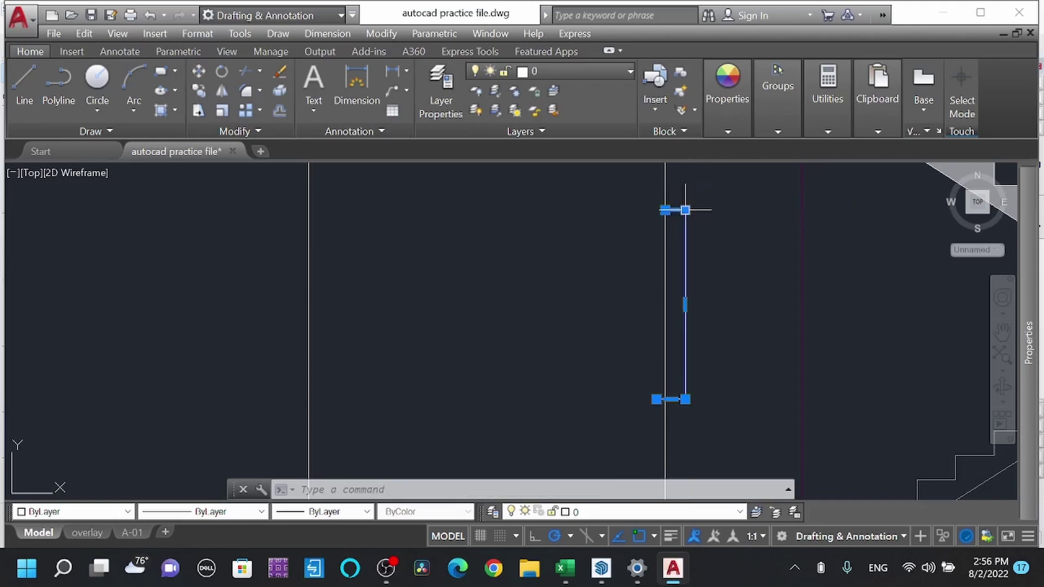
Step: Stretch the lower end of the window polyline to the vertical line at the kitchen partition's end
scroll(682, 426, "up", 7)
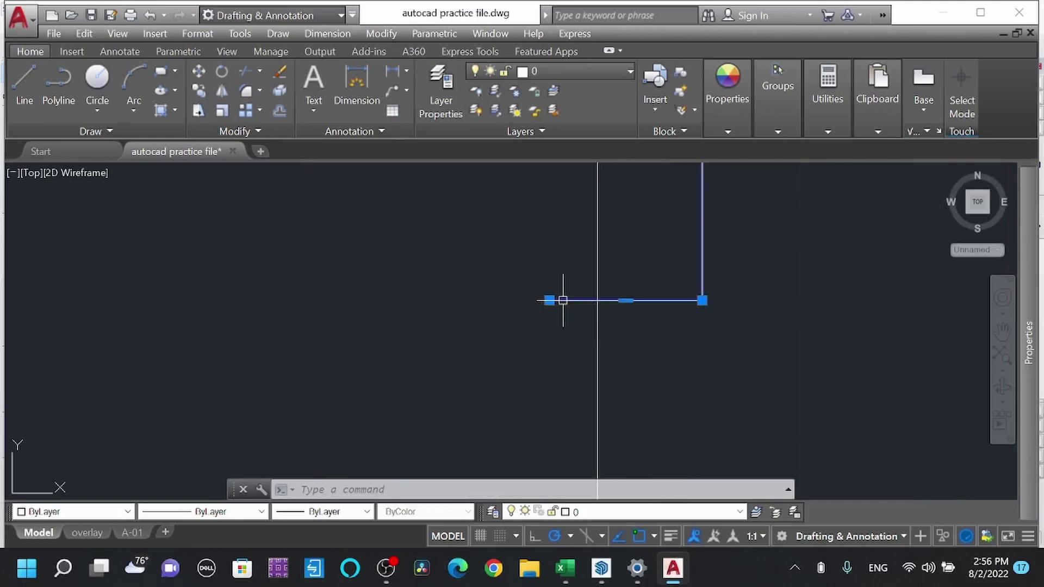
left_click(549, 300)
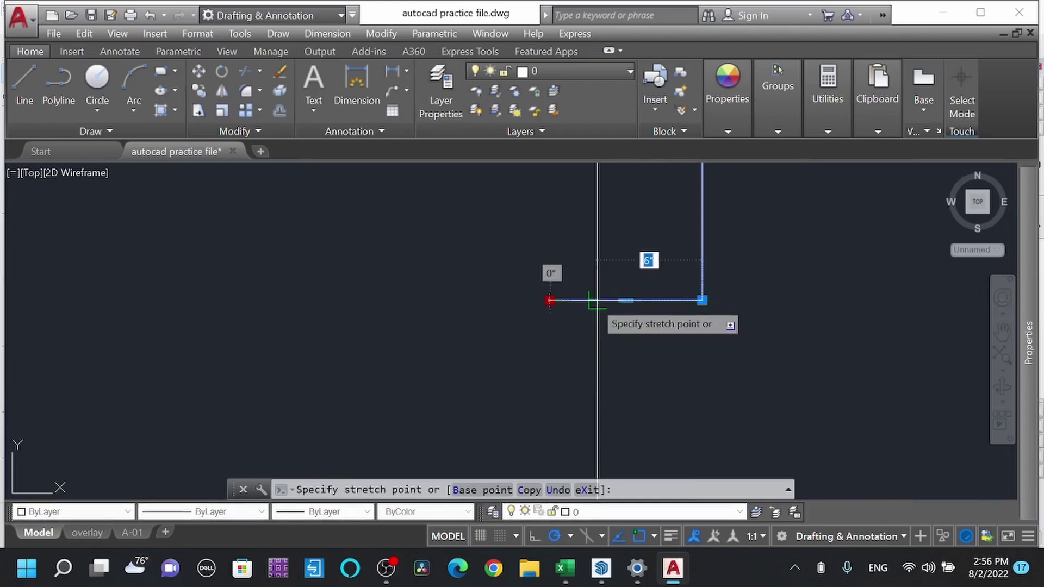
left_click(597, 300)
Step: Set the window polyline's colour to green and its transparency to 80
scroll(710, 349, "down", 8)
scroll(711, 350, "down", 2)
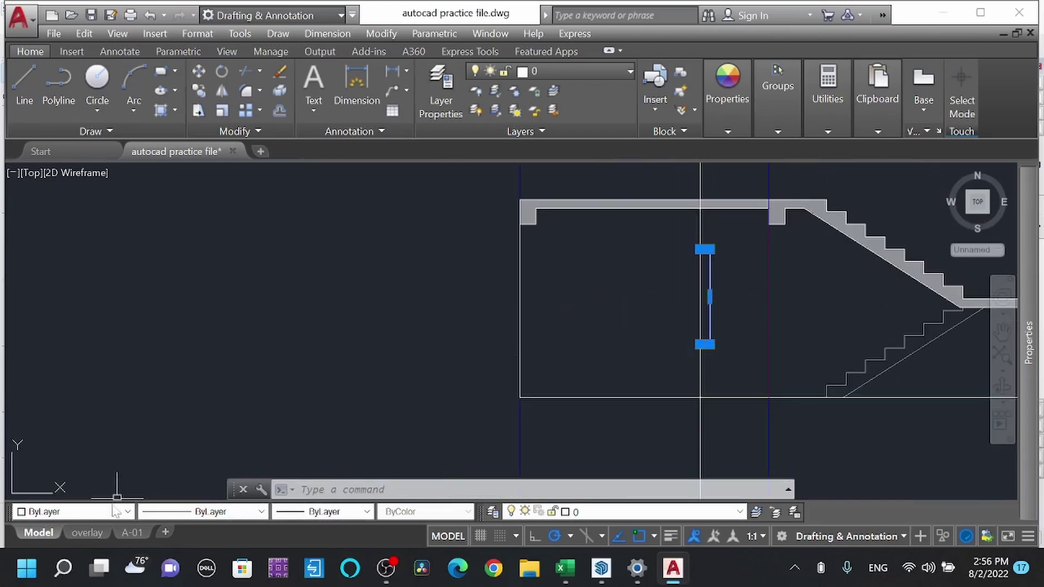
left_click(74, 512)
left_click(54, 432)
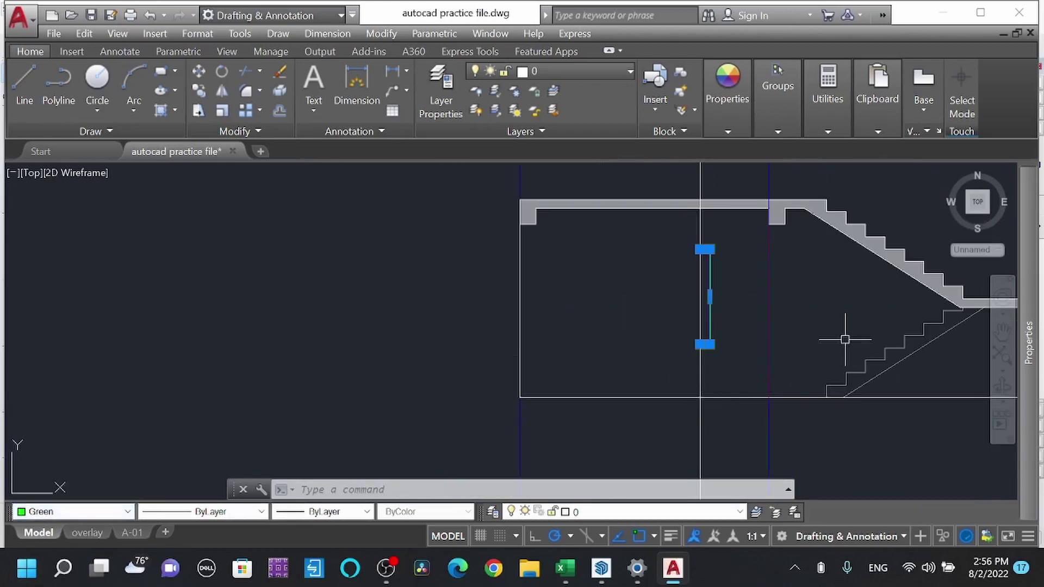
mouse_move(1028, 311)
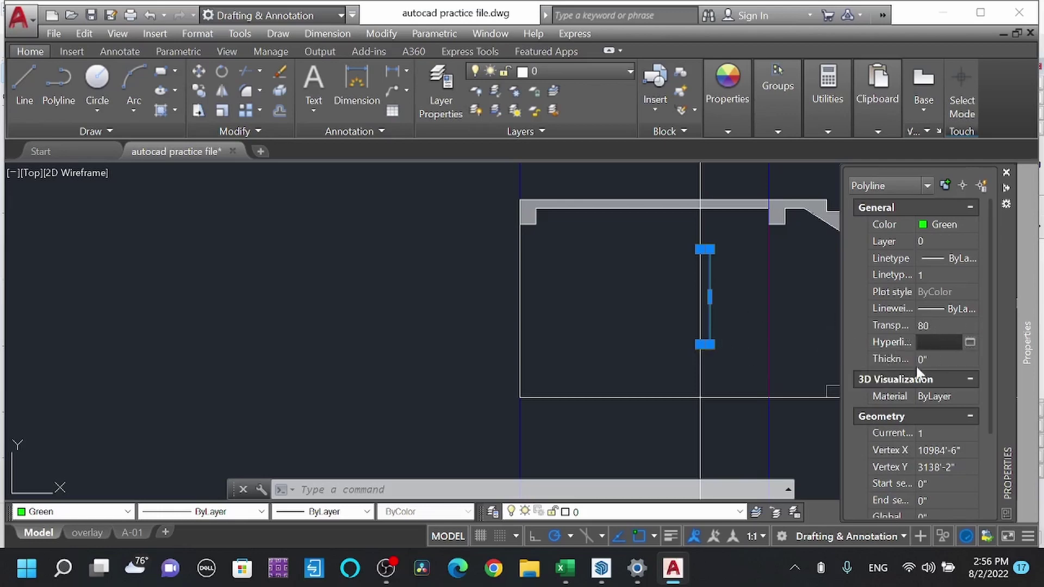
key("Escape")
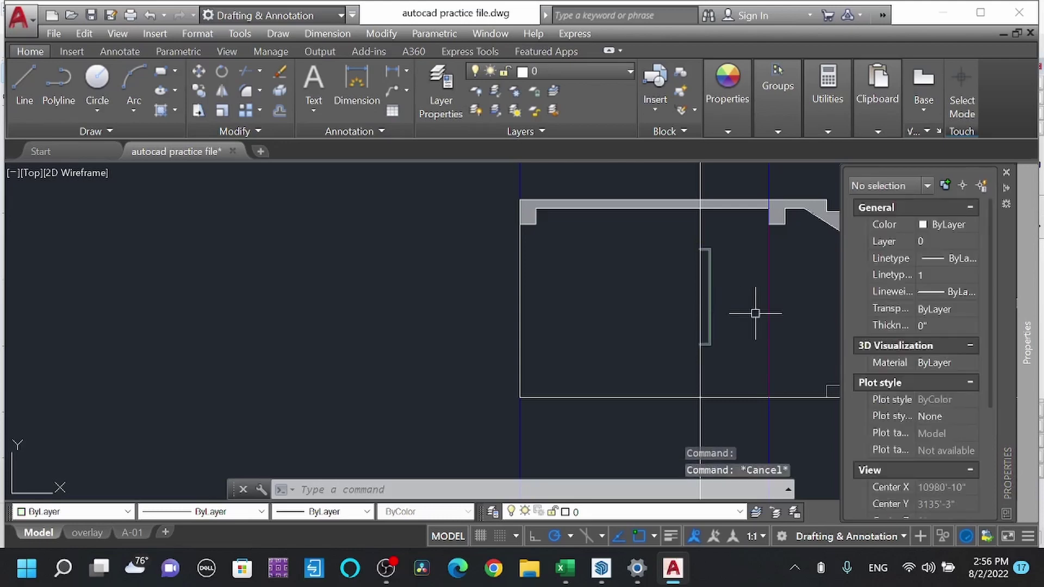
key("ctrl+1")
Step: Offset the window polyline 3" inward to form its frame
scroll(726, 323, "up", 3)
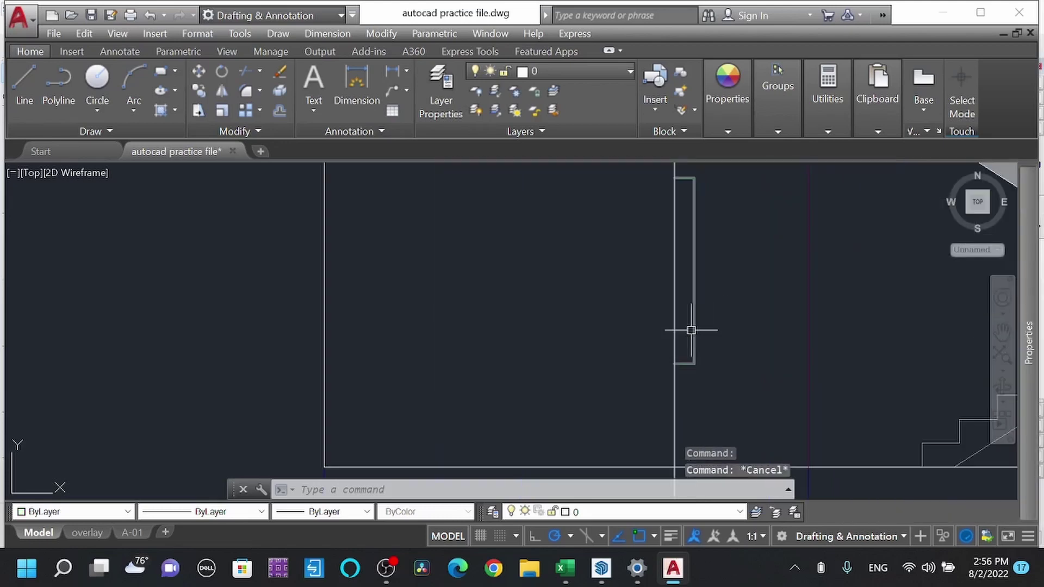
key("Return")
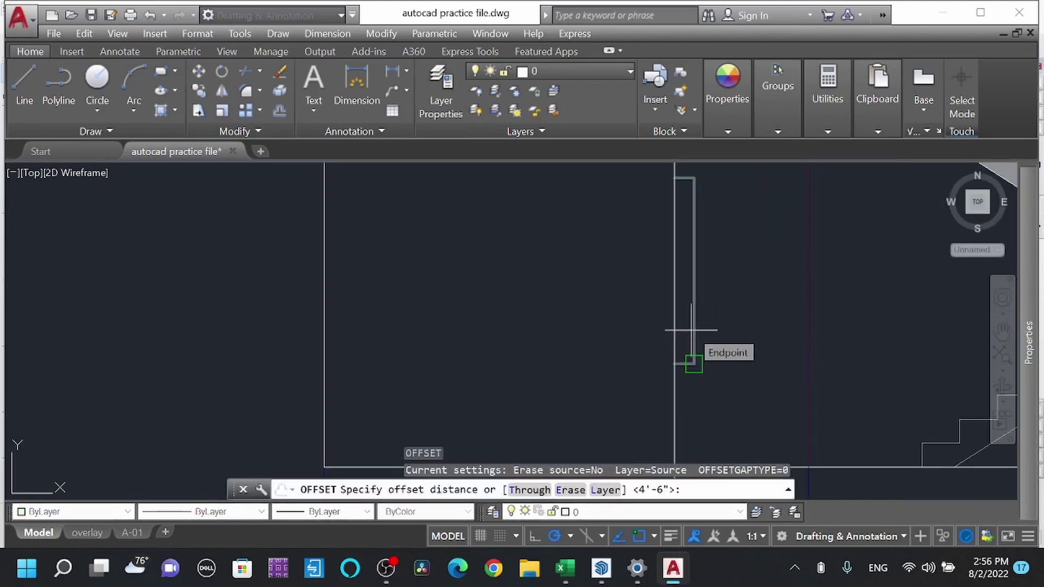
type("3")
key("Return")
scroll(690, 328, "up", 2)
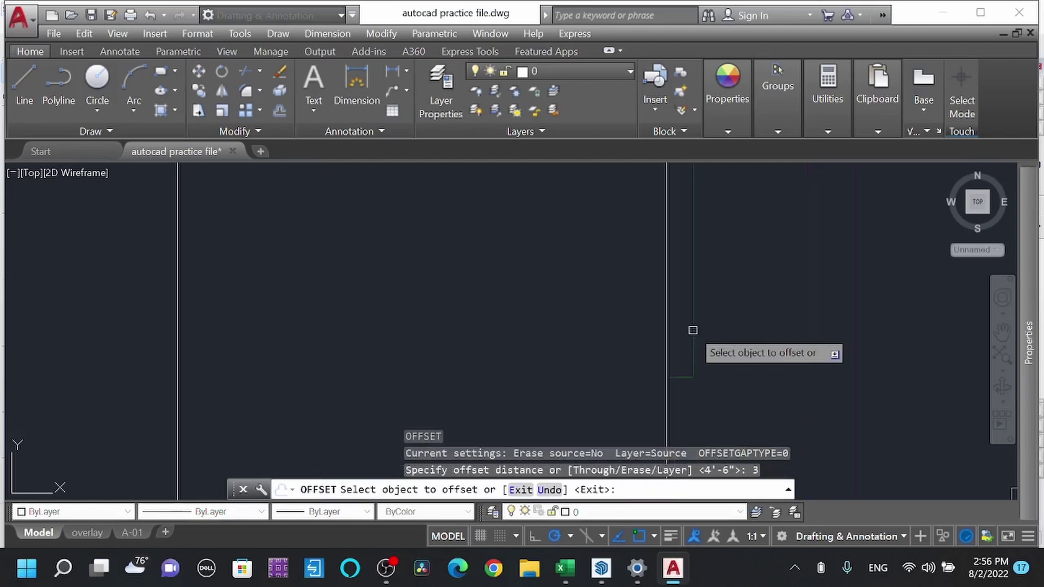
left_click(694, 330)
left_click(689, 330)
scroll(669, 321, "down", 4)
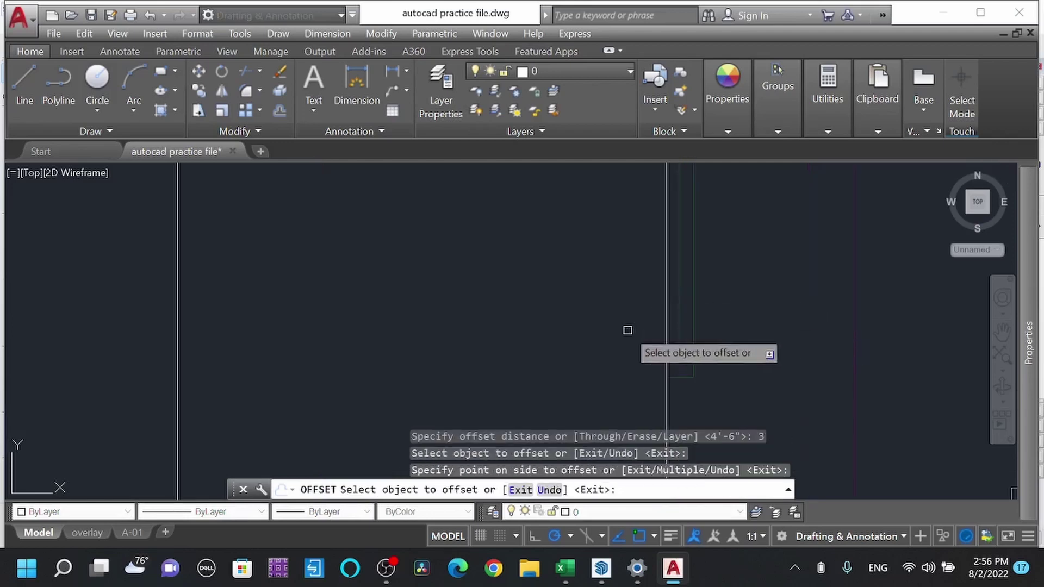
scroll(690, 313, "down", 5)
Step: Delete the remaining vertical construction line through the kitchen partition's free end
key("Escape")
left_click(690, 384)
left_click(671, 374)
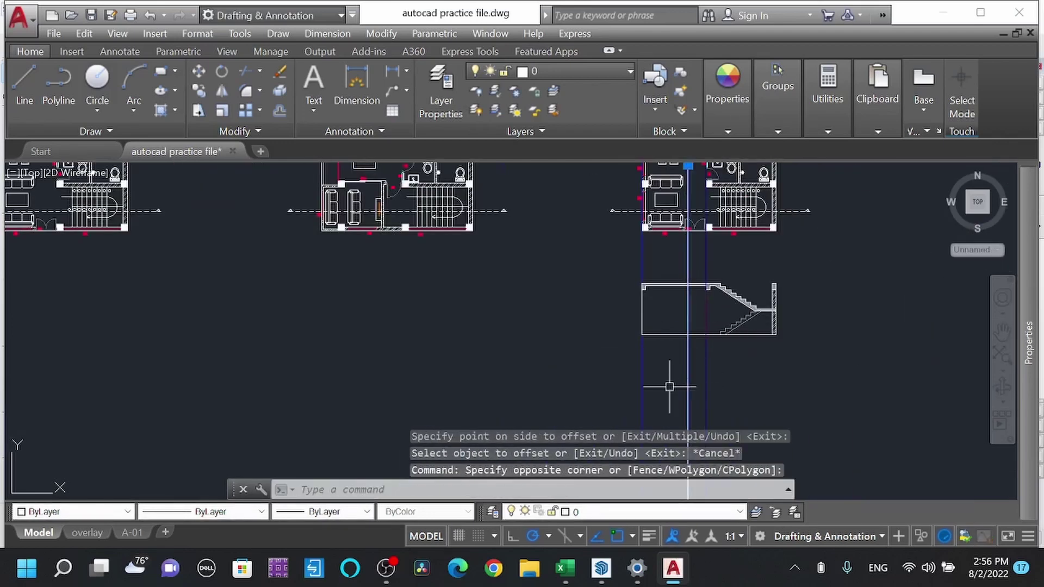
key("Delete")
Step: Examine where the section line cuts the living room's outer wall and window W1 in the plan
scroll(721, 305, "up", 4)
scroll(678, 354, "down", 5)
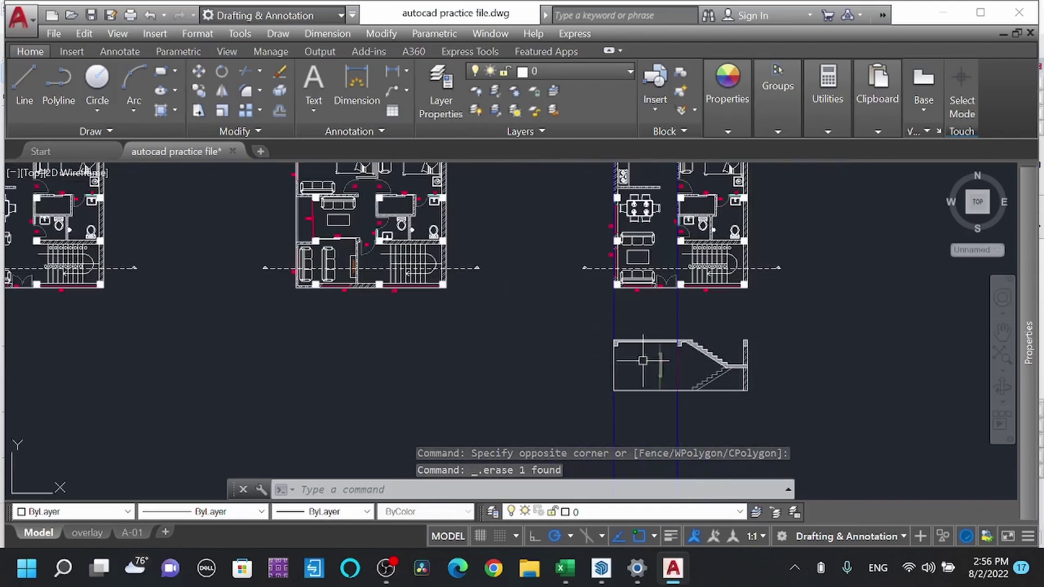
scroll(692, 332, "down", 3)
scroll(680, 309, "up", 3)
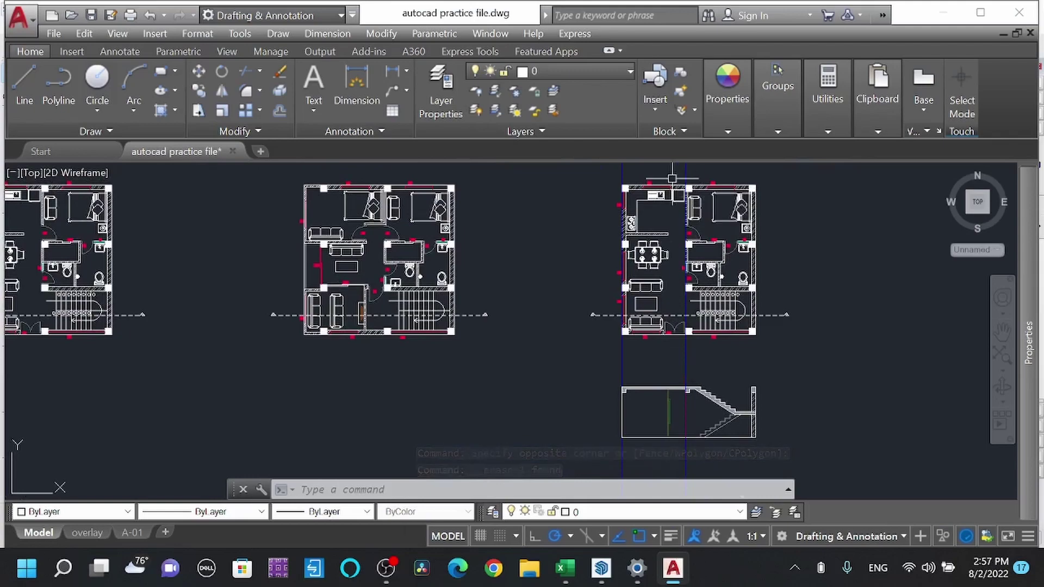
scroll(681, 207, "up", 4)
scroll(681, 206, "down", 4)
scroll(679, 297, "up", 3)
mouse_move(679, 296)
middle_mouse_down()
mouse_move(695, 170)
mouse_move(691, 234)
middle_mouse_up()
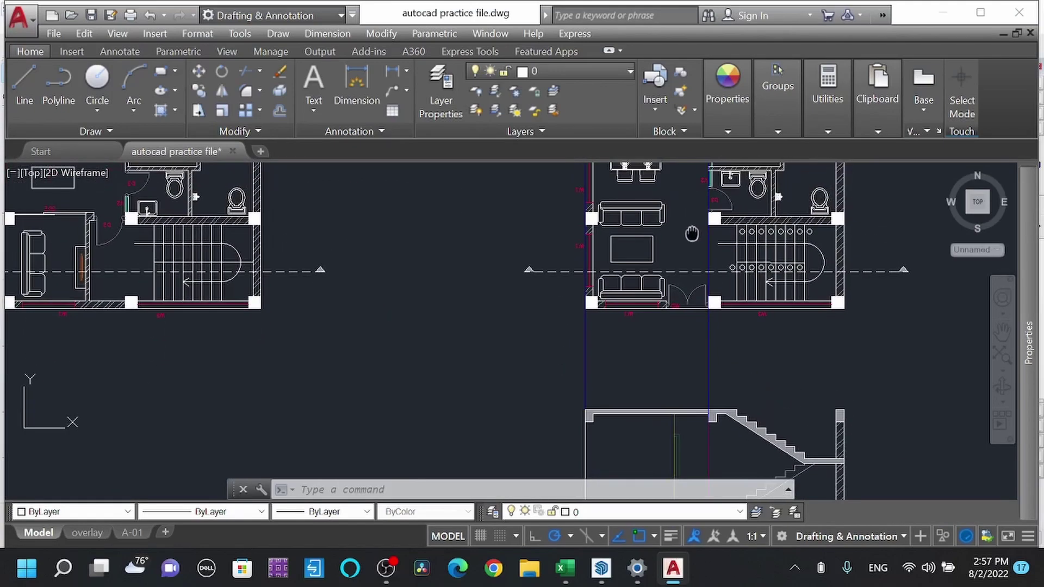
scroll(598, 256, "up", 3)
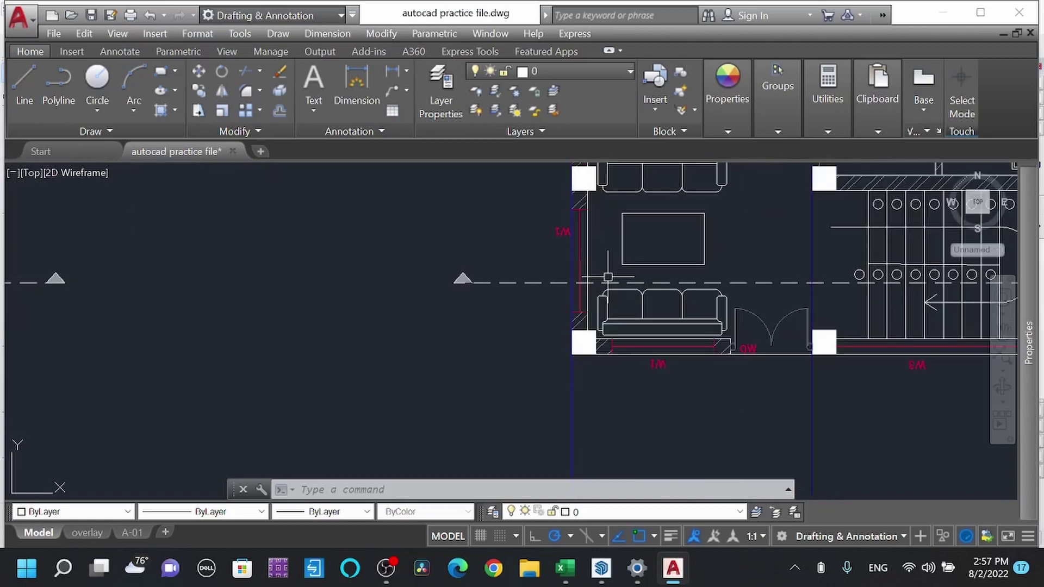
scroll(612, 228, "down", 4)
scroll(599, 218, "up", 5)
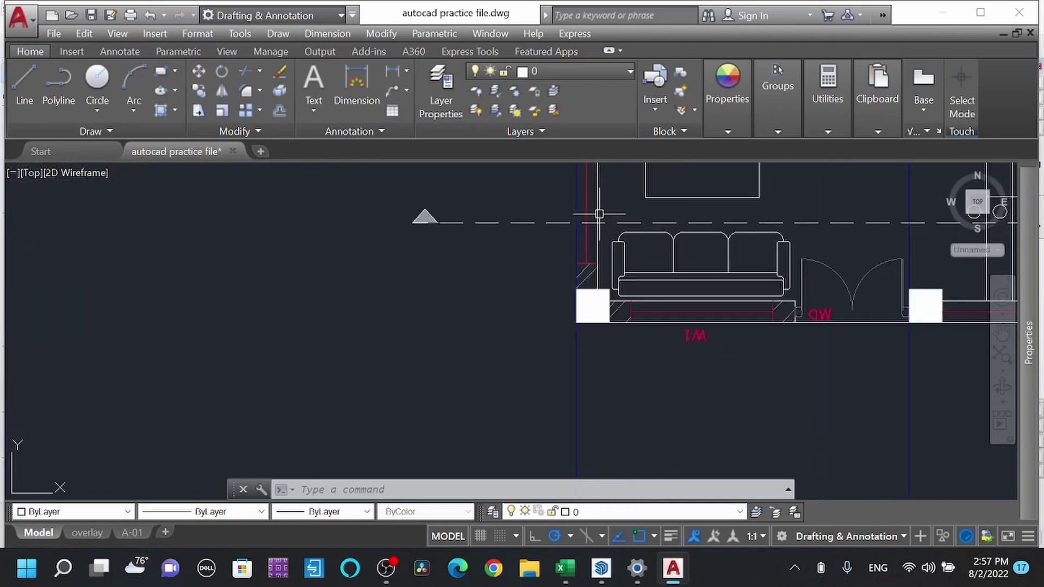
scroll(592, 227, "down", 5)
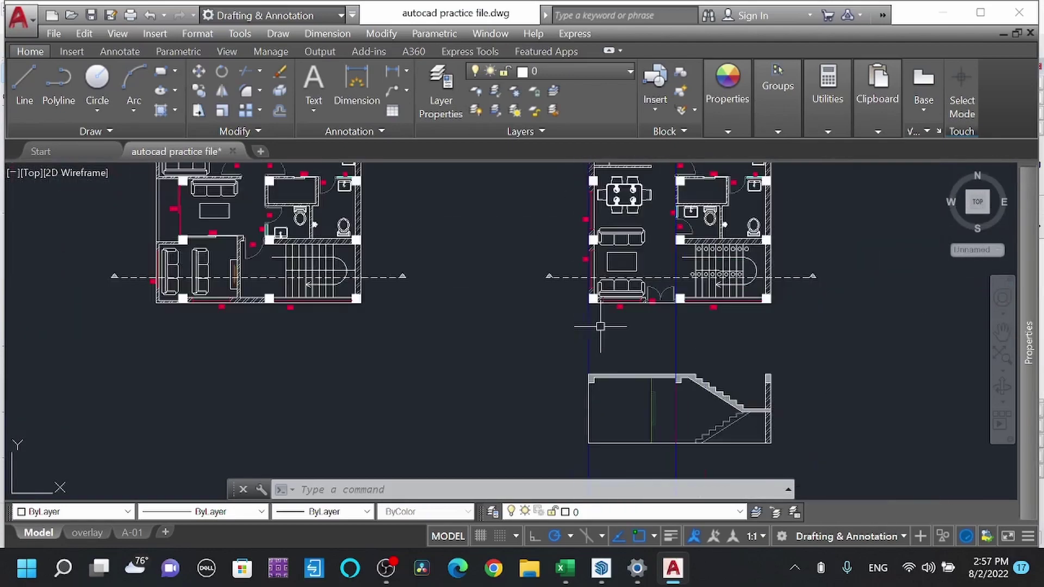
middle_click_drag(613, 435, 617, 397)
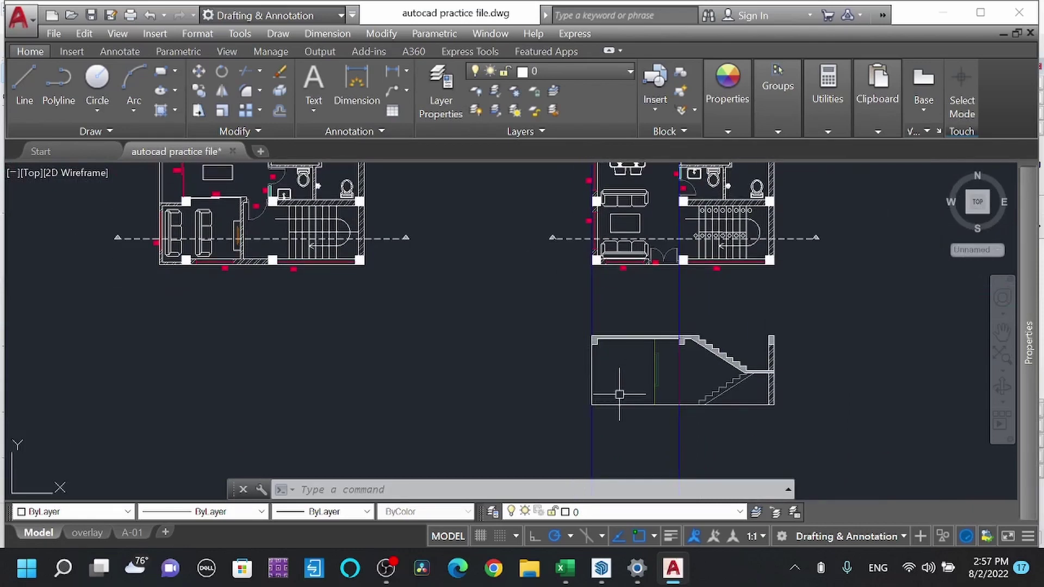
Step: Offset the section's outer living room wall line 9" toward the room's interior
type("o")
key("Return")
type("9")
key("Return")
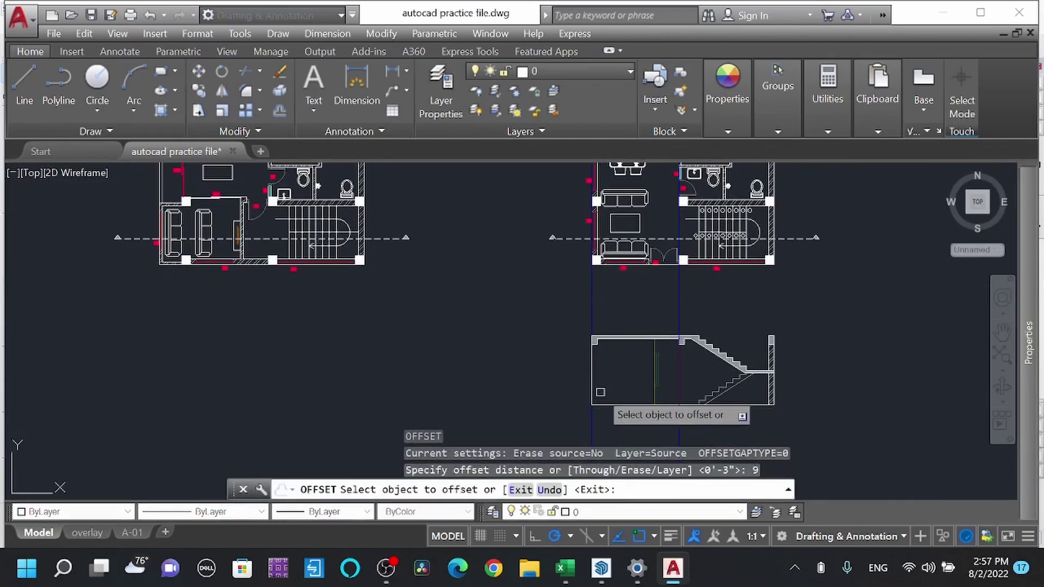
scroll(593, 371, "up", 2)
left_click(593, 371)
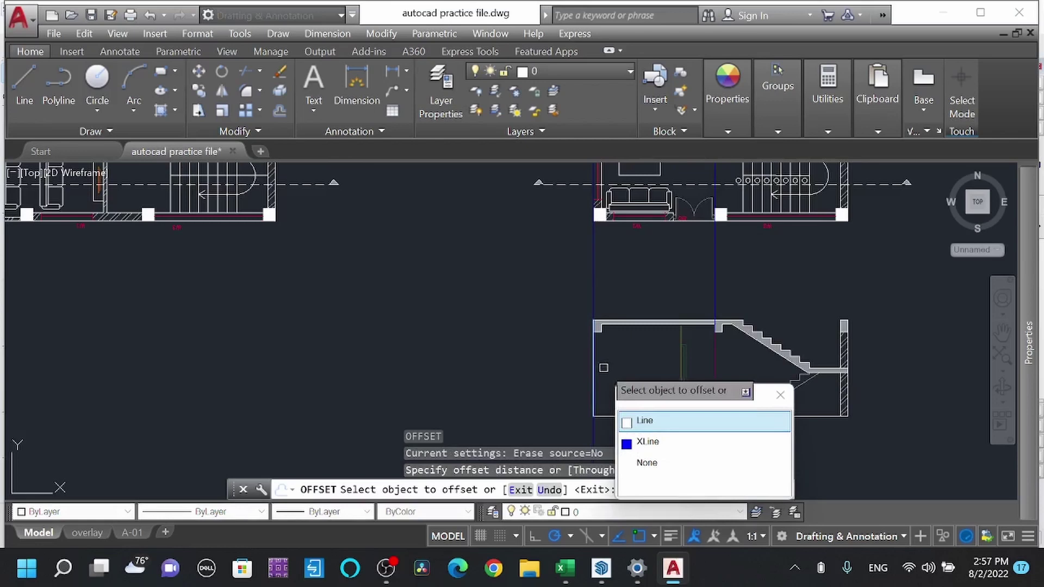
left_click(648, 421)
left_click(635, 387)
scroll(654, 357, "up", 3)
key("Escape")
Step: Shorten the wall's inner line so its upper end meets the underside of the beam
left_click(659, 350)
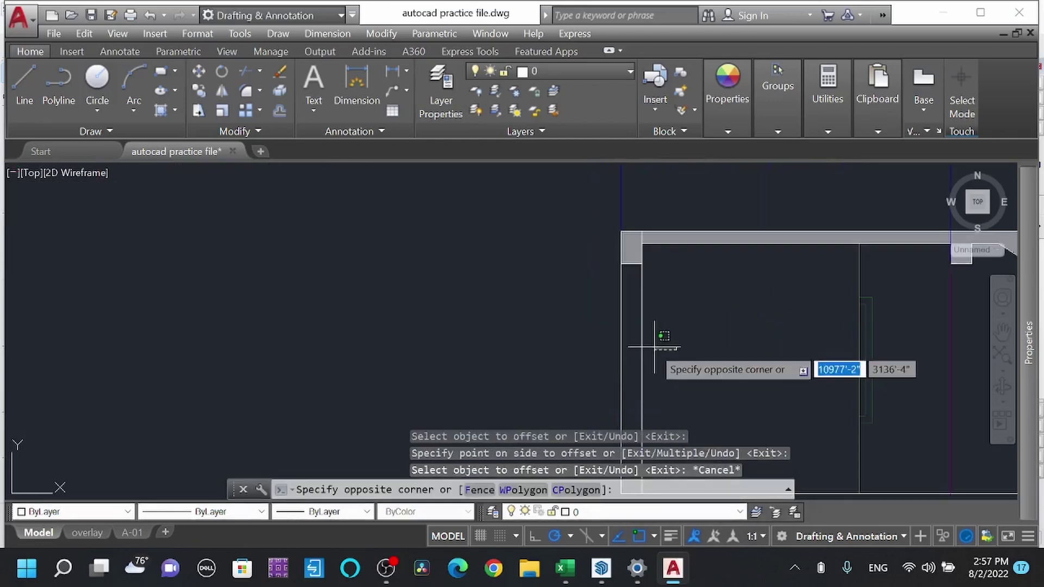
left_click(638, 350)
scroll(648, 223, "up", 2)
left_click(635, 238)
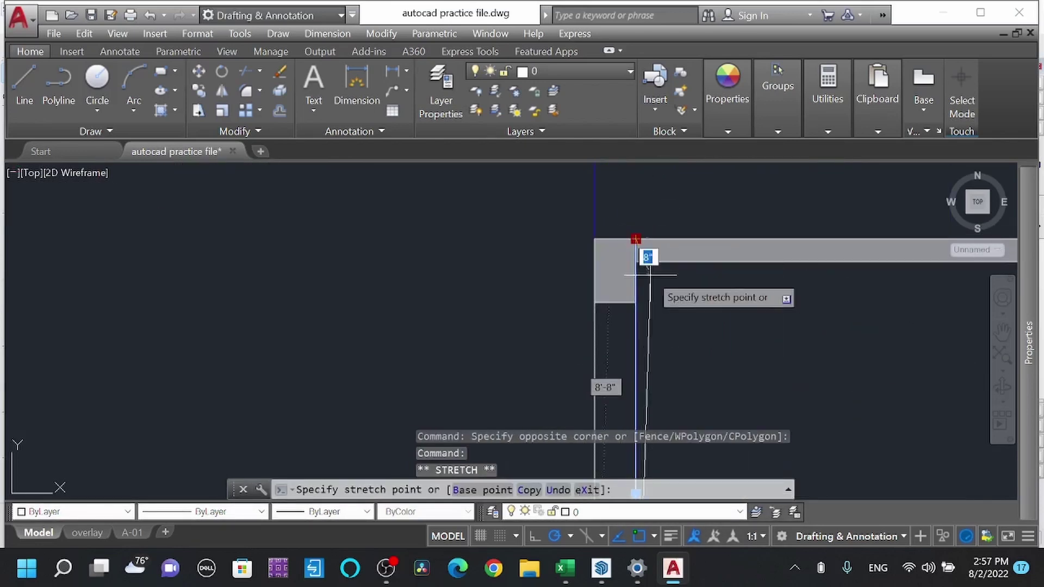
scroll(658, 287, "down", 3)
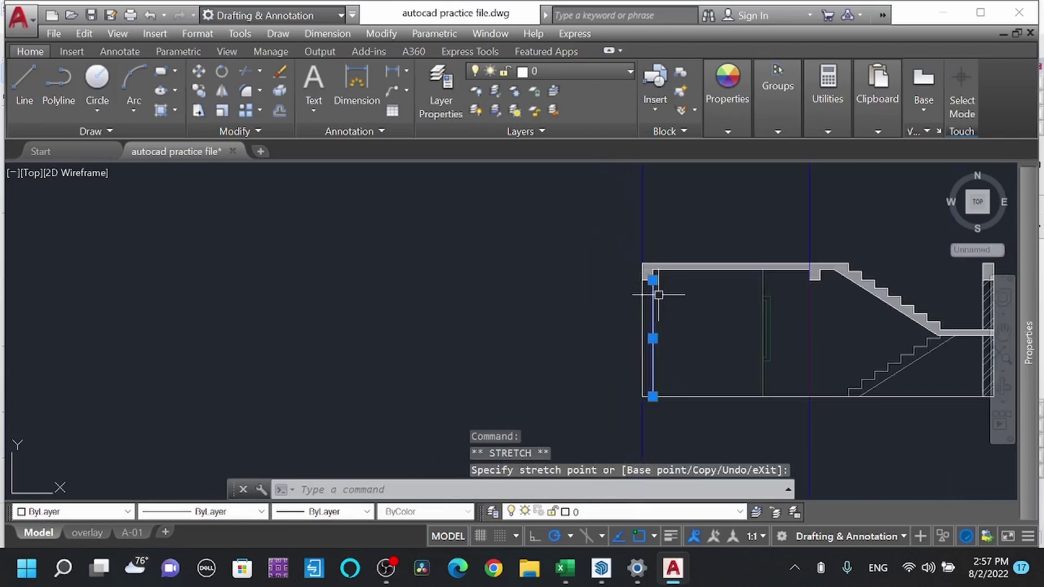
key("Escape")
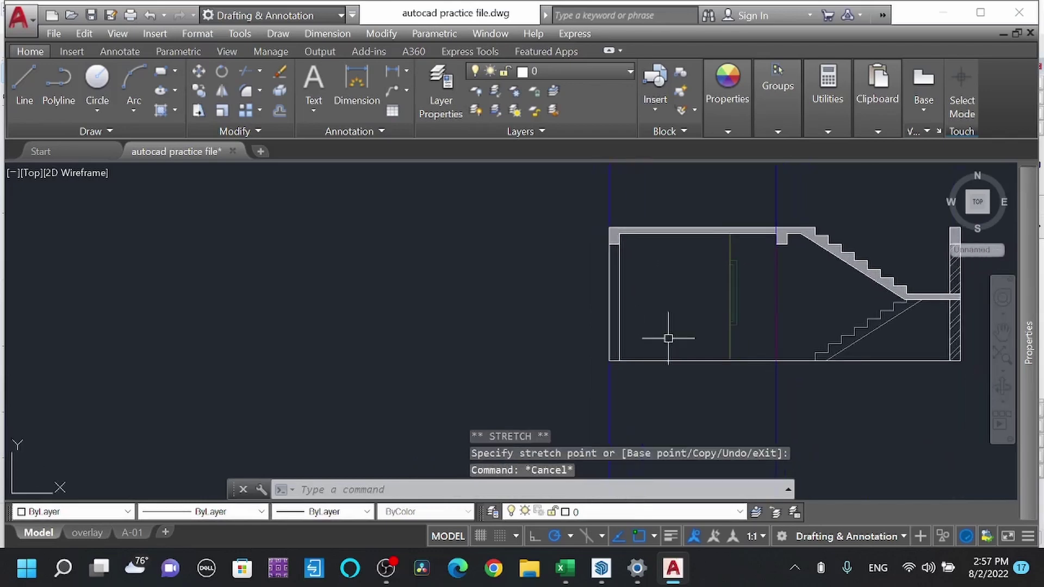
Step: Draw horizontal construction lines through the lower and upper edges of the green window outline
type("xl")
key("Return")
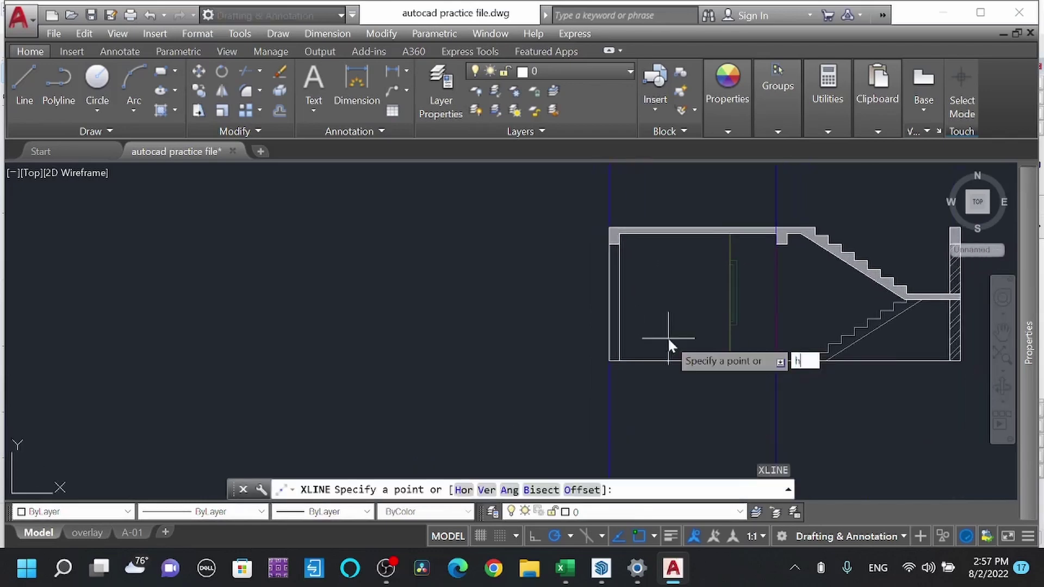
type("h")
key("Return")
scroll(732, 327, "up", 3)
left_click(738, 307)
scroll(707, 337, "down", 2)
left_click(720, 247)
key("Escape")
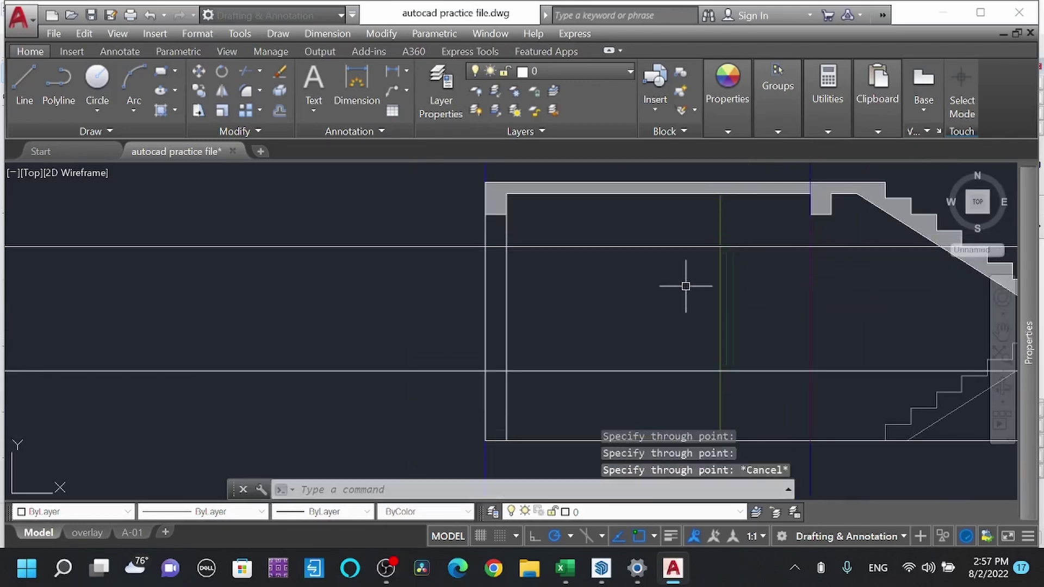
Step: Trim both horizontal construction lines to the thickness of the outer living room wall
left_click(552, 418)
left_click(366, 237)
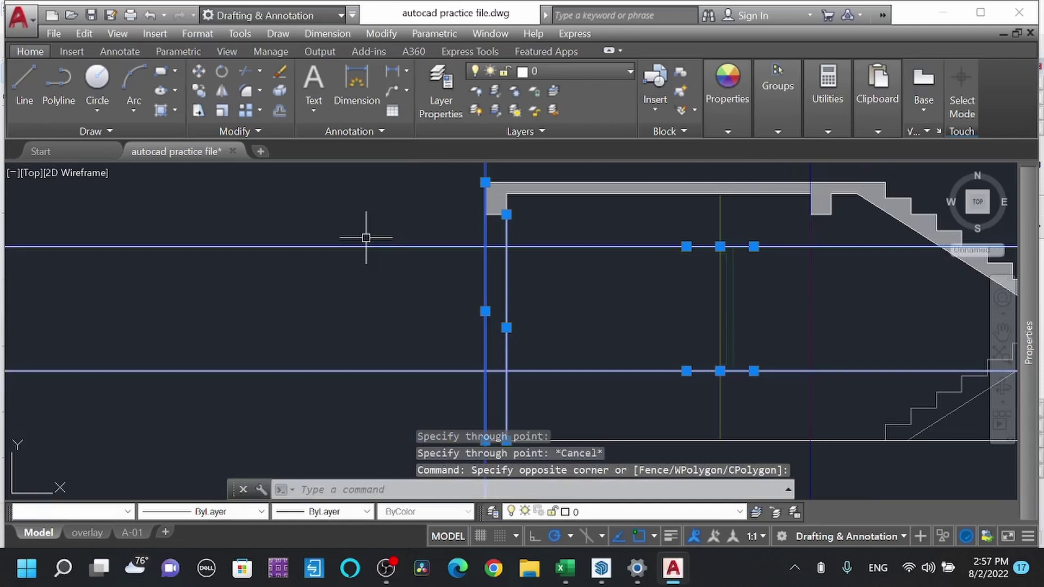
type("tr")
key("Return")
left_click(617, 408)
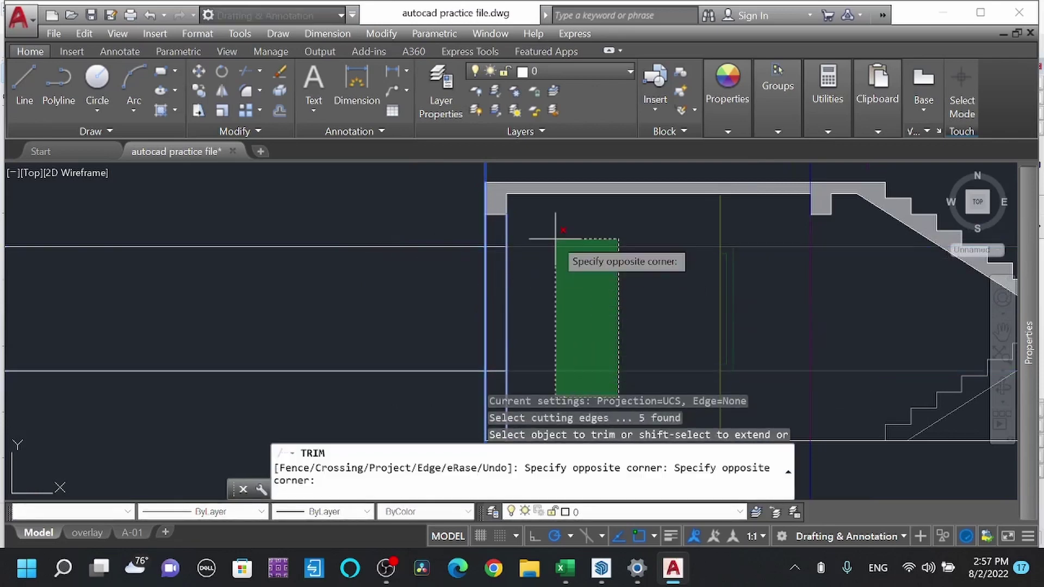
left_click(558, 233)
left_click(448, 389)
left_click(348, 223)
key("Escape")
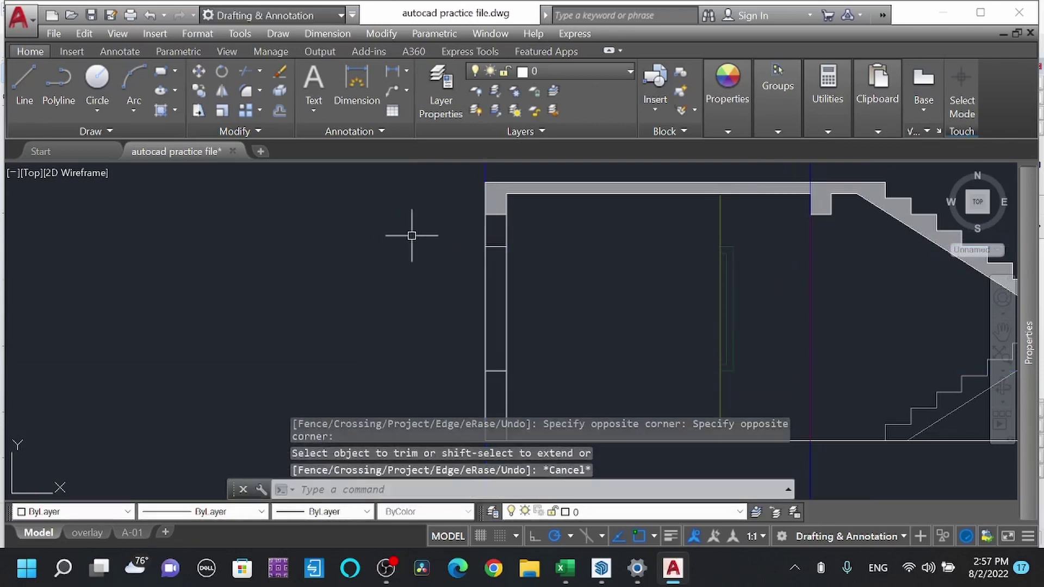
Step: Draw a vertical line through the middle of the wall's window opening, joining the midpoints of its upper and lower edges
type("l")
key("Return")
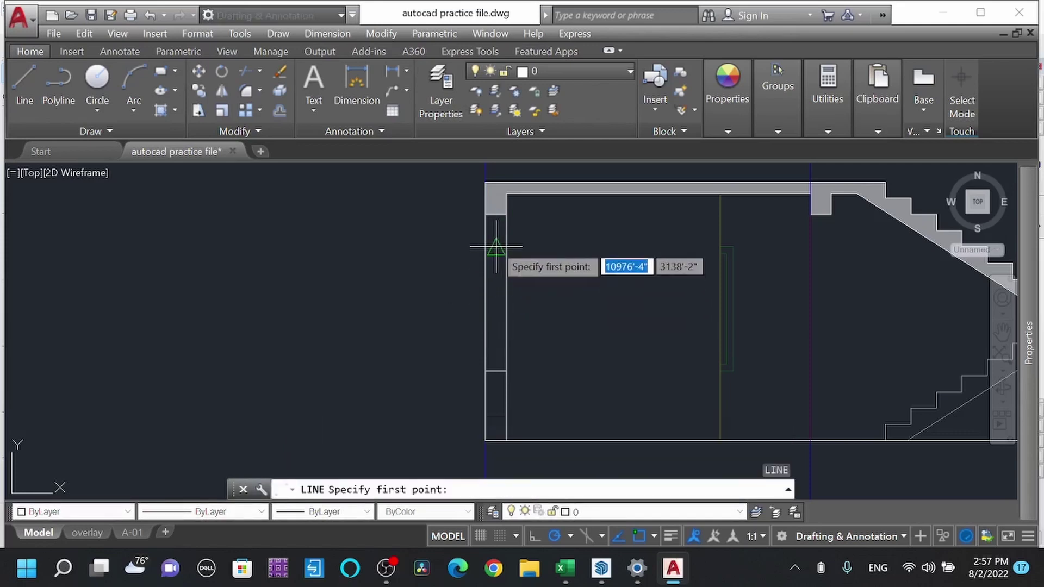
left_click(496, 247)
left_click(496, 373)
scroll(499, 359, "up", 4)
key("Escape")
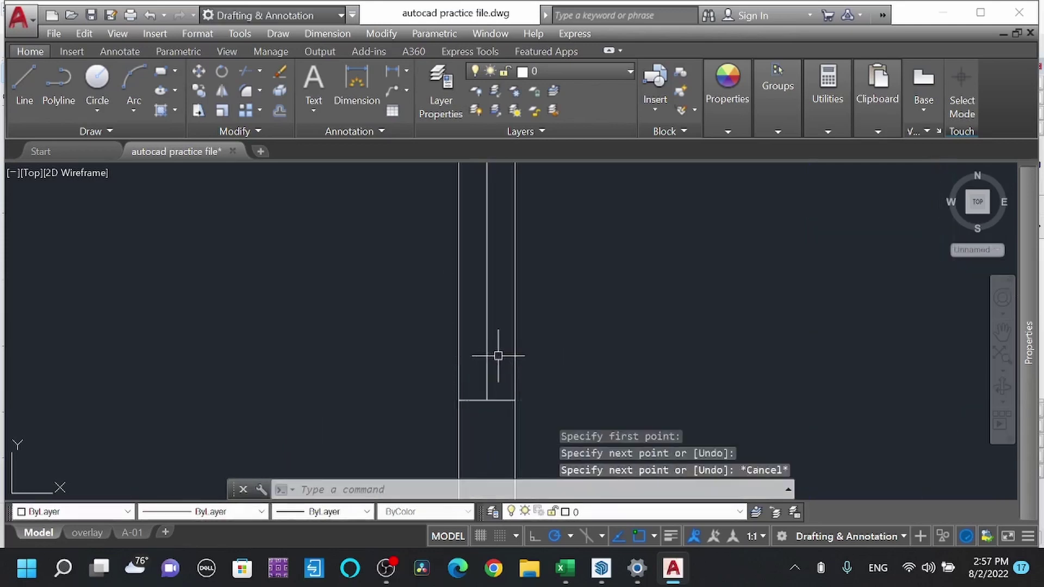
scroll(495, 368, "down", 3)
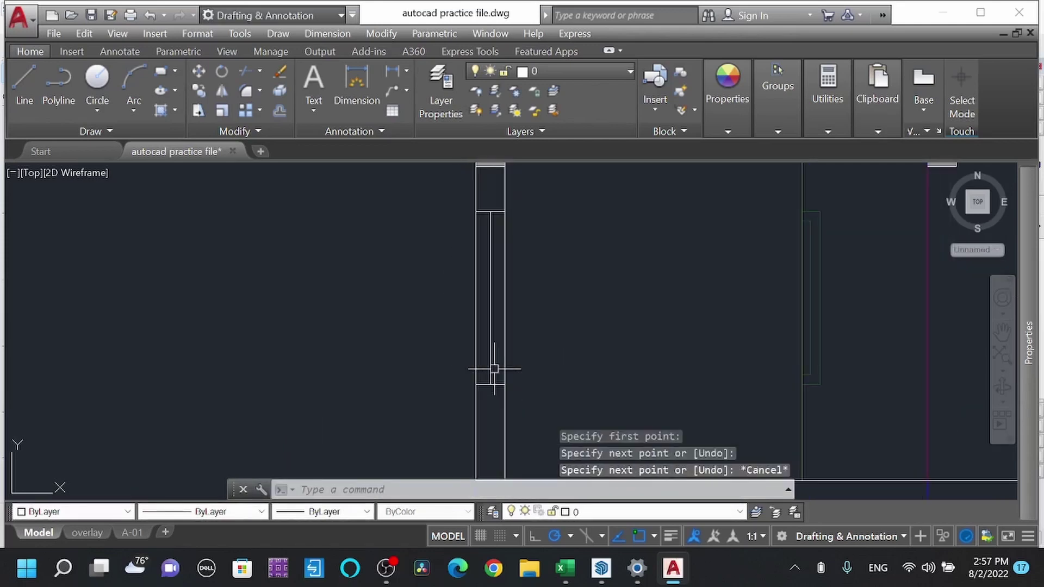
type("o")
key("Return")
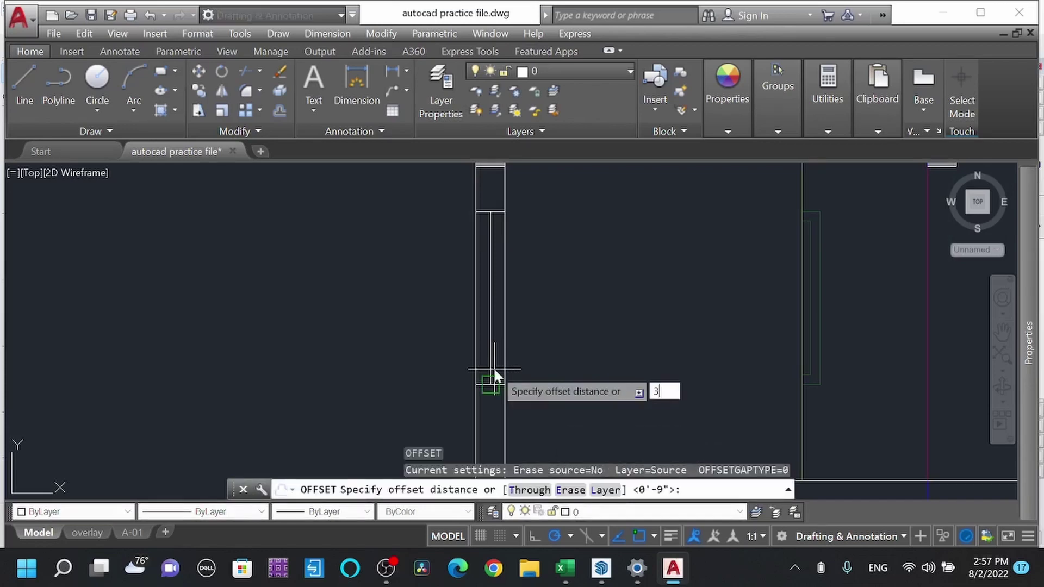
type("3")
key("Return")
key("Escape")
Step: Offset the window opening's vertical centre line 1.5" to both sides
type("o")
key("Return")
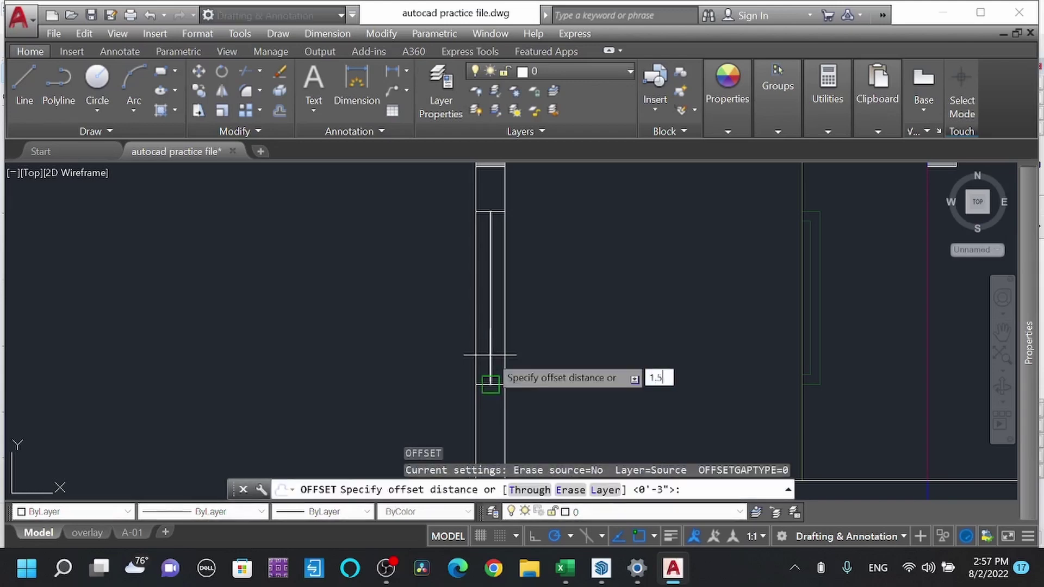
key("Return")
left_click(491, 373)
left_click(625, 333)
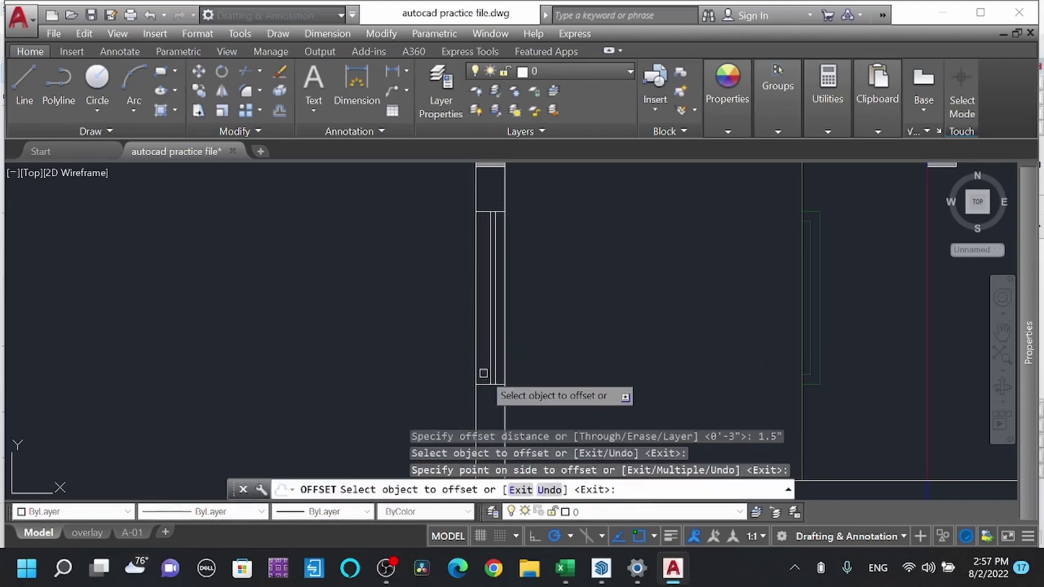
left_click(488, 372)
left_click(463, 371)
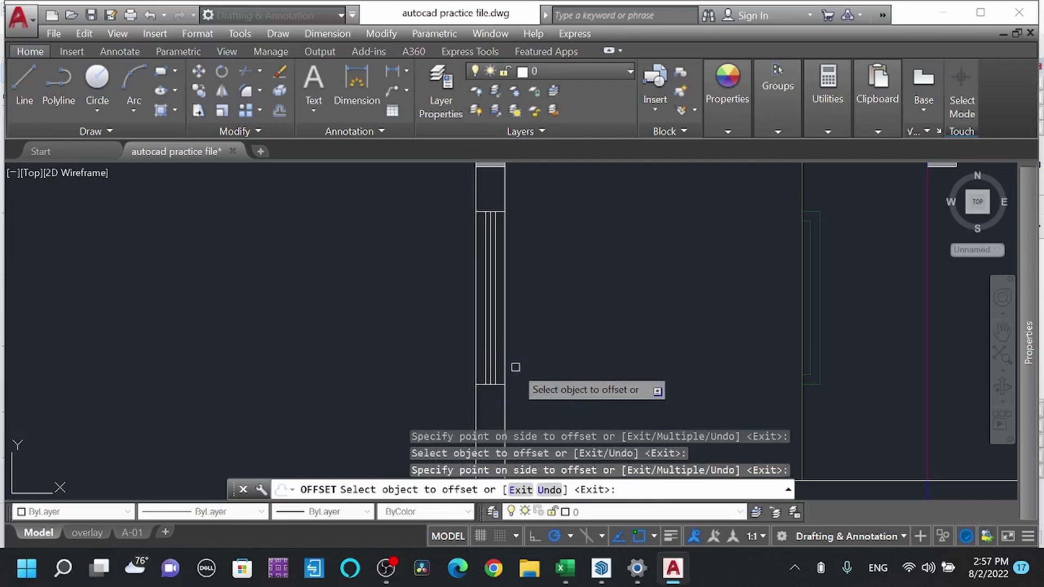
scroll(557, 296, "down", 5)
scroll(556, 296, "up", 3)
key("Escape")
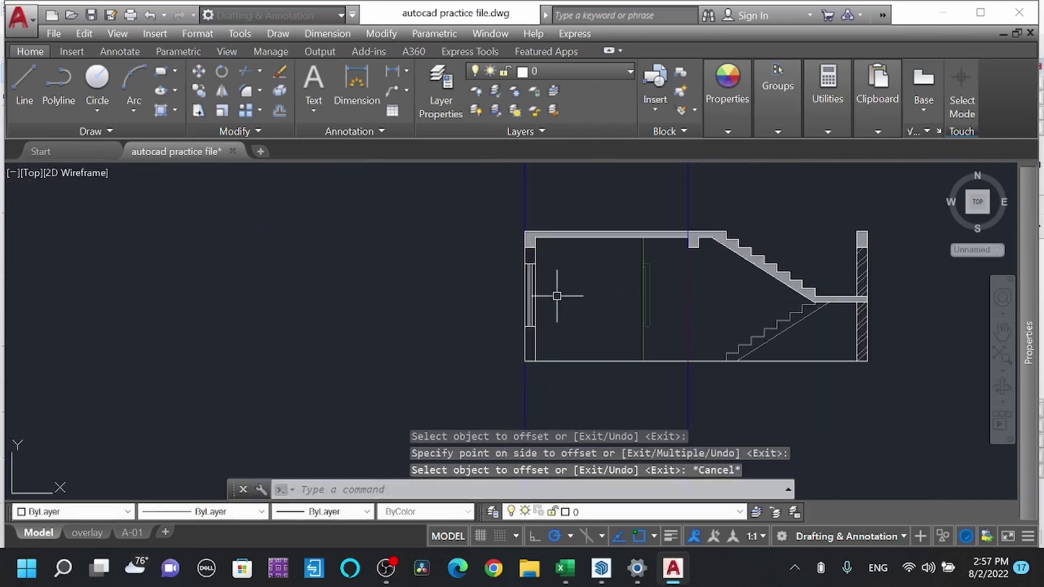
Step: Match the properties of the living room window in the plan's outer wall onto the section's window lines
type("ma")
key("Return")
scroll(556, 296, "down", 3)
middle_click_drag(560, 303, 544, 185)
scroll(539, 195, "up", 5)
left_click(533, 211)
scroll(527, 357, "down", 5)
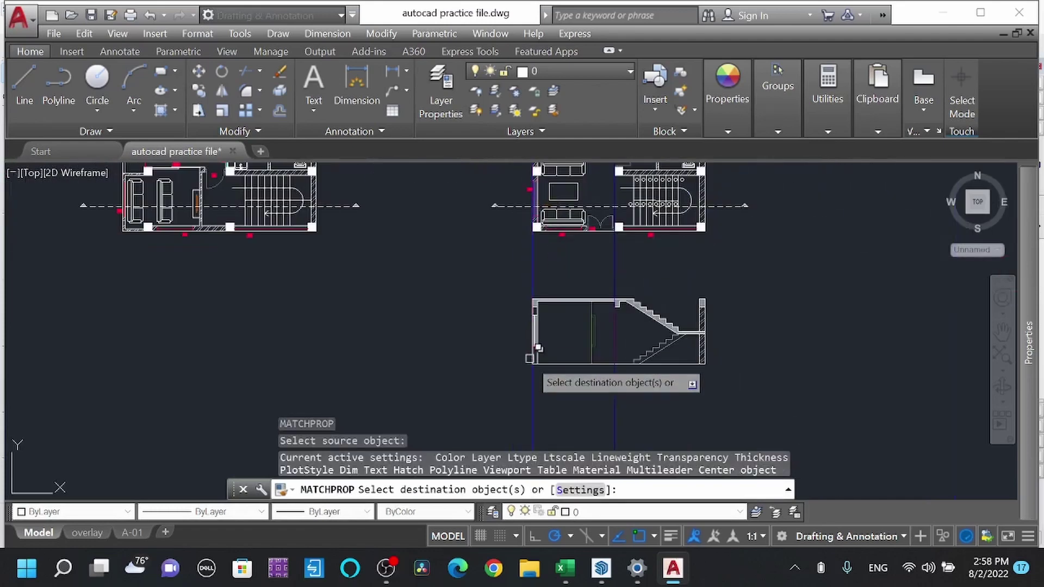